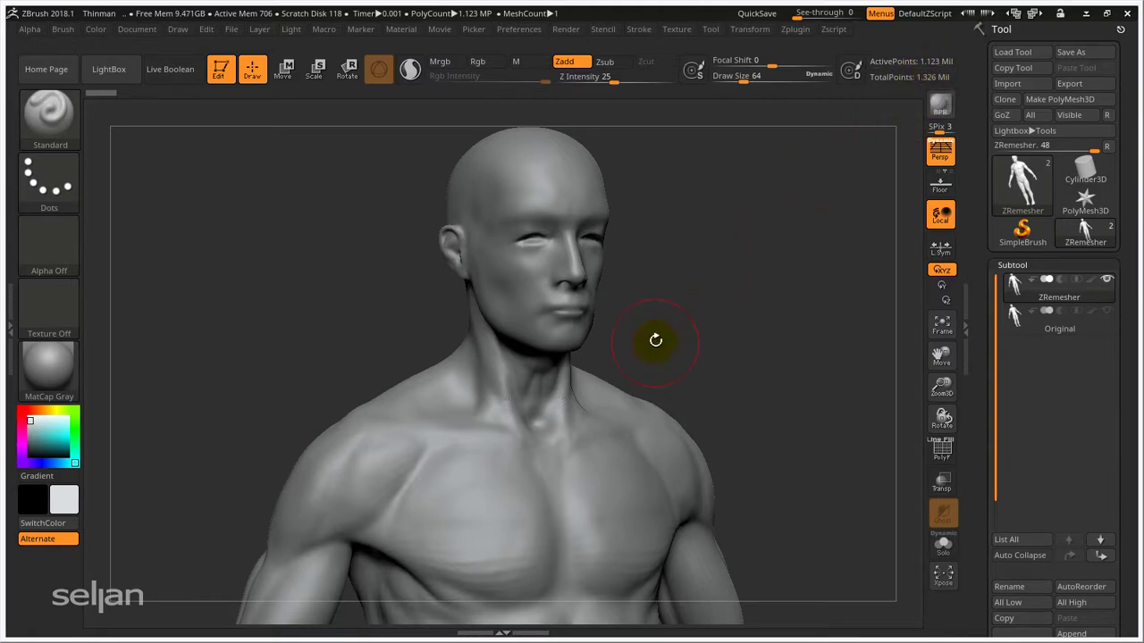
Step: Display the polygroup wireframe on the figure, inspect the topology of the head and neck, and hide it again
key(shift+f)
ctrl+right_drag(601, 361, 605, 444)
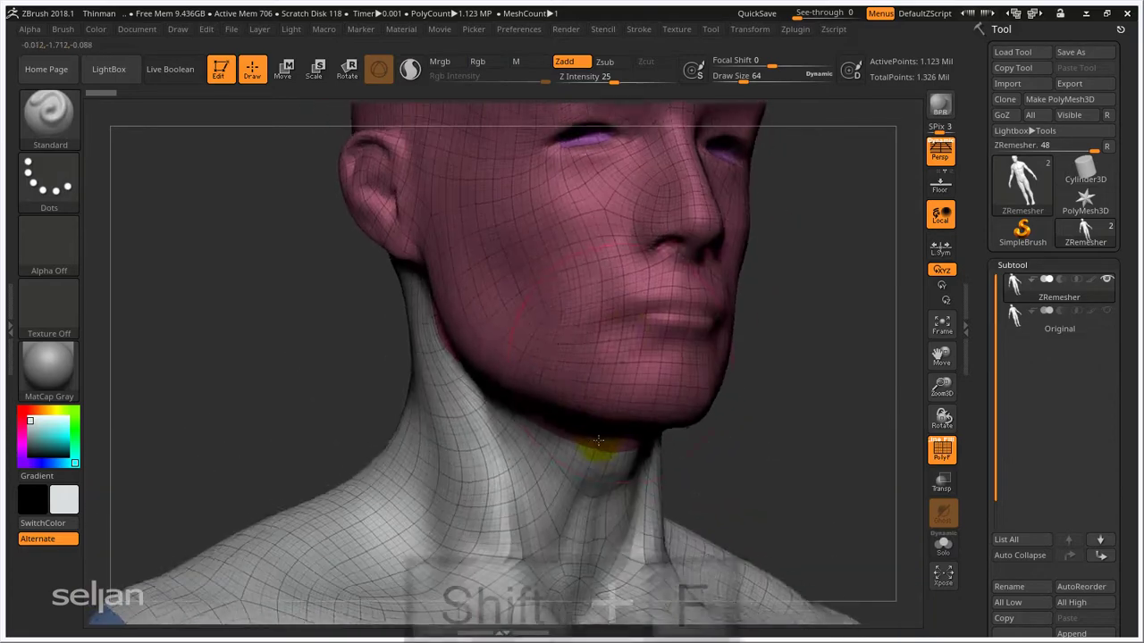
mouse_move(617, 349)
alt+right_down()
mouse_move(546, 344)
mouse_move(577, 426)
mouse_move(620, 455)
mouse_move(567, 316)
mouse_move(605, 401)
mouse_move(567, 322)
mouse_move(595, 366)
mouse_move(597, 334)
mouse_move(533, 360)
alt+right_up()
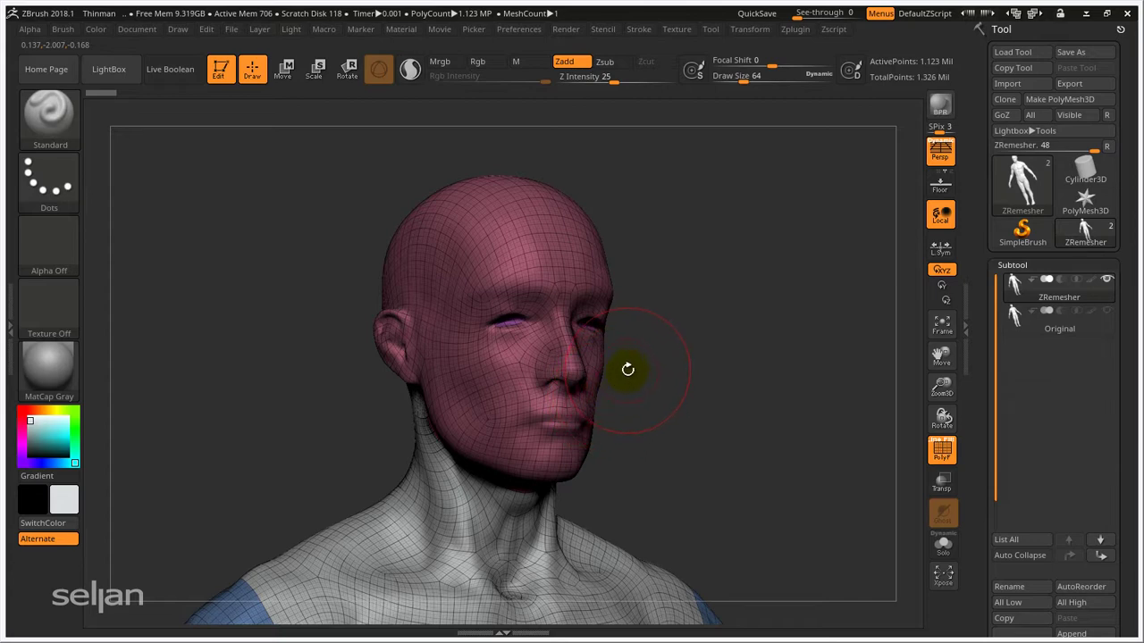
key(shift+f)
drag(659, 354, 688, 348)
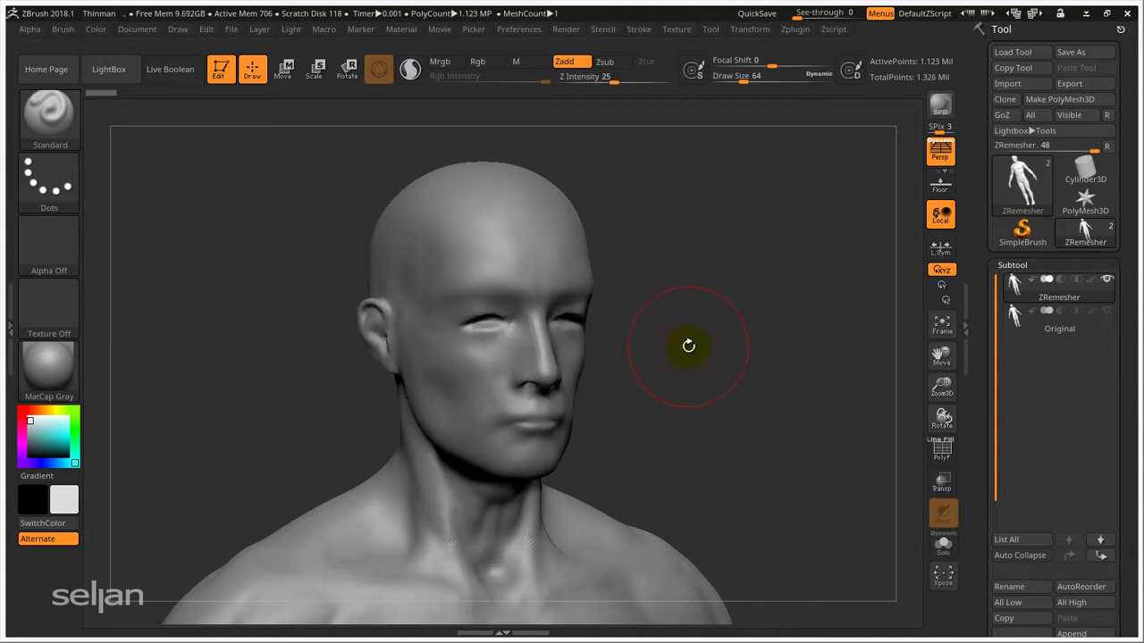
Step: Apply the SkinShade4 material to the figure and examine the shading on the head
drag(688, 337, 549, 319)
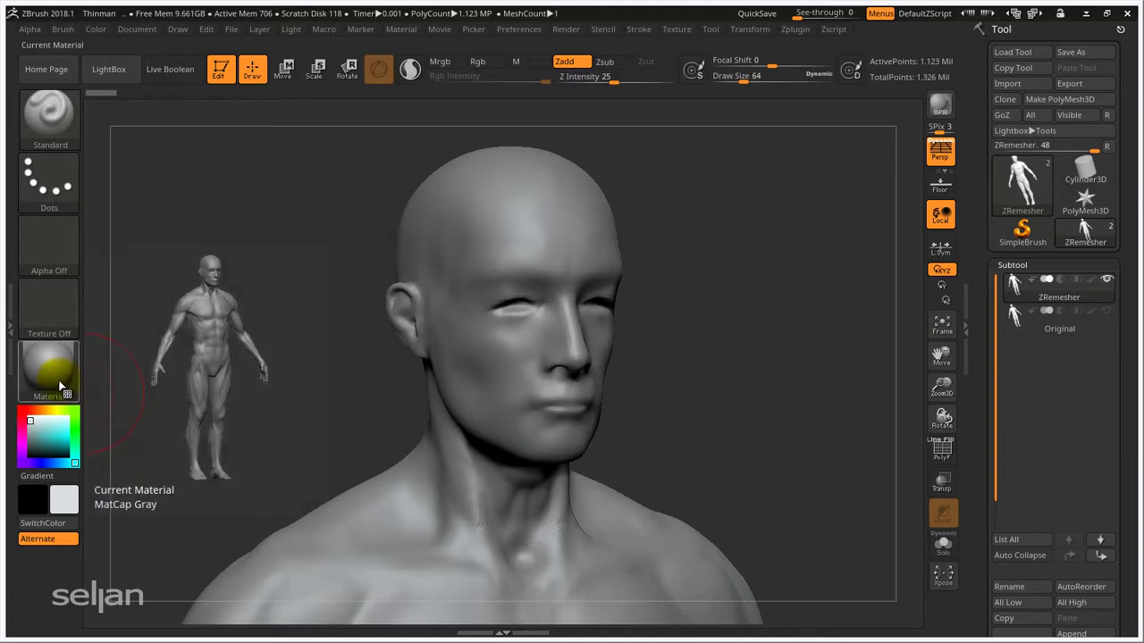
click(43, 362)
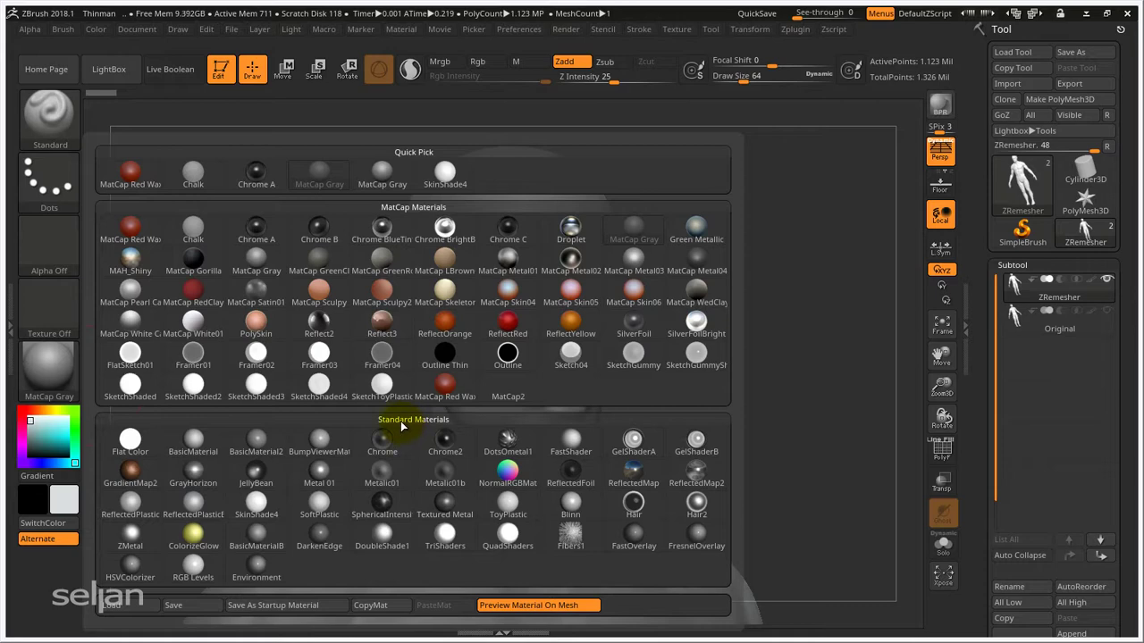
click(257, 510)
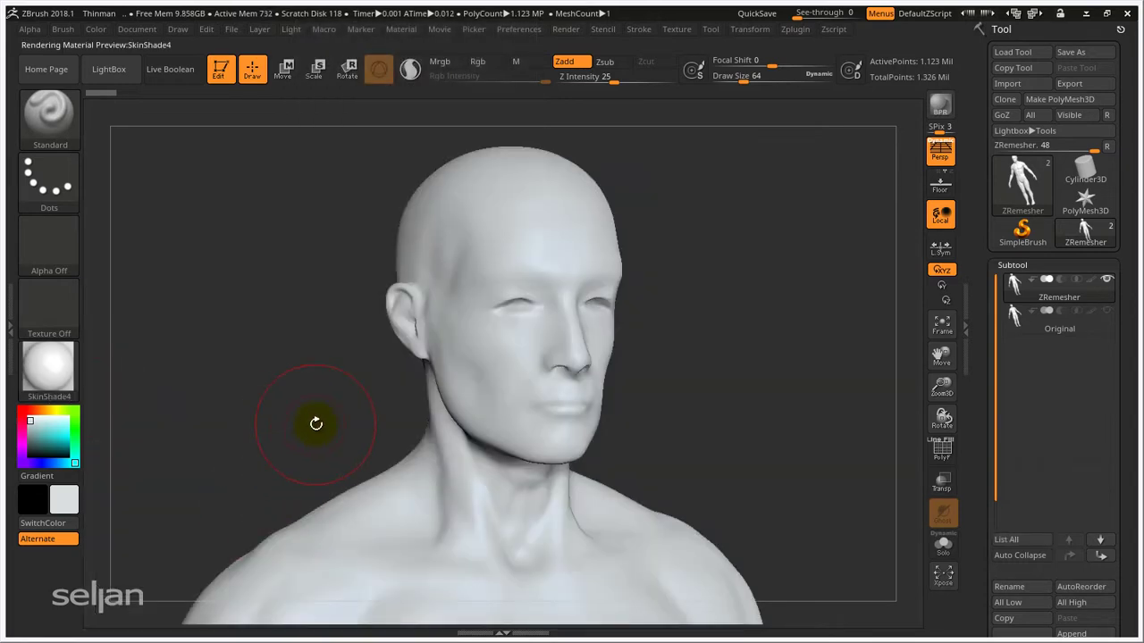
ctrl+right_drag(307, 421, 277, 309)
alt+right_drag(250, 273, 252, 358)
mouse_move(617, 274)
right_down()
mouse_move(582, 276)
mouse_move(622, 256)
mouse_move(631, 294)
right_up()
mouse_move(683, 251)
alt+right_down()
mouse_move(663, 307)
mouse_move(652, 306)
mouse_move(696, 280)
alt+right_up()
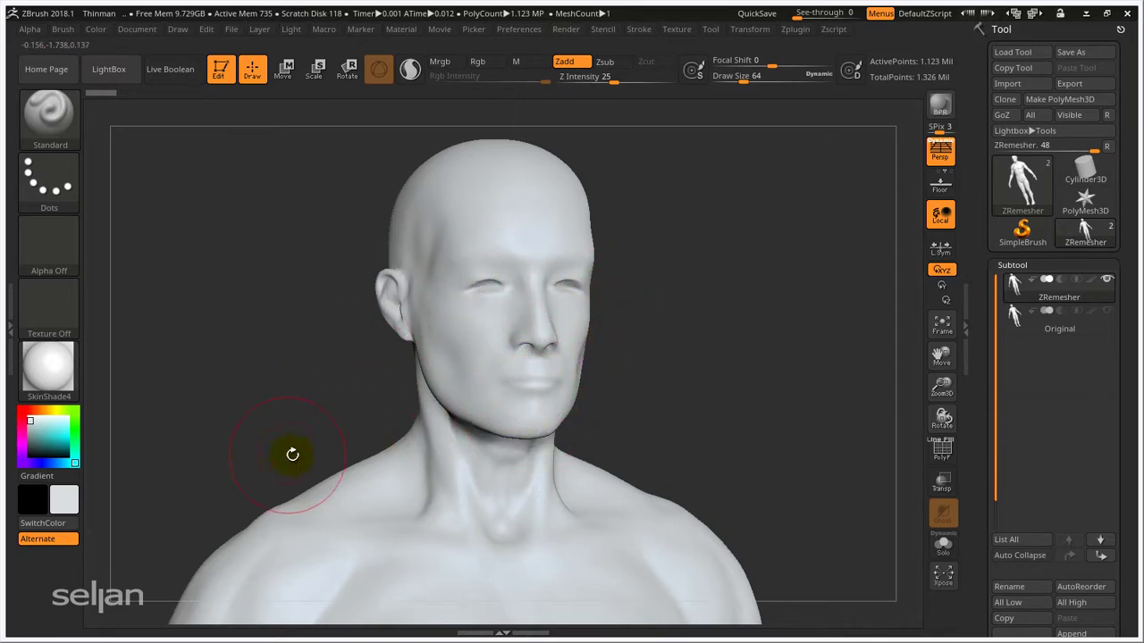
Step: Switch the figure's material to FastShader
click(54, 370)
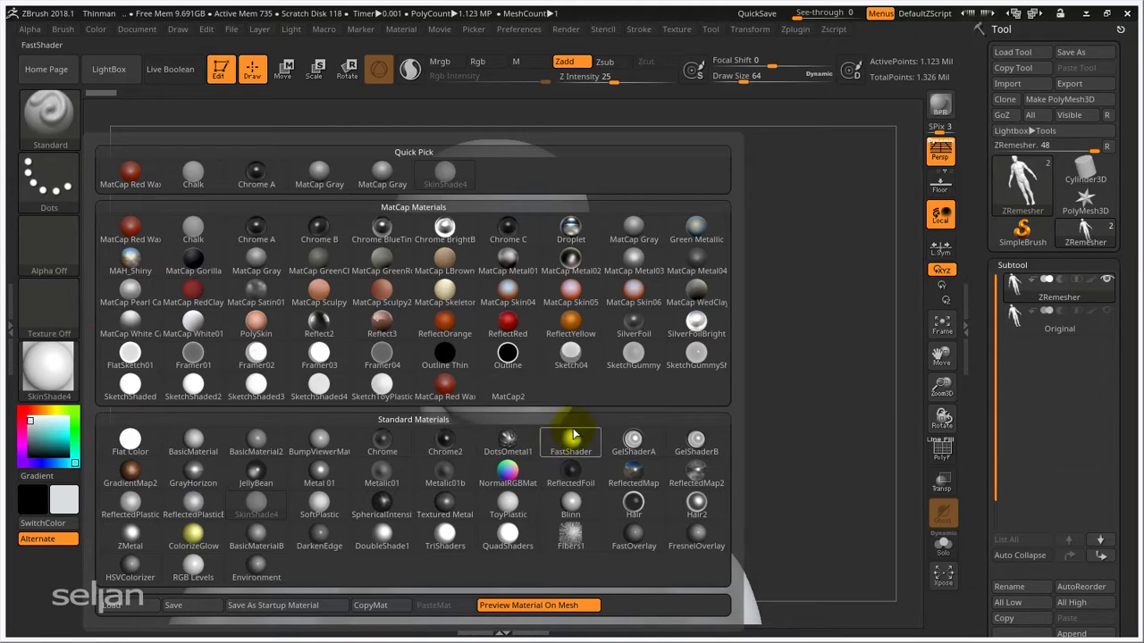
mouse_move(574, 438)
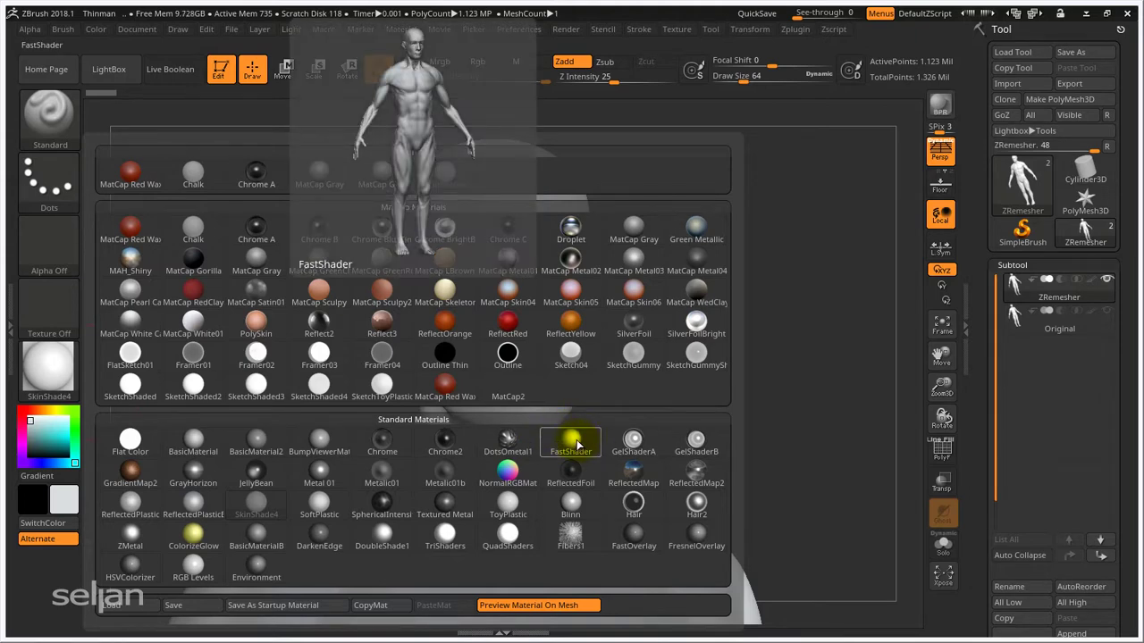
click(576, 444)
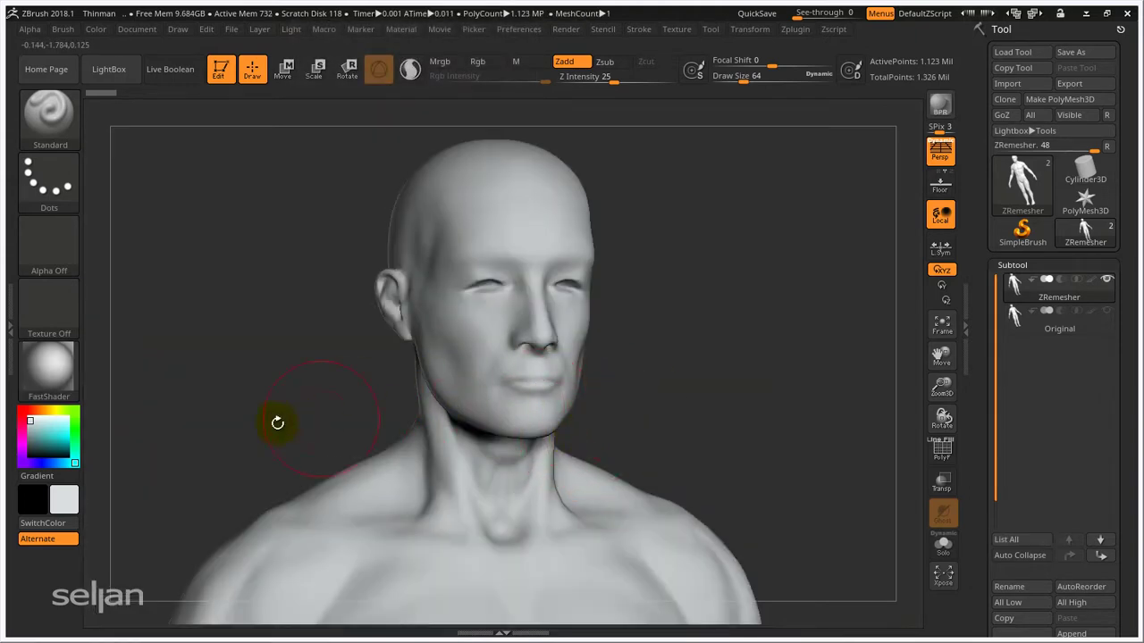
Step: Set the current colour to near-white (red 246, green 247, blue 247) and view the upper body with it
click(42, 428)
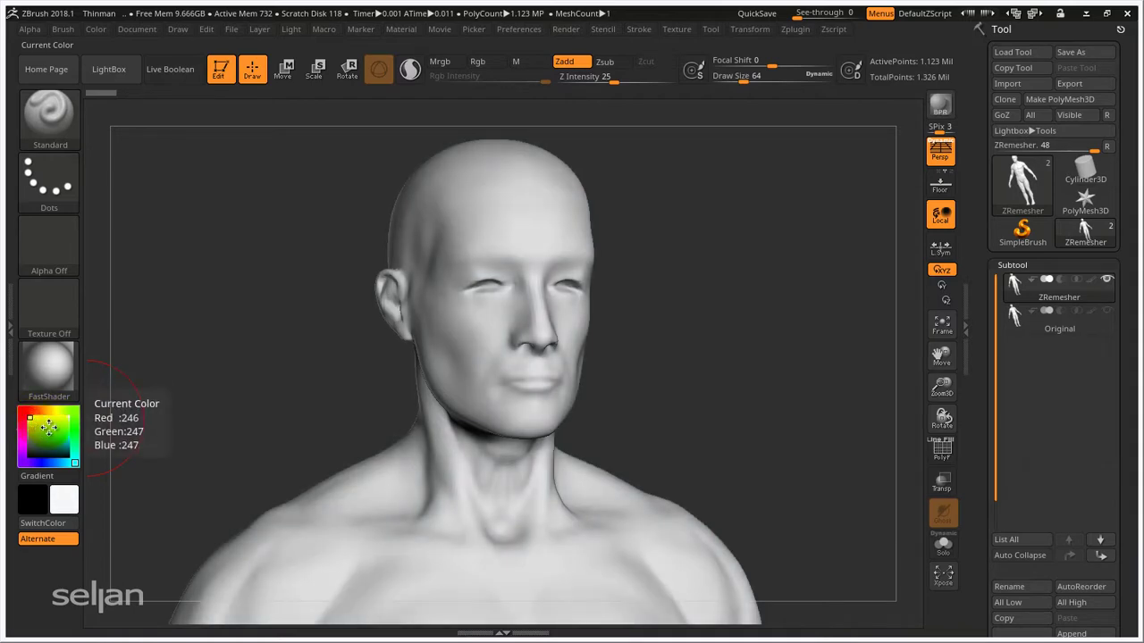
alt+right_drag(325, 363, 378, 357)
drag(379, 358, 546, 341)
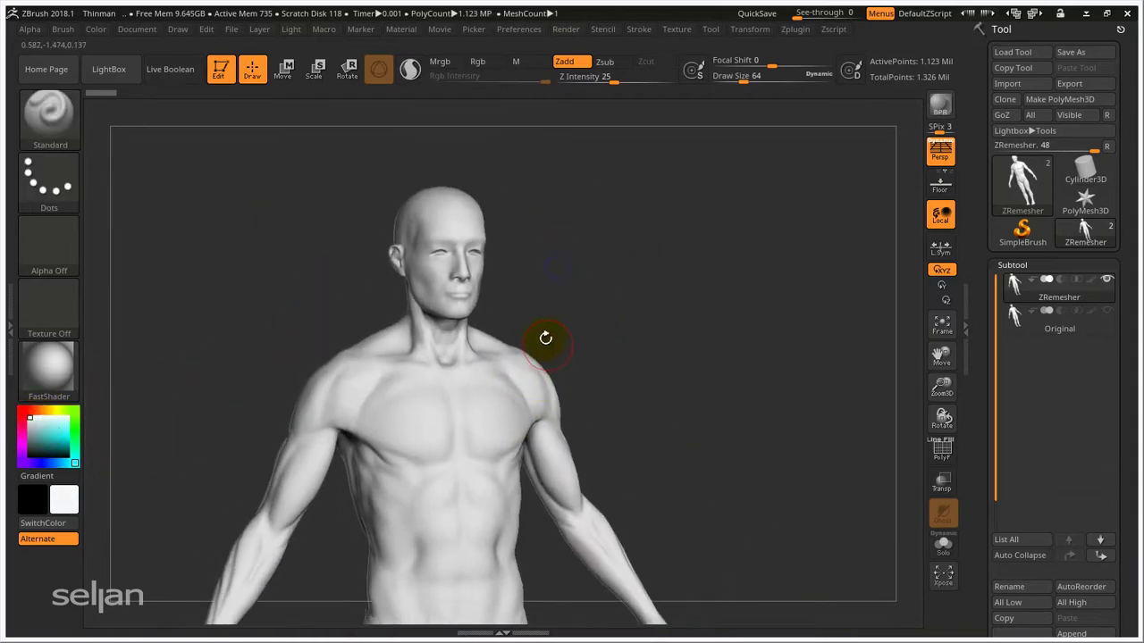
ctrl+right_drag(523, 271, 579, 299)
drag(579, 300, 467, 286)
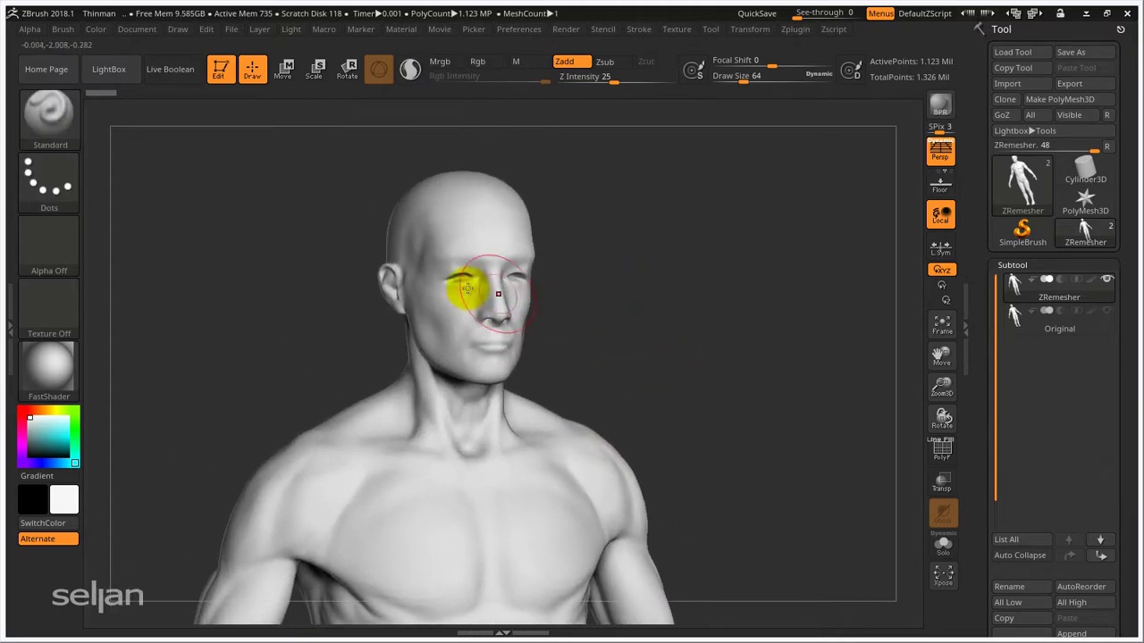
Step: Move the active light's placement close to the upper centre of the light sphere and check the shading on the head
click(291, 30)
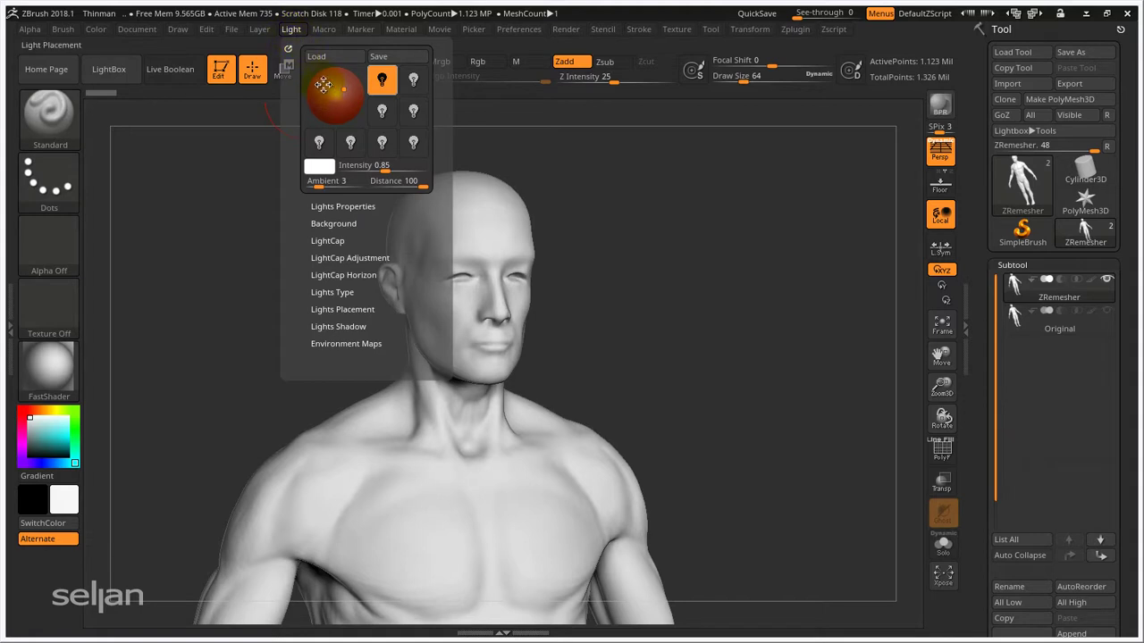
mouse_move(336, 92)
mouse_down()
mouse_move(346, 87)
mouse_move(332, 79)
mouse_up()
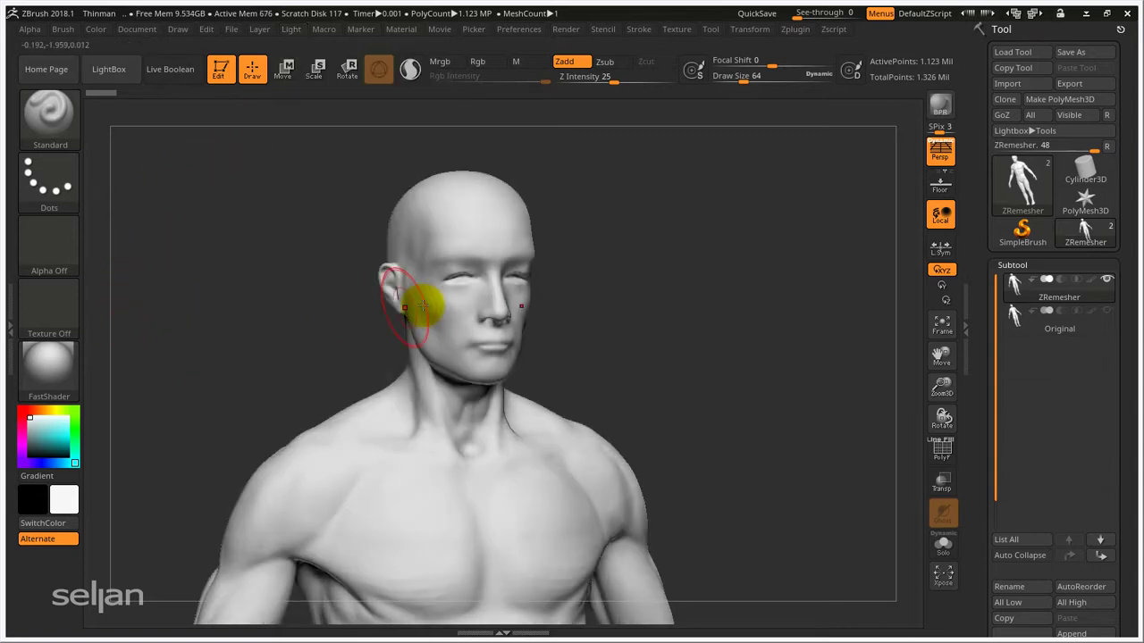
ctrl+right_drag(301, 363, 327, 301)
alt+right_drag(406, 377, 341, 240)
drag(341, 240, 367, 384)
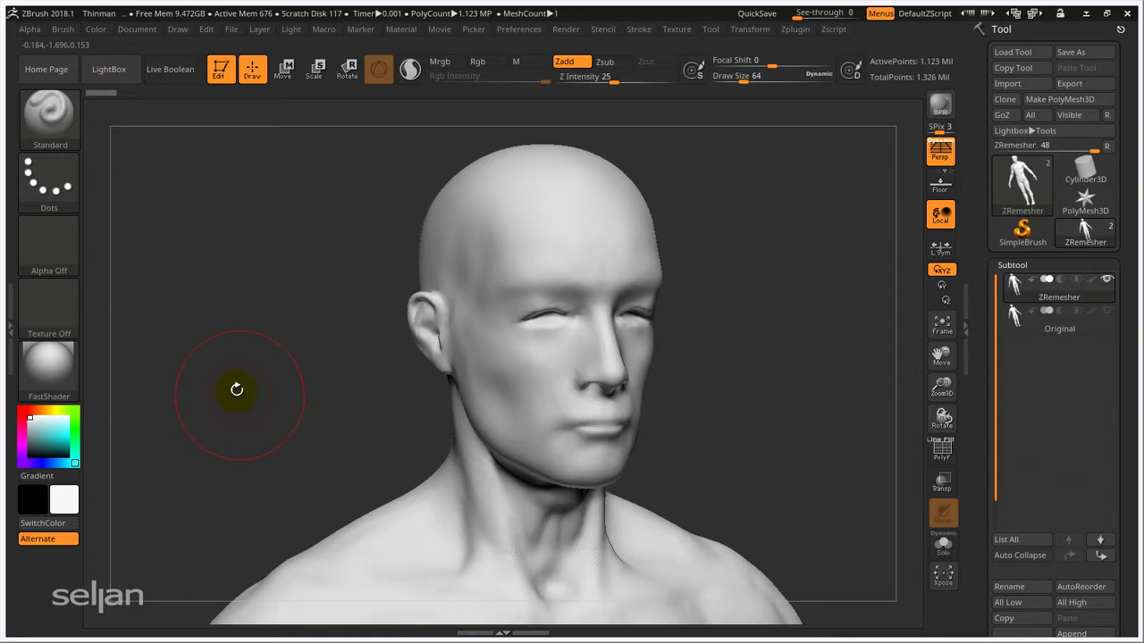
Step: Set the current colour to a pinkish skin tone of red 210, green 177 and blue 161
click(39, 429)
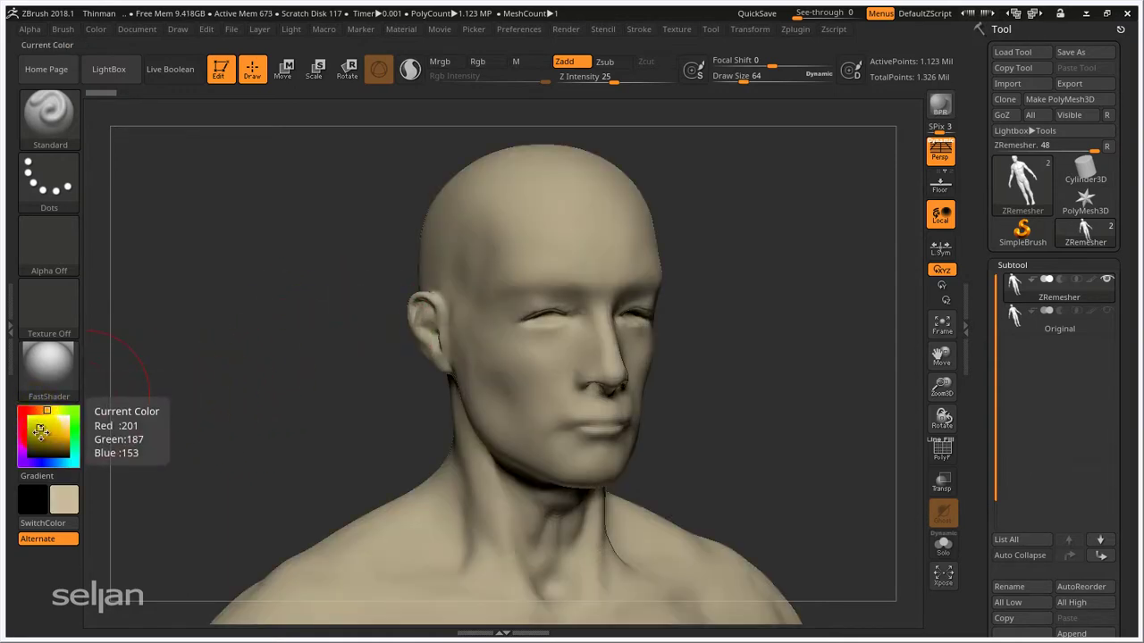
click(37, 411)
click(41, 426)
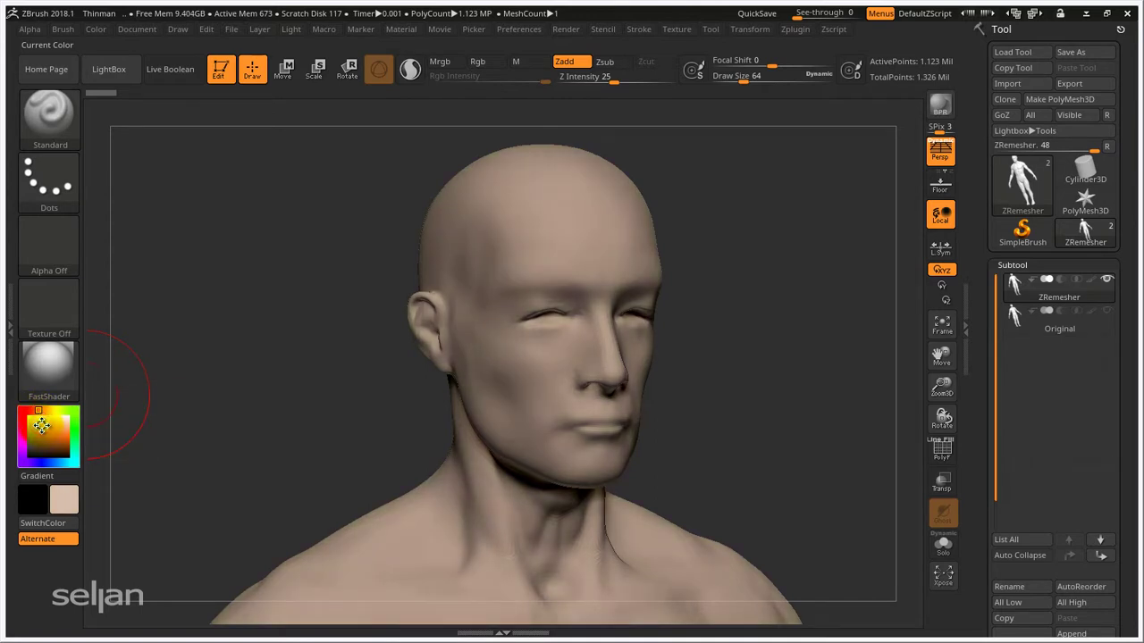
mouse_move(340, 381)
ctrl+right_down()
mouse_move(319, 350)
mouse_move(374, 437)
mouse_move(317, 291)
mouse_move(294, 302)
mouse_move(265, 263)
mouse_move(252, 266)
ctrl+right_up()
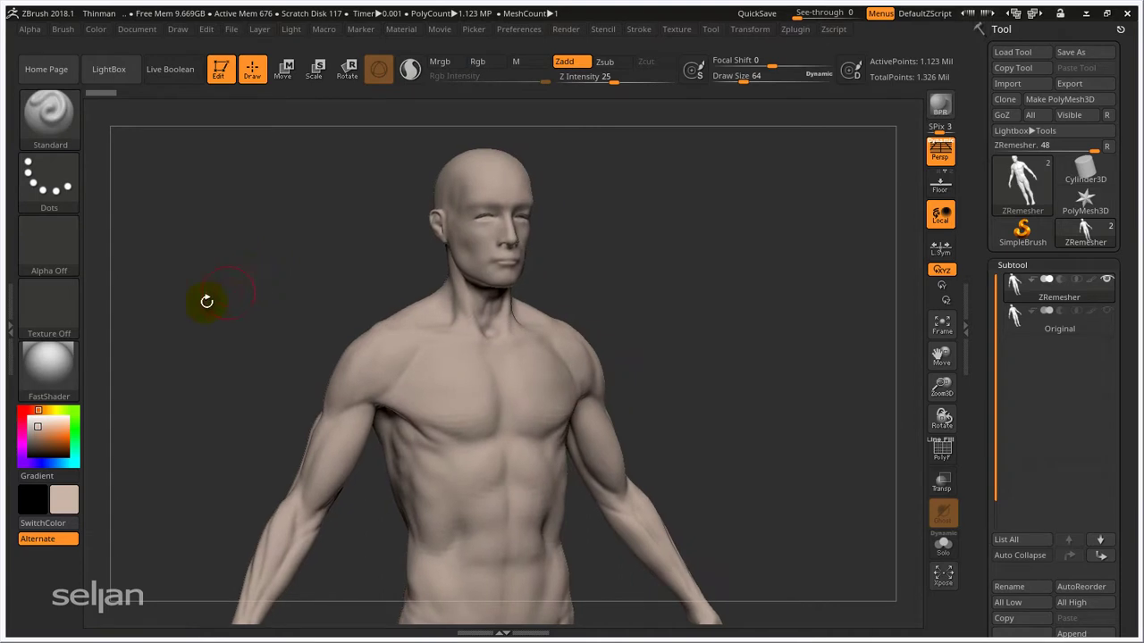
click(45, 422)
click(42, 423)
drag(41, 431, 41, 427)
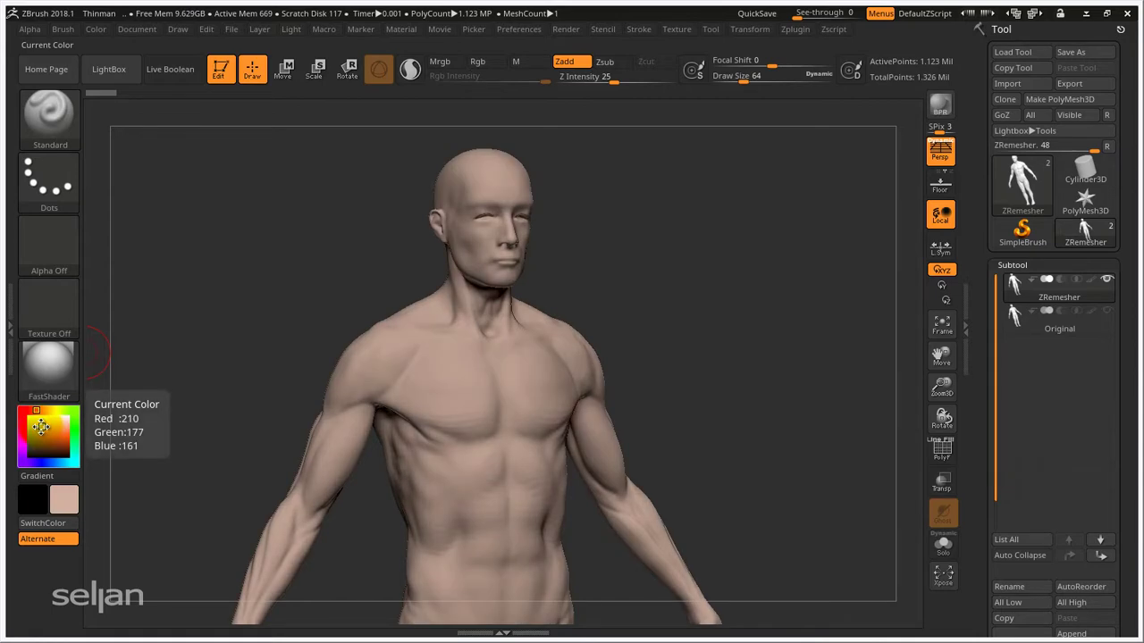
Step: Fill the whole ZRemesher subtool with the current skin colour
mouse_move(333, 270)
mouse_down()
mouse_move(388, 253)
mouse_move(344, 265)
mouse_move(383, 268)
mouse_up()
key(ctrl)
ctrl+right_drag(387, 272, 393, 307)
mouse_move(328, 260)
alt+mouse_down()
mouse_move(349, 271)
mouse_move(345, 311)
alt+mouse_up()
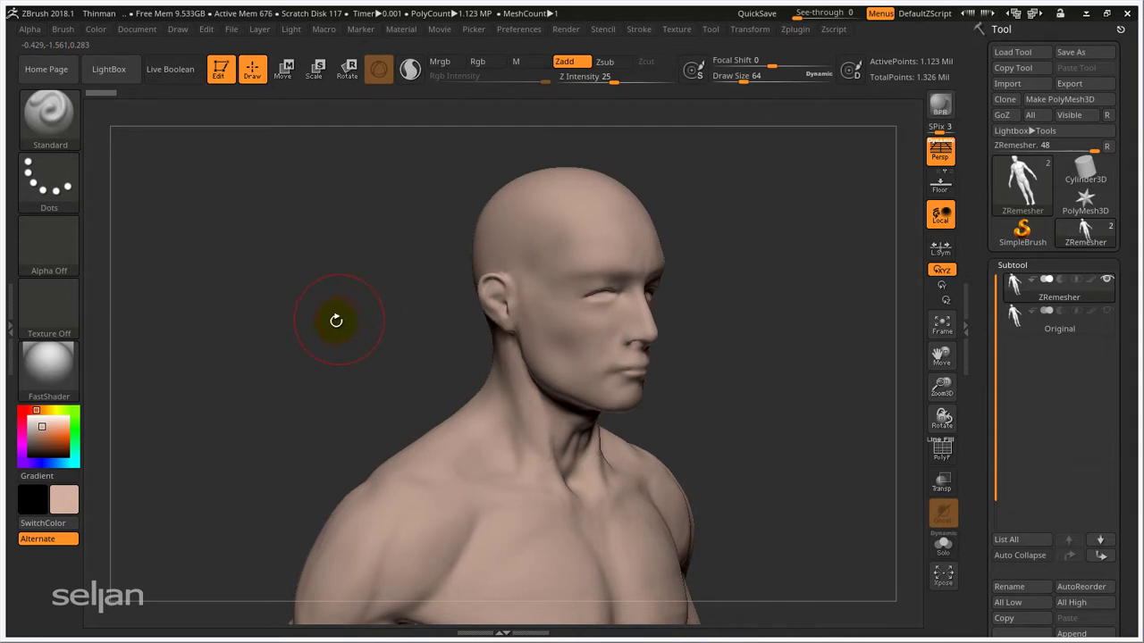
click(93, 32)
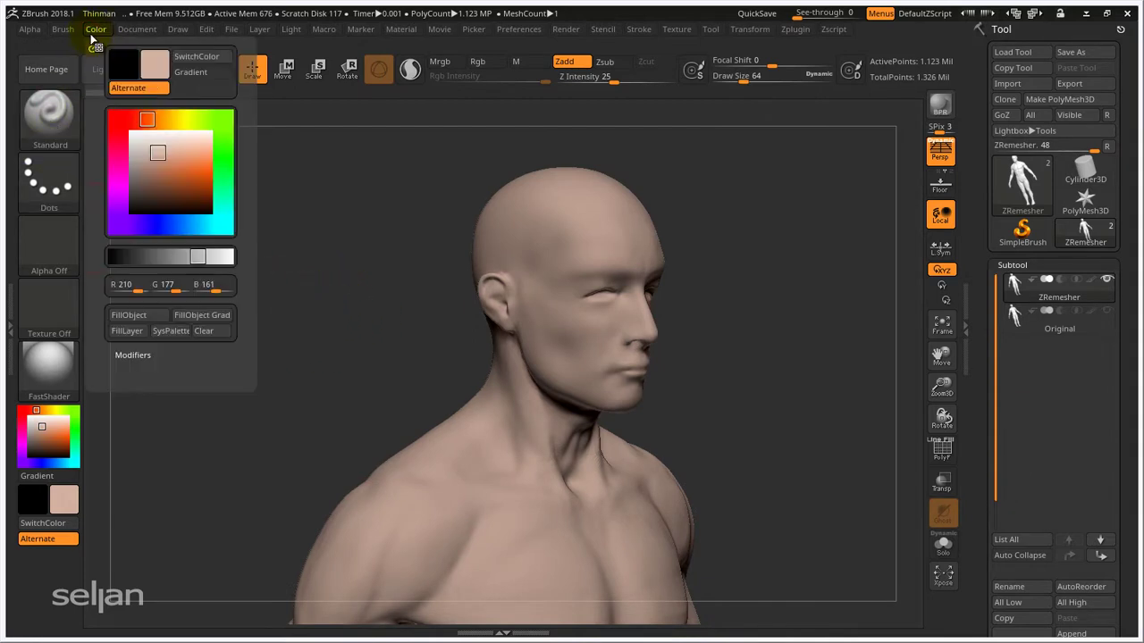
click(139, 314)
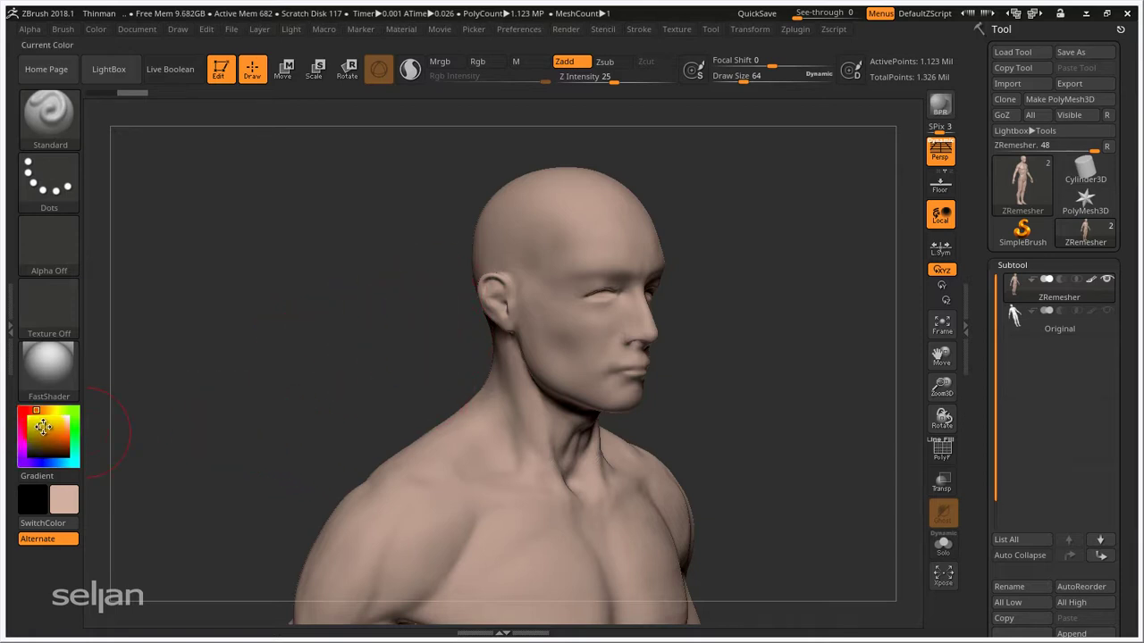
Step: Try other current colours to compare them against the filled figure
click(38, 424)
click(56, 441)
mouse_move(54, 440)
mouse_down()
mouse_move(34, 419)
mouse_move(56, 426)
mouse_up()
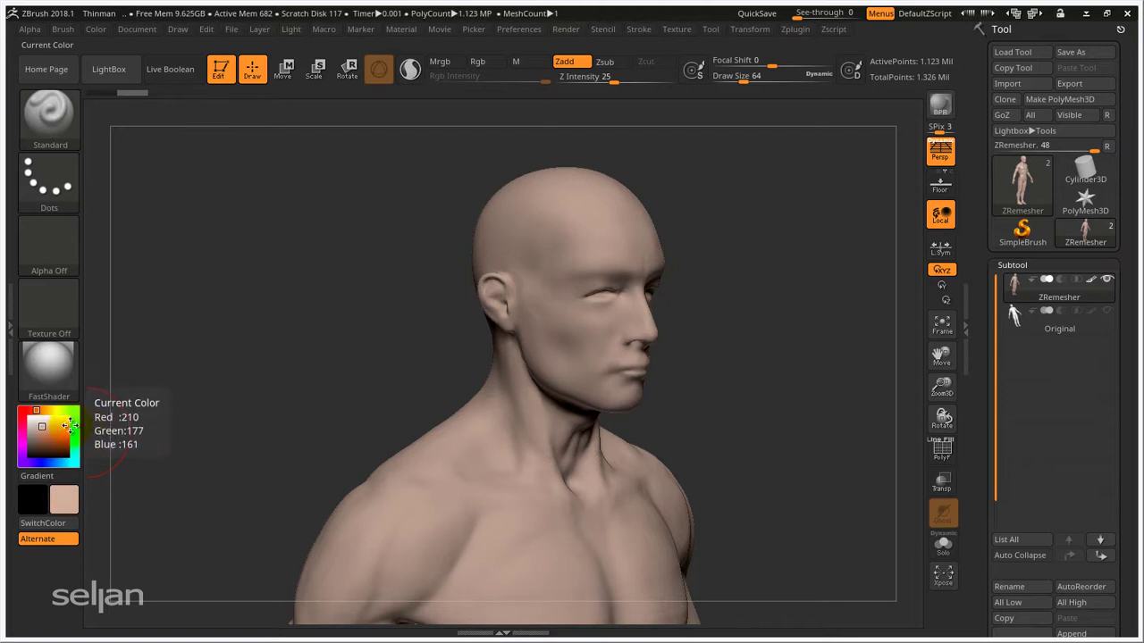
drag(312, 377, 587, 273)
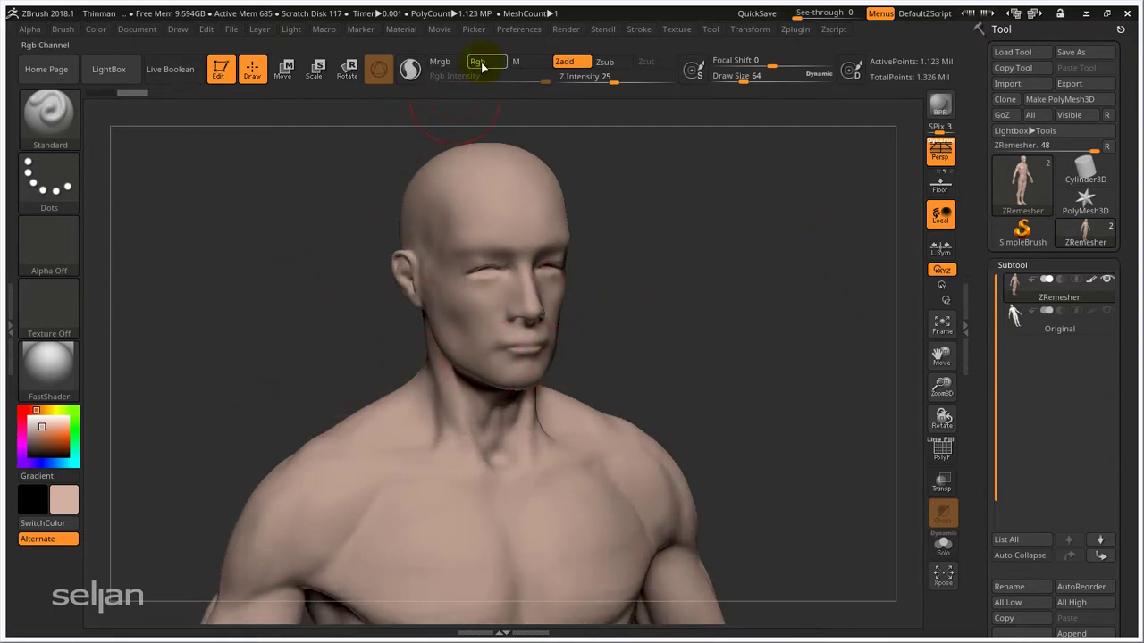
click(97, 30)
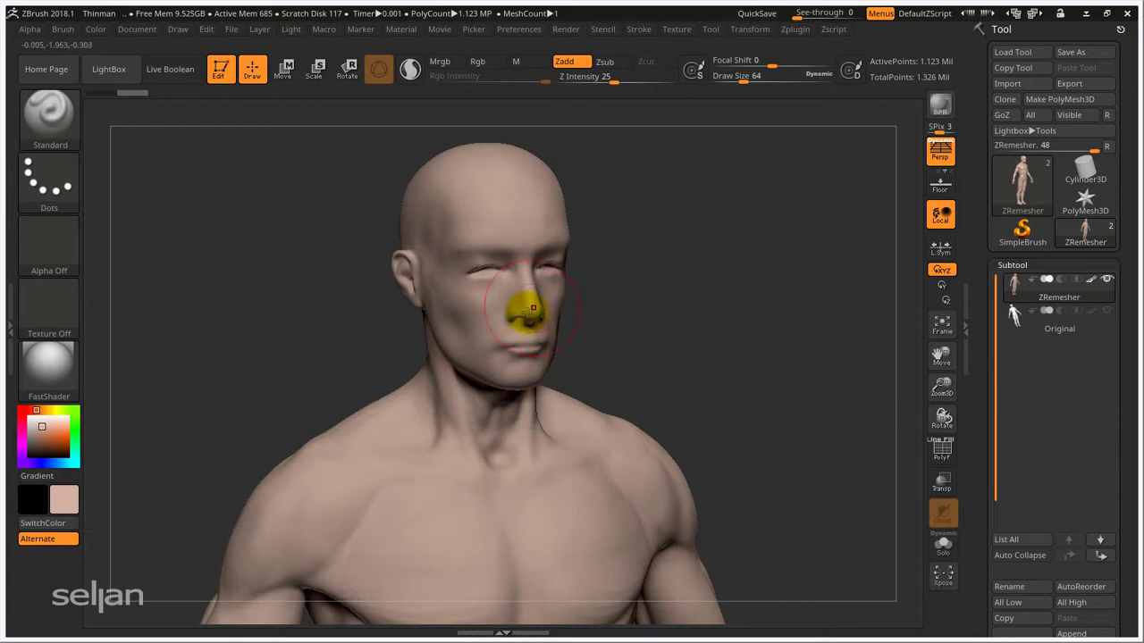
mouse_move(595, 299)
mouse_down()
mouse_move(707, 265)
mouse_move(673, 247)
mouse_up()
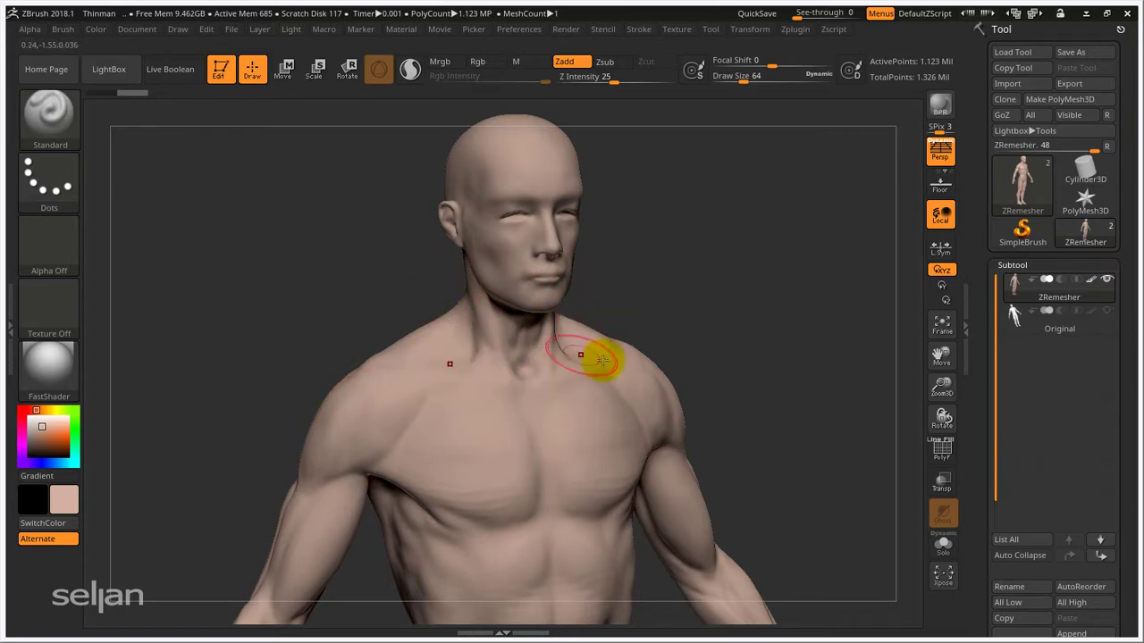
drag(598, 334, 595, 340)
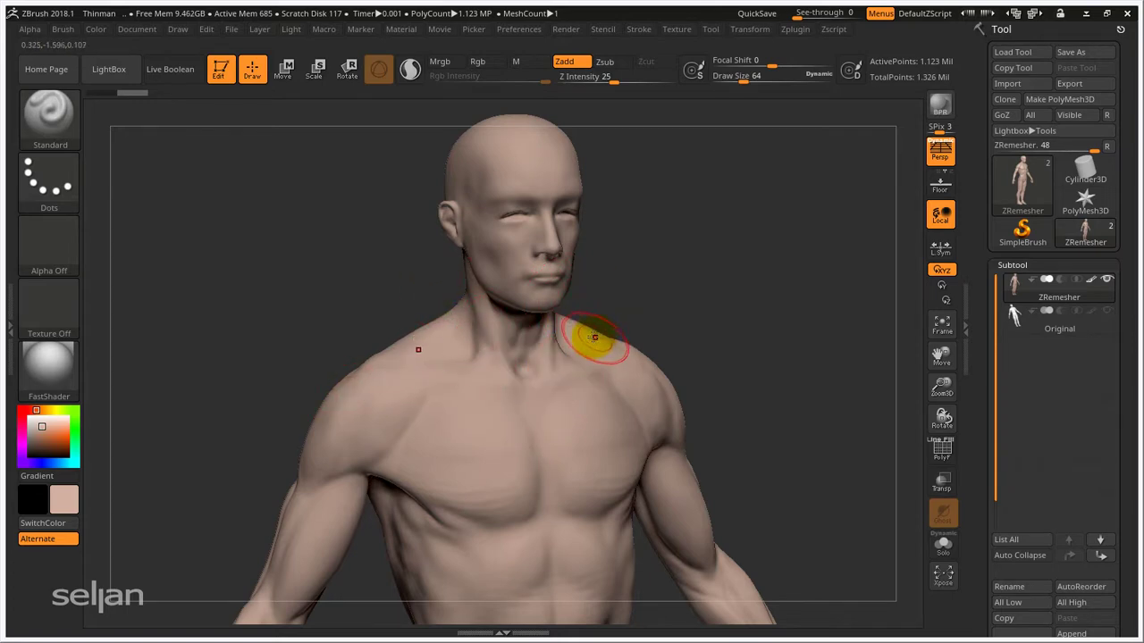
Step: Choose a paler current colour and toggle the ZRemesher subtool's polypaint off and on for comparison, ending with it on
click(1086, 282)
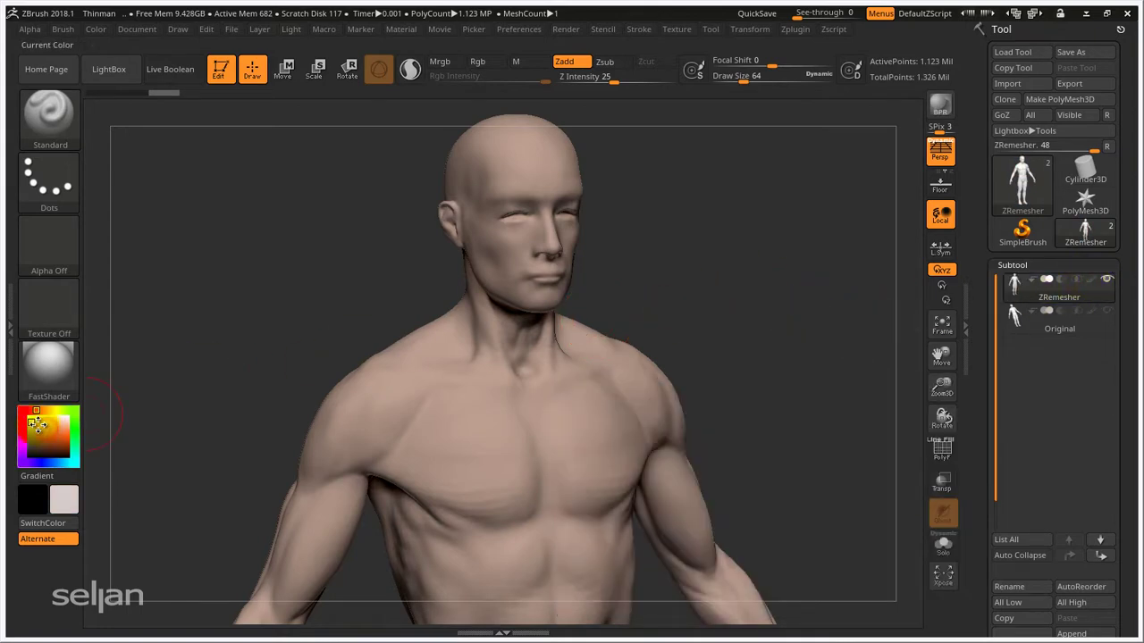
click(32, 420)
click(1090, 282)
click(1092, 282)
click(1093, 282)
click(1096, 282)
click(1095, 282)
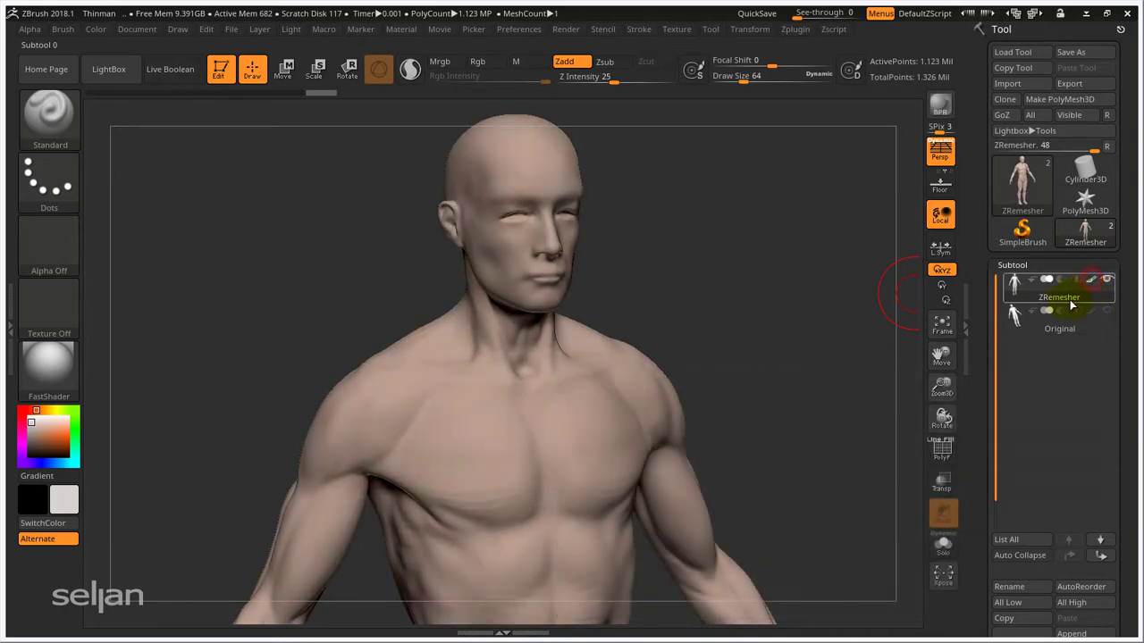
Step: Set the Standard brush to paint colour only by enabling Rgb and disabling Zadd
ctrl+right_drag(525, 335, 600, 447)
right_drag(440, 396, 281, 383)
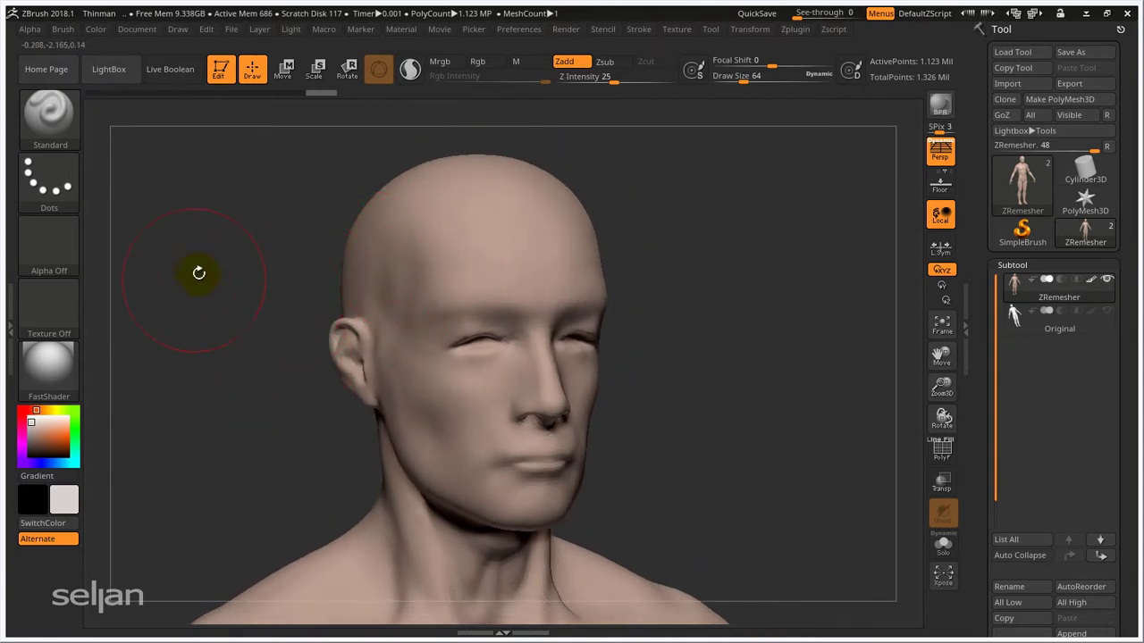
click(476, 63)
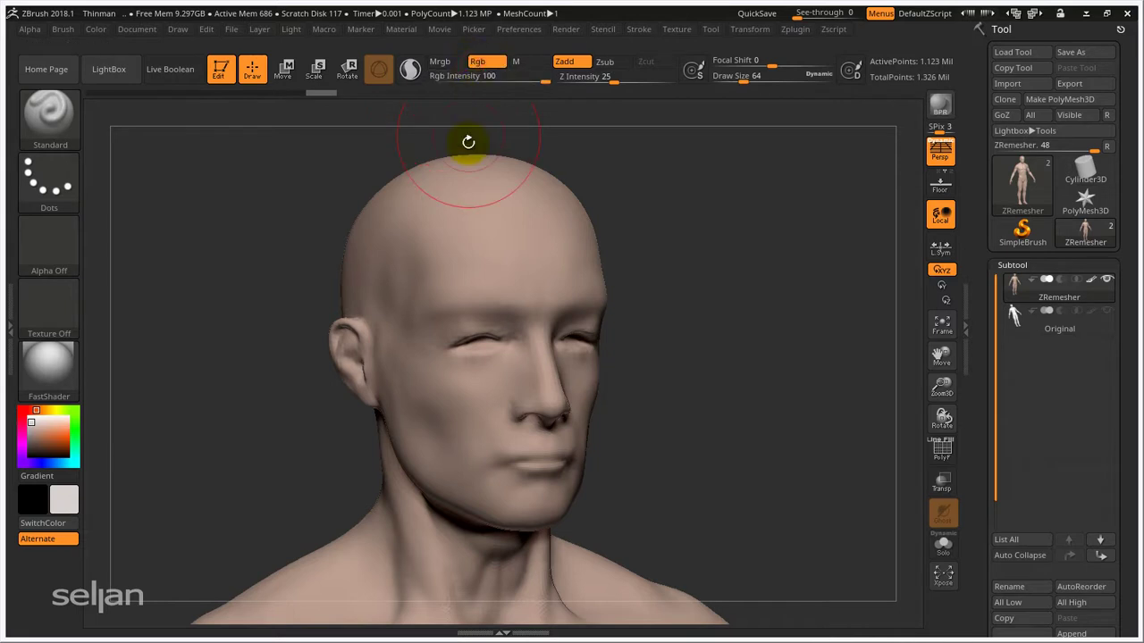
click(568, 65)
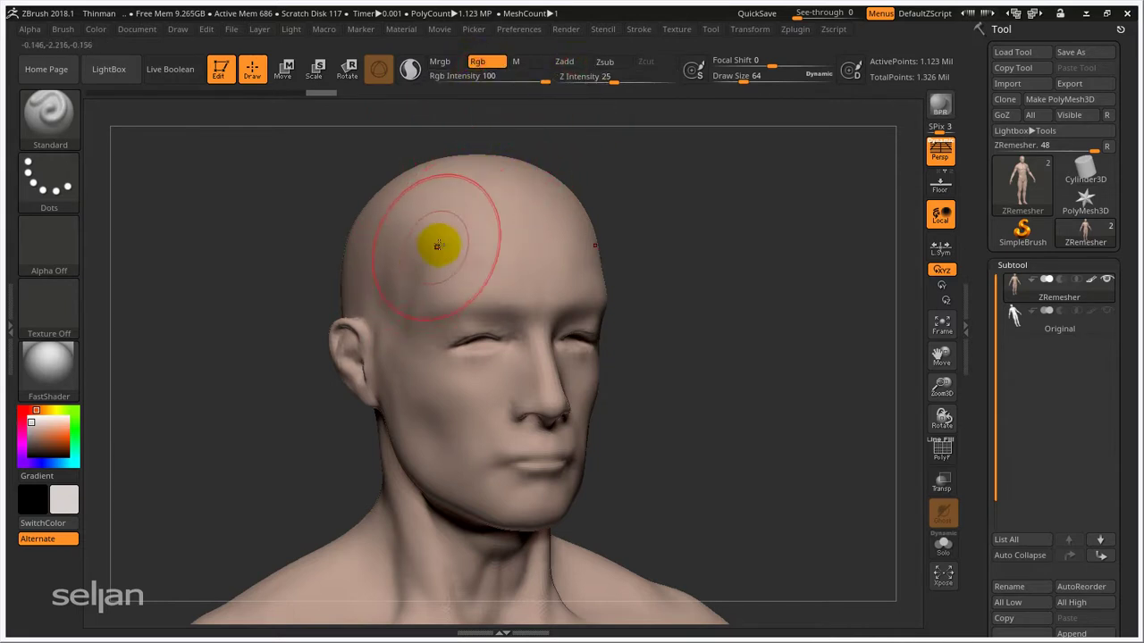
Step: Choose a saturated orange and paint it over the forehead, temples, eye area and upper cheeks
click(61, 435)
drag(439, 237, 382, 309)
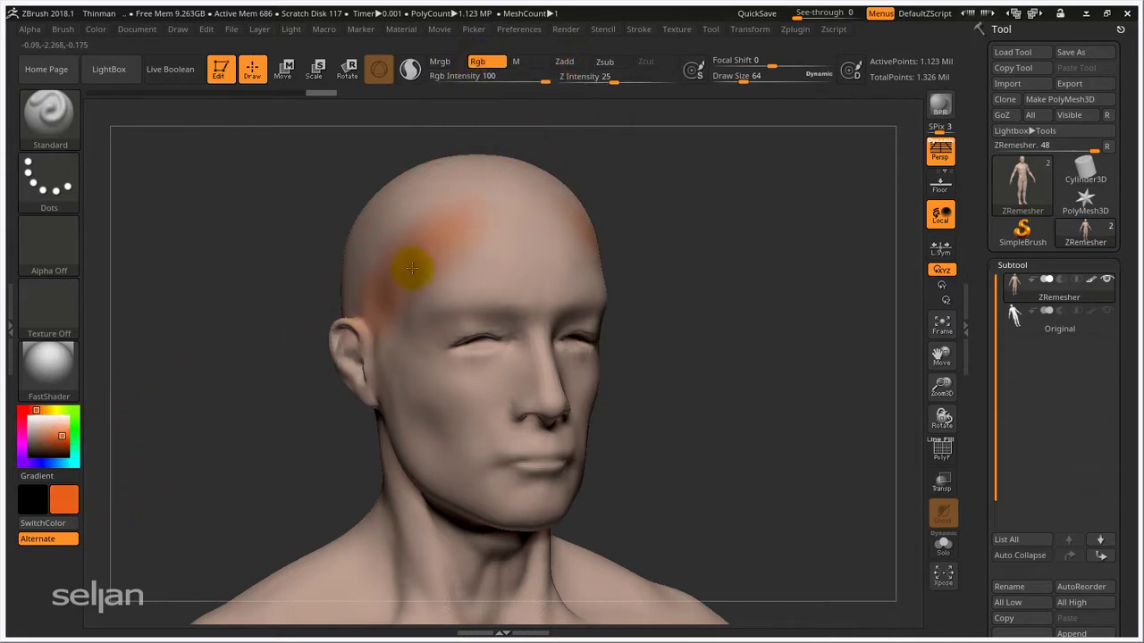
drag(482, 235, 492, 253)
mouse_move(454, 317)
mouse_down()
mouse_move(447, 435)
mouse_move(485, 256)
mouse_move(408, 345)
mouse_move(579, 340)
mouse_up()
drag(662, 288, 686, 293)
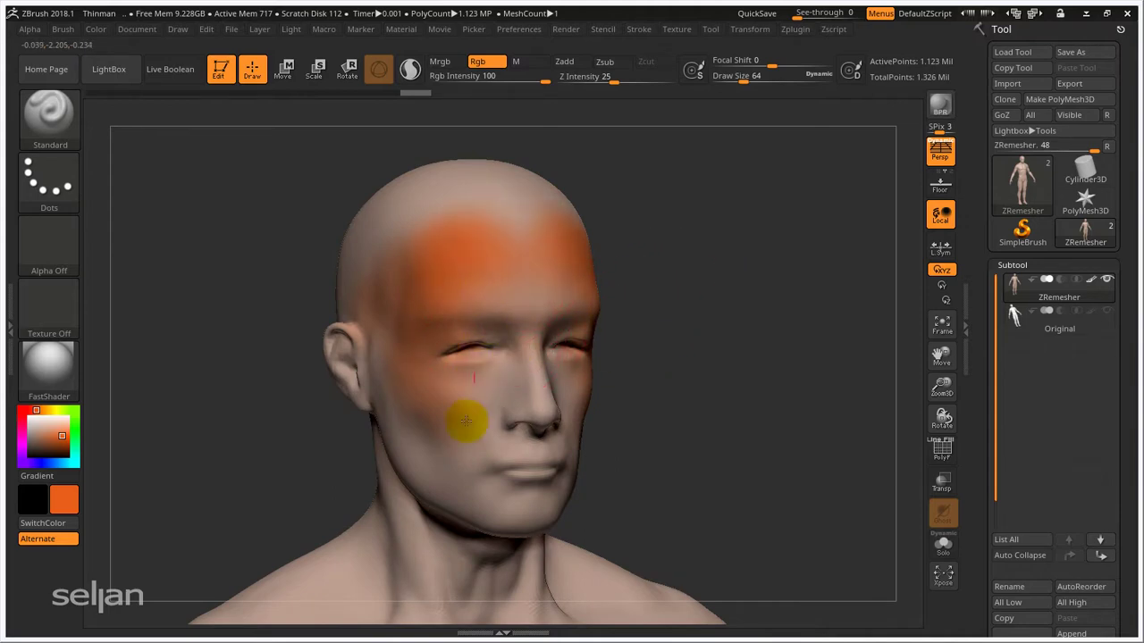
drag(513, 220, 408, 270)
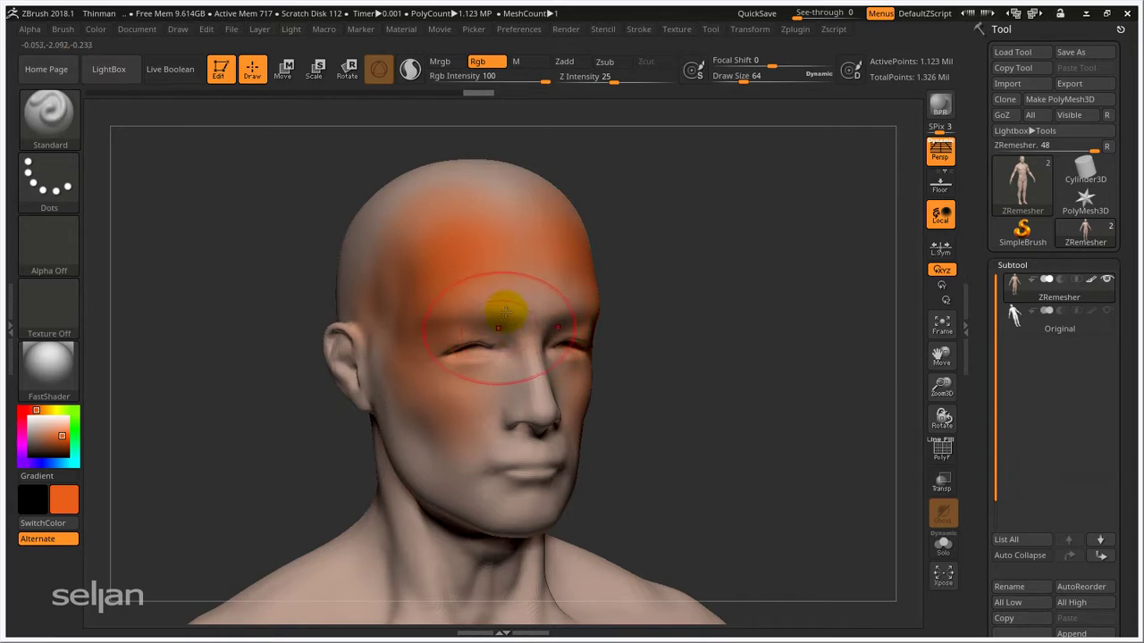
Step: Build up the orange across the forehead and temples, undoing the latest strokes and repainting them
mouse_move(512, 299)
ctrl+right_down()
mouse_move(534, 337)
mouse_move(536, 304)
mouse_move(504, 328)
mouse_move(527, 300)
mouse_move(494, 293)
ctrl+right_up()
mouse_move(491, 289)
mouse_down()
mouse_move(470, 266)
mouse_move(526, 304)
mouse_move(516, 260)
mouse_move(345, 234)
mouse_up()
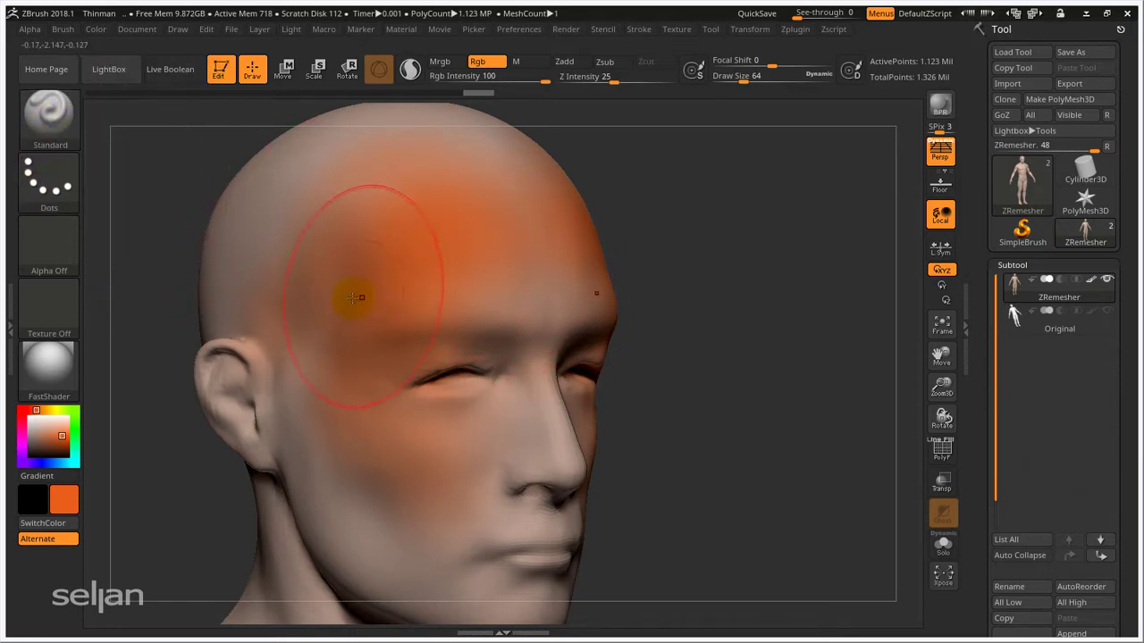
mouse_move(423, 287)
mouse_down()
mouse_move(477, 276)
mouse_move(459, 237)
mouse_move(479, 252)
mouse_move(503, 222)
mouse_move(468, 220)
mouse_up()
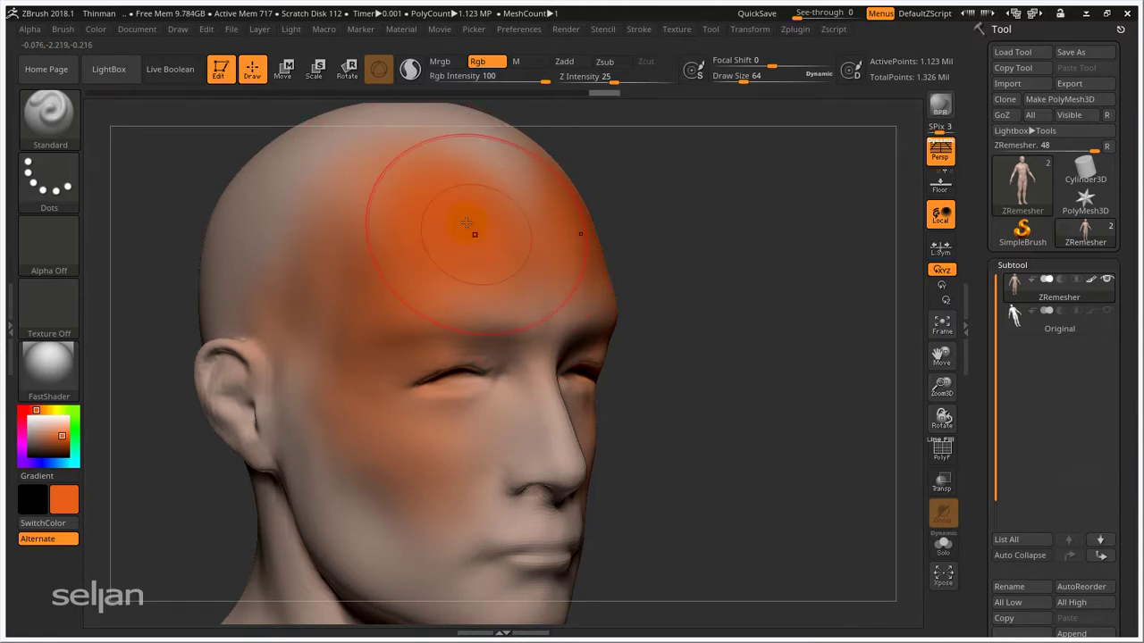
drag(421, 214, 448, 232)
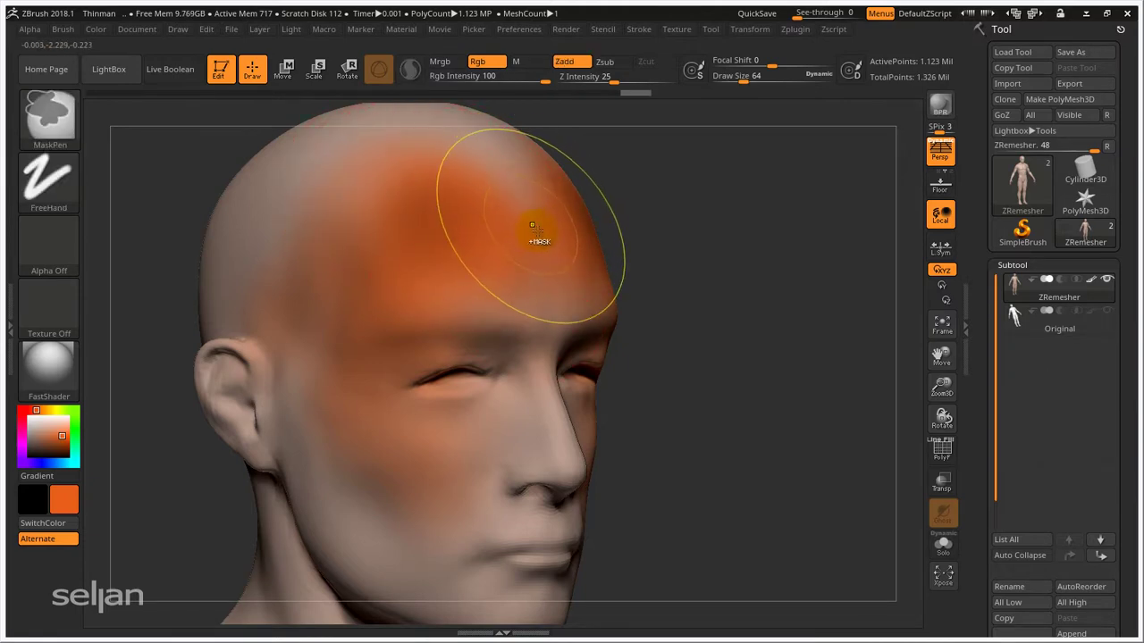
key(ctrl+z)
key(ctrl+z)
key(ctrl+z)
mouse_move(510, 256)
mouse_down()
mouse_move(421, 200)
mouse_move(518, 235)
mouse_move(489, 255)
mouse_up()
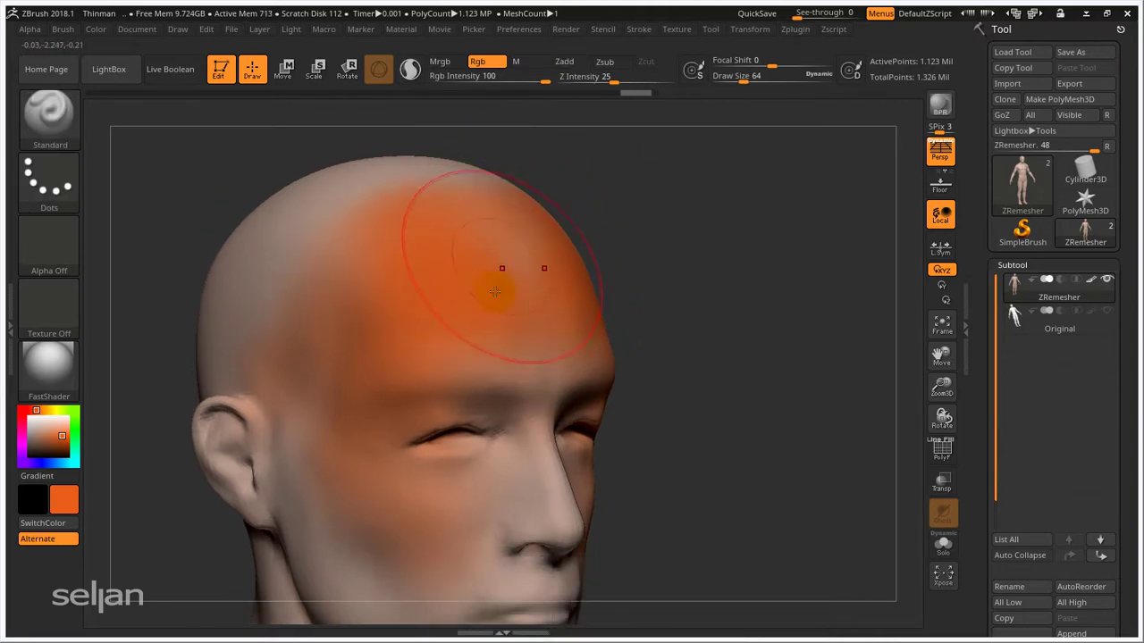
alt+right_drag(401, 320, 519, 253)
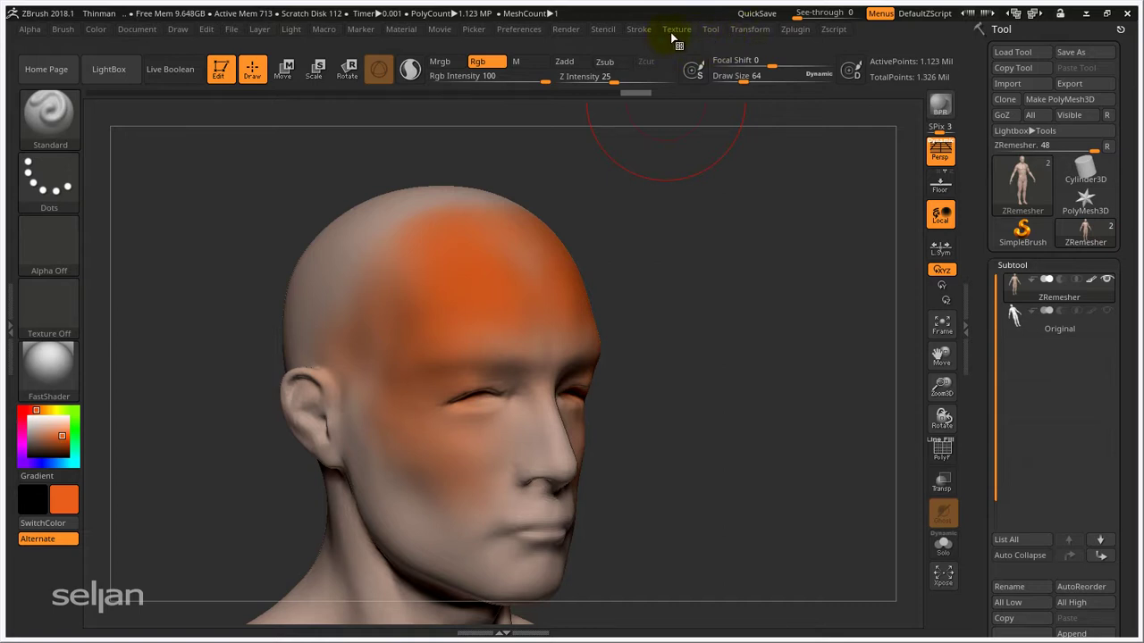
Step: Access the Lazy Mouse stroke options and toggle Lazy Mouse for the Standard brush
click(639, 31)
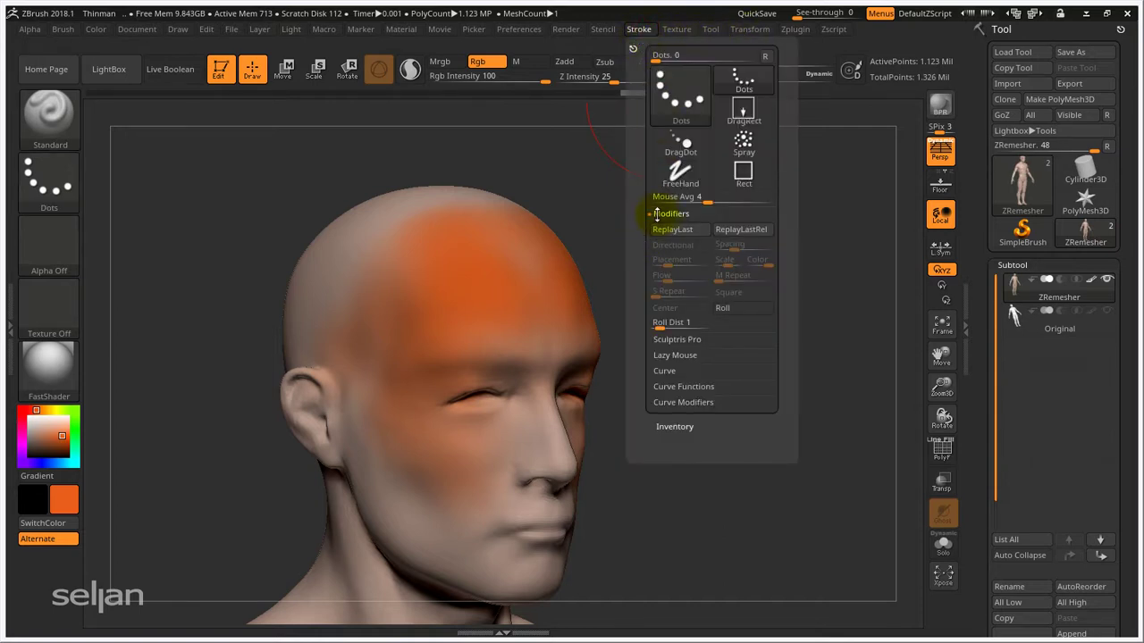
click(675, 356)
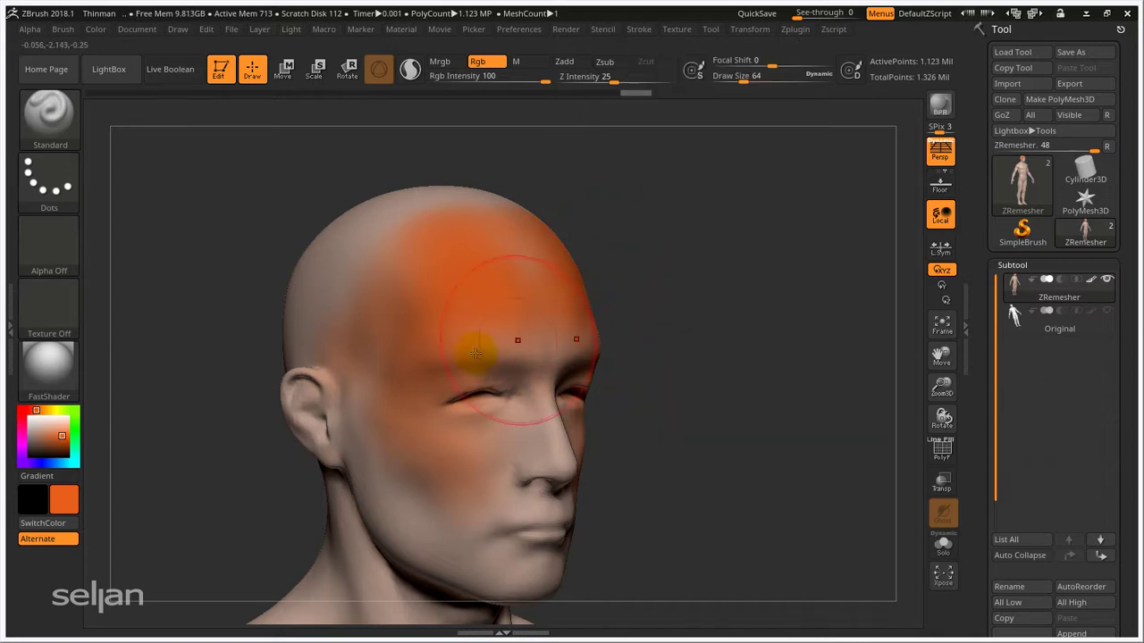
key(l)
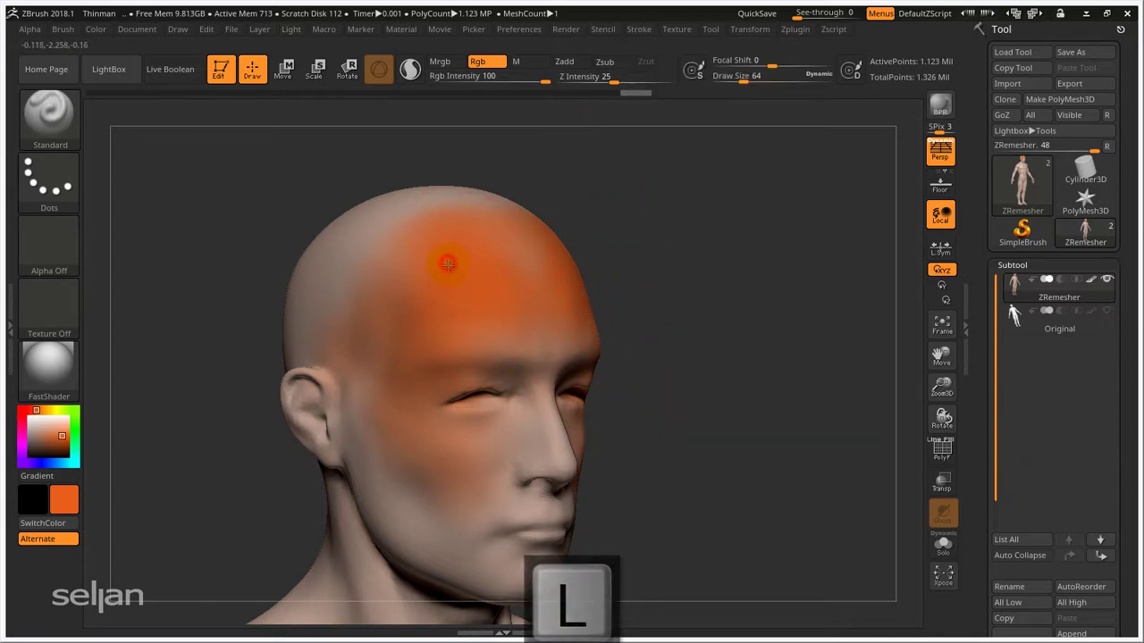
Step: Extend the orange over the side of the head above the ear and down the temple to the cheek
drag(458, 284, 382, 261)
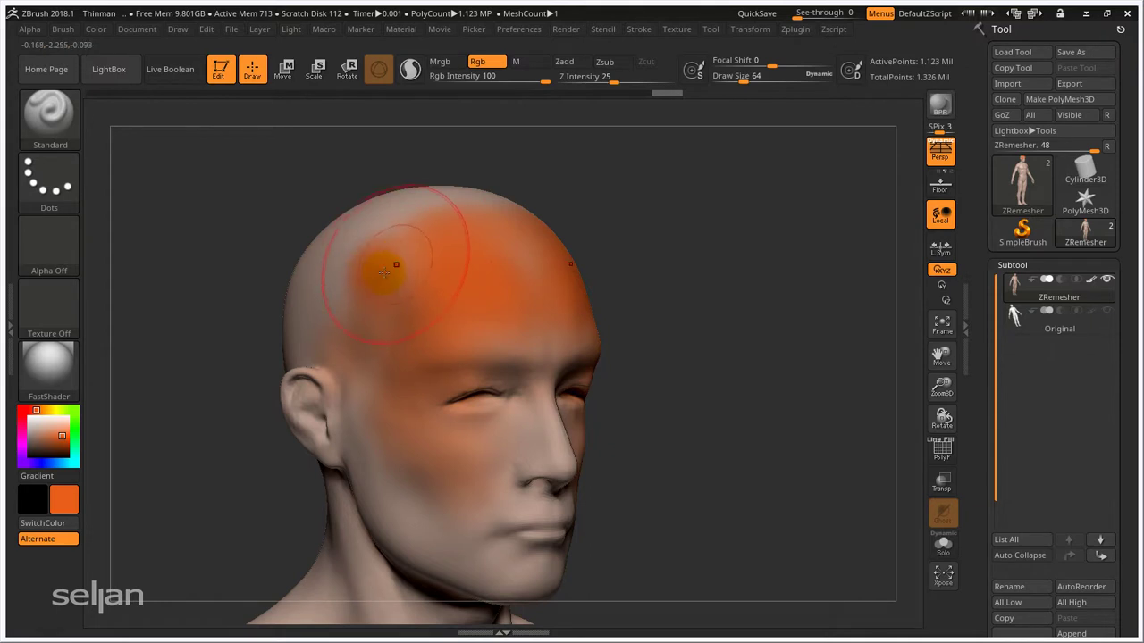
alt+right_drag(409, 287, 441, 265)
drag(401, 235, 373, 256)
right_drag(373, 256, 435, 289)
mouse_move(390, 292)
mouse_down()
mouse_move(350, 303)
mouse_move(416, 405)
mouse_move(380, 362)
mouse_up()
mouse_move(590, 326)
right_down()
mouse_move(527, 330)
mouse_move(526, 281)
mouse_move(478, 276)
mouse_move(443, 252)
right_up()
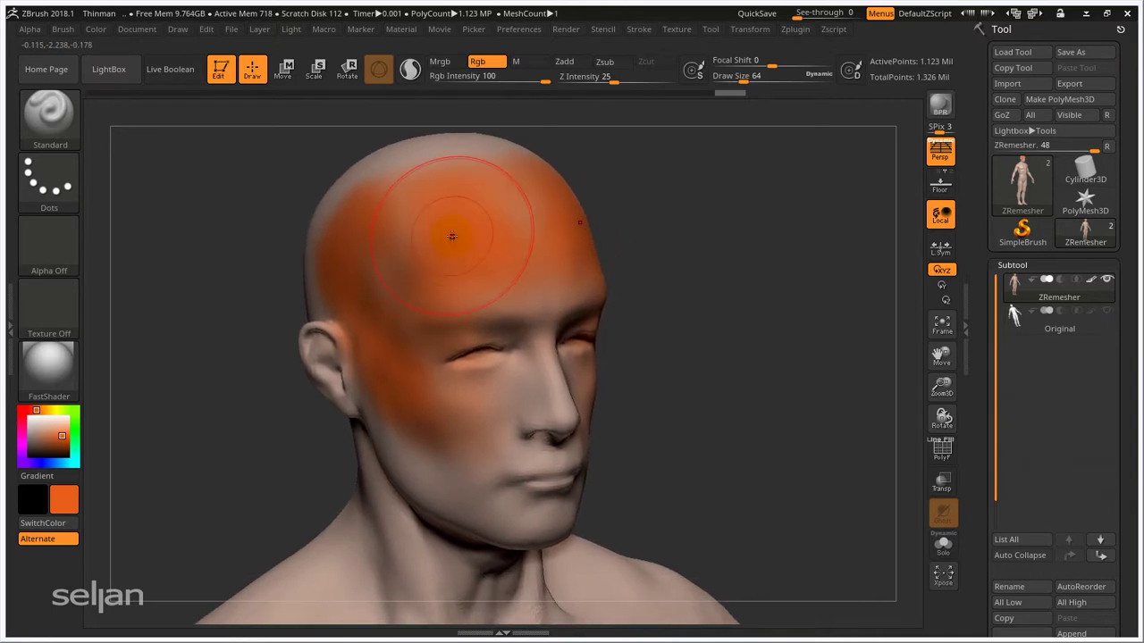
Step: Undo all the orange strokes on the head, back to the plain base skin colour
key(ctrl+z)
key(ctrl+z)
key(ctrl+z)
key(ctrl+z)
key(ctrl+z)
key(ctrl+z)
key(ctrl+z)
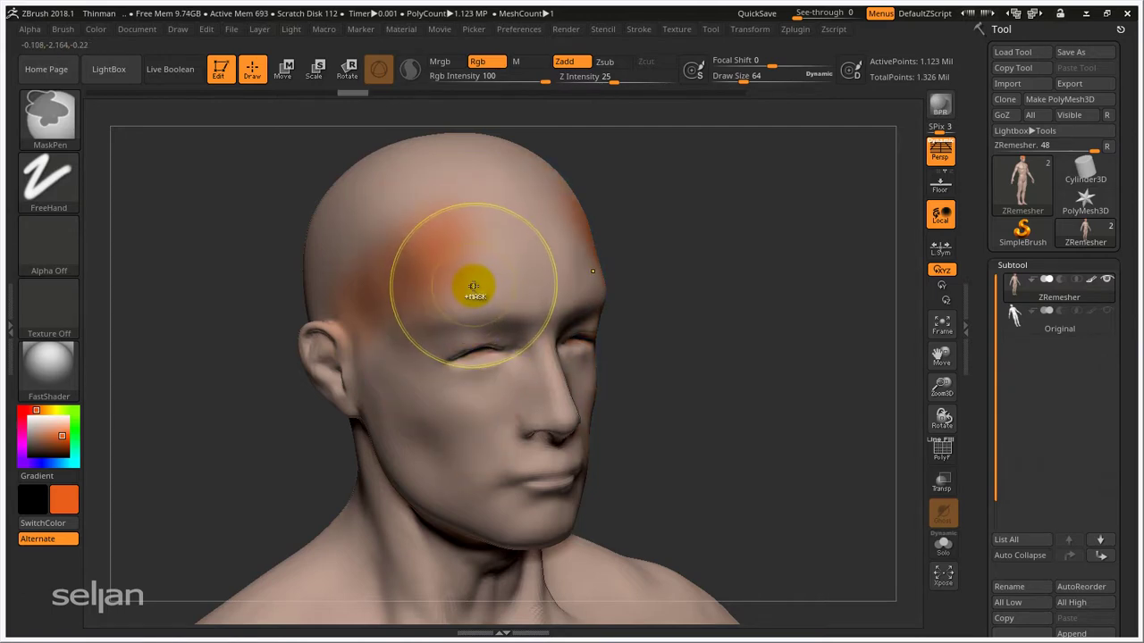
key(ctrl+z)
right_drag(470, 296, 468, 278)
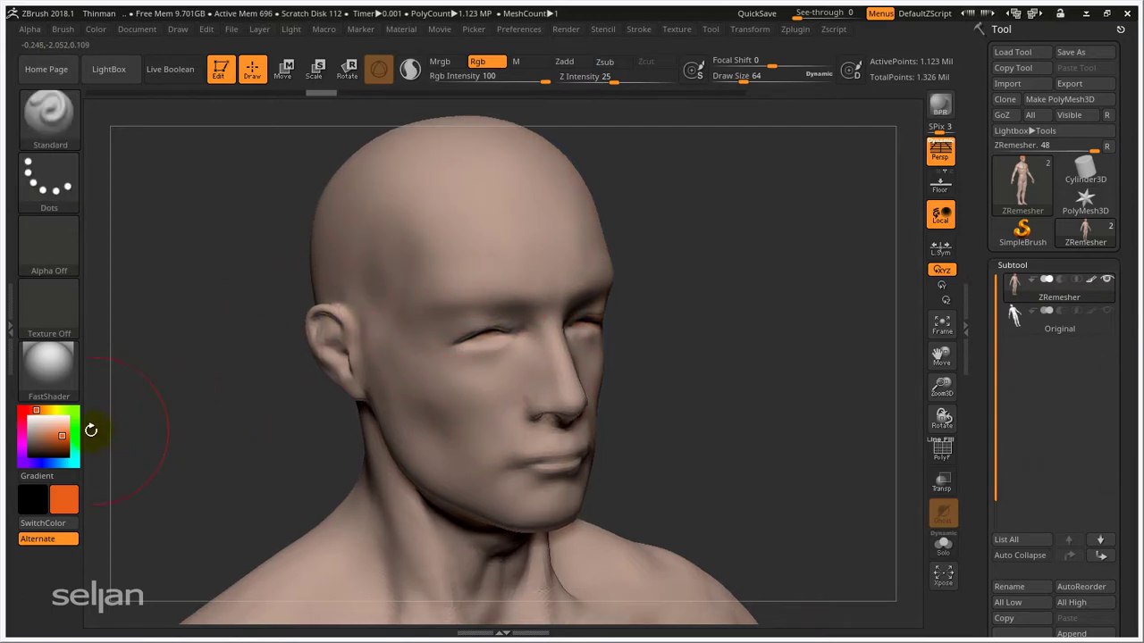
Step: Choose a less saturated orange (green 119, blue 68) and try a stroke on the side of the neck
drag(60, 433, 55, 434)
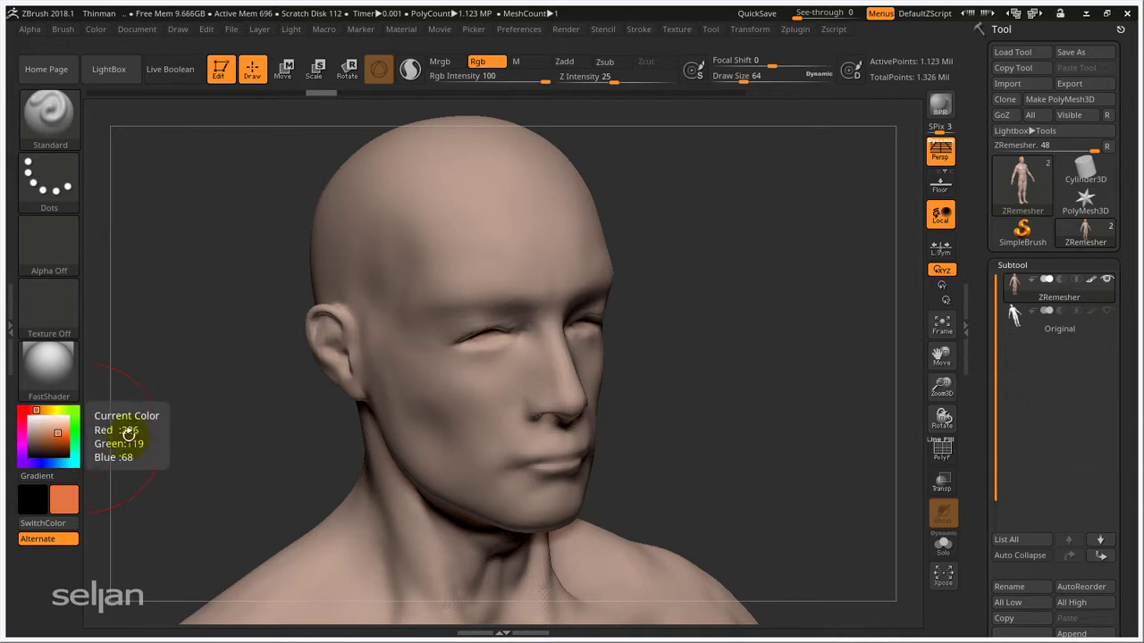
mouse_move(289, 339)
right_down()
mouse_move(299, 307)
mouse_move(472, 280)
mouse_move(470, 360)
mouse_move(442, 312)
right_up()
mouse_move(405, 371)
right_down()
mouse_move(441, 349)
mouse_move(478, 349)
mouse_move(441, 350)
right_up()
right_drag(411, 424, 409, 459)
mouse_move(435, 357)
right_down()
mouse_move(455, 396)
mouse_move(446, 327)
right_up()
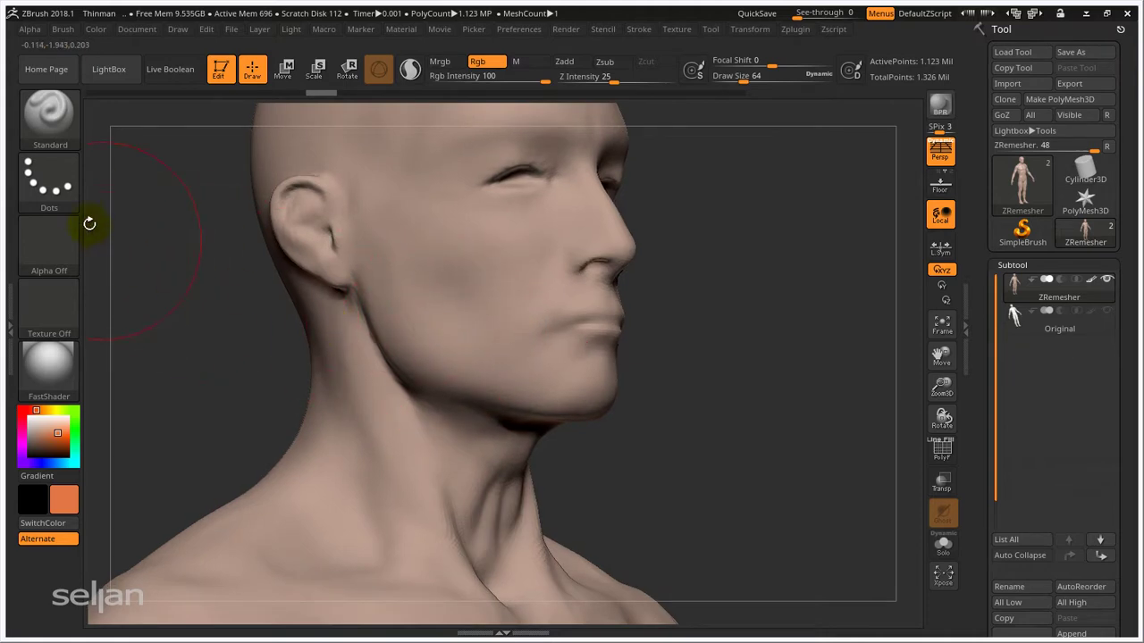
mouse_move(393, 460)
mouse_down()
mouse_move(439, 462)
mouse_move(388, 416)
mouse_move(465, 456)
mouse_up()
key(ctrl+z)
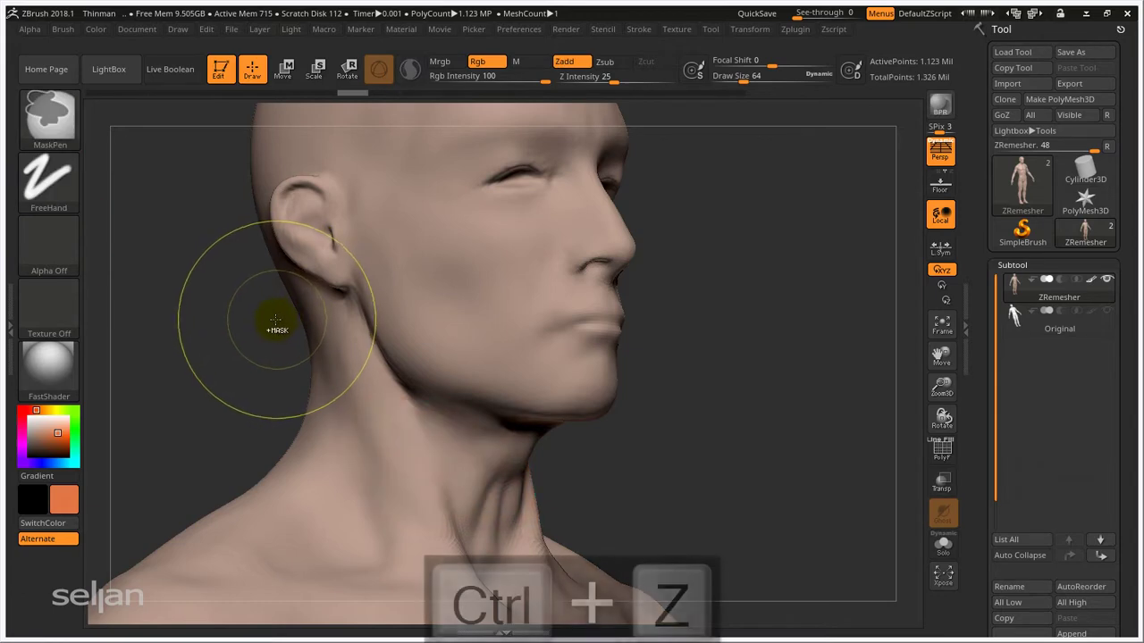
Step: Set the Standard brush's stroke type to Spray and review its stroke settings
click(49, 182)
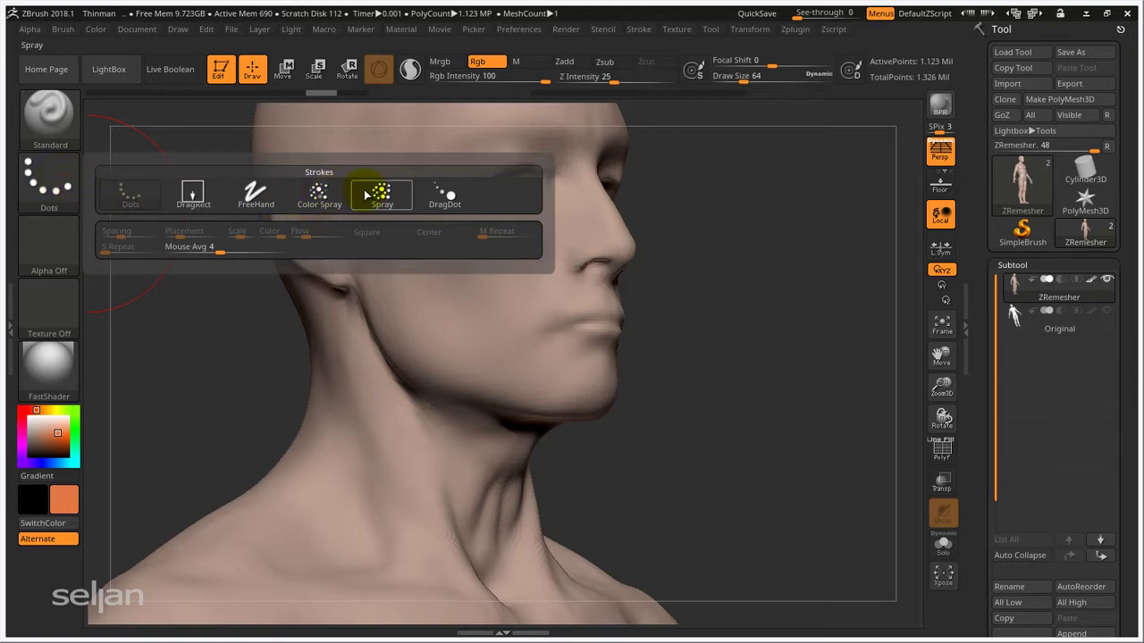
mouse_move(329, 196)
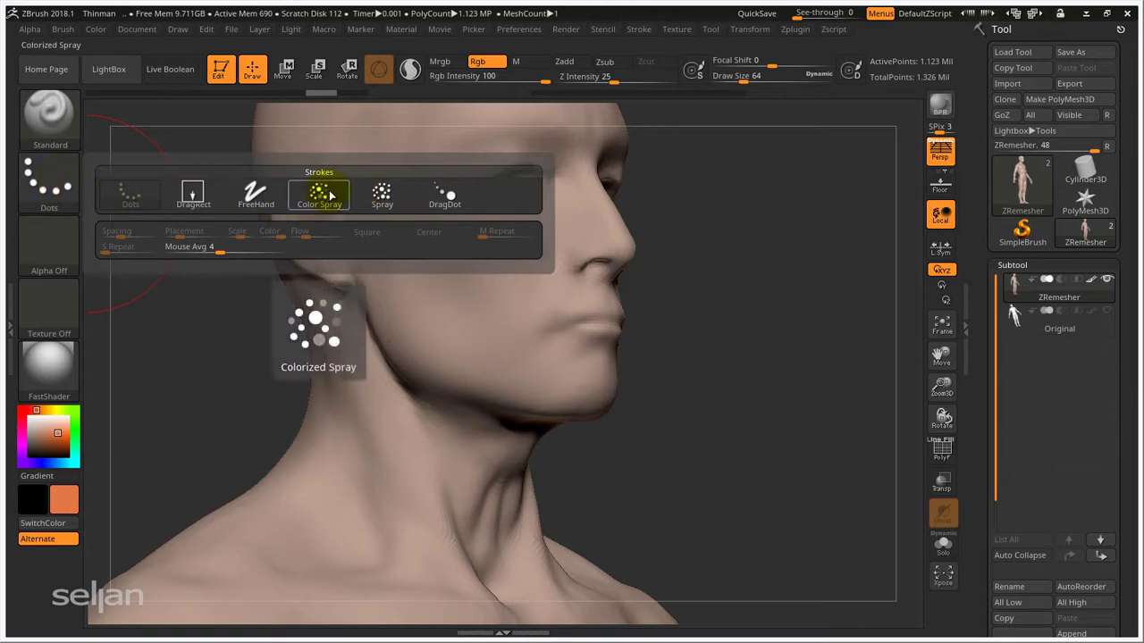
click(389, 196)
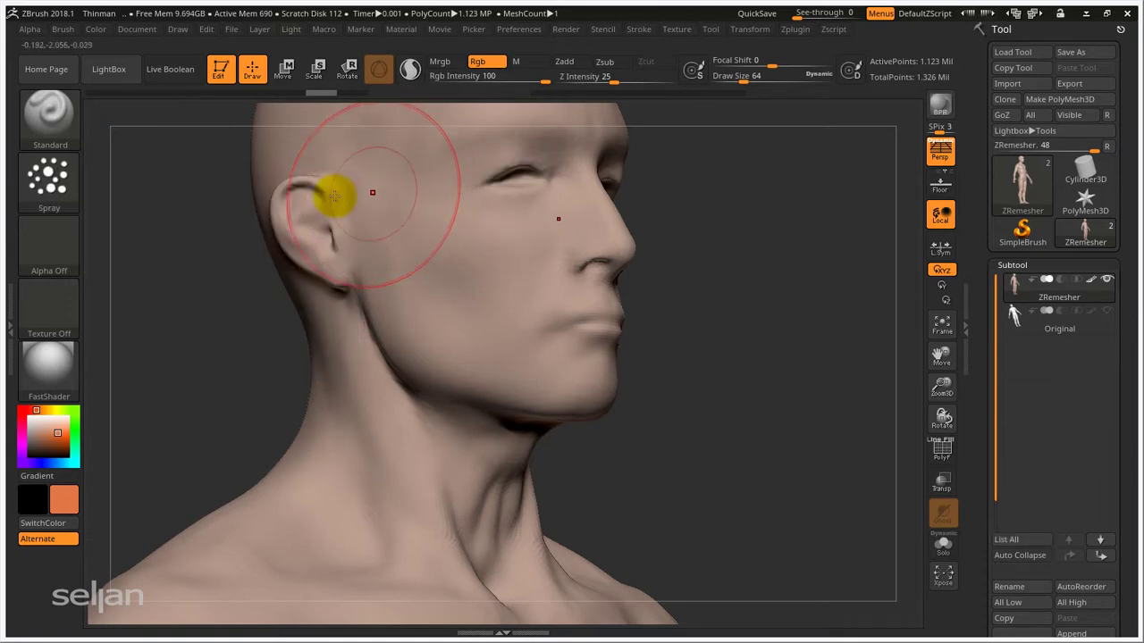
click(50, 179)
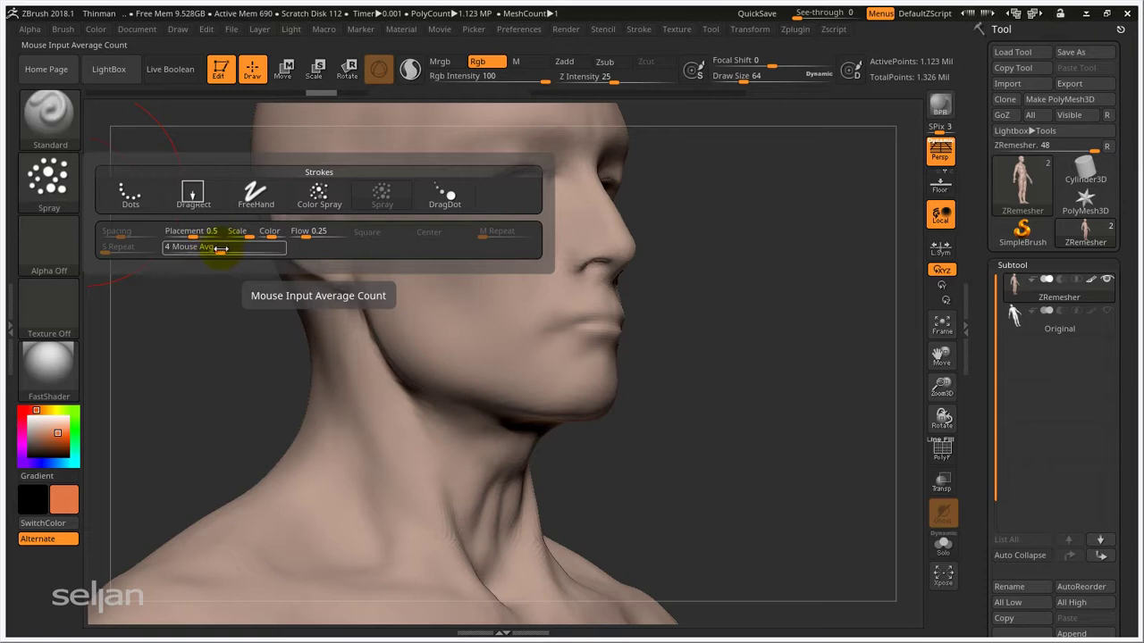
Step: Try spraying orange over the cheek, jaw and upper neck
mouse_move(403, 325)
right_down()
mouse_move(388, 286)
mouse_move(432, 370)
right_up()
mouse_move(439, 418)
mouse_down()
mouse_move(387, 281)
mouse_move(441, 333)
mouse_move(480, 319)
mouse_move(466, 307)
mouse_up()
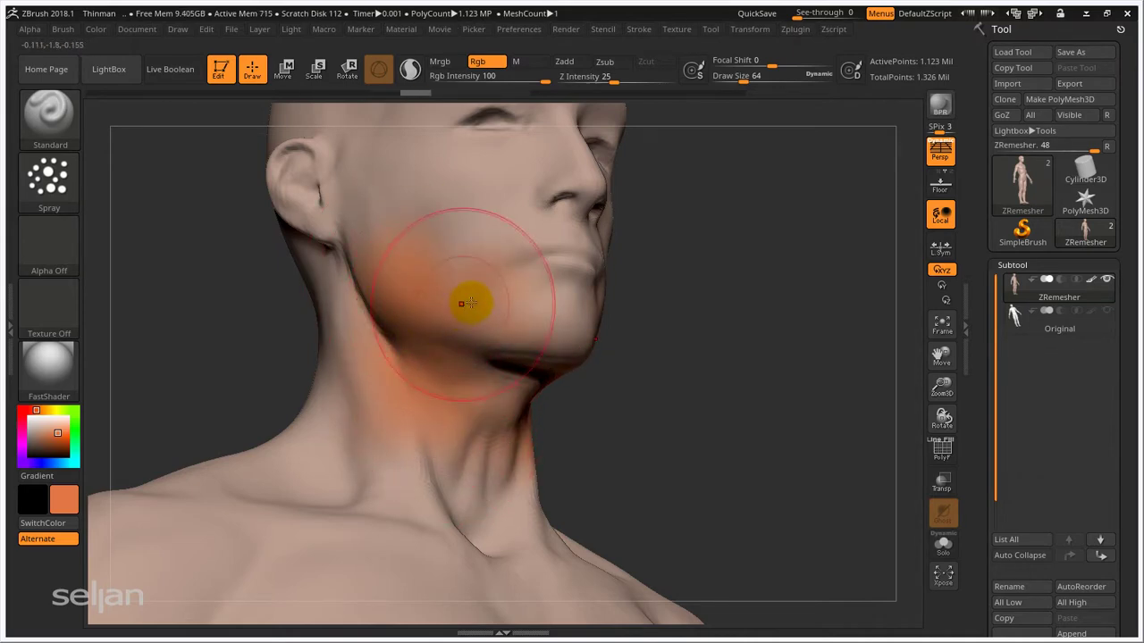
alt+right_drag(439, 309, 435, 386)
mouse_move(445, 322)
mouse_down()
mouse_move(413, 304)
mouse_move(437, 331)
mouse_up()
mouse_move(399, 385)
alt+right_down()
mouse_move(419, 396)
mouse_move(370, 341)
mouse_move(391, 238)
mouse_move(416, 349)
alt+right_up()
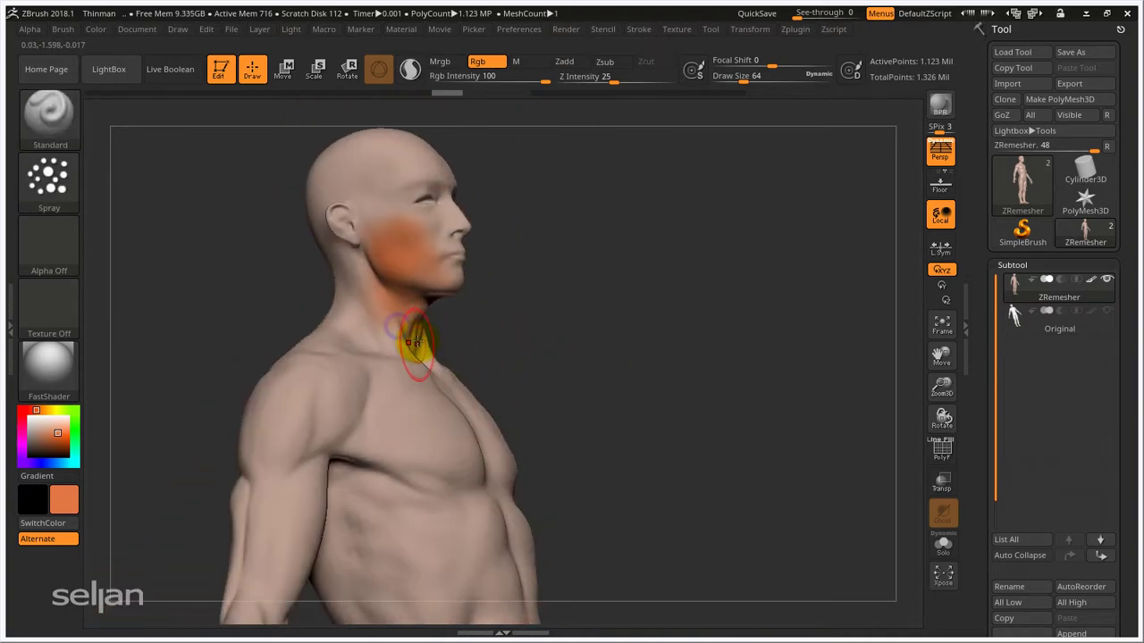
key(ctrl+z)
Step: Spray orange over the middle of the back, from between the shoulders down to the waist
mouse_move(480, 327)
right_down()
mouse_move(510, 327)
mouse_move(426, 340)
right_up()
mouse_move(471, 242)
mouse_down()
mouse_move(452, 306)
mouse_move(413, 225)
mouse_move(352, 295)
mouse_move(417, 438)
mouse_move(469, 474)
mouse_up()
mouse_move(457, 362)
right_down()
mouse_move(477, 345)
mouse_move(497, 260)
mouse_move(486, 289)
mouse_move(524, 307)
right_up()
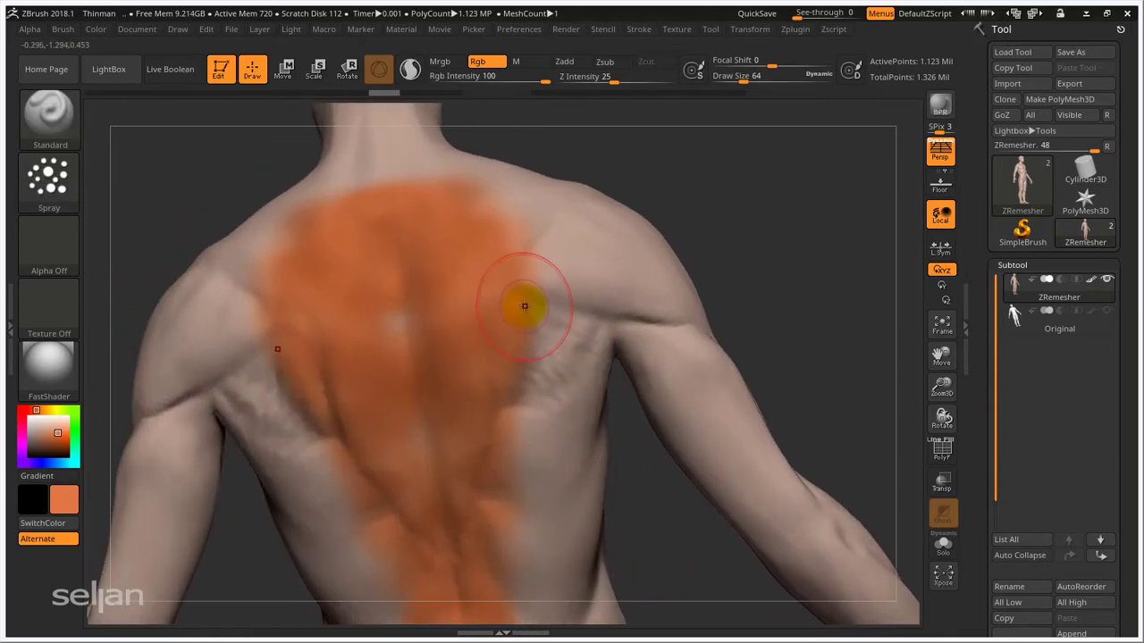
mouse_move(538, 265)
right_down()
mouse_move(526, 270)
mouse_move(599, 286)
mouse_move(550, 278)
right_up()
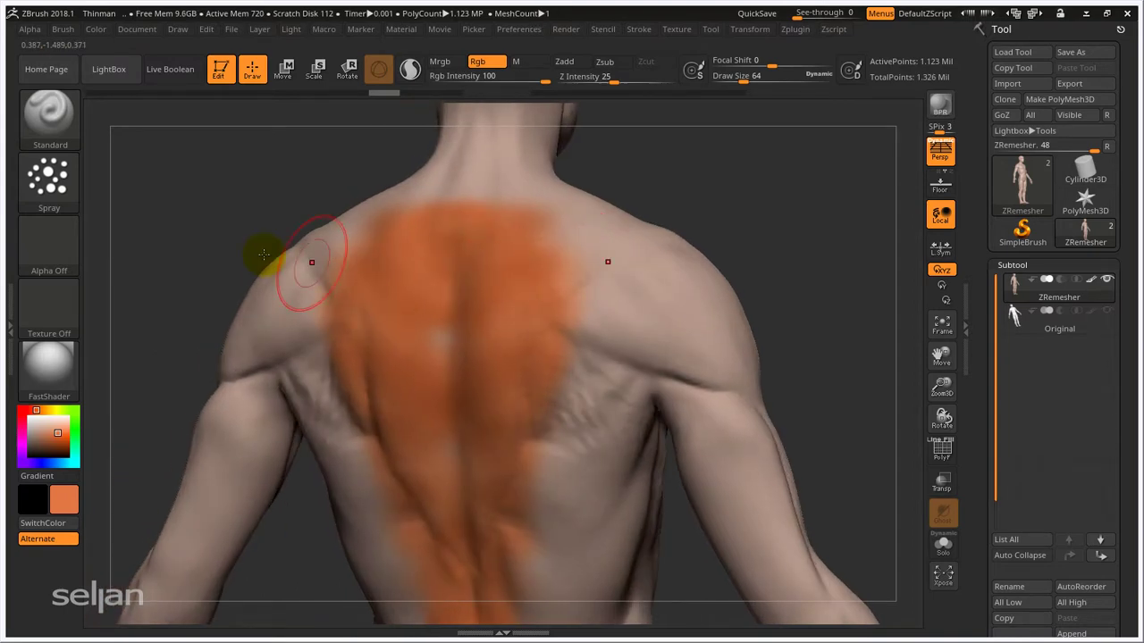
Step: Set the Spray stroke's Placement to 1
click(50, 179)
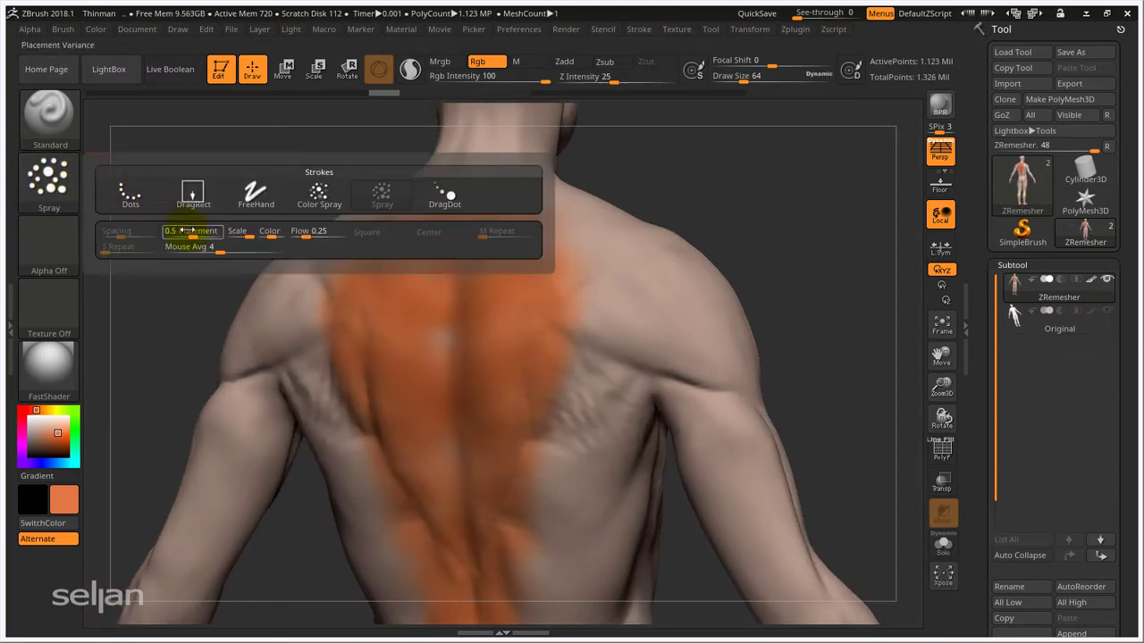
key(ctrl)
click(57, 173)
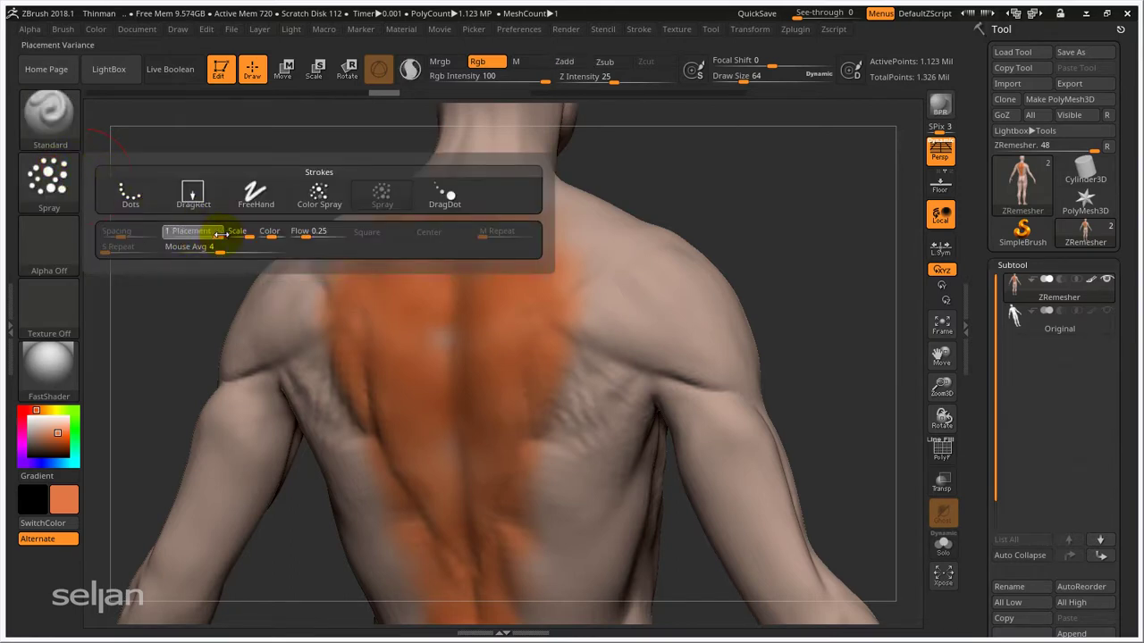
Step: Spray orange across the sides of the back and the rear of both shoulders
ctrl+right_drag(497, 351, 462, 291)
drag(554, 289, 532, 385)
alt+right_drag(488, 397, 393, 328)
drag(391, 320, 394, 324)
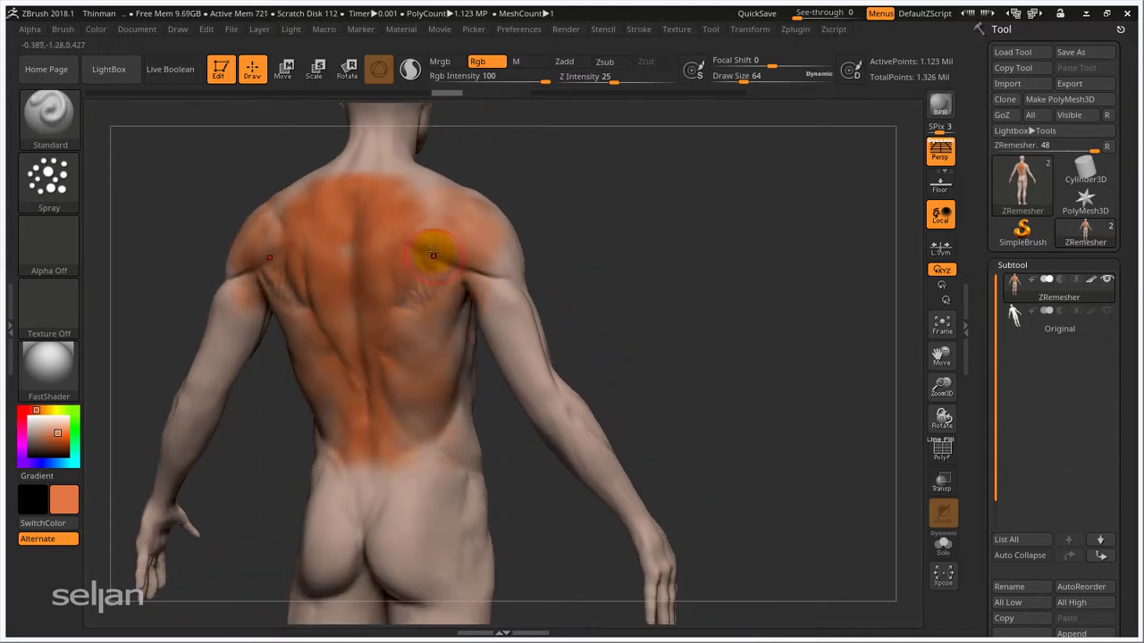
mouse_move(416, 291)
right_down()
mouse_move(434, 358)
mouse_move(417, 309)
mouse_move(422, 319)
mouse_move(398, 332)
right_up()
mouse_move(447, 294)
right_down()
mouse_move(421, 347)
mouse_move(382, 349)
mouse_move(459, 384)
right_up()
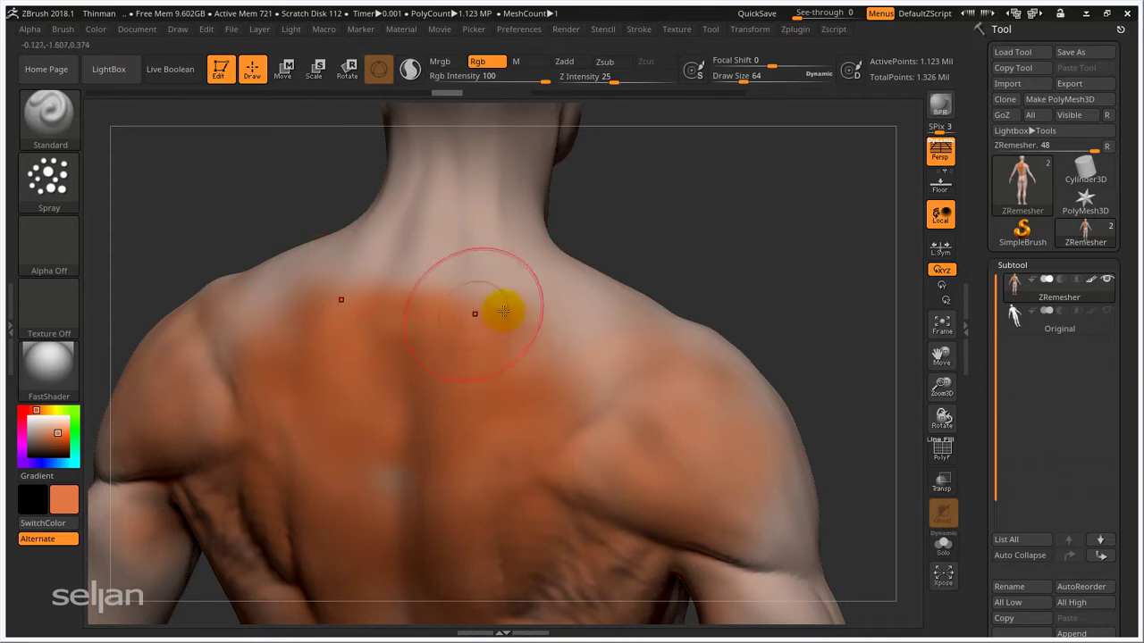
mouse_move(500, 353)
right_down()
mouse_move(572, 363)
mouse_move(514, 339)
right_up()
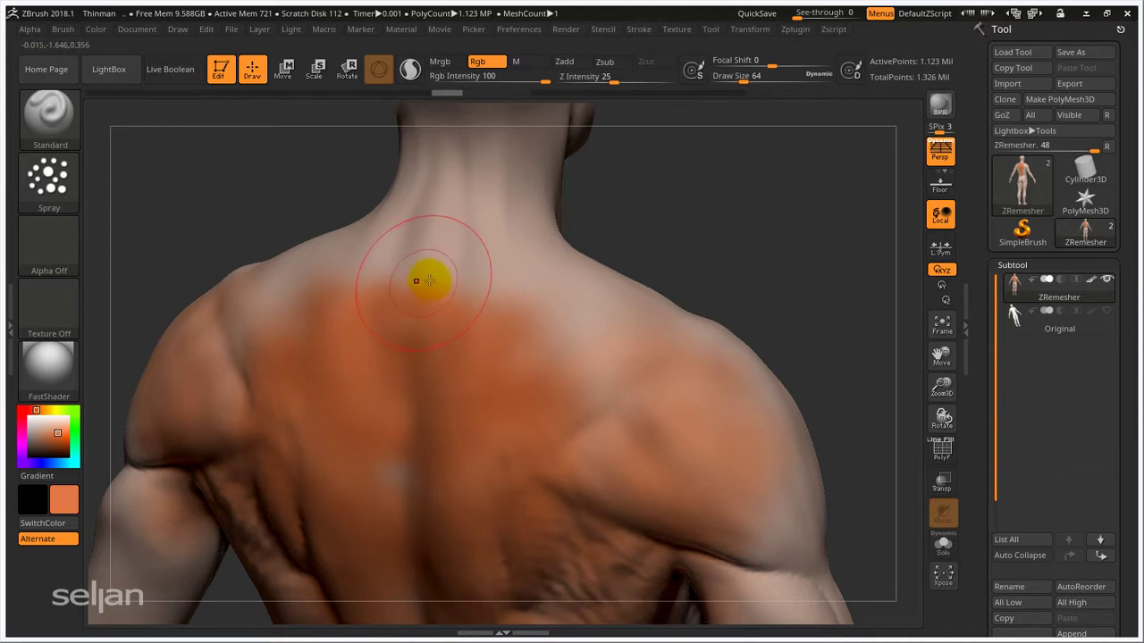
Step: Smooth the upper edge of the orange area on the back with the Smooth brush
key(shift)
shift+drag(382, 278, 308, 310)
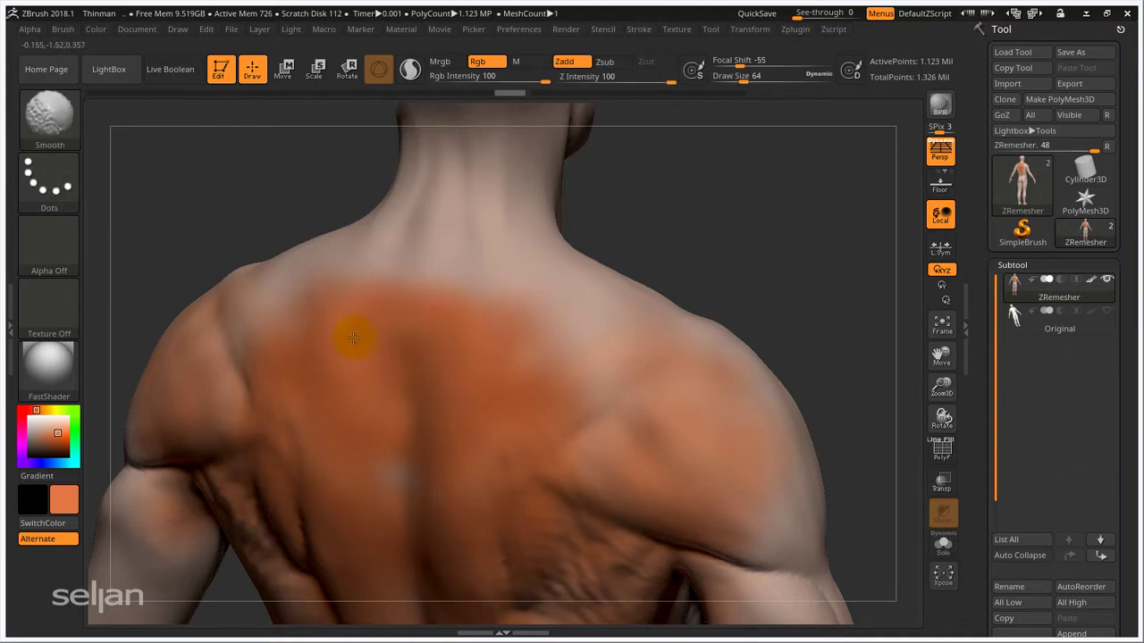
mouse_move(522, 342)
right_down()
mouse_move(557, 319)
mouse_move(659, 365)
mouse_move(561, 327)
right_up()
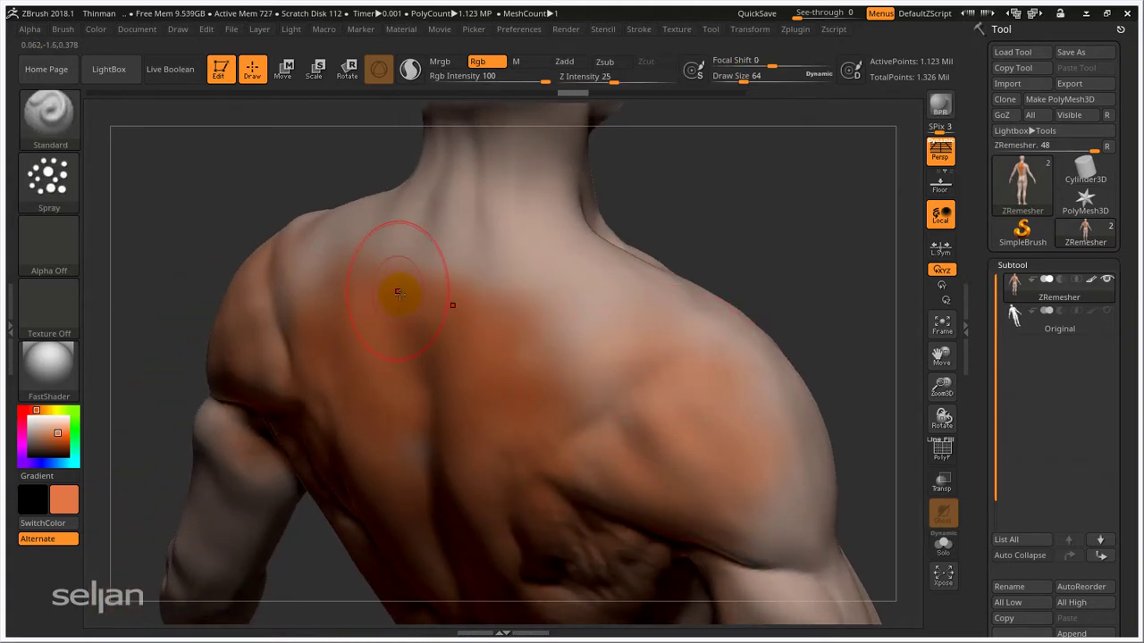
Step: Disable Zadd for the Smooth brush and blend the orange edges on the upper back using colour only
shift+click(573, 62)
shift+drag(370, 261, 329, 271)
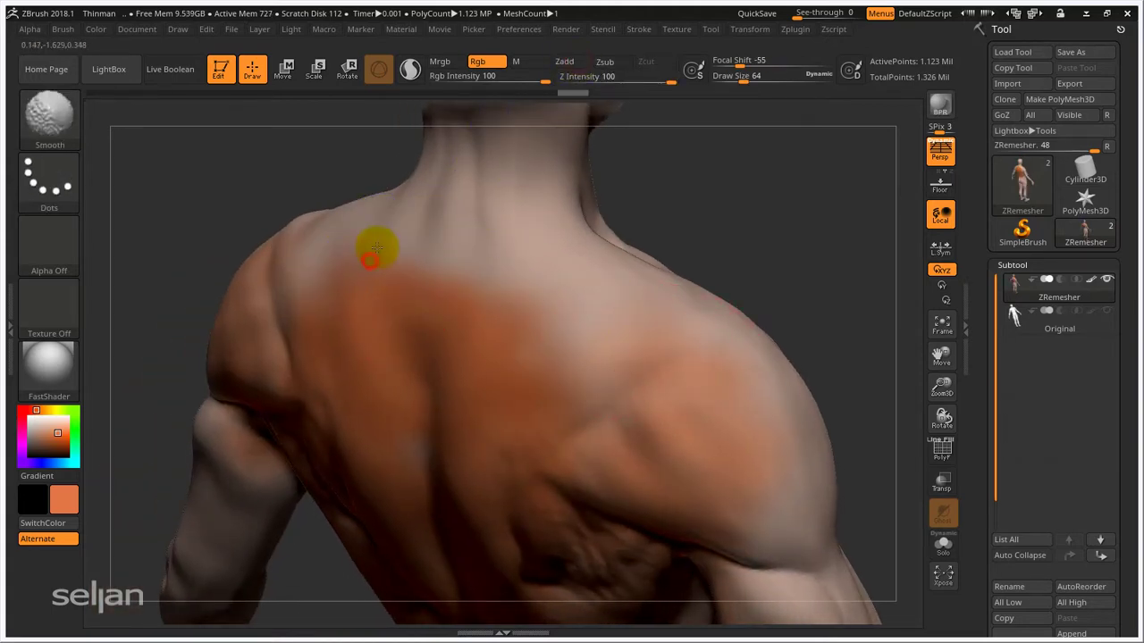
mouse_move(552, 348)
right_down()
mouse_move(583, 343)
mouse_move(549, 344)
right_up()
shift+drag(528, 288, 491, 354)
Step: Try spraying orange over the front of the chest and abdomen without an alpha, and undo it
mouse_move(548, 324)
ctrl+right_down()
mouse_move(684, 289)
mouse_move(686, 271)
mouse_move(651, 299)
mouse_move(393, 351)
mouse_move(438, 348)
mouse_move(429, 378)
mouse_move(509, 258)
mouse_move(293, 268)
ctrl+right_up()
click(39, 186)
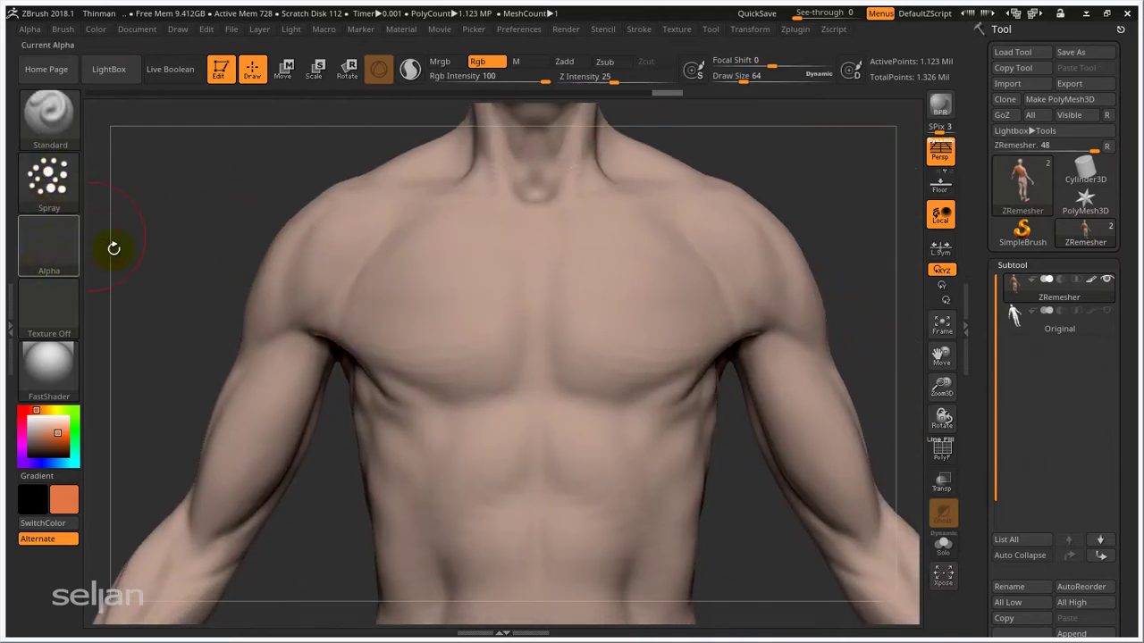
mouse_move(388, 263)
mouse_down()
mouse_move(477, 248)
mouse_move(482, 590)
mouse_up()
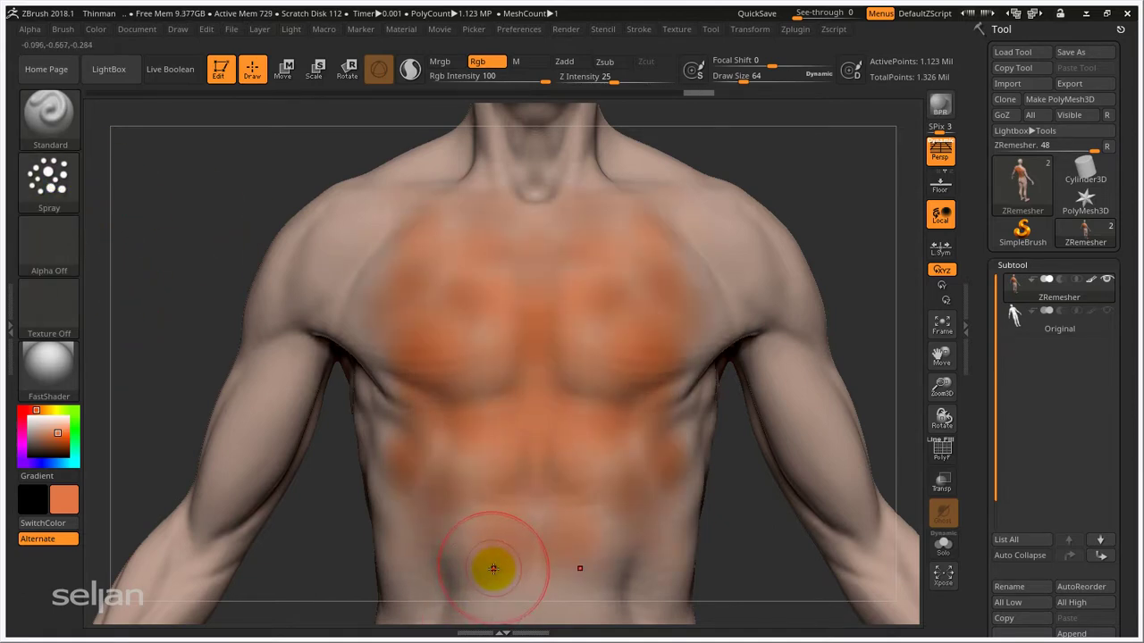
key(ctrl+z)
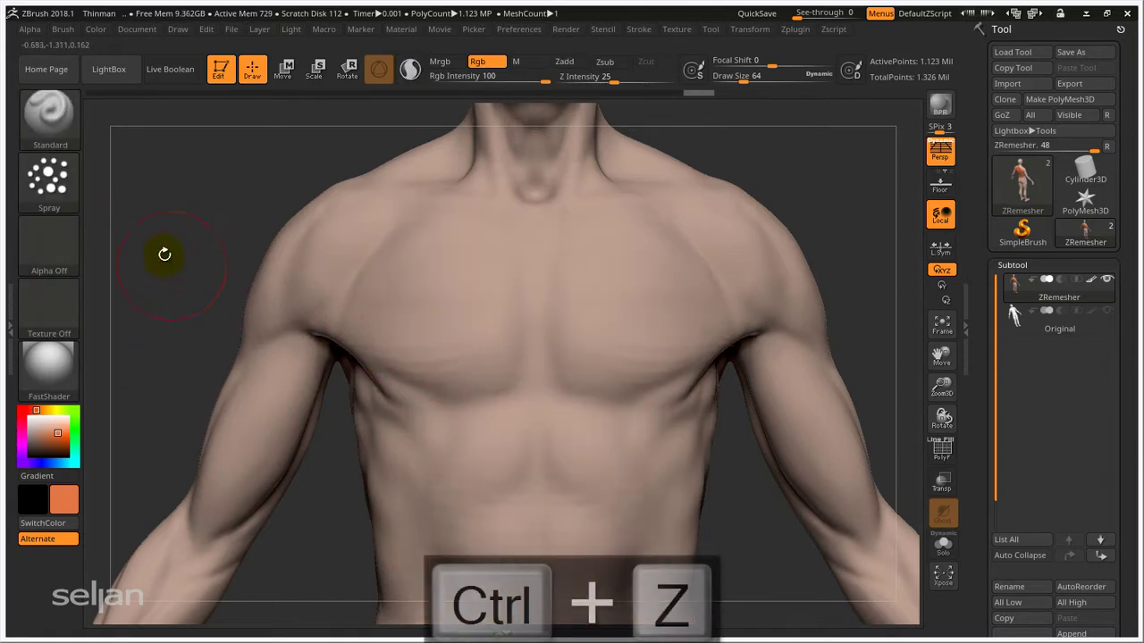
Step: Assign Alpha 08 to the Spray stroke and spray mottled orange over the chest and the front of the shoulders
click(49, 245)
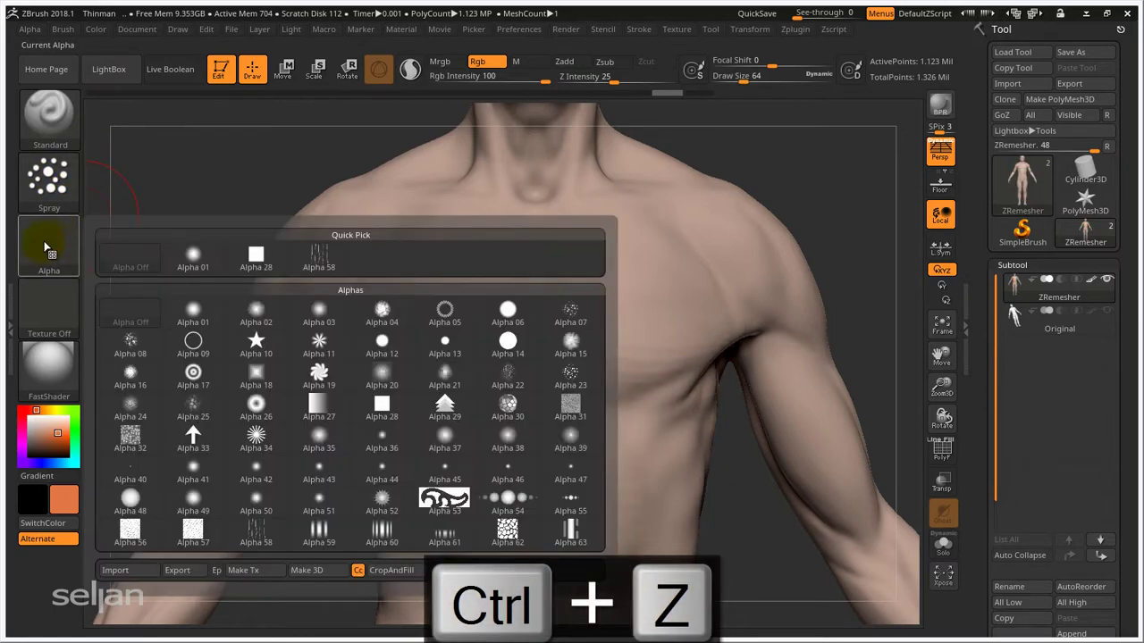
click(136, 347)
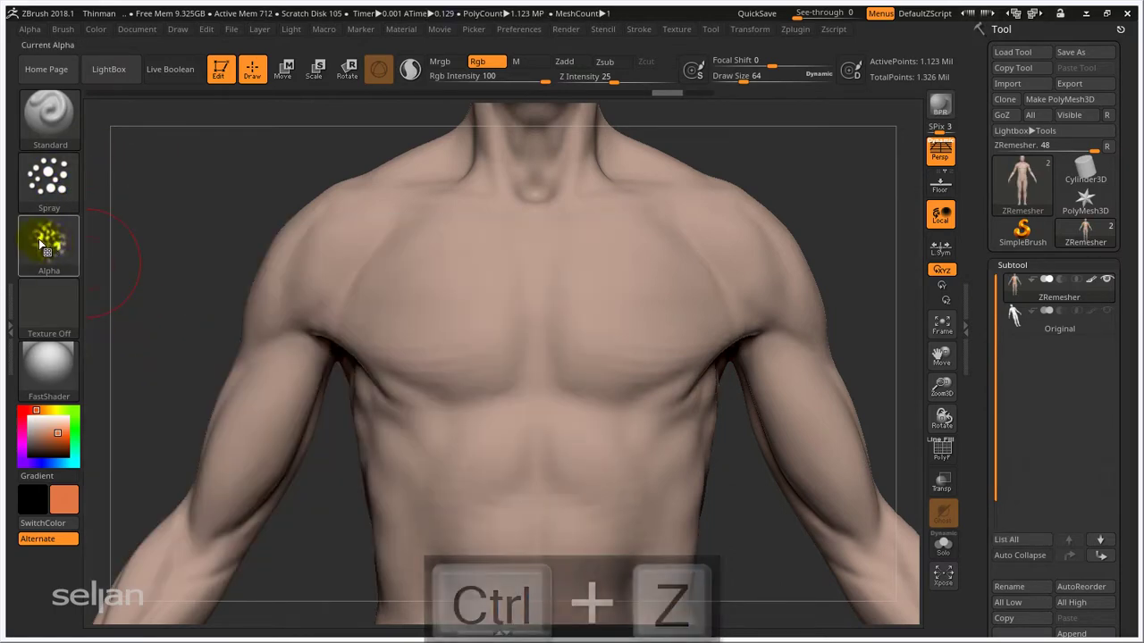
mouse_move(457, 273)
mouse_down()
mouse_move(501, 339)
mouse_move(457, 215)
mouse_move(391, 310)
mouse_up()
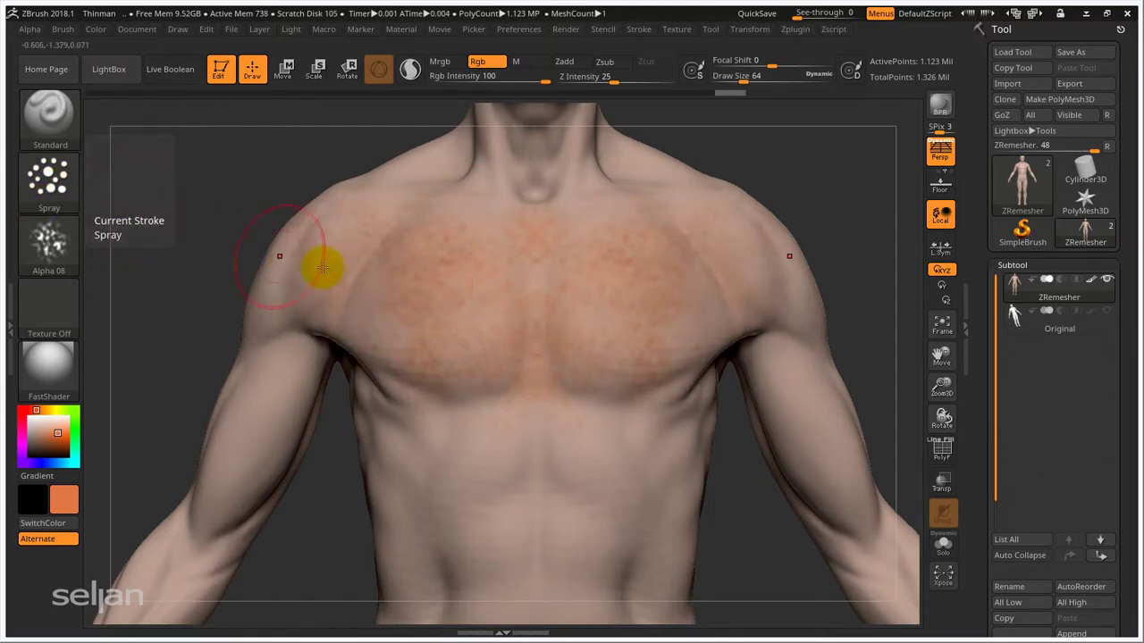
mouse_move(523, 294)
mouse_down()
mouse_move(493, 215)
mouse_move(513, 209)
mouse_move(420, 271)
mouse_move(368, 340)
mouse_up()
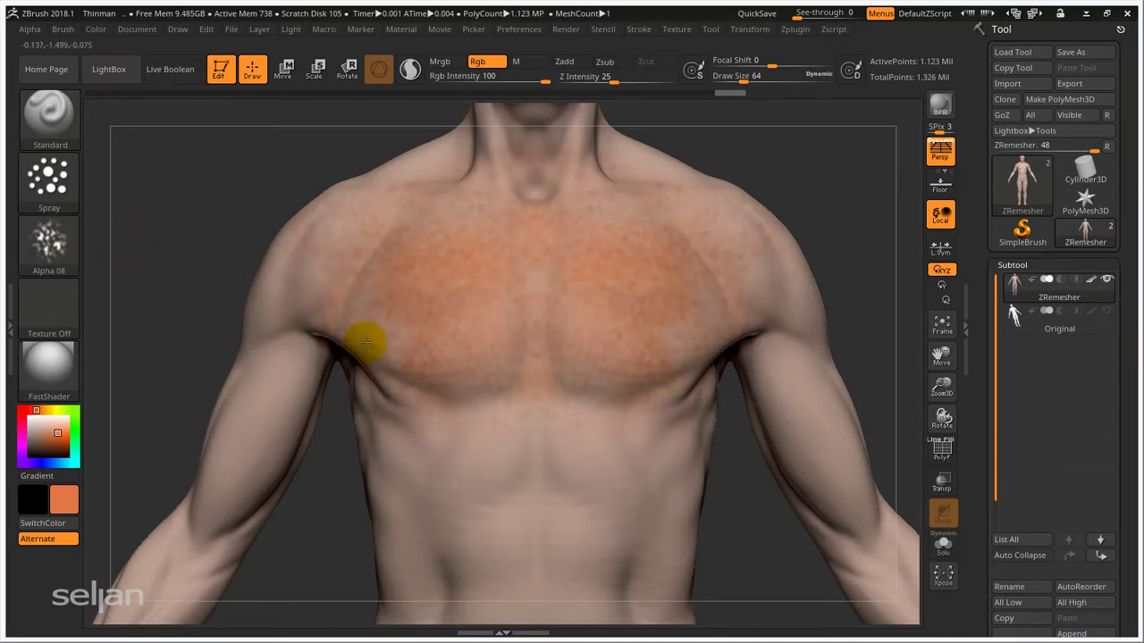
Step: Spray more mottled orange across the chest, enlarging the brush to a Draw Size of 118
alt+right_drag(521, 360, 474, 304)
mouse_move(476, 264)
mouse_down()
mouse_move(370, 465)
mouse_move(409, 385)
mouse_up()
mouse_move(406, 366)
ctrl+right_down()
mouse_move(383, 299)
mouse_move(428, 323)
mouse_move(399, 315)
ctrl+right_up()
mouse_move(398, 316)
alt+right_down()
mouse_move(437, 366)
mouse_move(440, 399)
alt+right_up()
key(s)
drag(371, 386, 383, 388)
mouse_move(387, 380)
ctrl+right_down()
mouse_move(404, 405)
mouse_move(519, 413)
mouse_move(416, 298)
ctrl+right_up()
right_drag(368, 407, 434, 370)
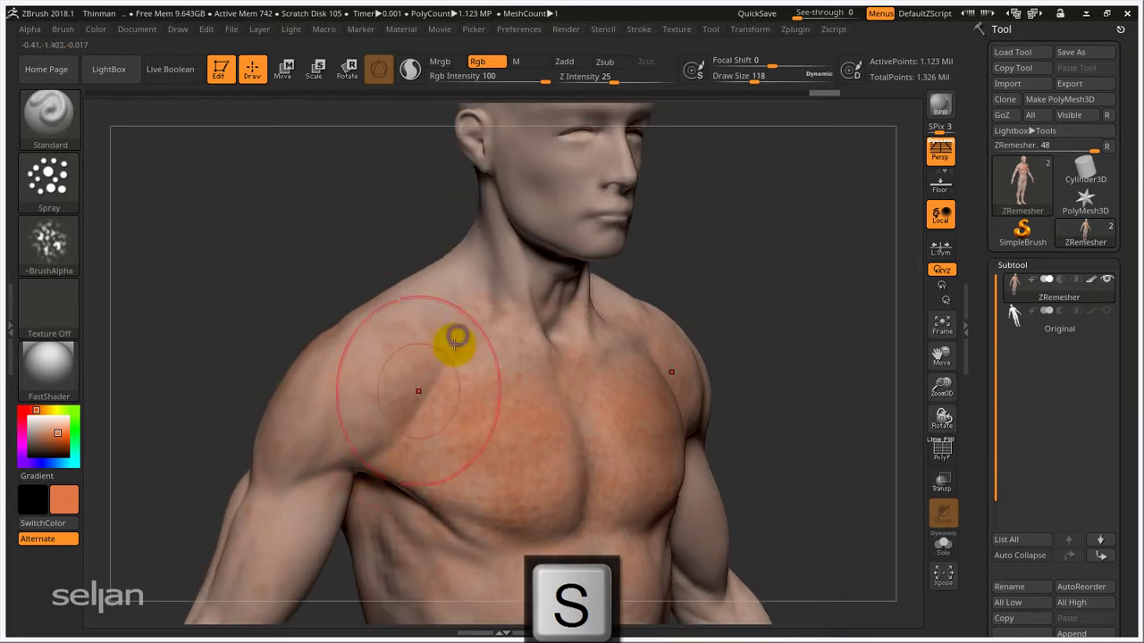
Step: Spray mottled orange over the shoulders, neck, face and head
right_drag(526, 243, 483, 306)
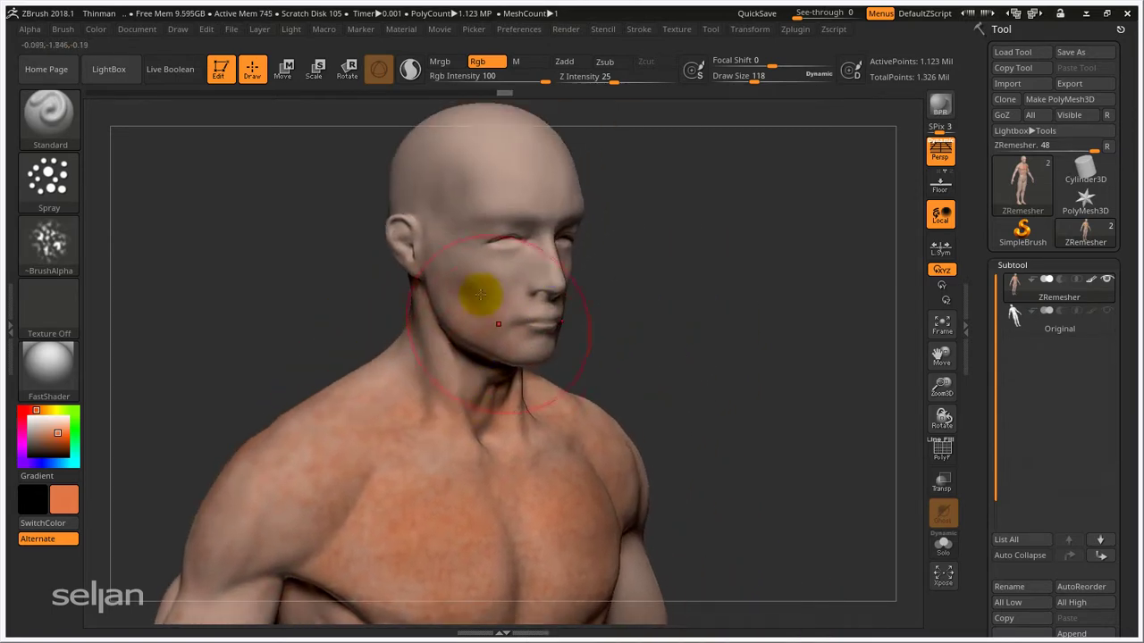
right_drag(489, 261, 533, 334)
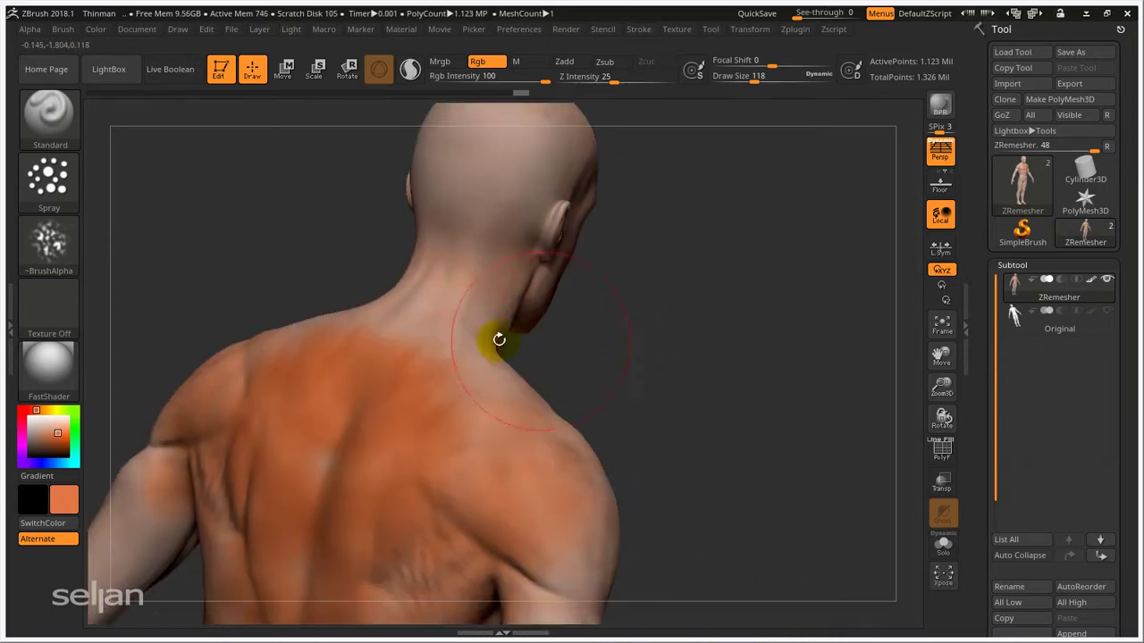
mouse_move(454, 403)
right_down()
mouse_move(472, 298)
mouse_move(536, 252)
mouse_move(631, 227)
mouse_move(638, 288)
mouse_move(531, 335)
mouse_move(510, 358)
mouse_move(531, 383)
mouse_move(635, 247)
mouse_move(713, 259)
right_up()
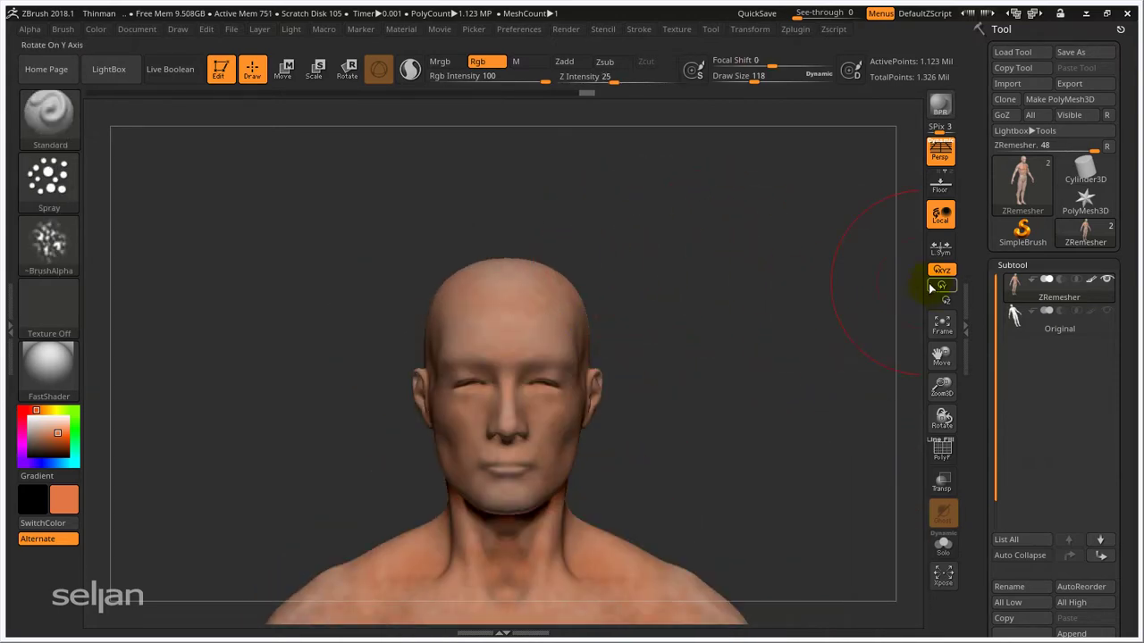
alt+right_drag(688, 375, 695, 241)
ctrl+right_drag(695, 313, 697, 205)
Step: Spray mottled orange over the upper arms and the sides of the upper torso
mouse_move(519, 338)
right_down()
mouse_move(569, 356)
mouse_move(447, 332)
mouse_move(477, 334)
right_up()
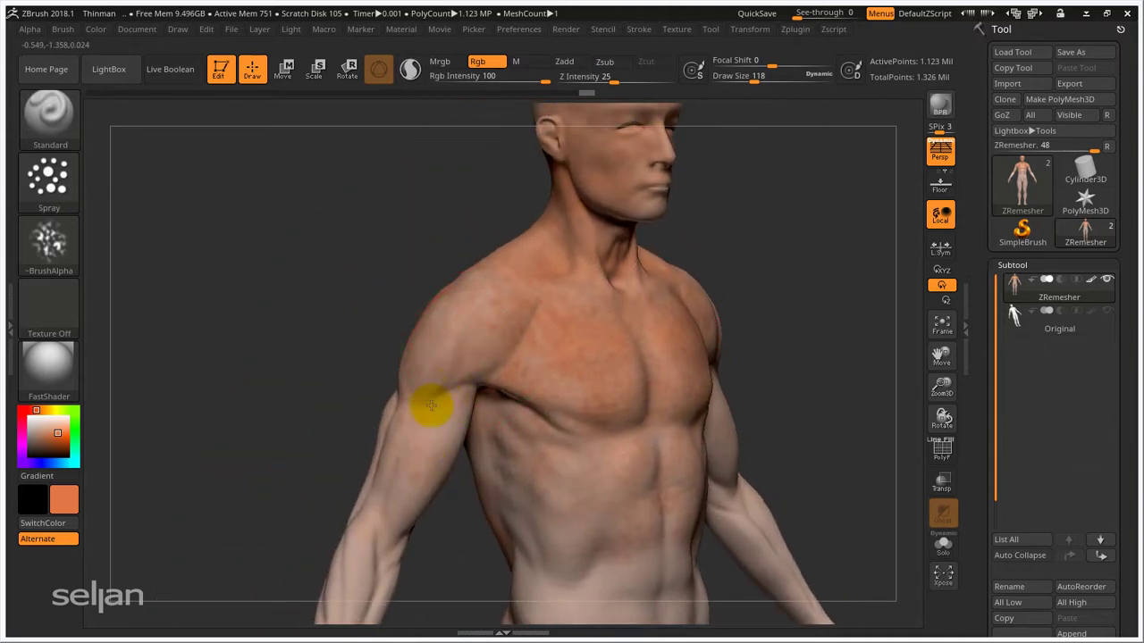
mouse_move(461, 355)
mouse_down()
mouse_move(439, 424)
mouse_move(421, 414)
mouse_up()
alt+right_drag(511, 362, 444, 314)
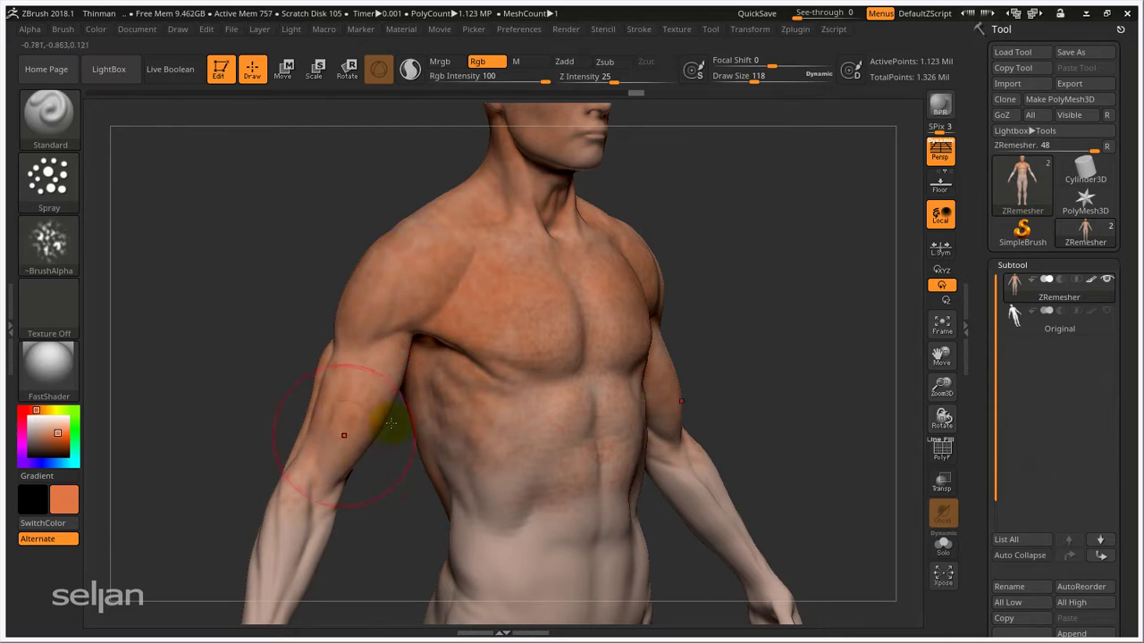
drag(495, 403, 552, 419)
Step: Extend the mottled orange over the abdomen, hips and forearms down towards the hands
alt+right_drag(579, 404, 473, 514)
alt+right_drag(452, 434, 445, 153)
mouse_move(467, 373)
mouse_down()
mouse_move(455, 411)
mouse_move(393, 486)
mouse_up()
alt+right_drag(452, 411, 435, 317)
drag(408, 367, 397, 431)
right_drag(434, 401, 283, 274)
mouse_move(242, 392)
mouse_down()
mouse_move(209, 352)
mouse_move(209, 467)
mouse_move(183, 483)
mouse_up()
mouse_move(437, 429)
right_down()
mouse_move(408, 406)
mouse_move(255, 376)
right_up()
mouse_move(345, 366)
right_down()
mouse_move(307, 356)
mouse_move(603, 337)
right_up()
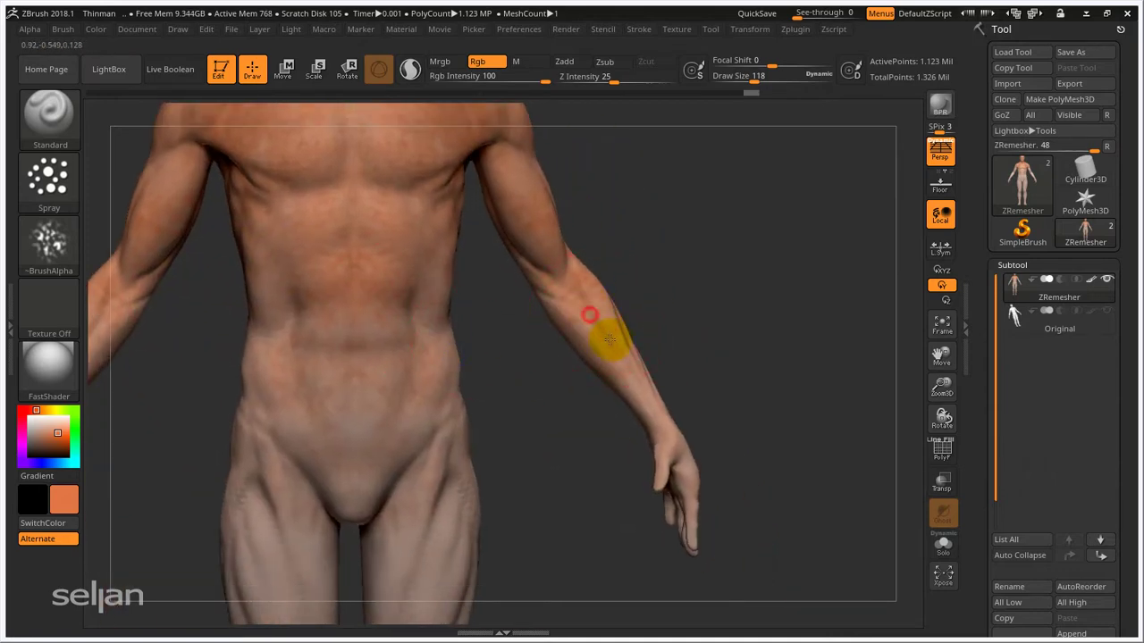
Step: Set the Spray stroke's Placement to 0.657 and its Flow to 0.82857
alt+right_drag(643, 261, 574, 391)
ctrl+right_drag(408, 286, 500, 366)
mouse_move(401, 298)
alt+right_down()
mouse_move(565, 427)
mouse_move(429, 350)
alt+right_up()
click(55, 183)
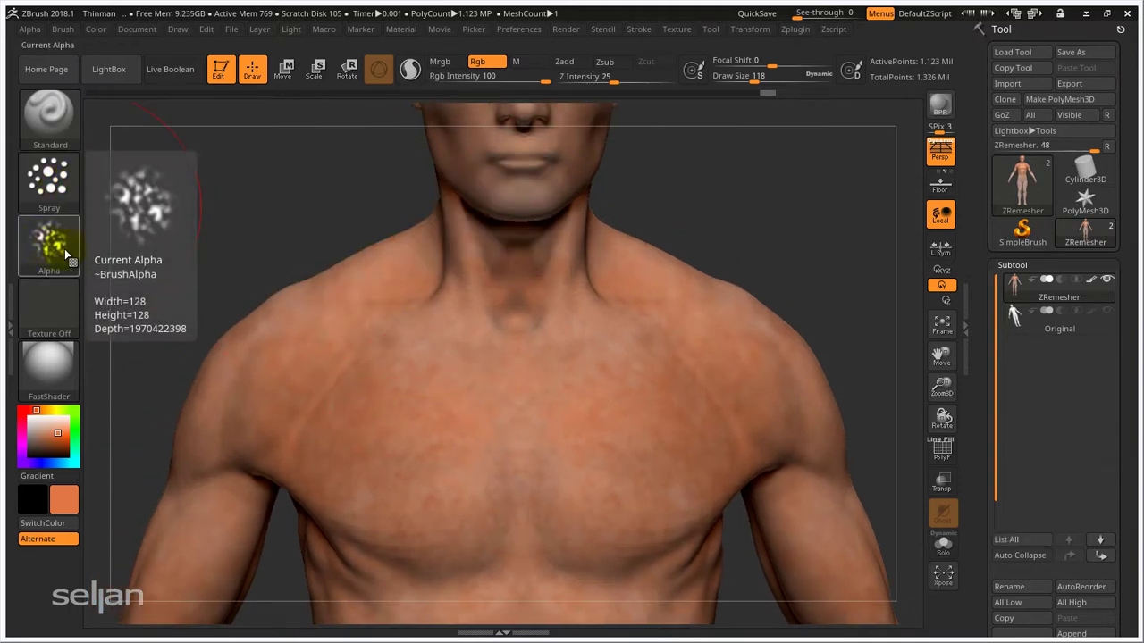
click(55, 179)
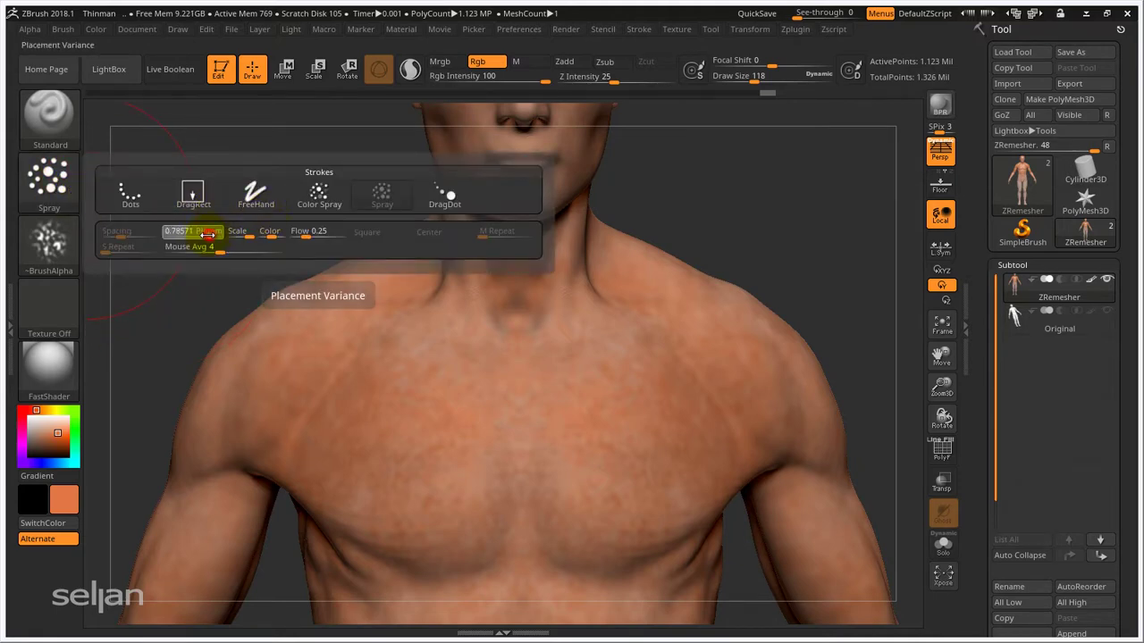
click(61, 188)
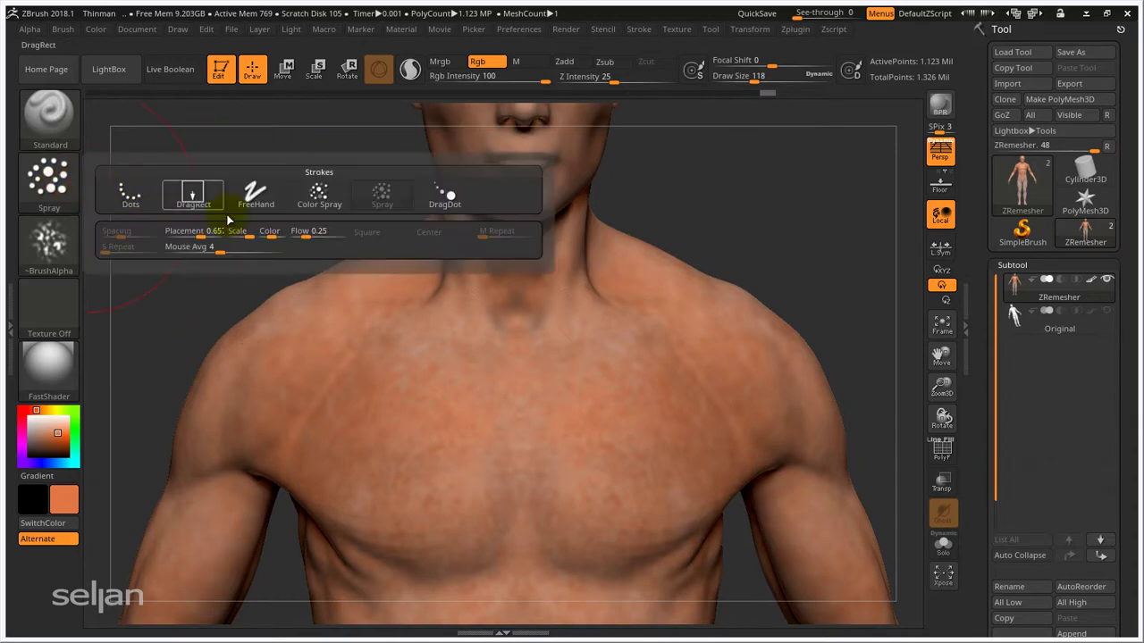
click(304, 235)
Step: Reduce the Draw Size to 45 and spray dense orange patches on the front of both thighs
ctrl+right_drag(337, 235, 345, 217)
alt+right_drag(426, 378, 396, 262)
key(s)
drag(415, 288, 401, 290)
alt+right_drag(412, 372, 437, 148)
mouse_move(426, 355)
ctrl+right_down()
mouse_move(454, 429)
mouse_move(442, 483)
ctrl+right_up()
mouse_move(423, 393)
alt+right_down()
mouse_move(404, 308)
mouse_move(352, 238)
alt+right_up()
drag(352, 238, 383, 426)
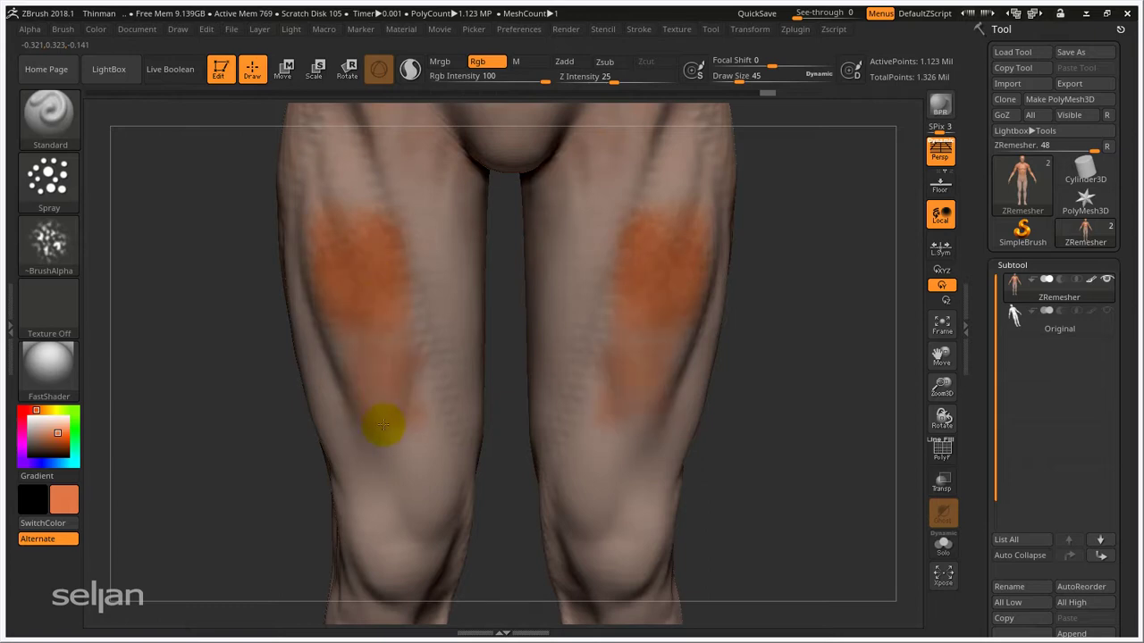
drag(415, 227, 422, 422)
Step: Enlarge the Draw Size to 145 and spray orange over the thighs, hips and lower abdomen
mouse_move(420, 389)
ctrl+right_down()
mouse_move(391, 306)
mouse_move(370, 417)
mouse_move(385, 403)
mouse_move(374, 404)
ctrl+right_up()
key(s)
mouse_move(373, 404)
mouse_down()
mouse_move(393, 405)
mouse_move(343, 516)
mouse_move(359, 270)
mouse_up()
click(386, 206)
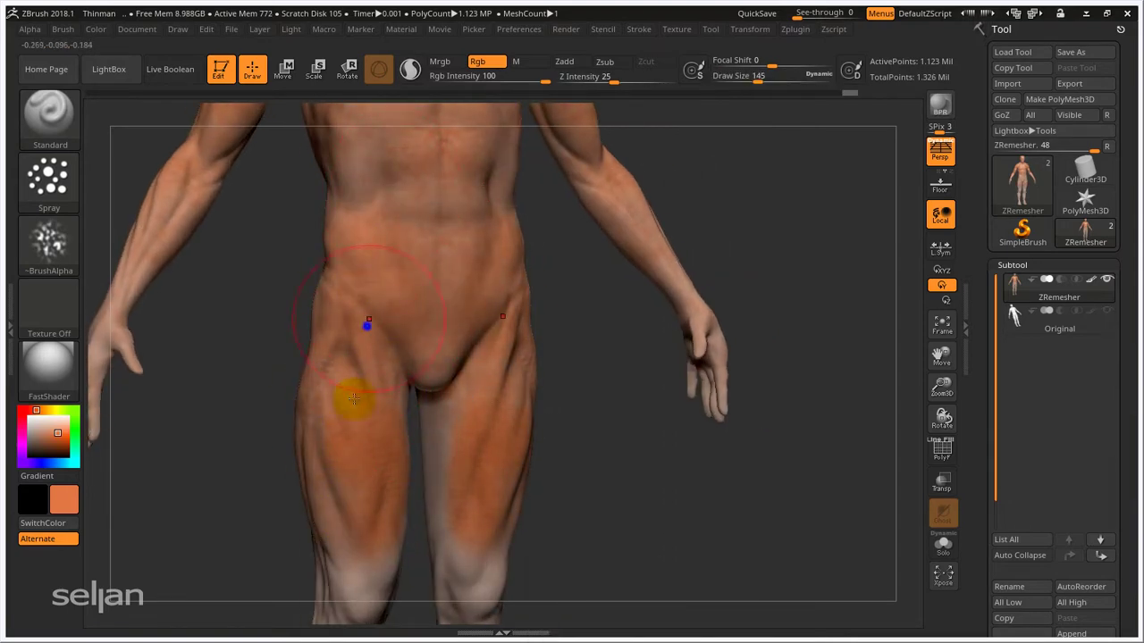
alt+right_drag(367, 326, 362, 450)
drag(397, 292, 385, 282)
alt+right_drag(402, 261, 393, 398)
mouse_move(380, 491)
alt+right_down()
mouse_move(370, 345)
mouse_move(401, 331)
mouse_move(395, 378)
mouse_move(421, 401)
alt+right_up()
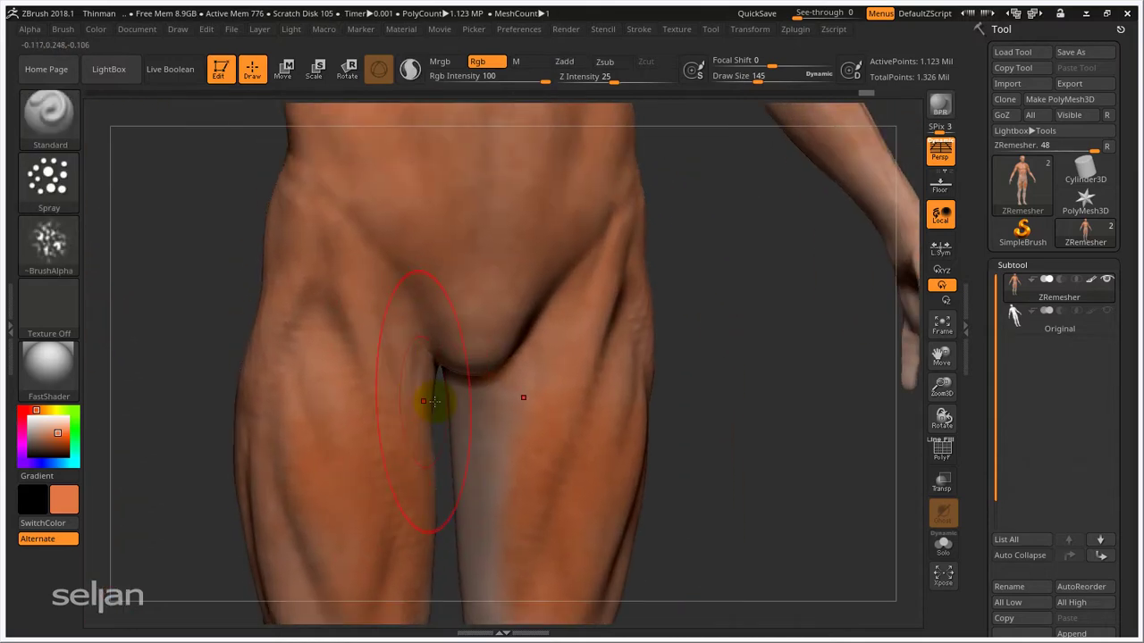
key(shift)
right_drag(531, 358, 498, 330)
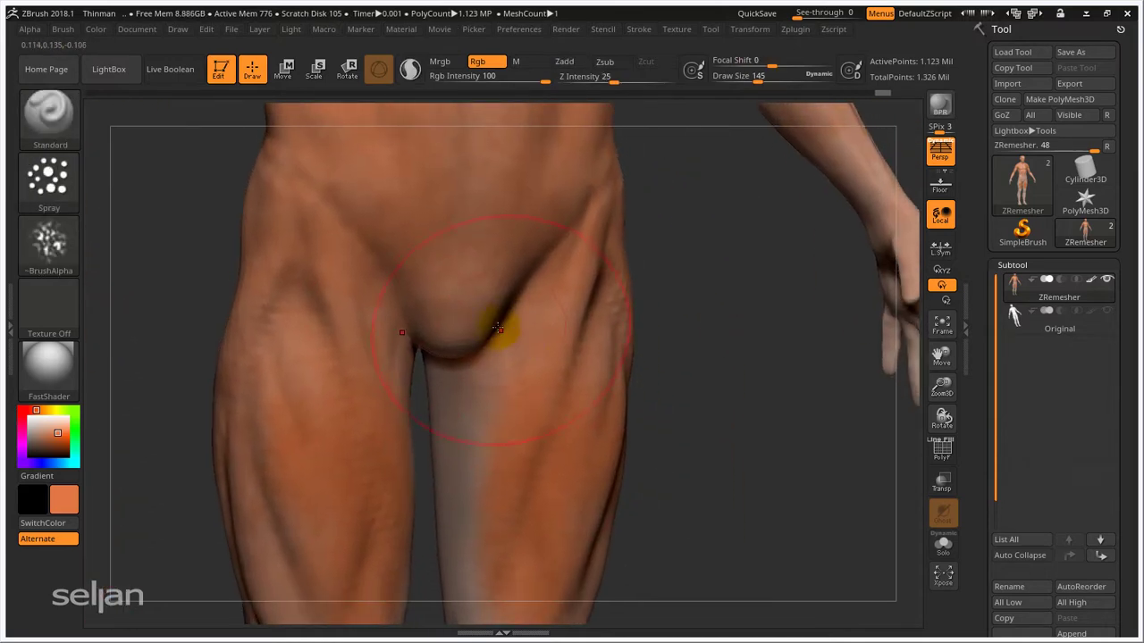
Step: Undo the orange strokes on the thighs, hips and lower abdomen
key(ctrl+z)
key(ctrl+z)
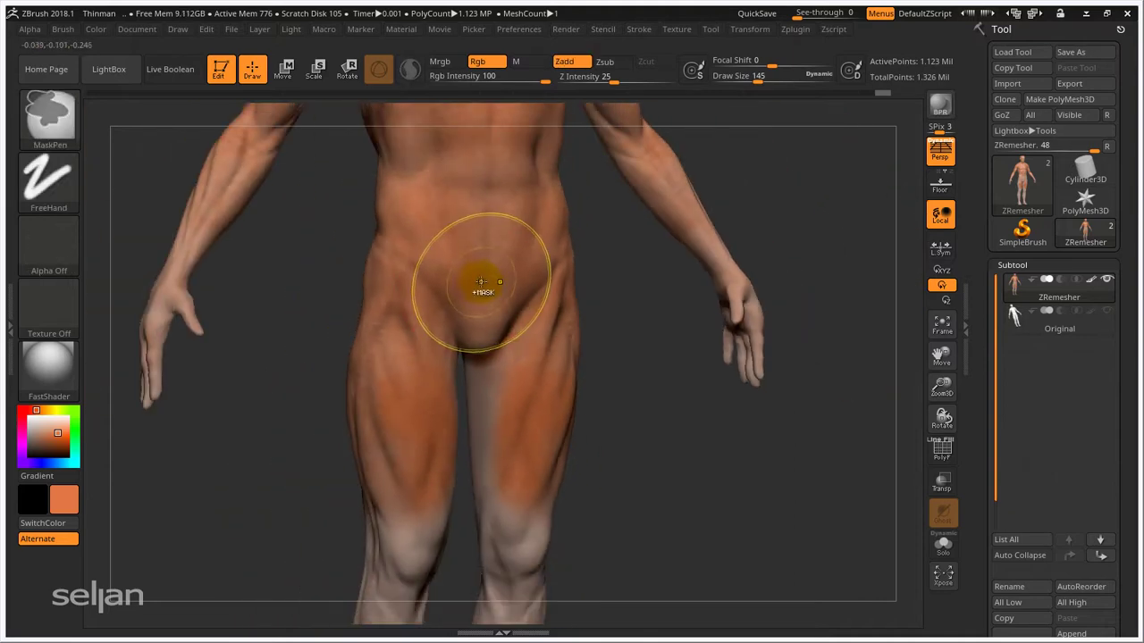
key(ctrl+z)
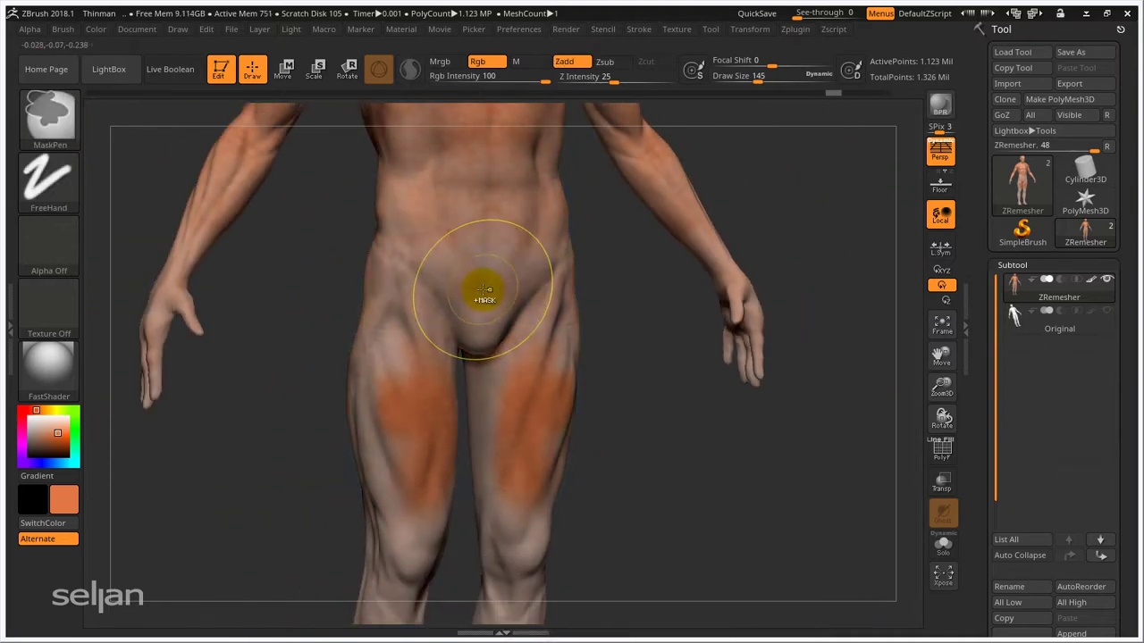
right_drag(481, 292, 472, 329)
key(ctrl+z)
key(ctrl+z)
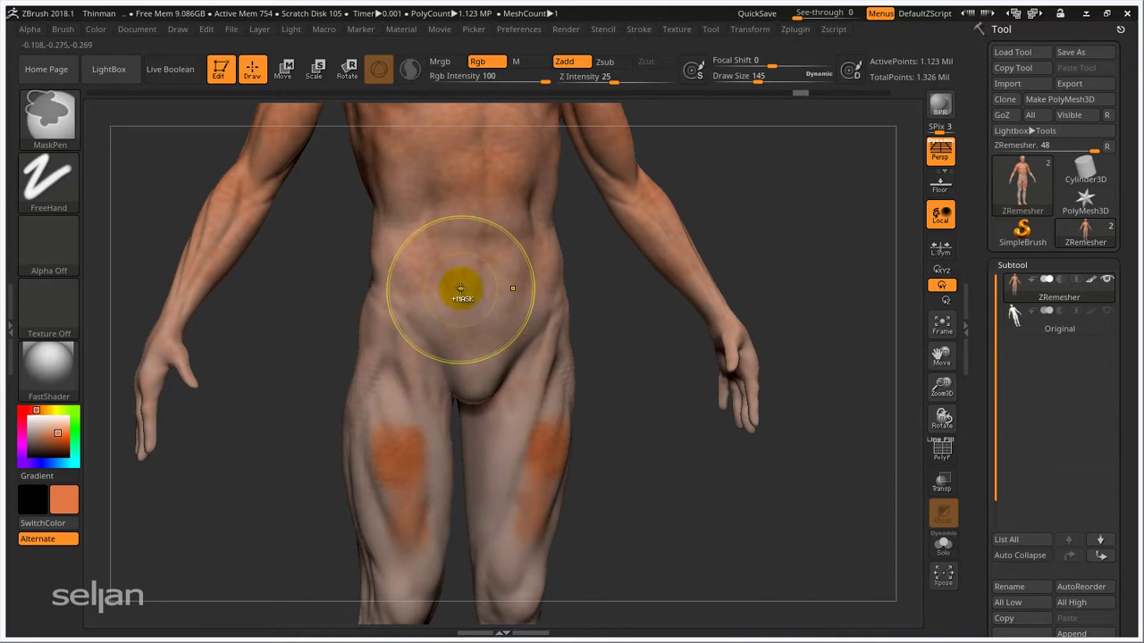
Step: Switch the brush stroke to Color Spray and review its Color Intensity Variance and Mouse Average settings
click(50, 179)
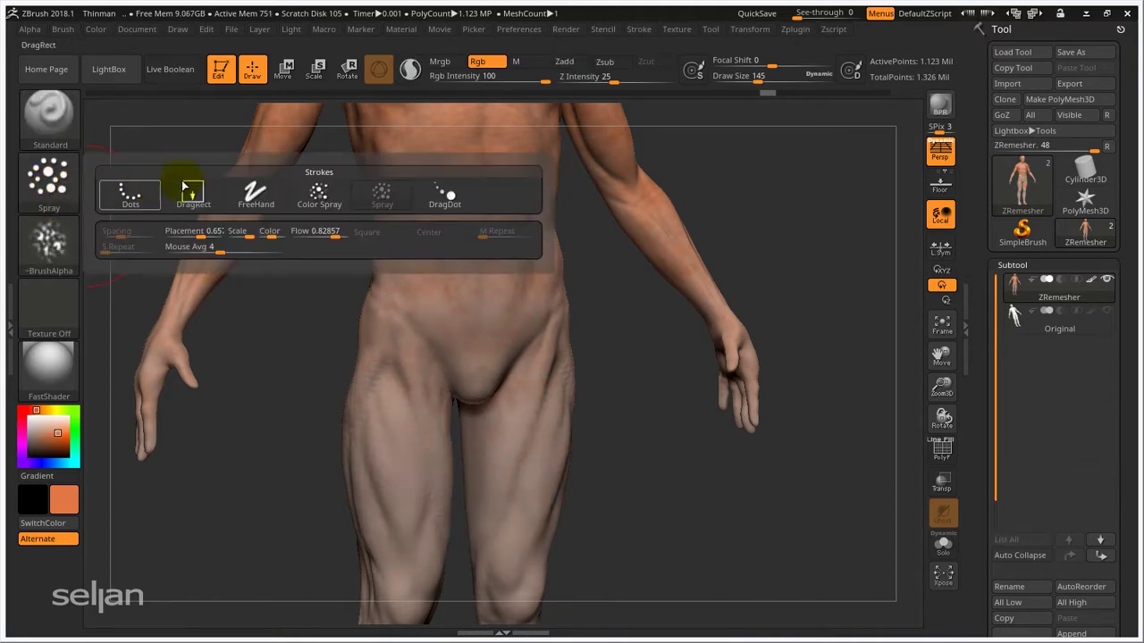
click(319, 197)
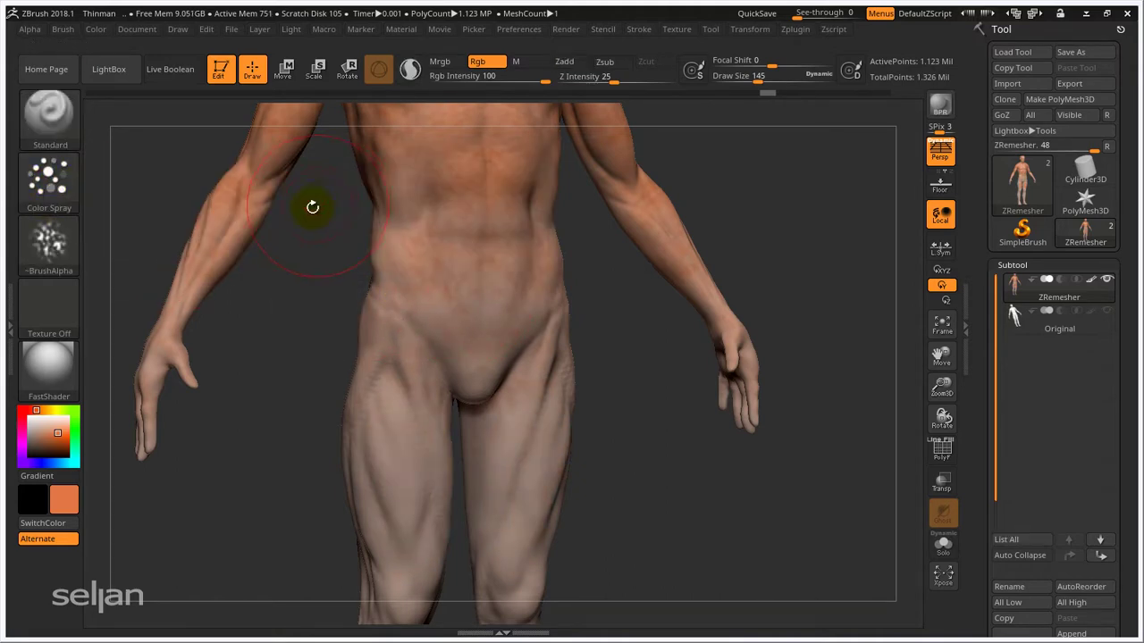
click(55, 187)
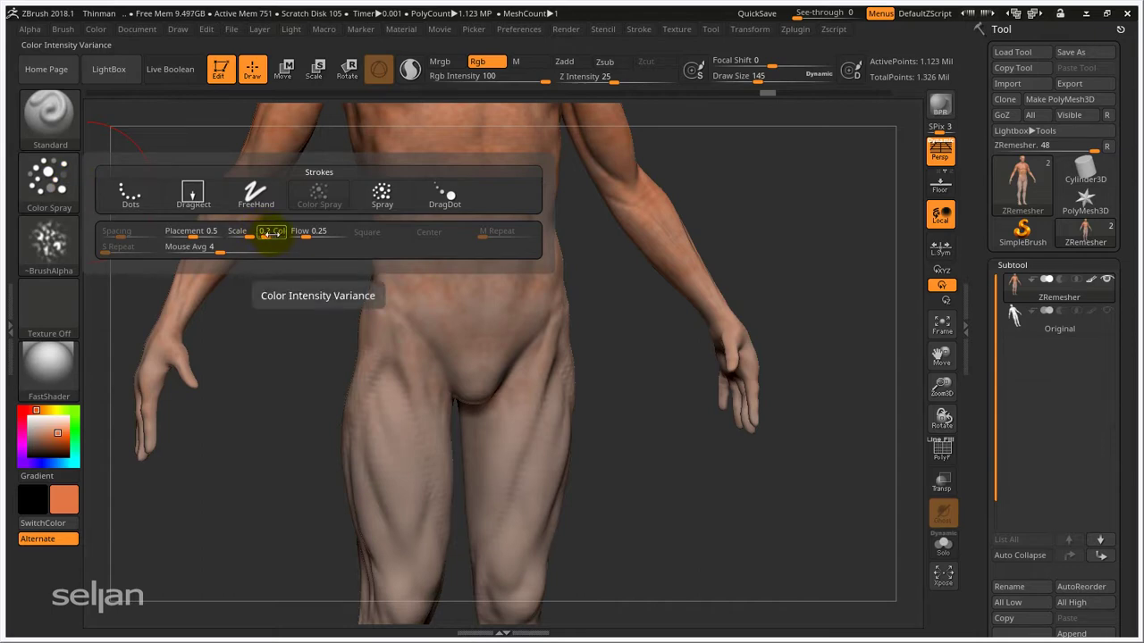
click(59, 190)
drag(261, 254, 230, 256)
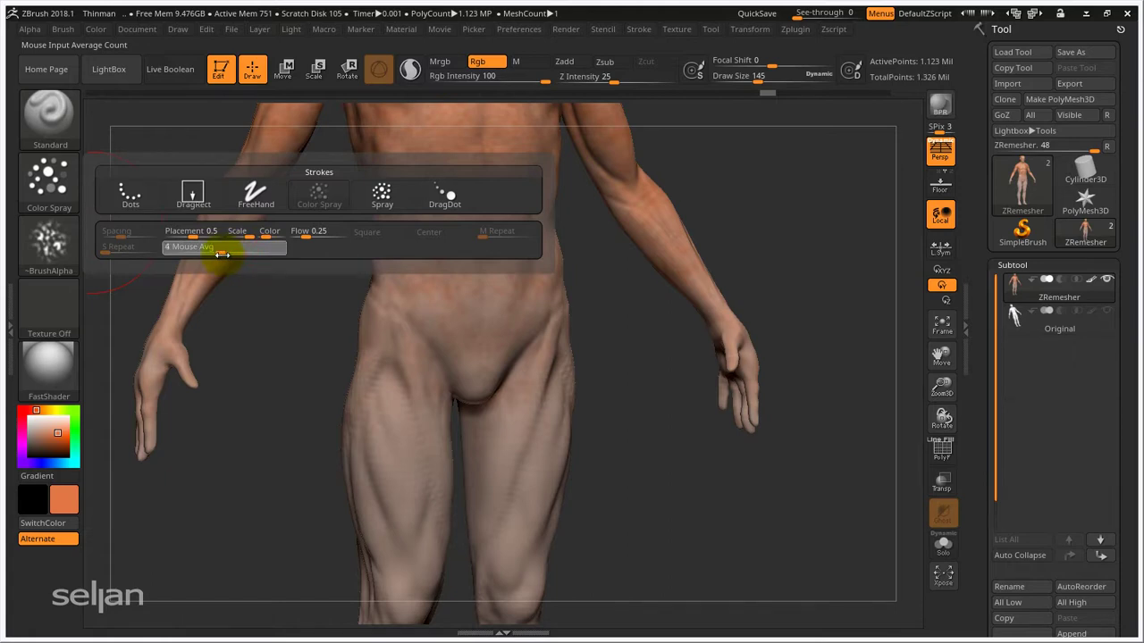
click(54, 183)
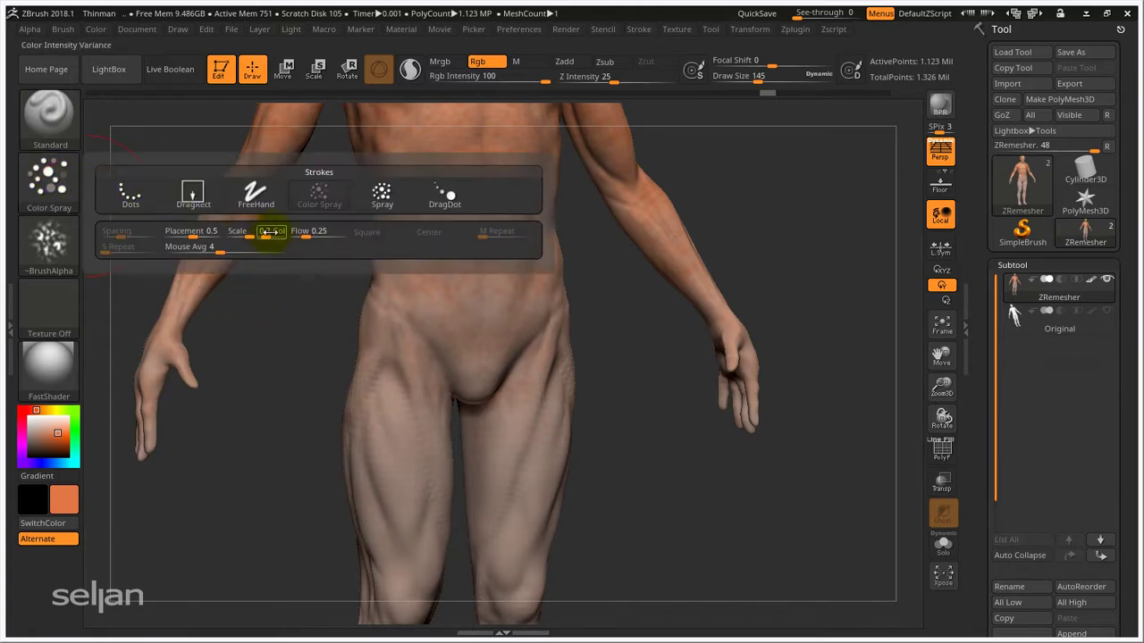
Step: Reduce the Draw Size to 56 and spray multicoloured speckles over the top of the head and the forehead
mouse_move(473, 270)
alt+right_down()
mouse_move(478, 350)
mouse_move(448, 616)
alt+right_up()
alt+right_drag(424, 223, 408, 390)
ctrl+right_drag(518, 518, 512, 446)
right_drag(358, 376, 425, 509)
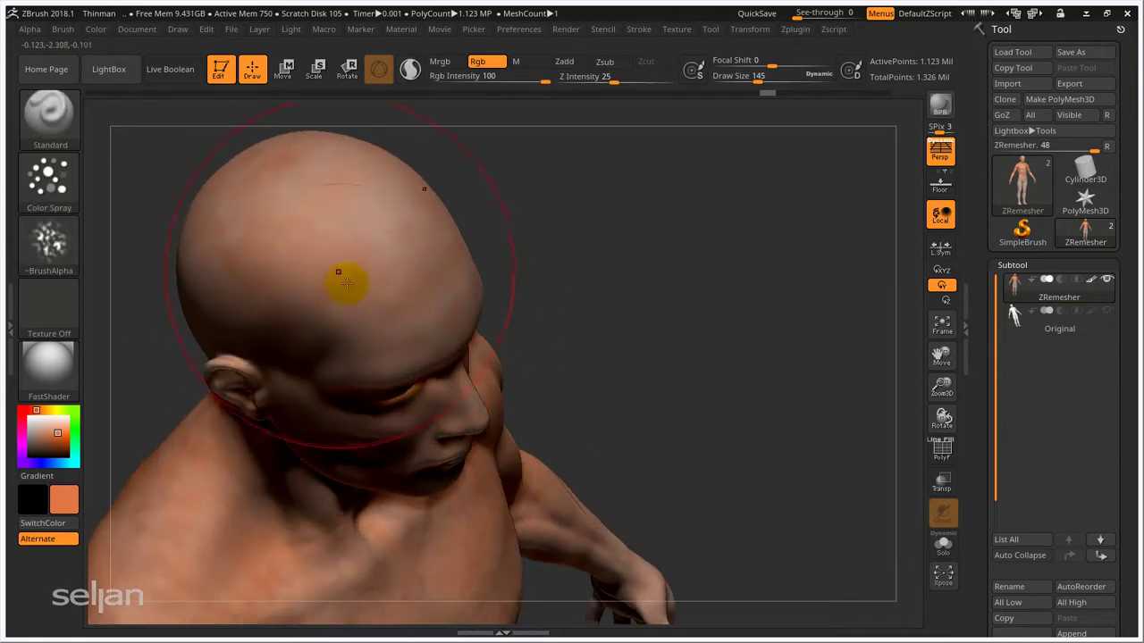
key(s)
drag(340, 281, 314, 276)
mouse_move(288, 226)
mouse_down()
mouse_move(308, 245)
mouse_move(370, 248)
mouse_up()
drag(370, 304, 393, 320)
mouse_move(414, 340)
right_down()
mouse_move(395, 289)
mouse_move(406, 265)
mouse_move(438, 393)
mouse_move(331, 299)
right_up()
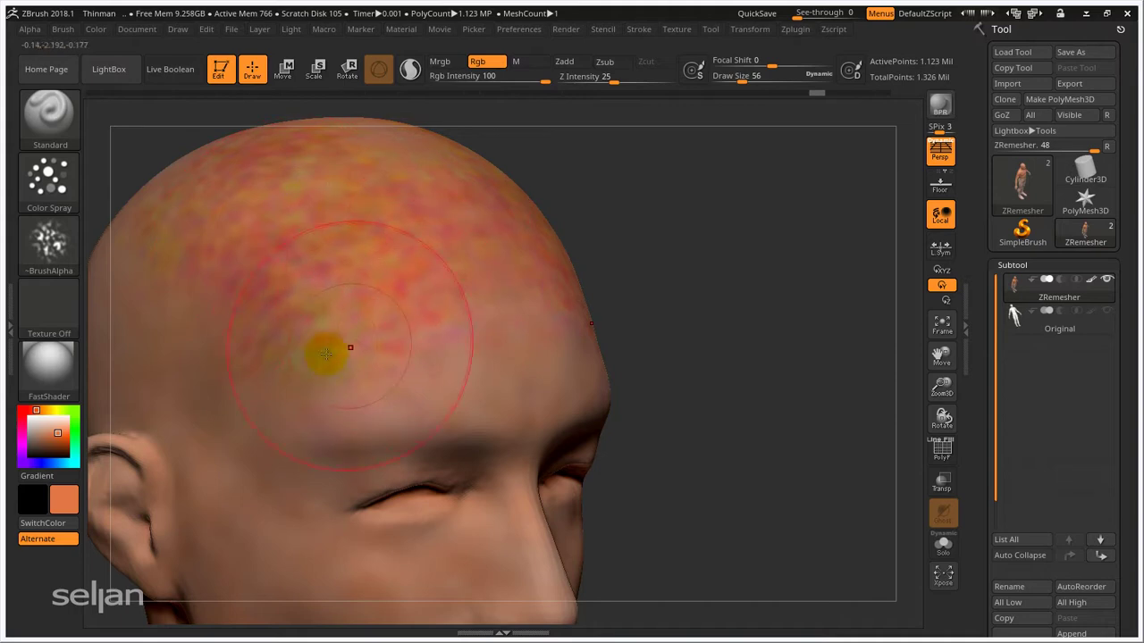
Step: Lower the Color Spray's Color Intensity Variance and spray a more uniform orange over the forehead and face
click(56, 190)
drag(272, 236, 273, 239)
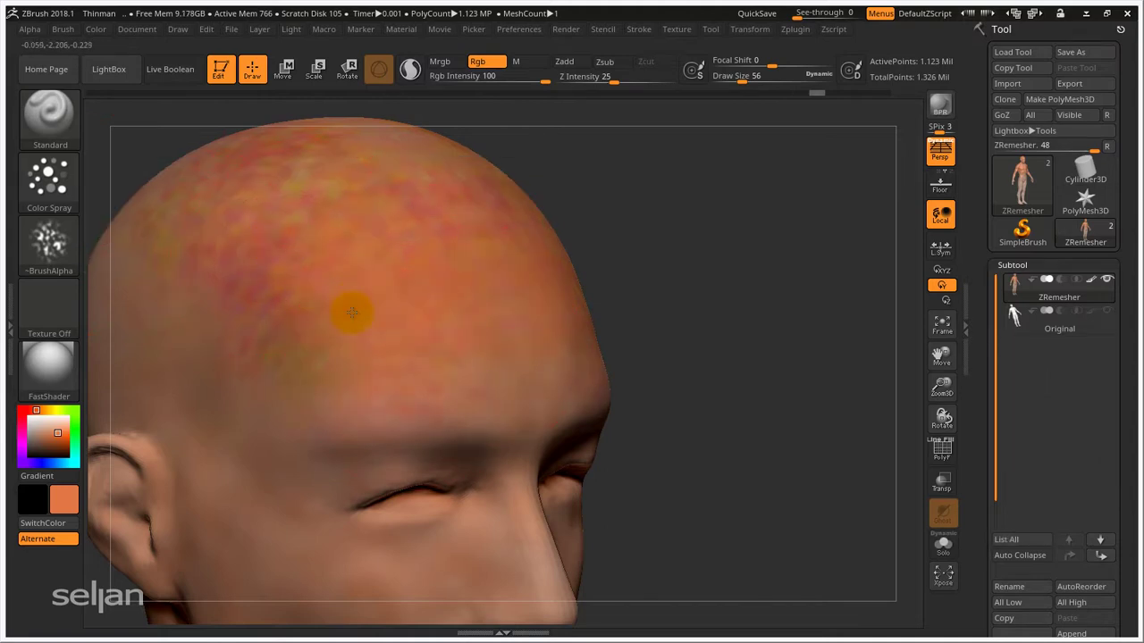
mouse_move(396, 302)
ctrl+right_down()
mouse_move(387, 407)
mouse_move(352, 319)
mouse_move(361, 263)
ctrl+right_up()
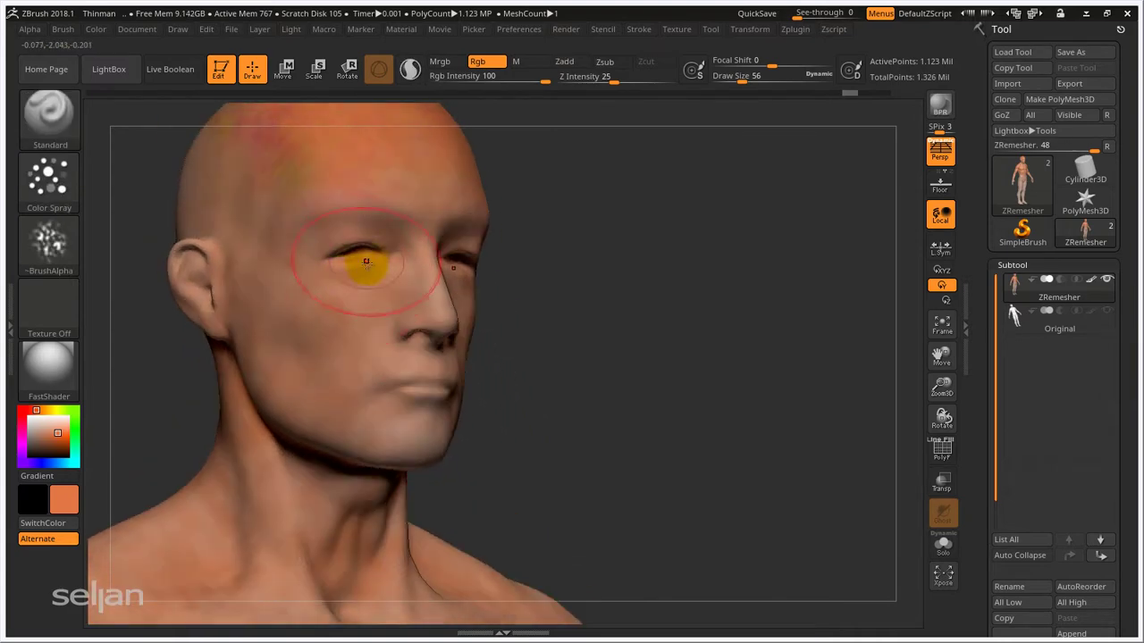
mouse_move(370, 388)
right_down()
mouse_move(477, 348)
mouse_move(510, 314)
mouse_move(510, 277)
right_up()
mouse_move(510, 325)
alt+right_down()
mouse_move(490, 417)
mouse_move(455, 380)
mouse_move(422, 284)
mouse_move(404, 345)
mouse_move(327, 268)
mouse_move(365, 335)
alt+right_up()
Step: Set the Draw Size to 109 and spray orange over the neck and upper chest
key(s)
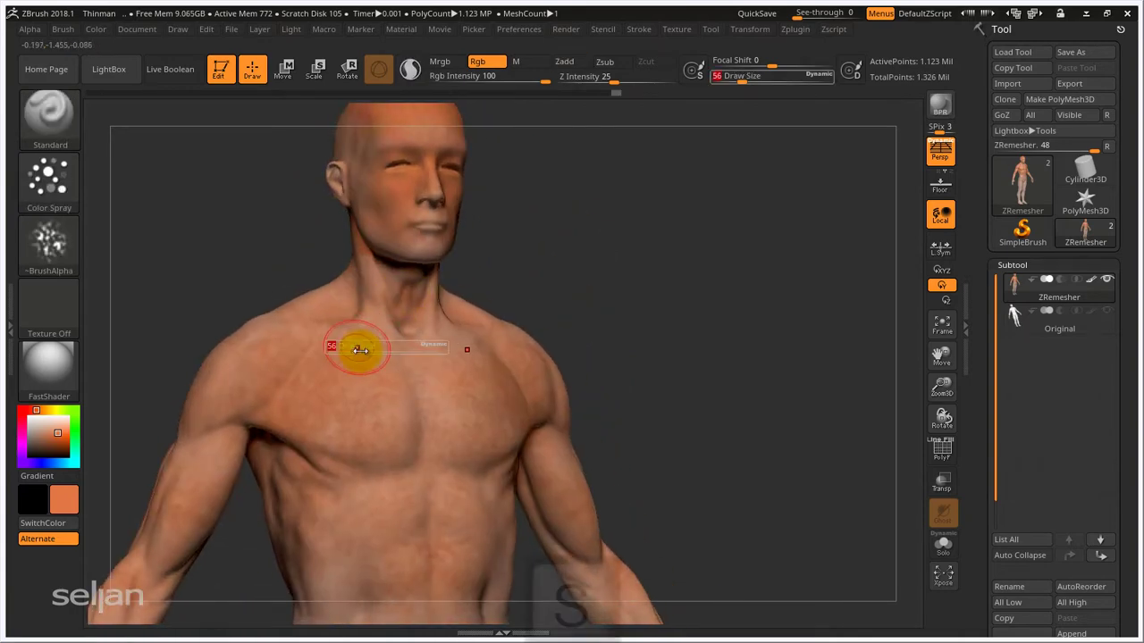
drag(365, 348, 396, 349)
right_drag(396, 349, 379, 332)
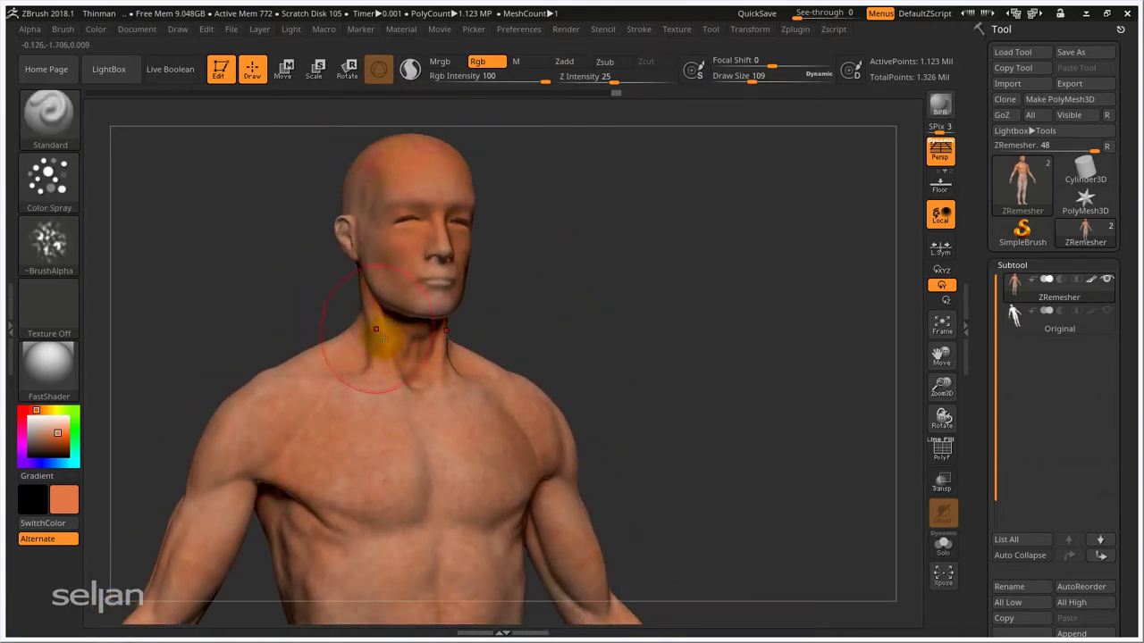
drag(402, 344, 393, 341)
alt+right_drag(390, 341, 382, 342)
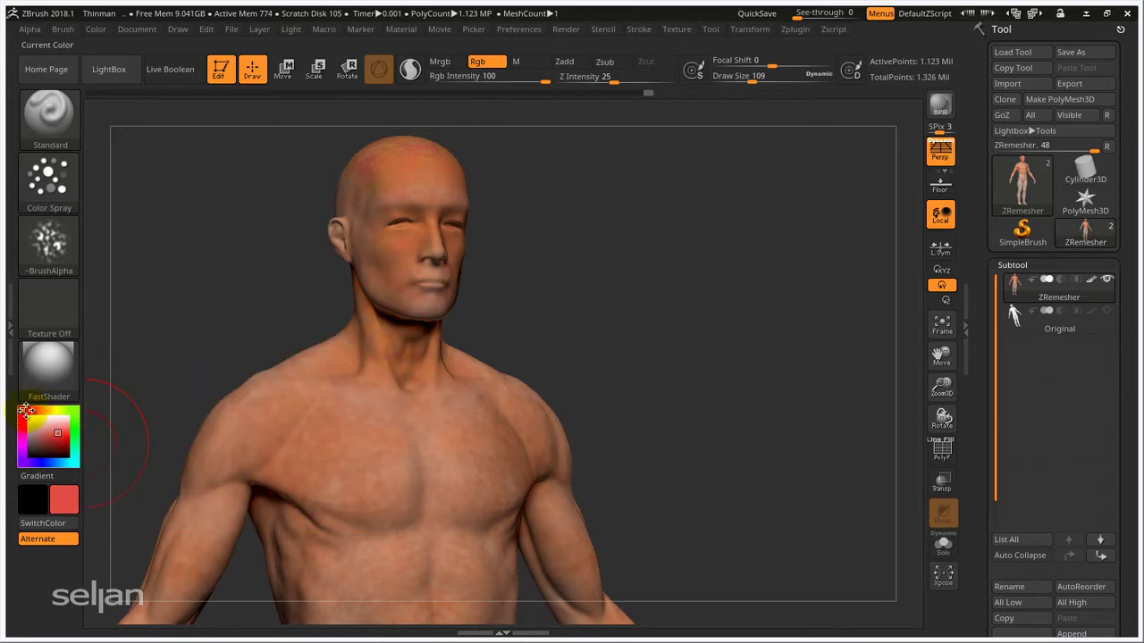
Step: Choose a muted red and spray it over the neck and the sides of the rib cage
drag(42, 435, 287, 396)
right_drag(368, 338, 312, 299)
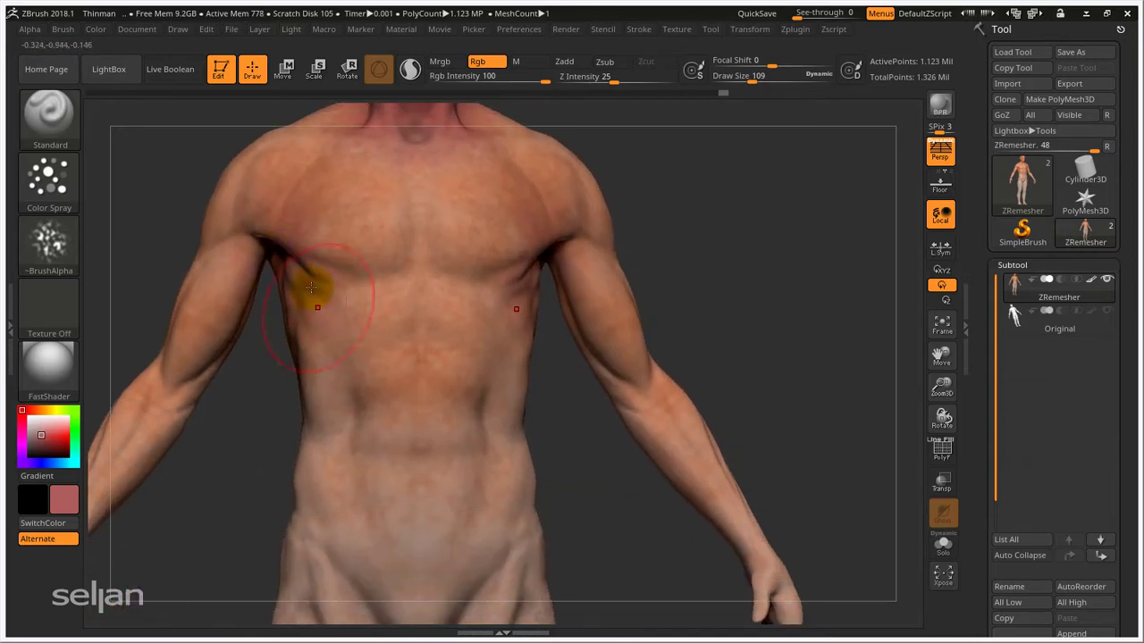
mouse_move(403, 340)
right_down()
mouse_move(409, 374)
mouse_move(390, 429)
mouse_move(429, 382)
mouse_move(429, 345)
mouse_move(402, 412)
right_up()
alt+right_drag(385, 352, 493, 402)
ctrl+right_drag(424, 393, 420, 355)
alt+right_drag(437, 294, 96, 413)
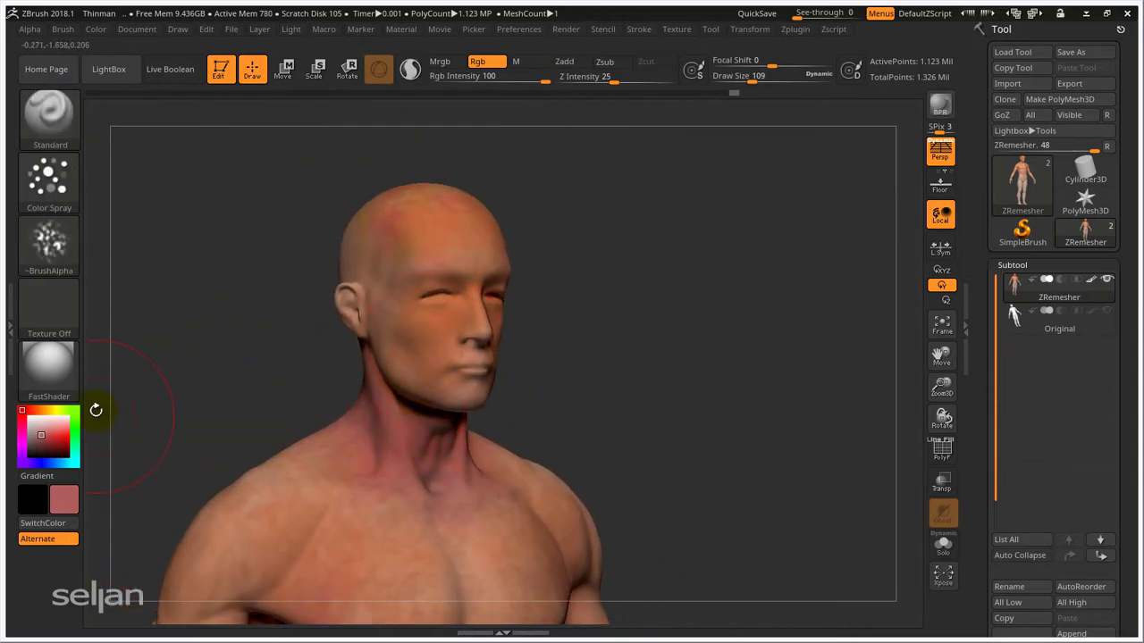
Step: Blend muted salmon and light orange sprays over the neck, shoulders and chest
alt+right_drag(393, 508, 374, 368)
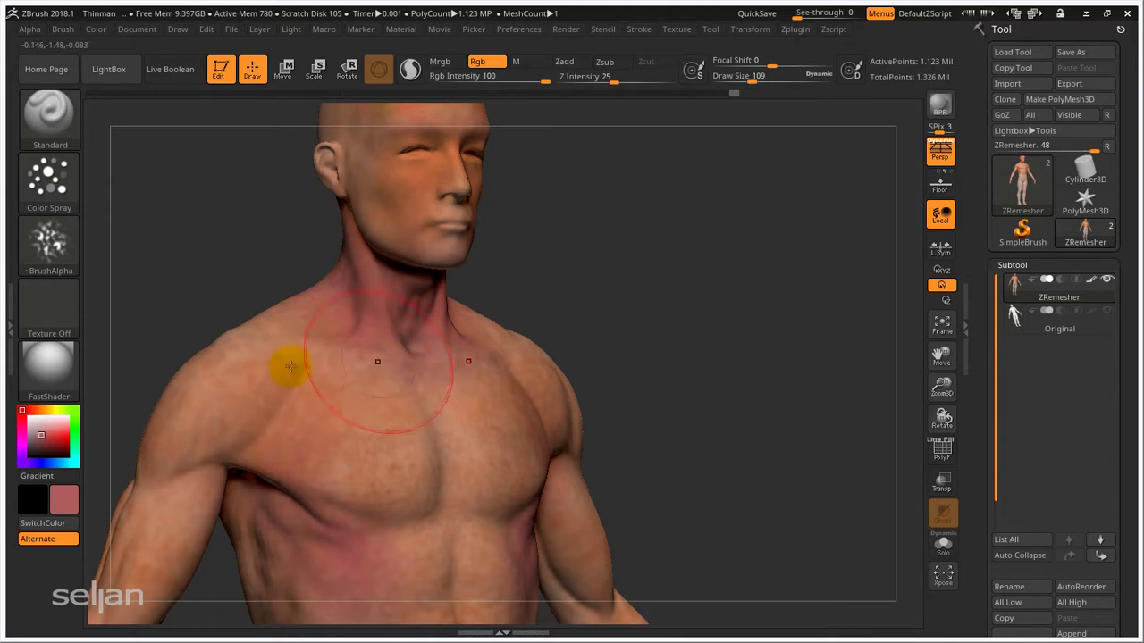
drag(42, 431, 329, 357)
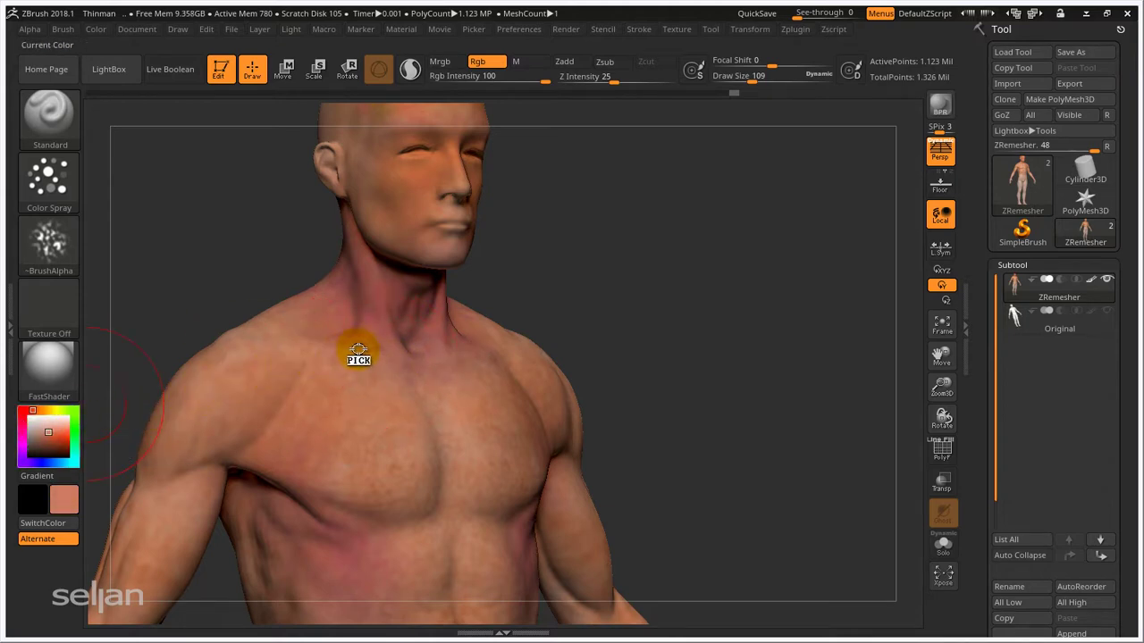
drag(377, 356, 387, 320)
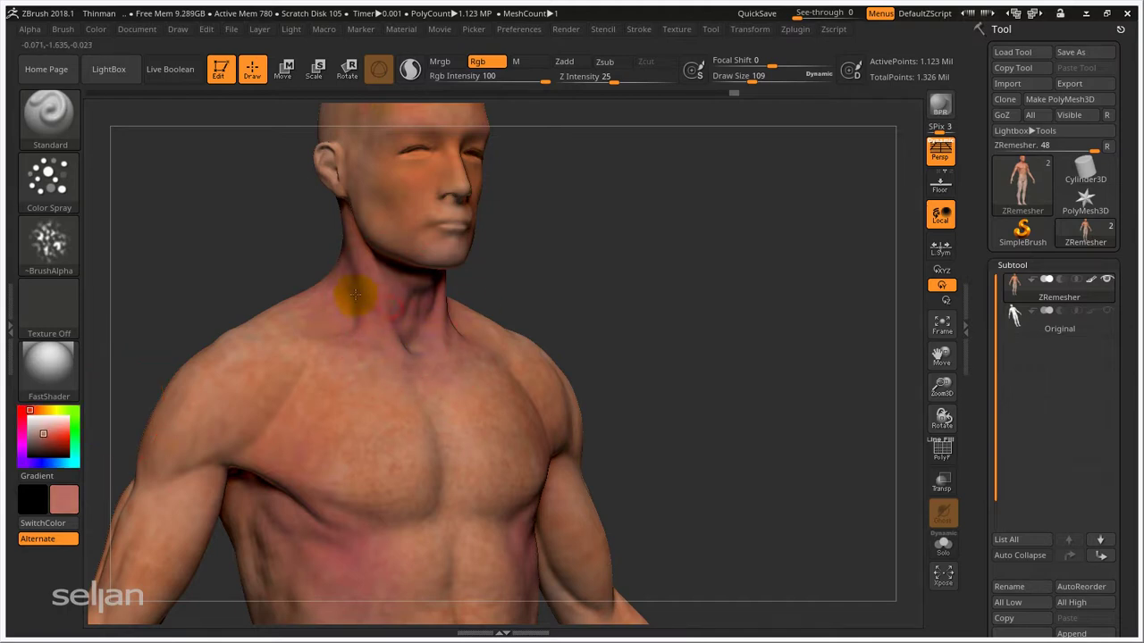
drag(51, 437, 332, 411)
drag(339, 302, 321, 282)
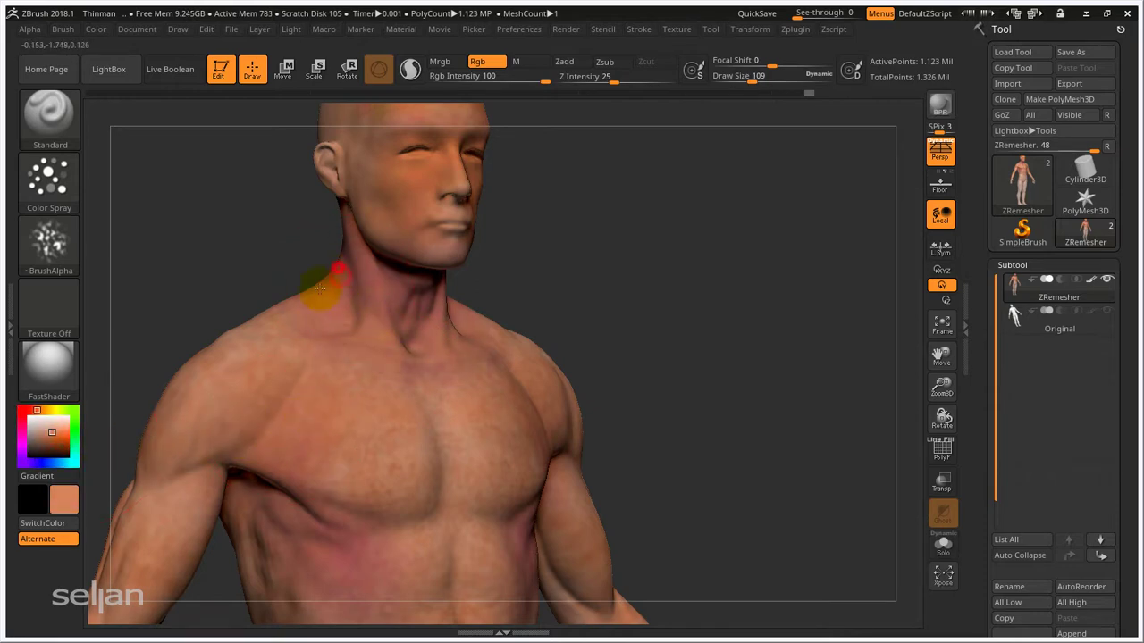
mouse_move(366, 366)
right_down()
mouse_move(396, 391)
mouse_move(421, 349)
mouse_move(328, 306)
mouse_move(395, 324)
mouse_move(356, 348)
right_up()
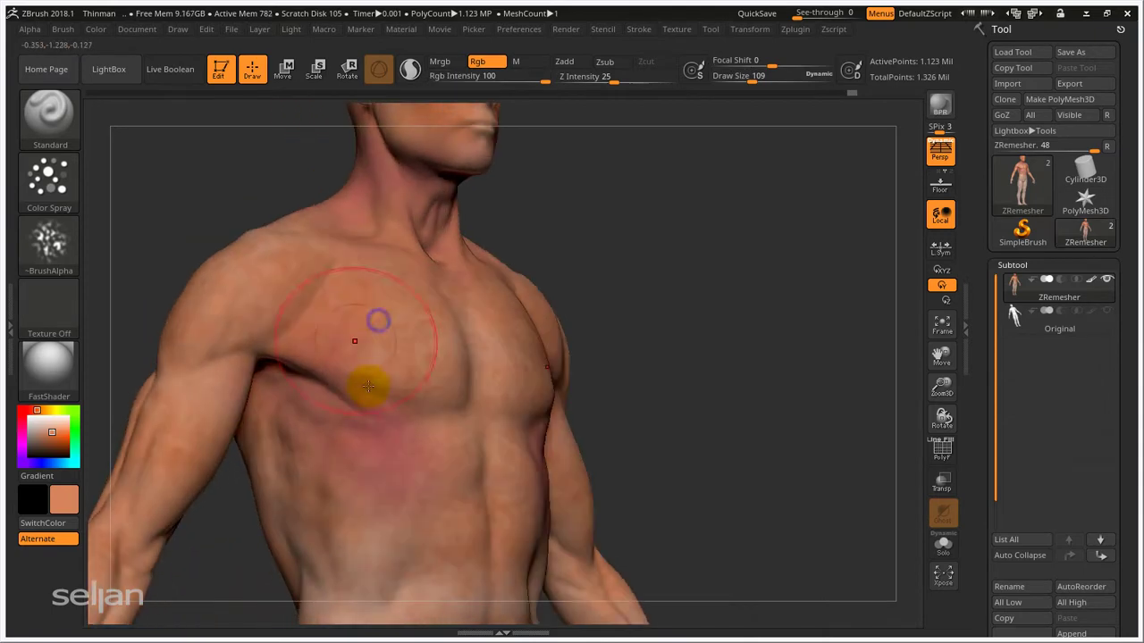
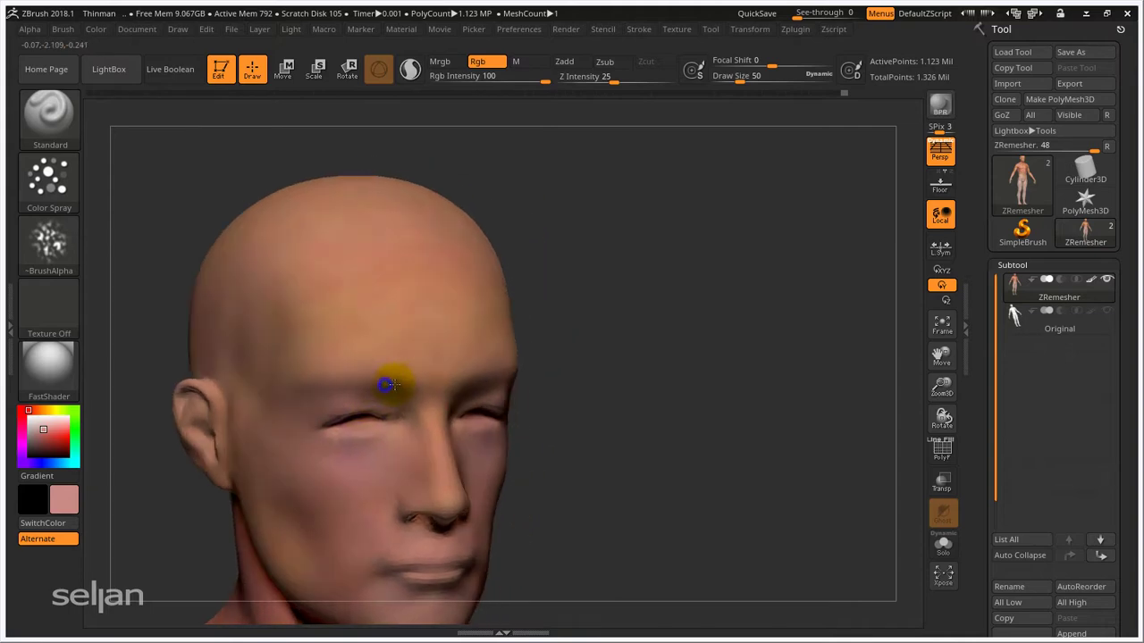
Step: Choose a saturated red and spray it over the ears
alt+right_drag(360, 396, 427, 249)
mouse_move(373, 336)
right_down()
mouse_move(388, 332)
mouse_move(112, 393)
right_up()
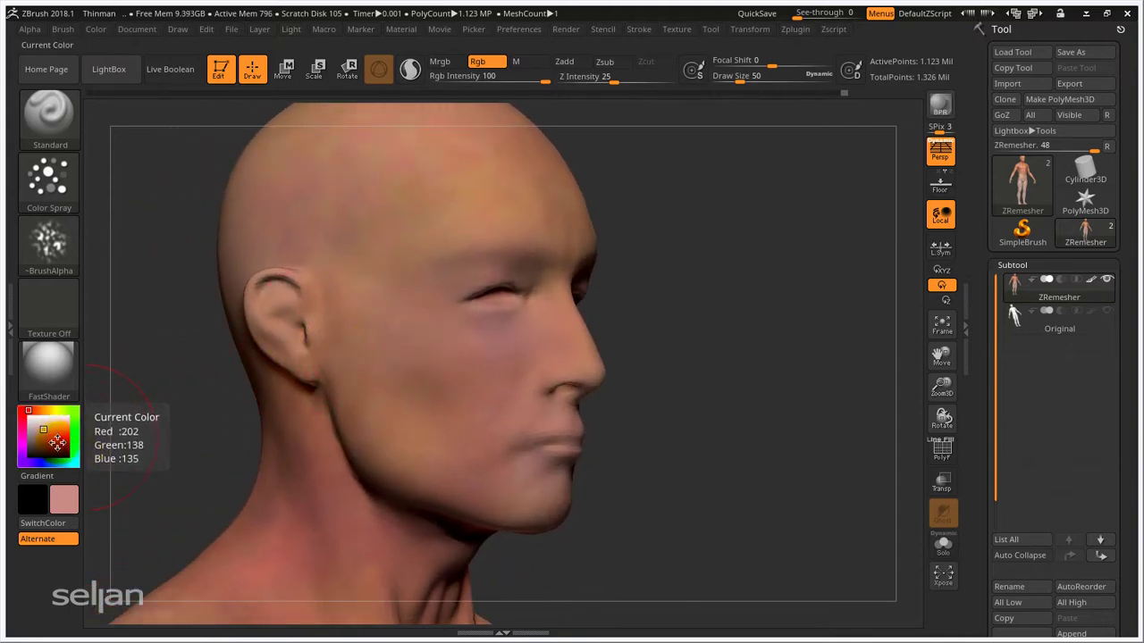
click(57, 432)
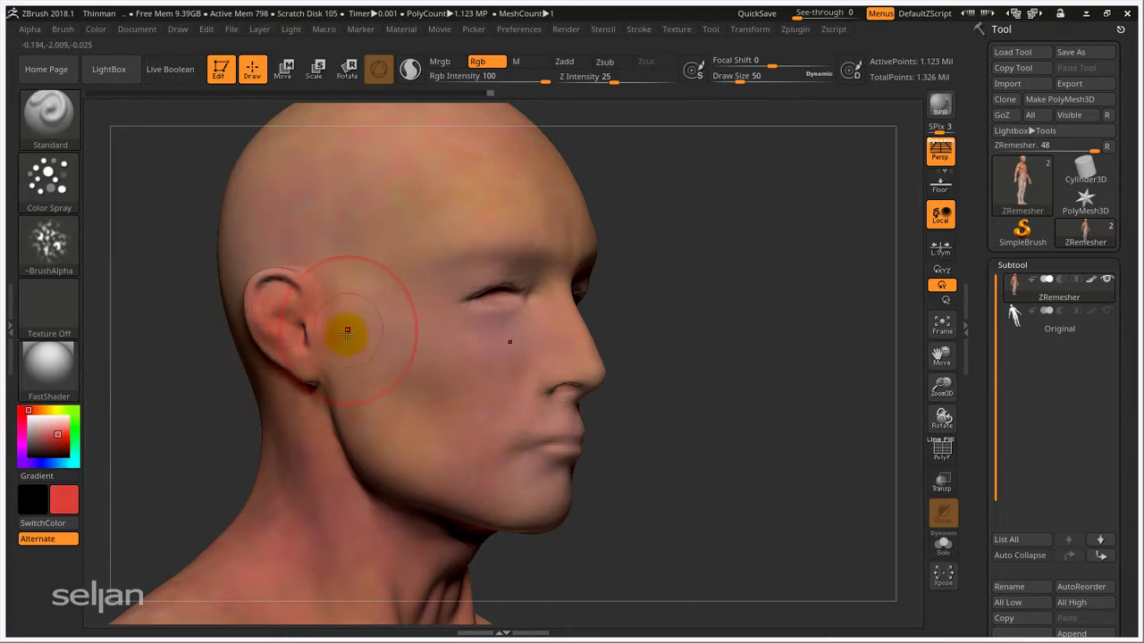
Step: Lower the Rgb Intensity to 70 and spray red over the nose and upper lip
right_drag(343, 327, 524, 358)
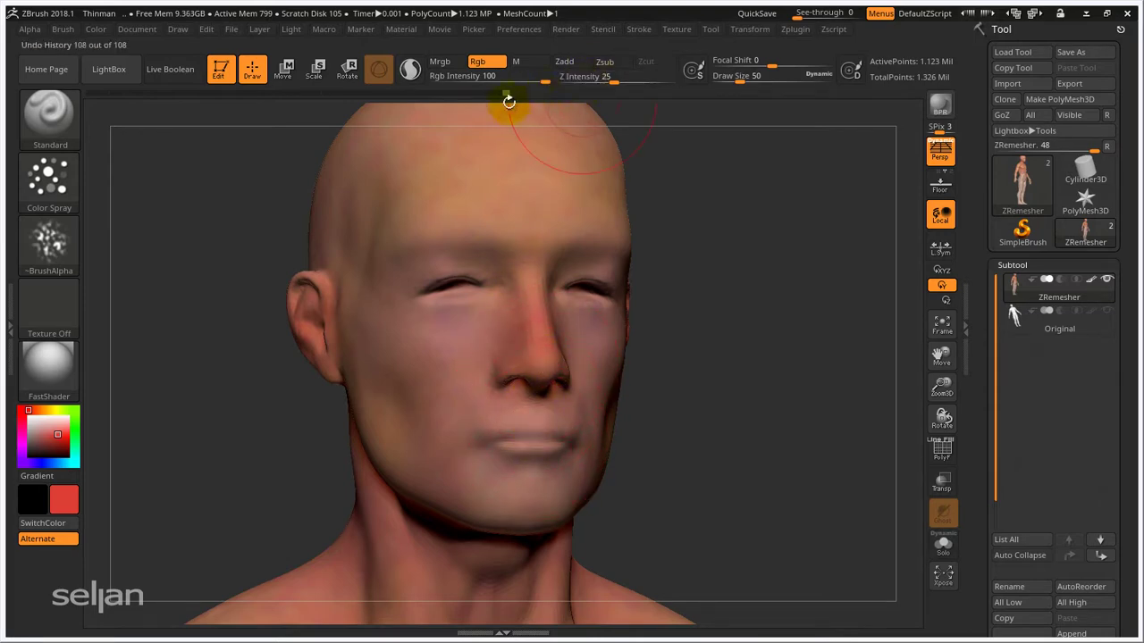
drag(516, 73, 527, 81)
alt+right_drag(536, 269, 500, 225)
key(space)
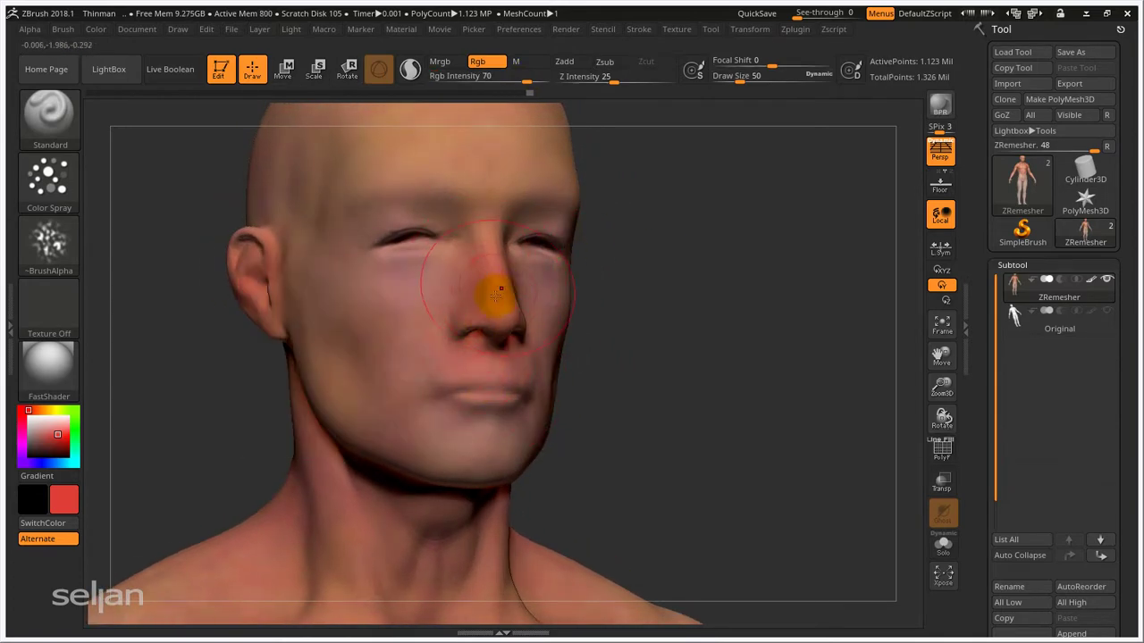
Step: Soften the reddened nose and upper lip with salmon, and spray light orange (RGB 223, 147, 108) over the forehead
alt+right_drag(496, 296, 471, 380)
drag(56, 446, 407, 359)
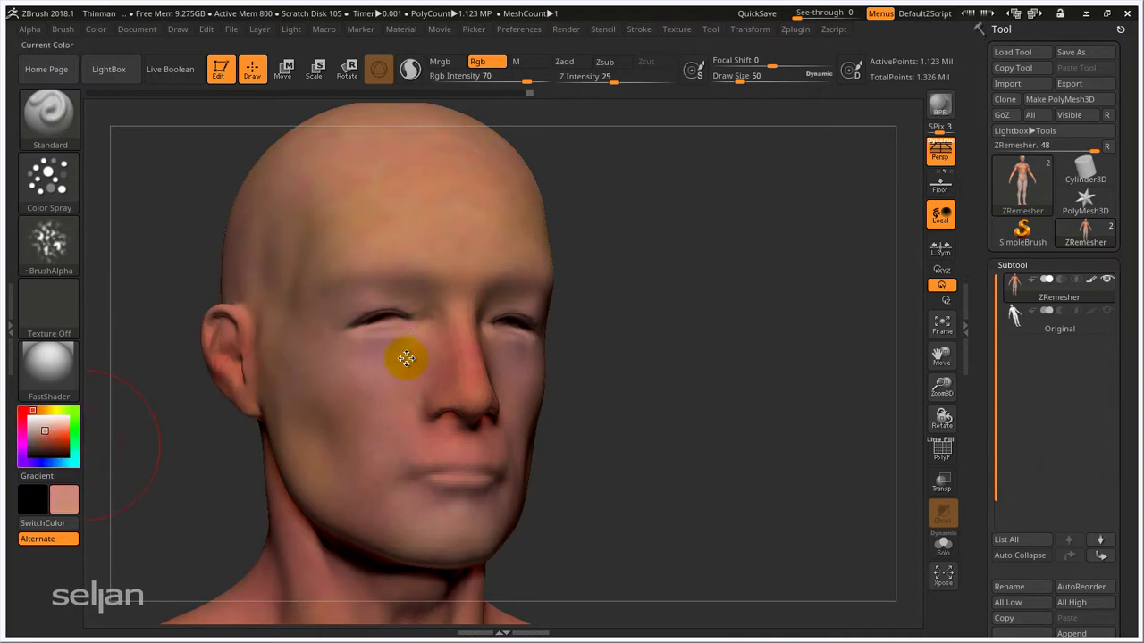
drag(54, 434, 392, 244)
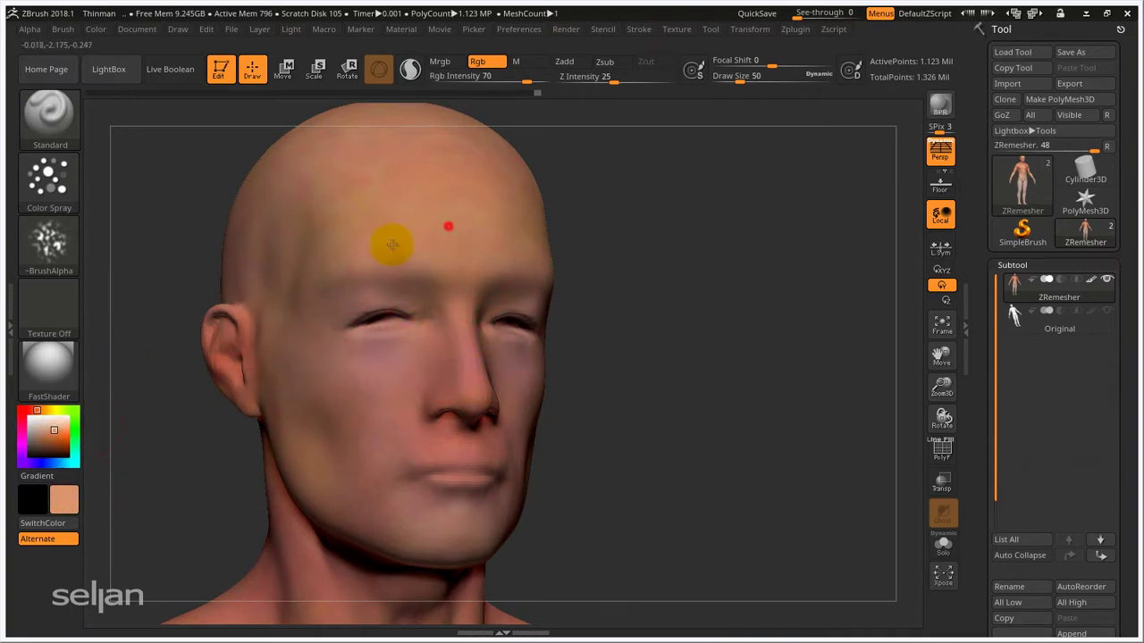
mouse_move(446, 408)
ctrl+right_down()
mouse_move(482, 362)
mouse_move(429, 375)
ctrl+right_up()
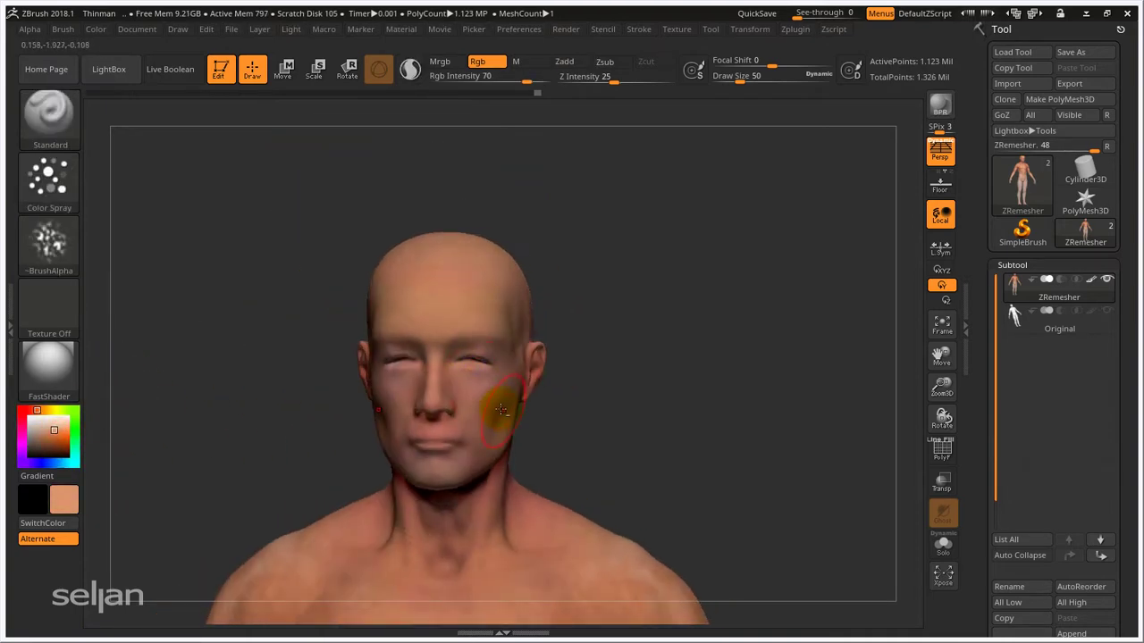
right_drag(502, 409, 407, 310)
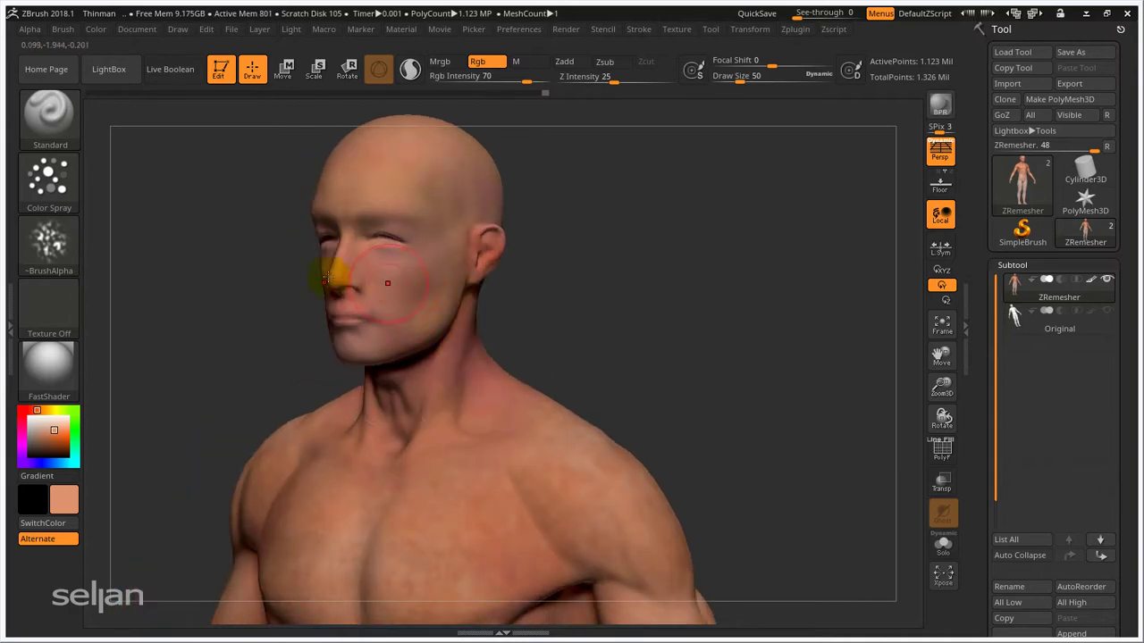
right_drag(485, 353, 108, 235)
right_drag(250, 263, 444, 356)
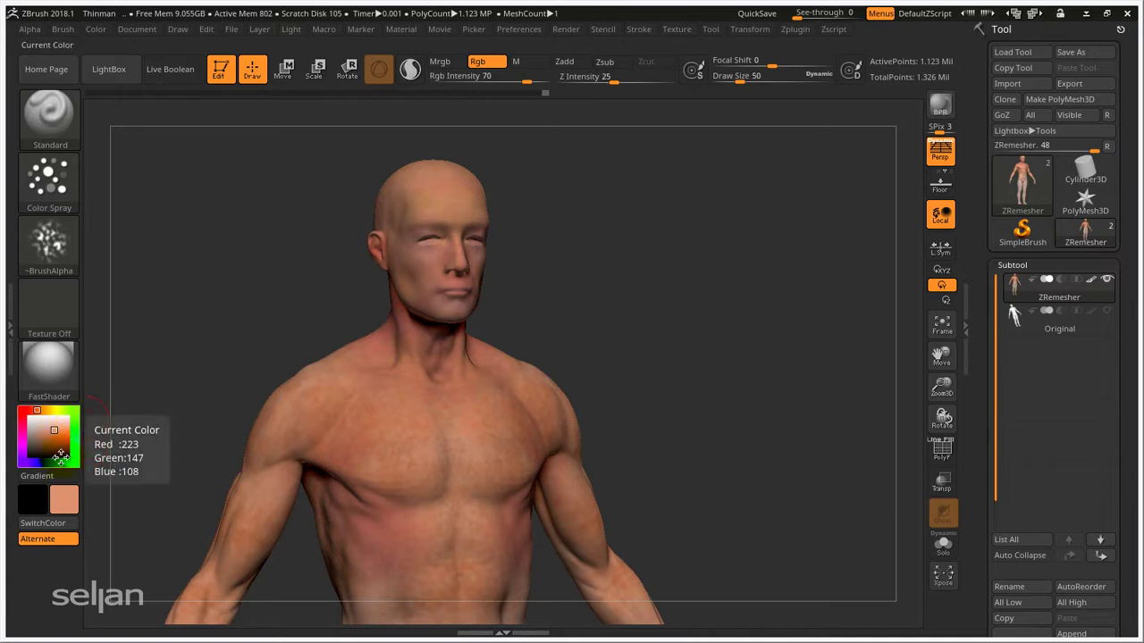
Step: Choose a medium blue, spray it over the inner elbows and set the Draw Size to 59
drag(71, 420, 59, 452)
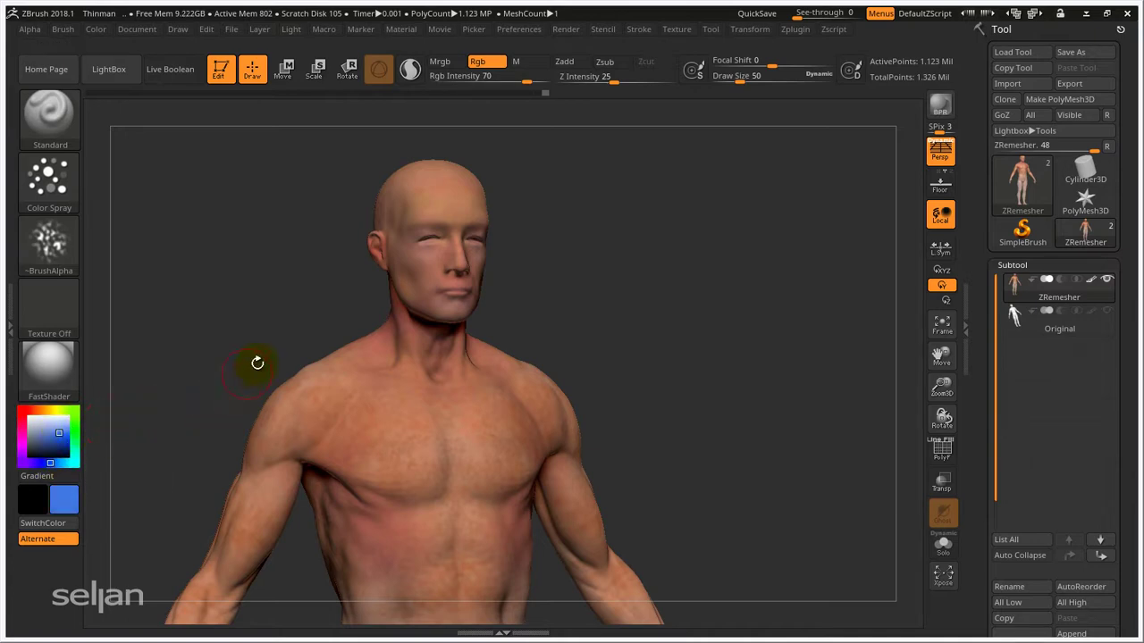
alt+right_drag(257, 363, 266, 227)
mouse_move(250, 278)
mouse_down()
mouse_move(258, 266)
mouse_move(214, 310)
mouse_move(241, 243)
mouse_move(311, 383)
mouse_up()
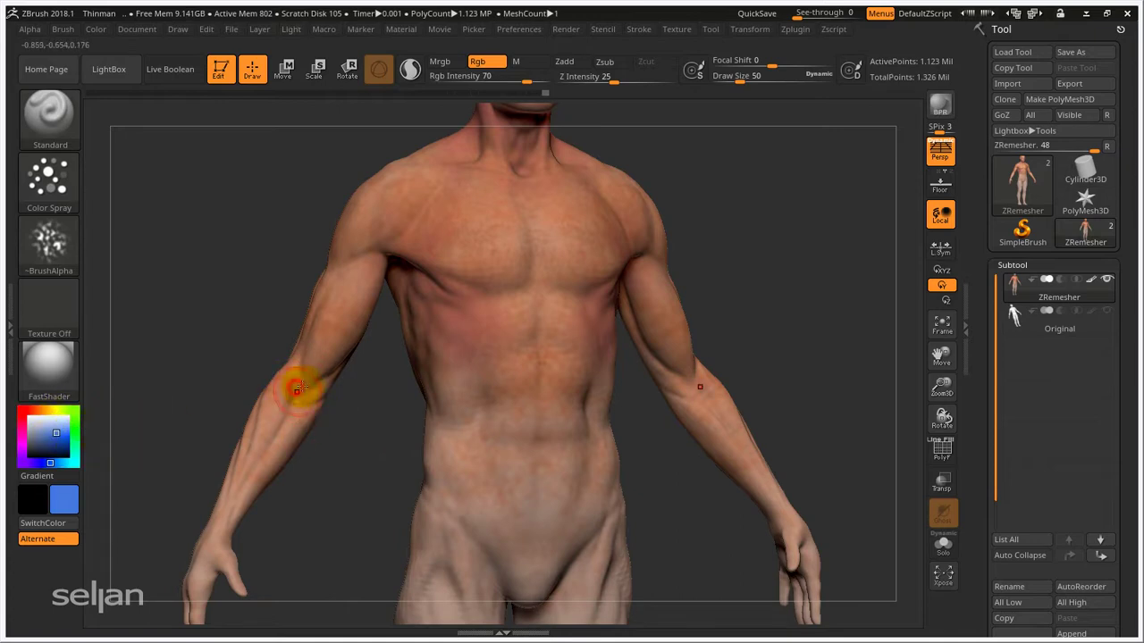
mouse_move(311, 382)
mouse_down()
mouse_move(289, 420)
mouse_move(312, 384)
mouse_move(297, 395)
mouse_up()
key(s)
alt+right_drag(439, 300, 337, 477)
mouse_move(349, 419)
alt+right_down()
mouse_move(427, 277)
mouse_move(389, 335)
alt+right_up()
Step: Spray blue around the eyes and mouth, and undo the strokes around the mouth
alt+right_drag(461, 247, 420, 420)
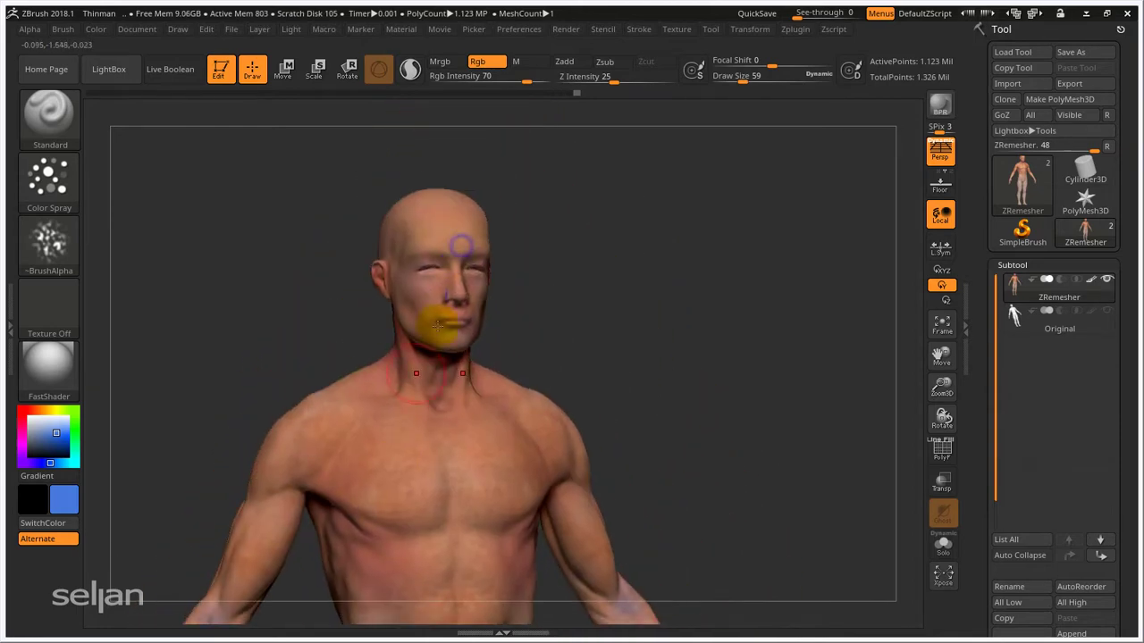
alt+right_drag(520, 280, 515, 263)
right_drag(438, 328, 410, 386)
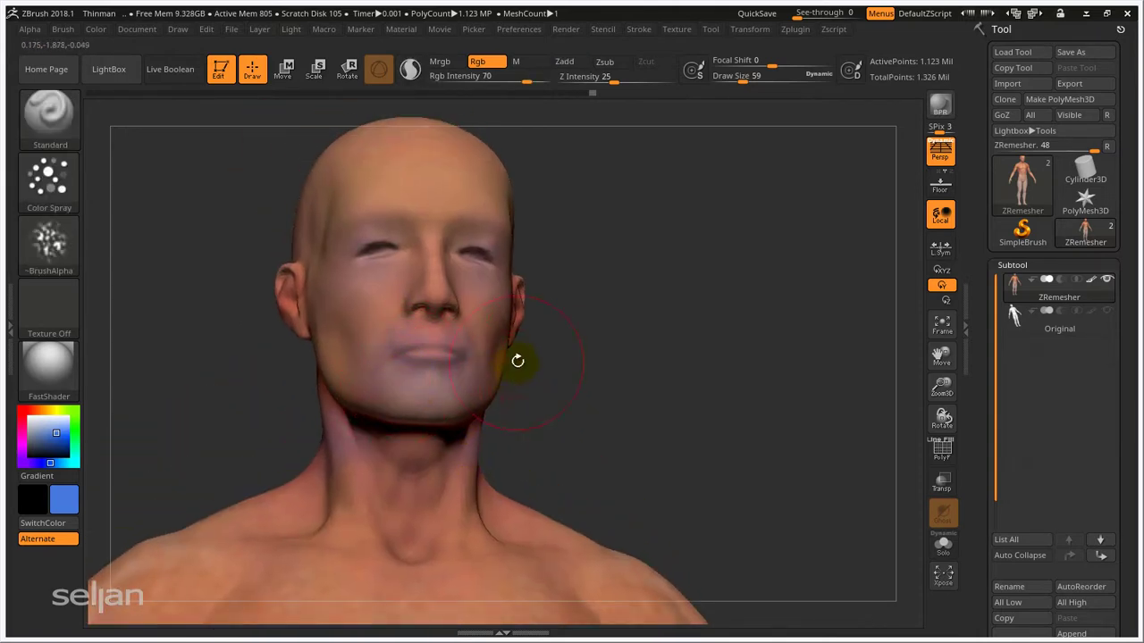
key(ctrl+z)
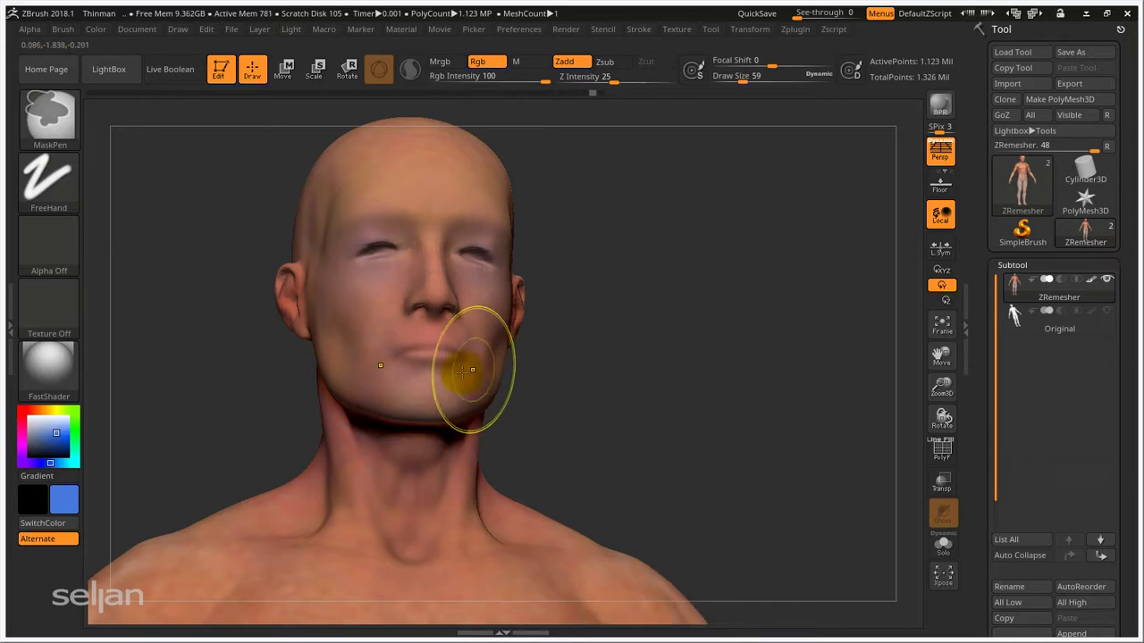
Step: Lower the Rgb Intensity to 28 and spray blue lightly over the chin and jaw
right_drag(462, 369, 416, 384)
mouse_move(497, 84)
mouse_down()
mouse_move(507, 78)
mouse_move(487, 79)
mouse_up()
right_drag(475, 113, 388, 331)
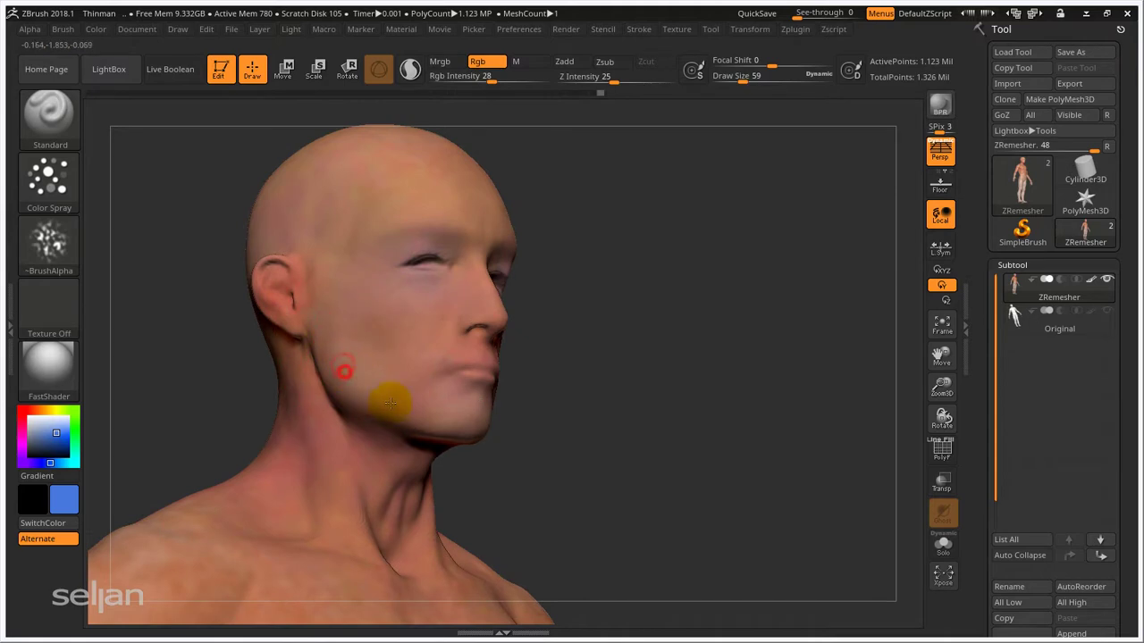
drag(455, 419, 355, 369)
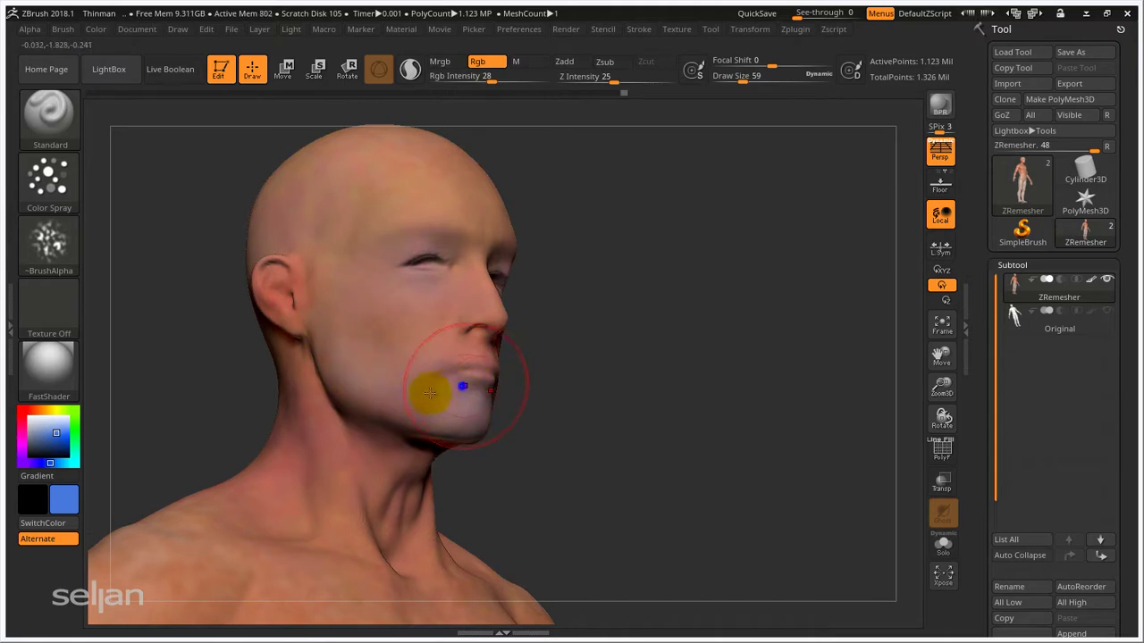
drag(430, 393, 418, 393)
Step: Switch to a dark grey-blue, undo the blue jaw strokes and respray the chin and jaw
right_drag(419, 393, 268, 399)
drag(55, 437, 44, 439)
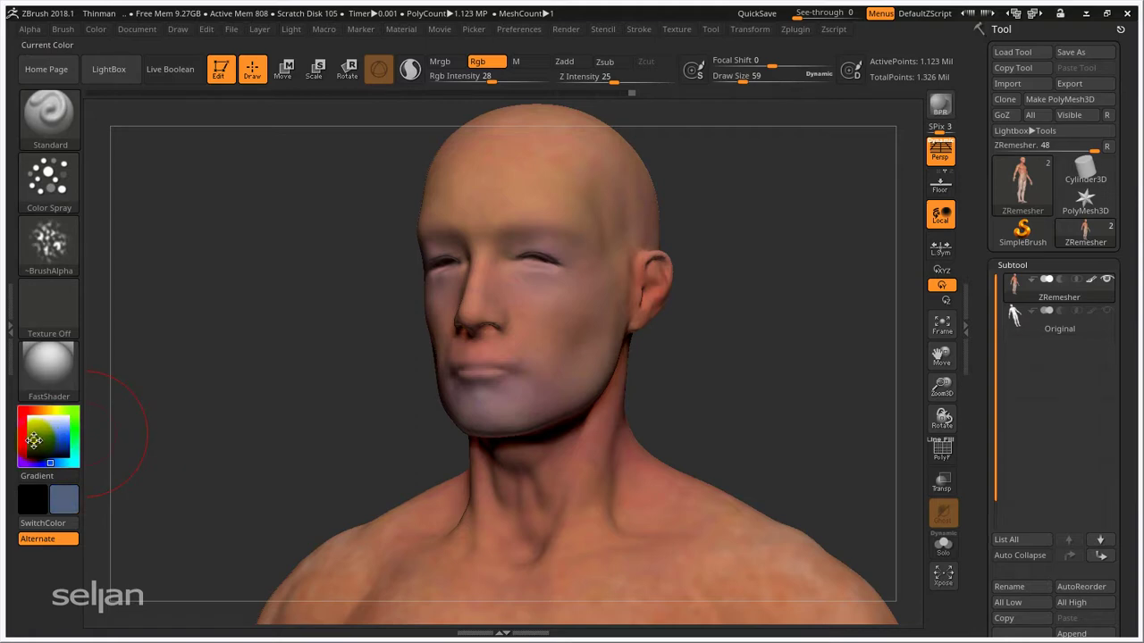
drag(76, 435, 84, 433)
mouse_move(496, 411)
right_down()
mouse_move(524, 378)
mouse_move(383, 384)
right_up()
key(ctrl)
key(ctrl+z)
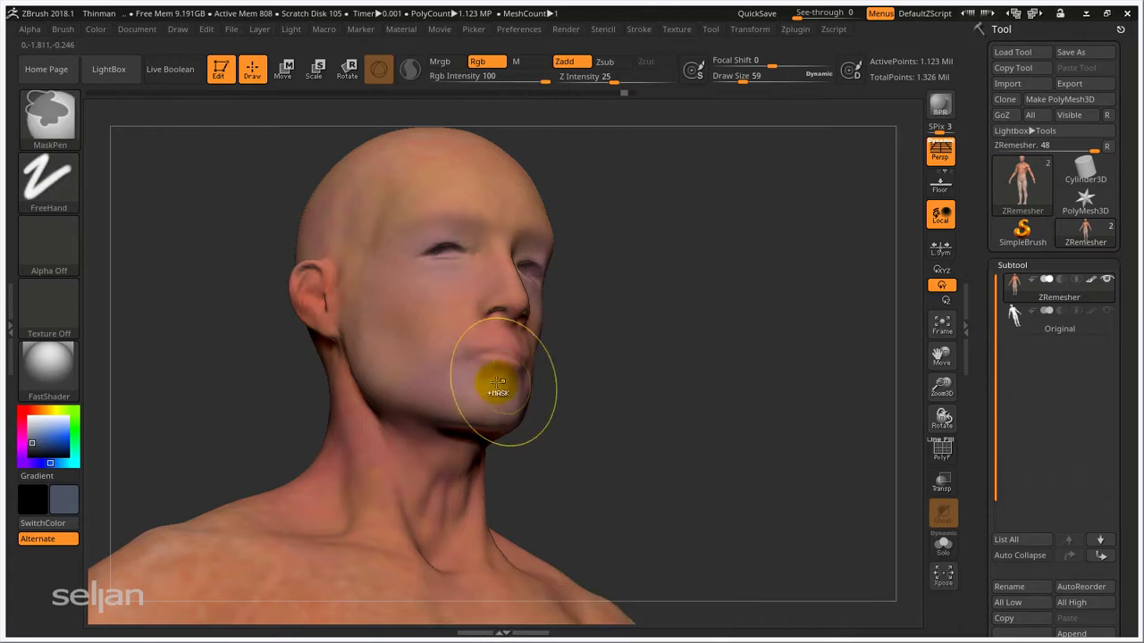
drag(459, 385, 376, 369)
Step: Choose a light orange and spray it lightly over the face to blend the grey-blue areas
mouse_move(553, 387)
right_down()
mouse_move(656, 345)
mouse_move(590, 363)
mouse_move(524, 268)
mouse_move(620, 286)
mouse_move(572, 255)
mouse_move(659, 227)
mouse_move(585, 296)
mouse_move(680, 292)
mouse_move(526, 316)
mouse_move(677, 298)
mouse_move(714, 277)
mouse_move(616, 289)
mouse_move(638, 260)
right_up()
right_drag(375, 249, 328, 284)
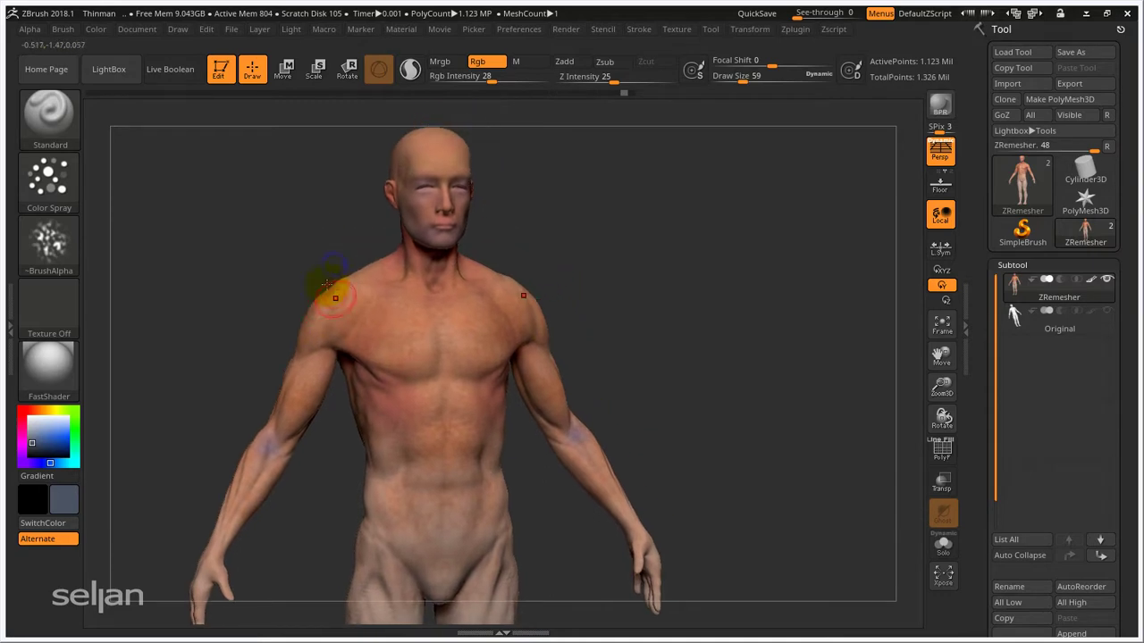
drag(63, 453, 418, 187)
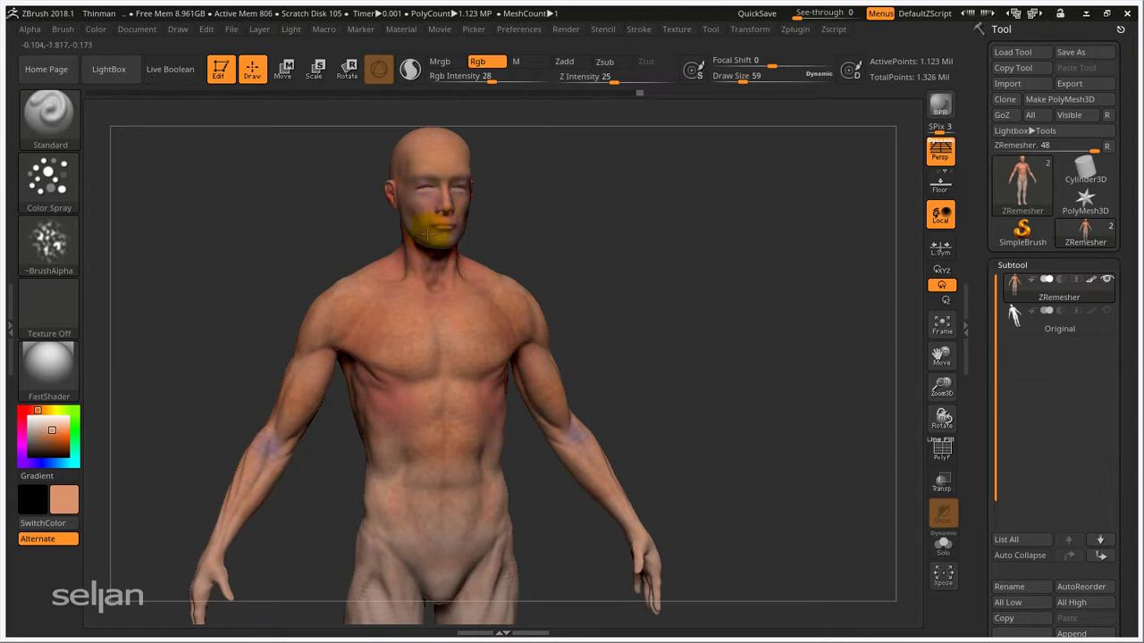
right_drag(549, 208, 474, 205)
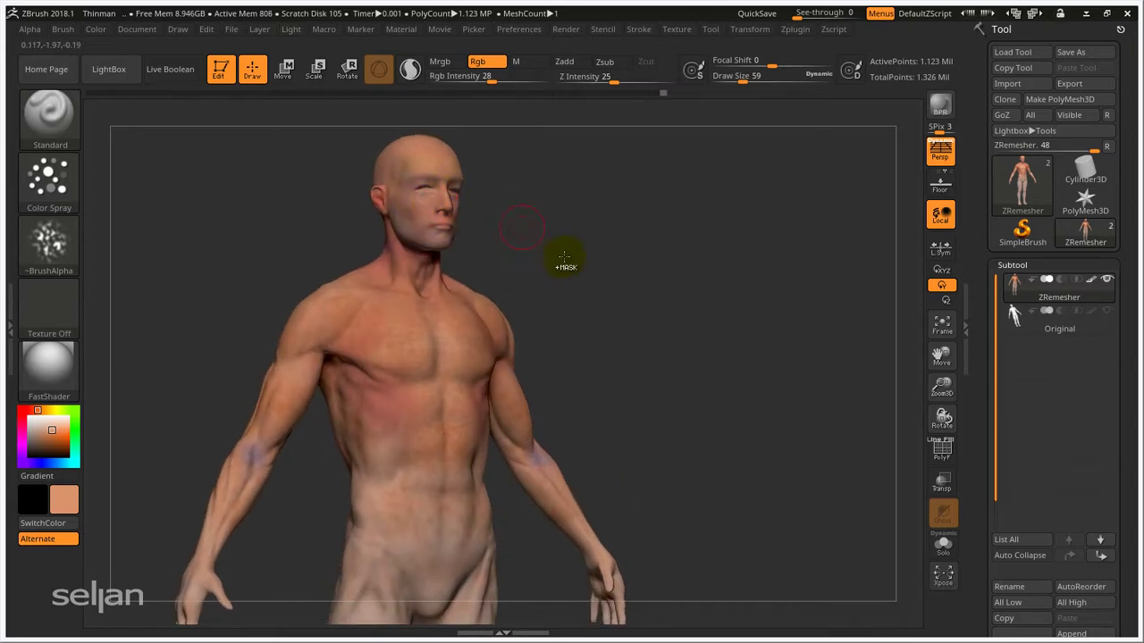
Step: Assign Texture 27 as the brush's current texture
mouse_move(563, 258)
ctrl+right_down()
mouse_move(515, 238)
mouse_move(541, 255)
mouse_move(523, 310)
mouse_move(553, 287)
mouse_move(530, 370)
ctrl+right_up()
alt+right_drag(486, 322, 524, 399)
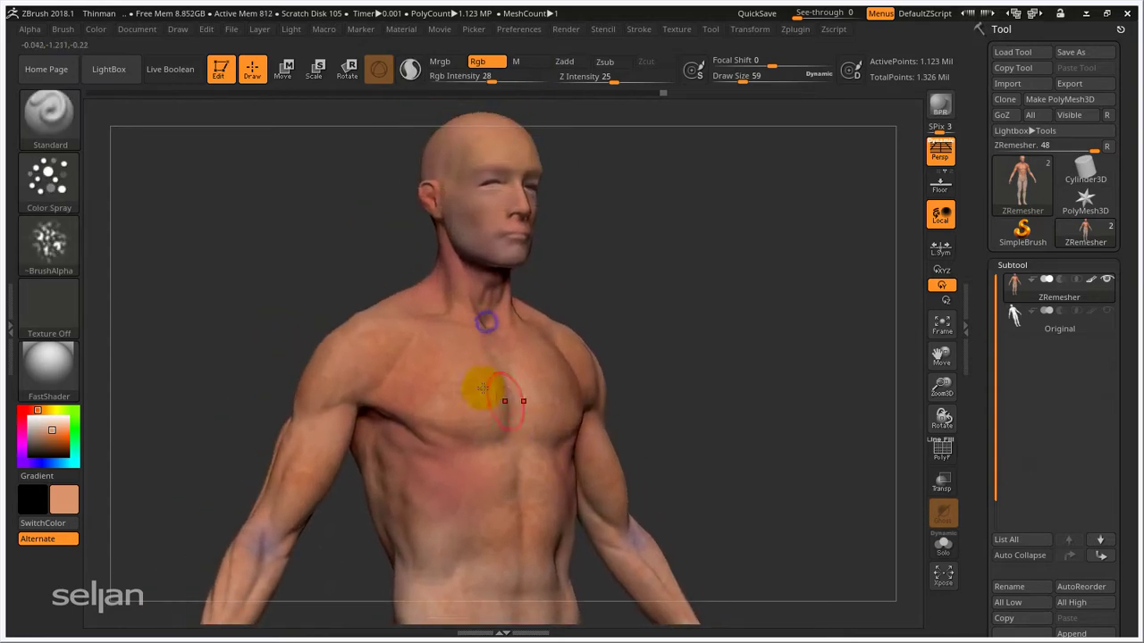
click(54, 309)
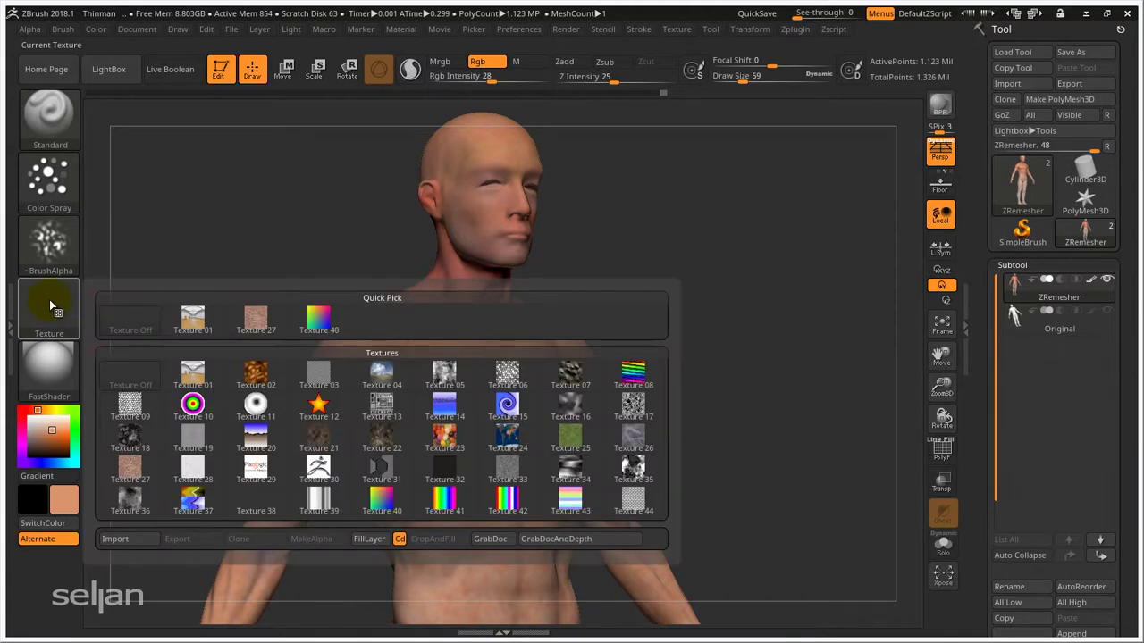
click(131, 470)
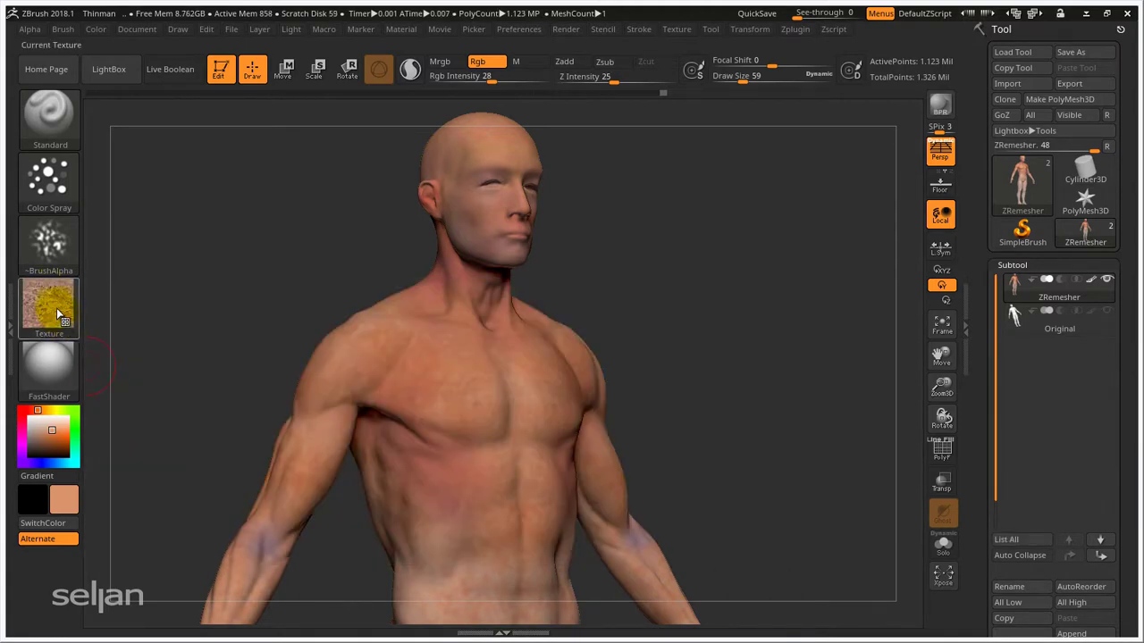
Step: Set the Draw Size to 131 and spray with Texture 27 over the abdomen and hips
mouse_move(58, 309)
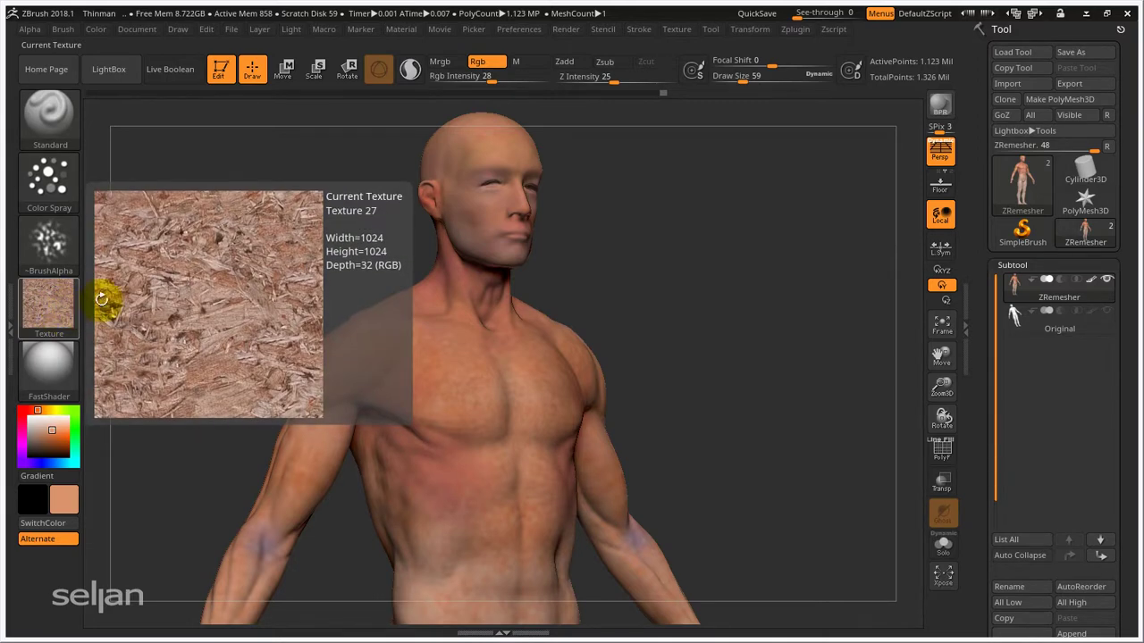
mouse_move(278, 308)
mouse_down()
mouse_move(285, 278)
mouse_move(268, 281)
mouse_move(386, 350)
mouse_up()
key(s)
mouse_move(417, 427)
mouse_down()
mouse_move(436, 432)
mouse_move(422, 393)
mouse_up()
mouse_move(411, 390)
alt+right_down()
mouse_move(393, 286)
mouse_move(336, 232)
alt+right_up()
right_drag(378, 309, 409, 344)
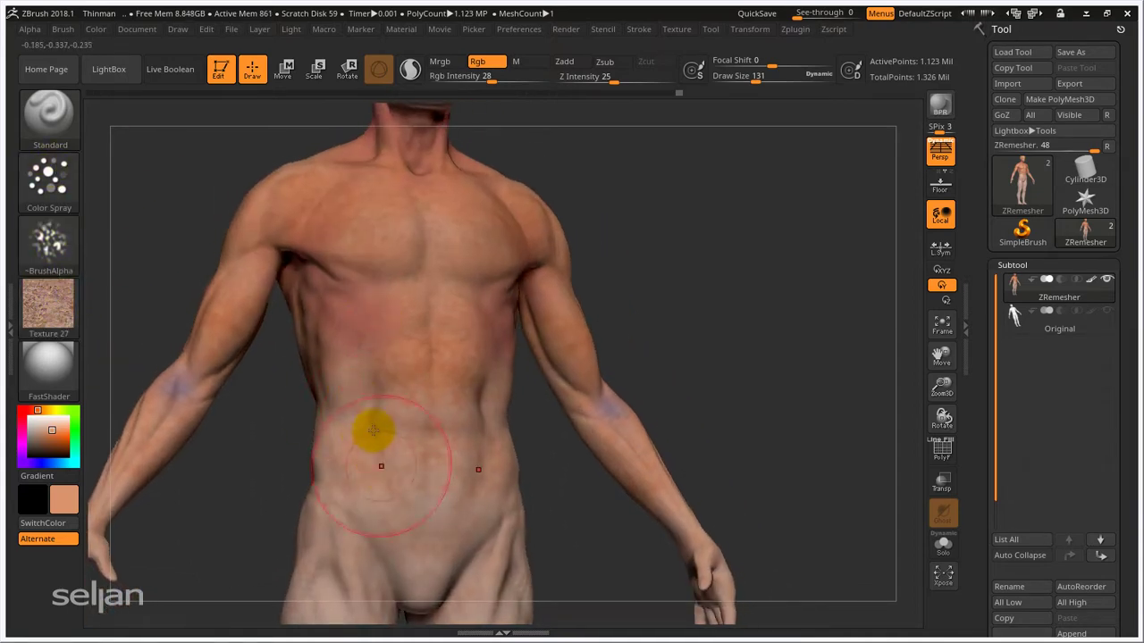
drag(358, 448, 396, 453)
alt+right_drag(383, 426, 393, 332)
mouse_move(393, 329)
mouse_down()
mouse_move(402, 372)
mouse_move(367, 437)
mouse_move(387, 437)
mouse_up()
mouse_move(377, 416)
alt+right_down()
mouse_move(392, 360)
mouse_move(339, 435)
alt+right_up()
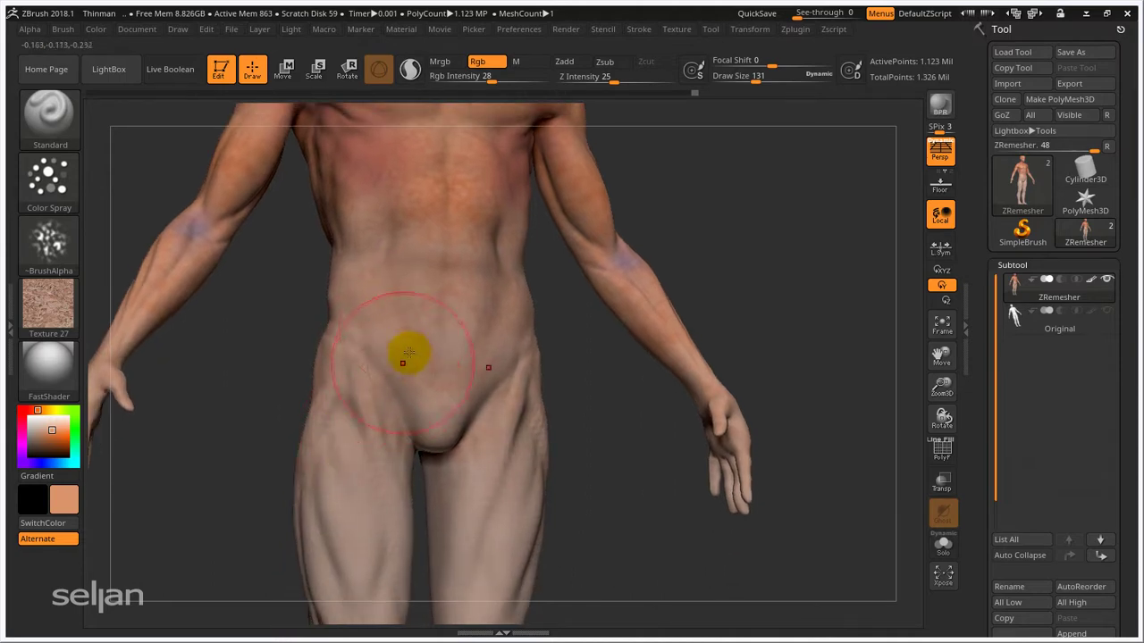
right_drag(431, 362, 294, 358)
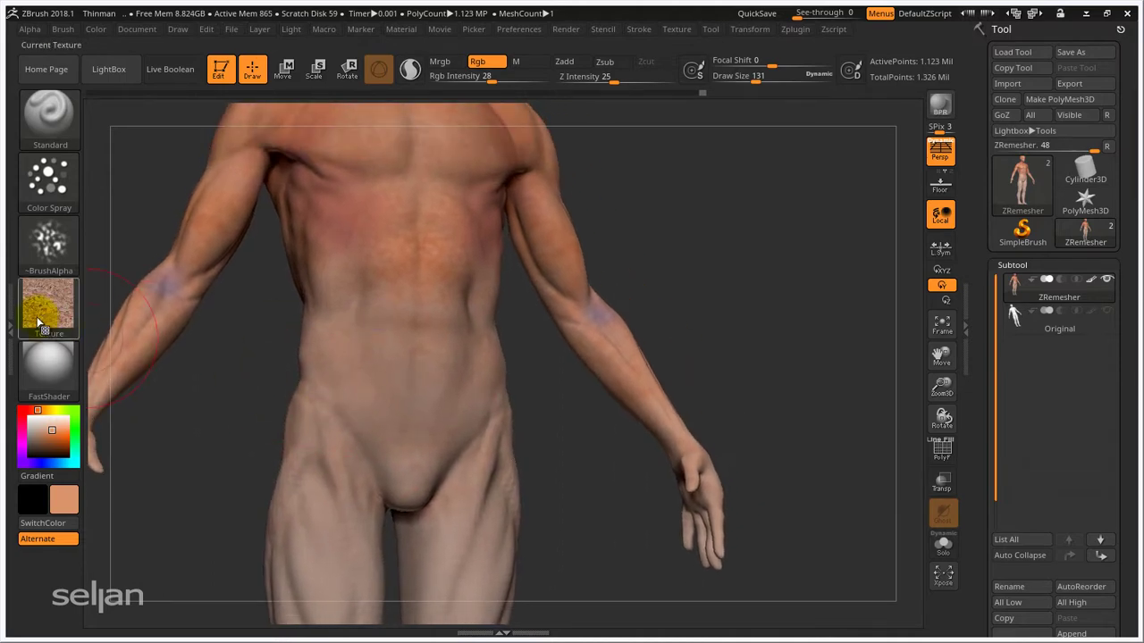
Step: Turn off the brush's current texture
click(49, 308)
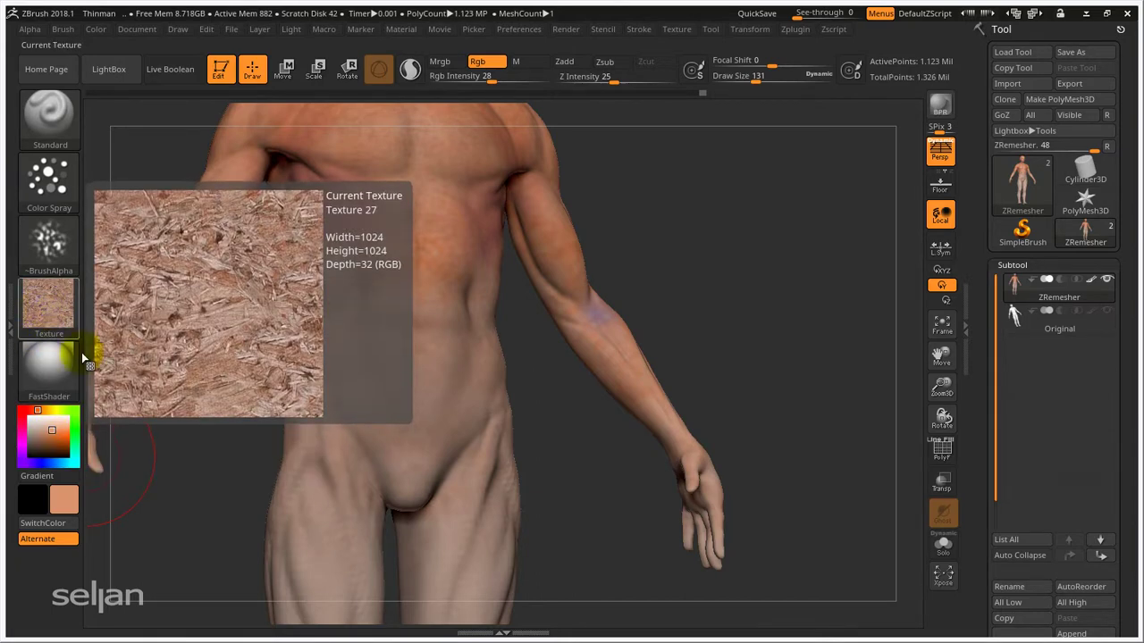
click(42, 308)
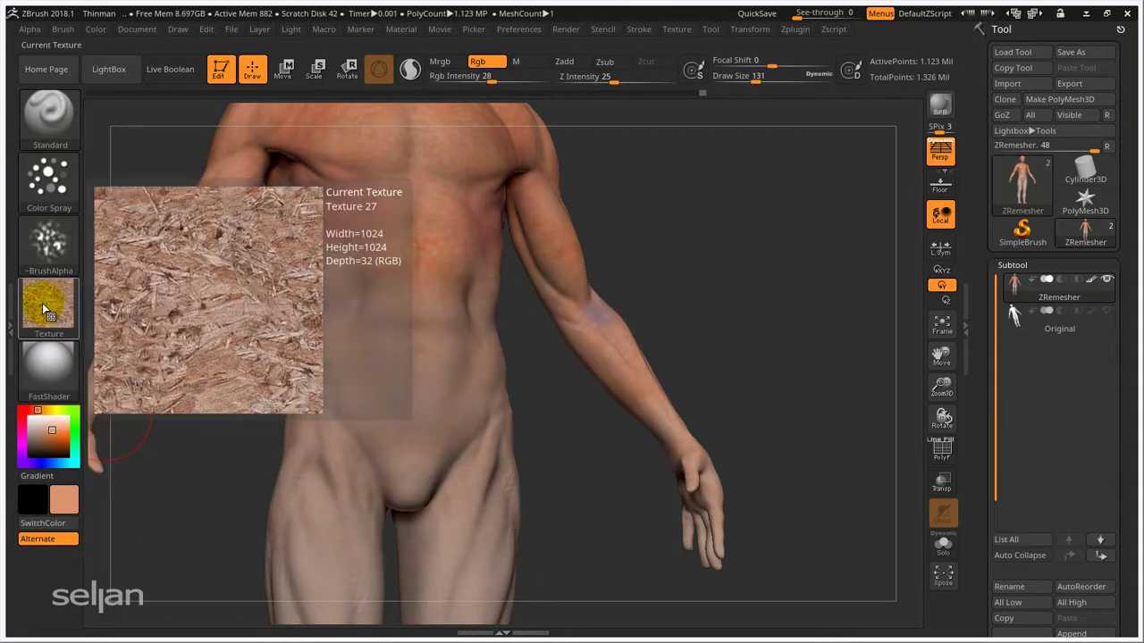
click(43, 307)
click(129, 319)
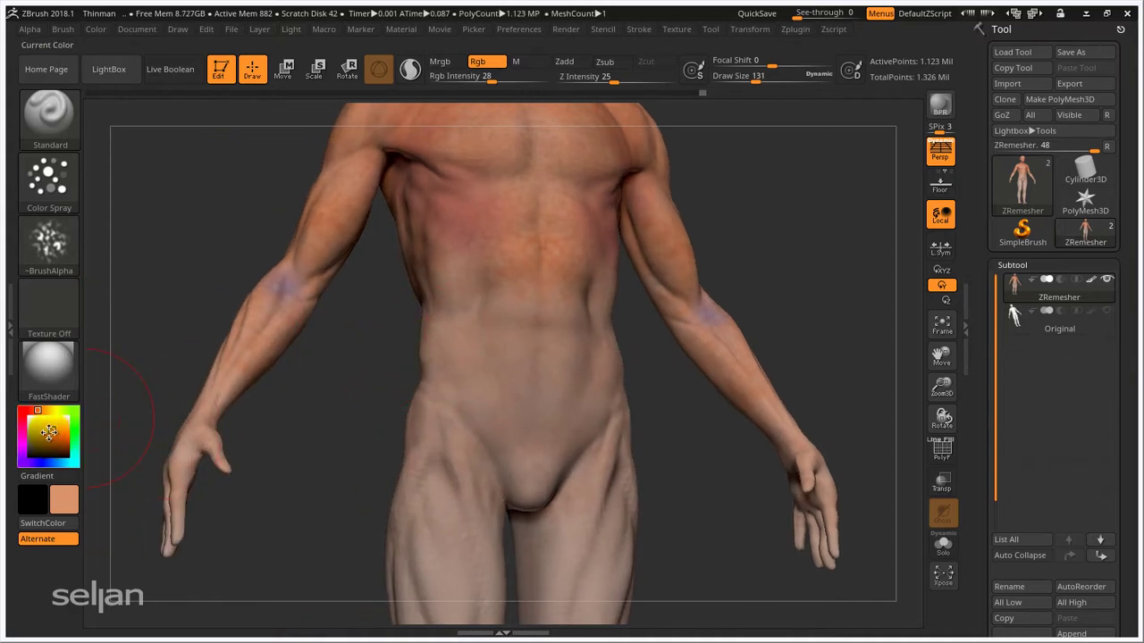
Step: Choose a light salmon tone, reduce the Draw Size to 89 and spray over the blue patches at the inner elbows
click(49, 432)
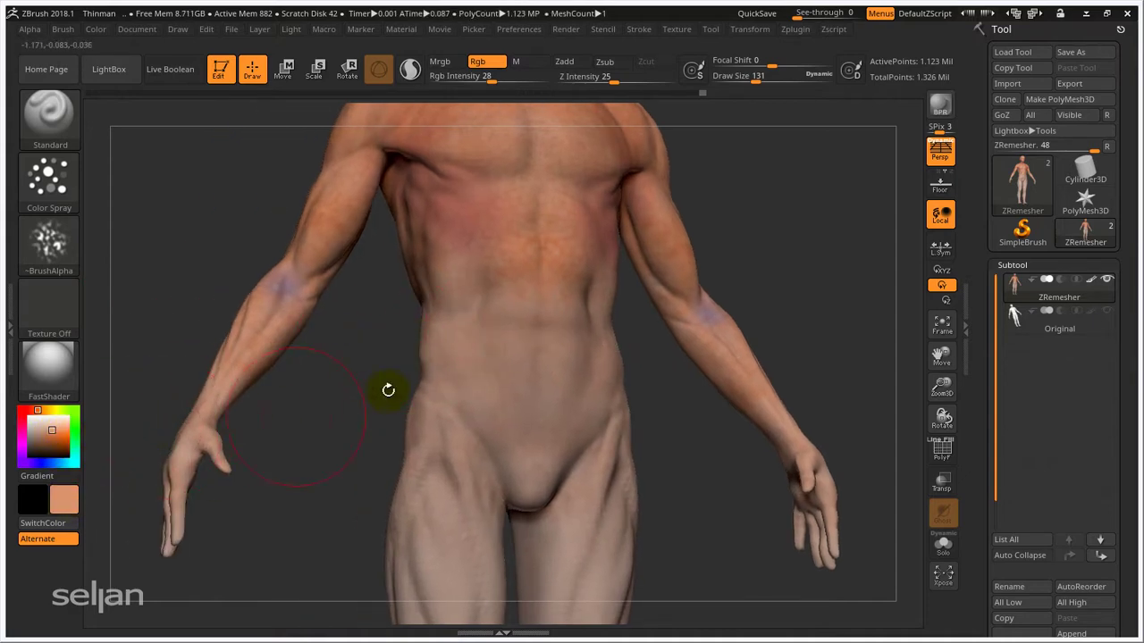
drag(358, 417, 238, 387)
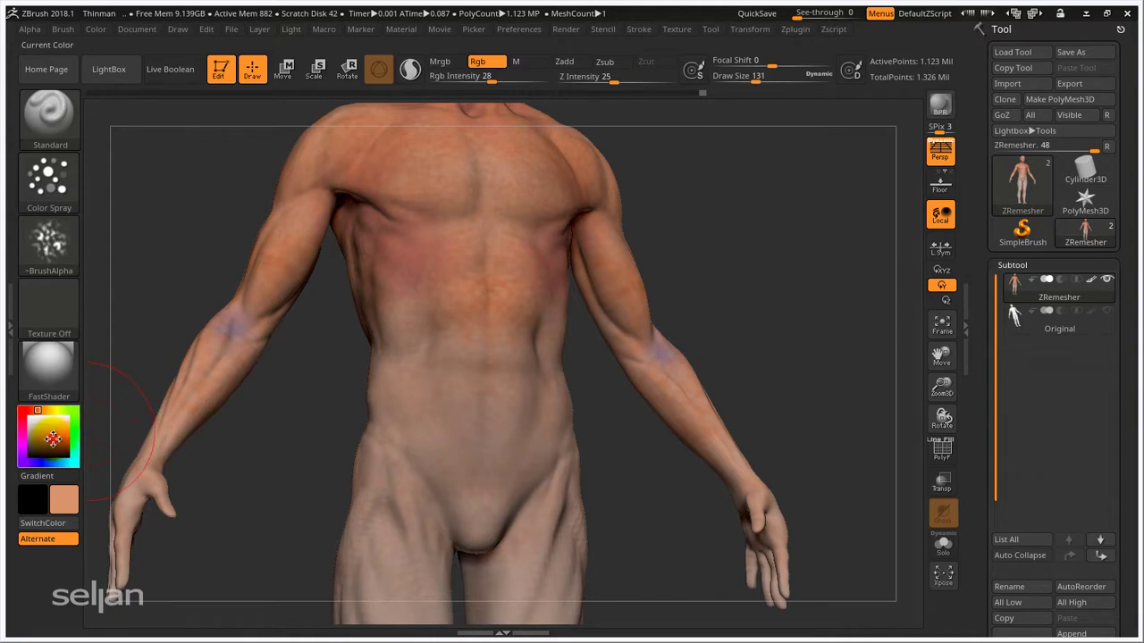
key(s)
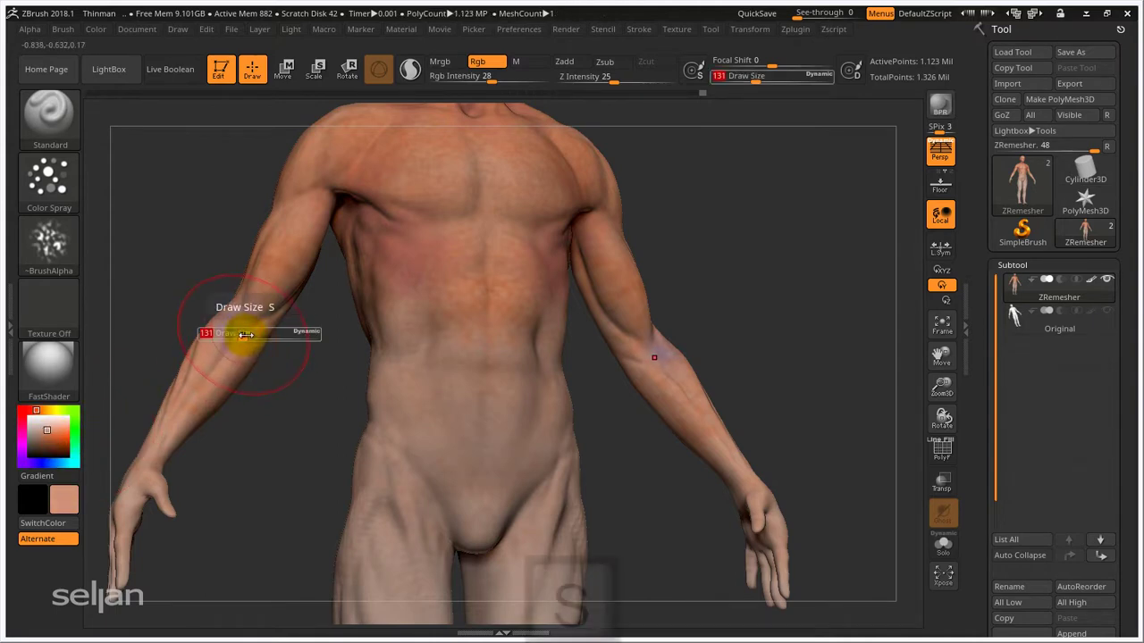
drag(246, 335, 230, 334)
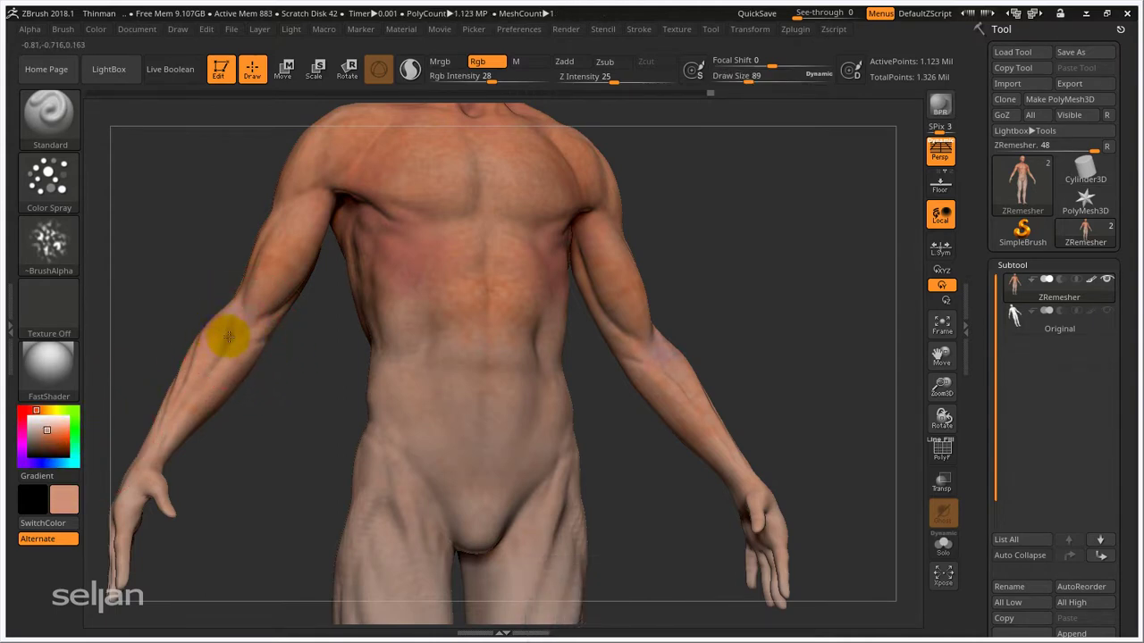
ctrl+right_drag(360, 347, 312, 330)
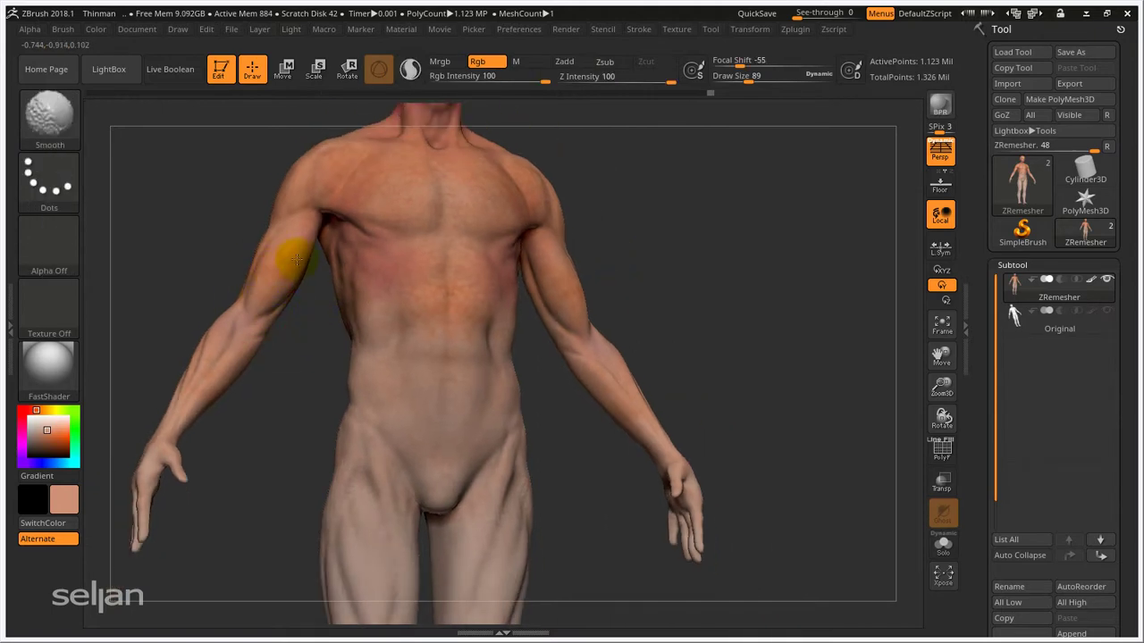
mouse_move(385, 324)
ctrl+right_down()
mouse_move(379, 297)
mouse_move(437, 388)
mouse_move(492, 340)
mouse_move(480, 332)
mouse_move(404, 354)
ctrl+right_up()
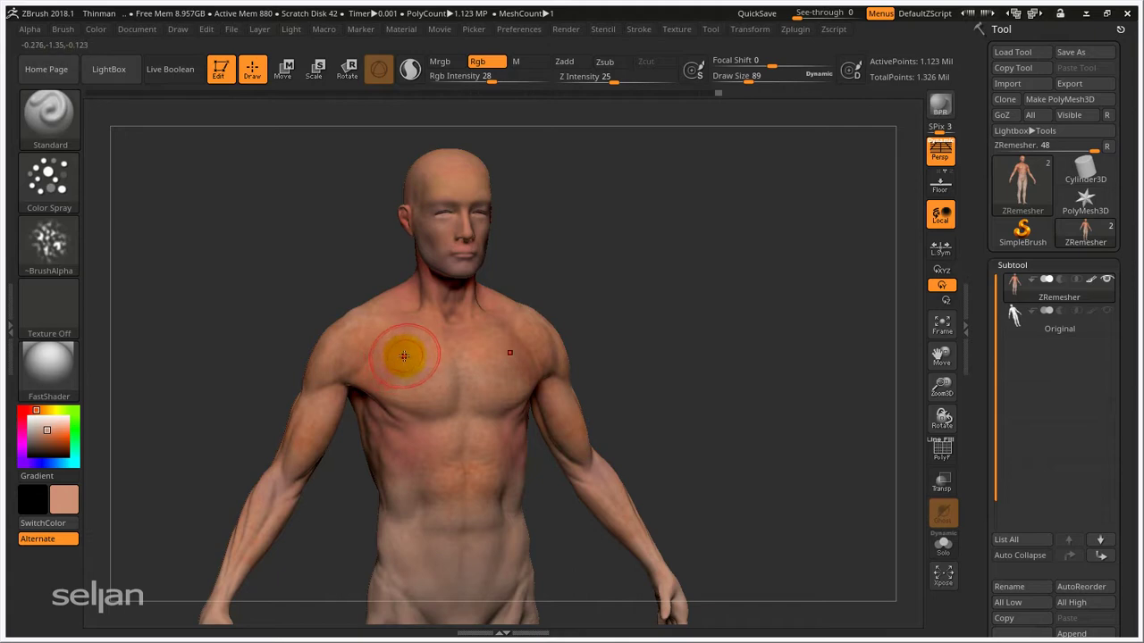
Step: Set the Draw Size to 28 and change the brush stroke to Dots
key(s)
drag(387, 349, 306, 327)
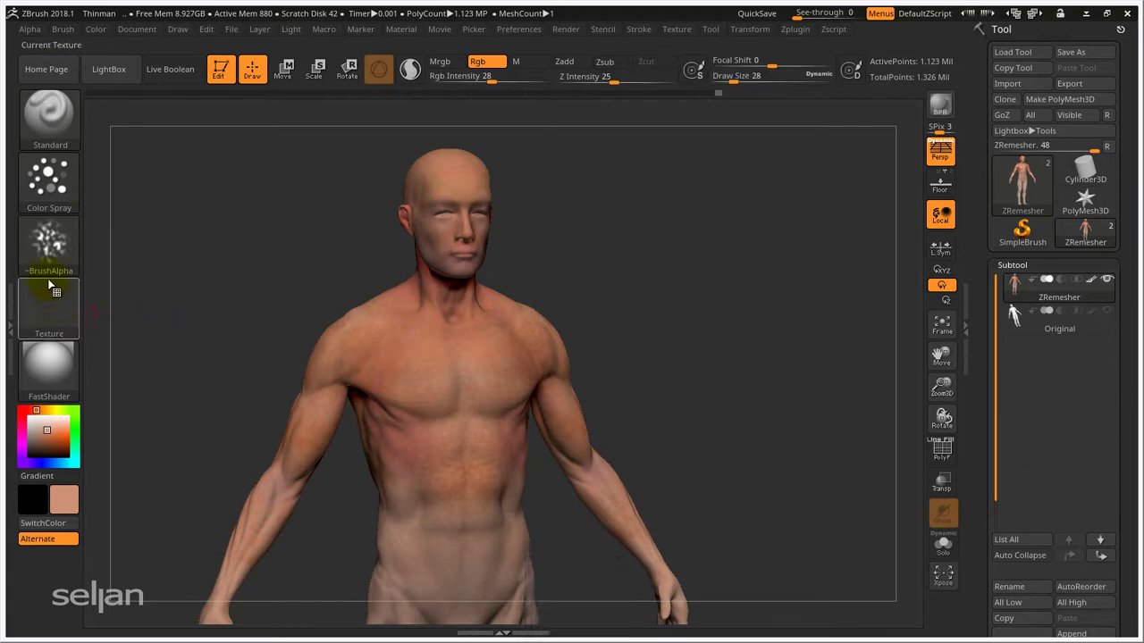
click(49, 177)
click(135, 193)
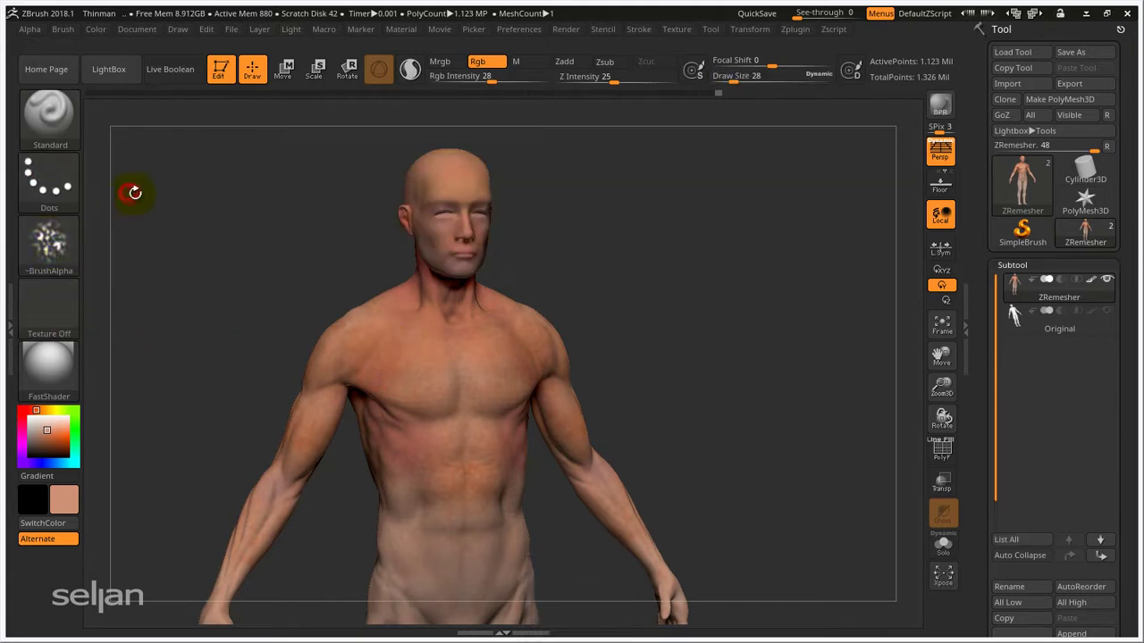
Step: Choose a dark orange, raise the Rgb Intensity to 47 and paint along the muscle creases at the front of both shoulders
ctrl+right_drag(326, 323, 398, 413)
drag(472, 333, 427, 374)
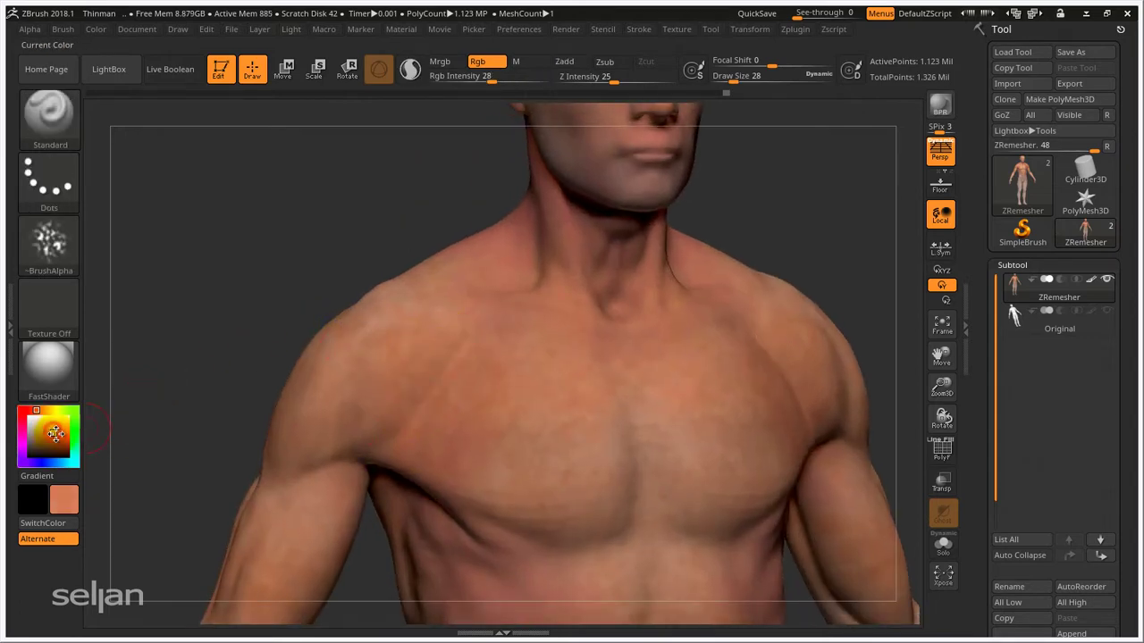
drag(60, 430, 62, 442)
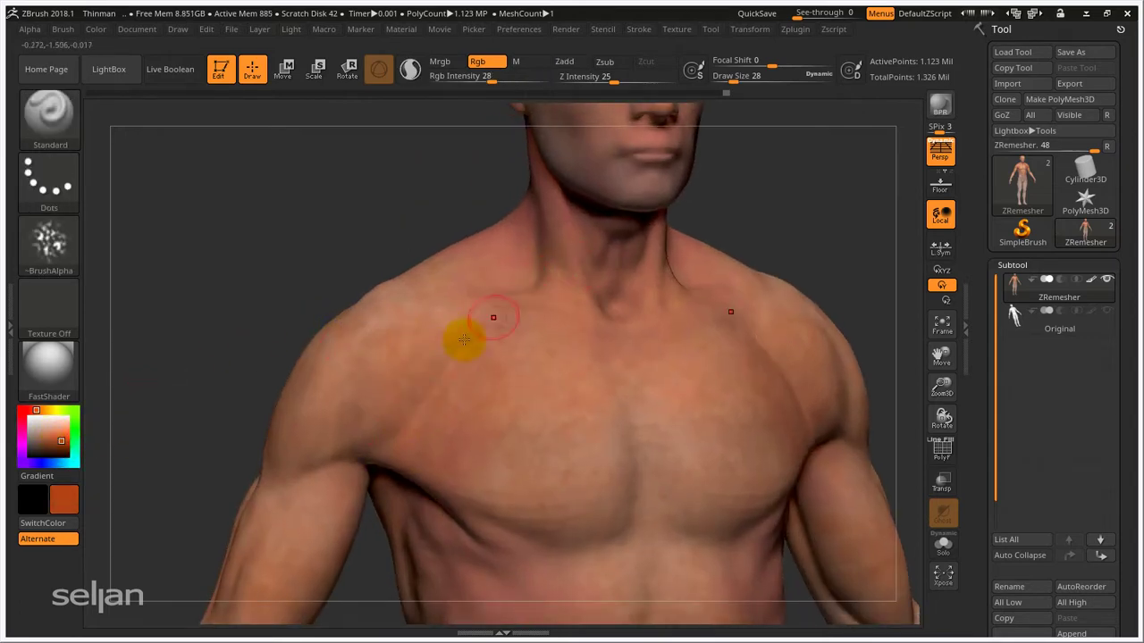
drag(490, 79, 509, 79)
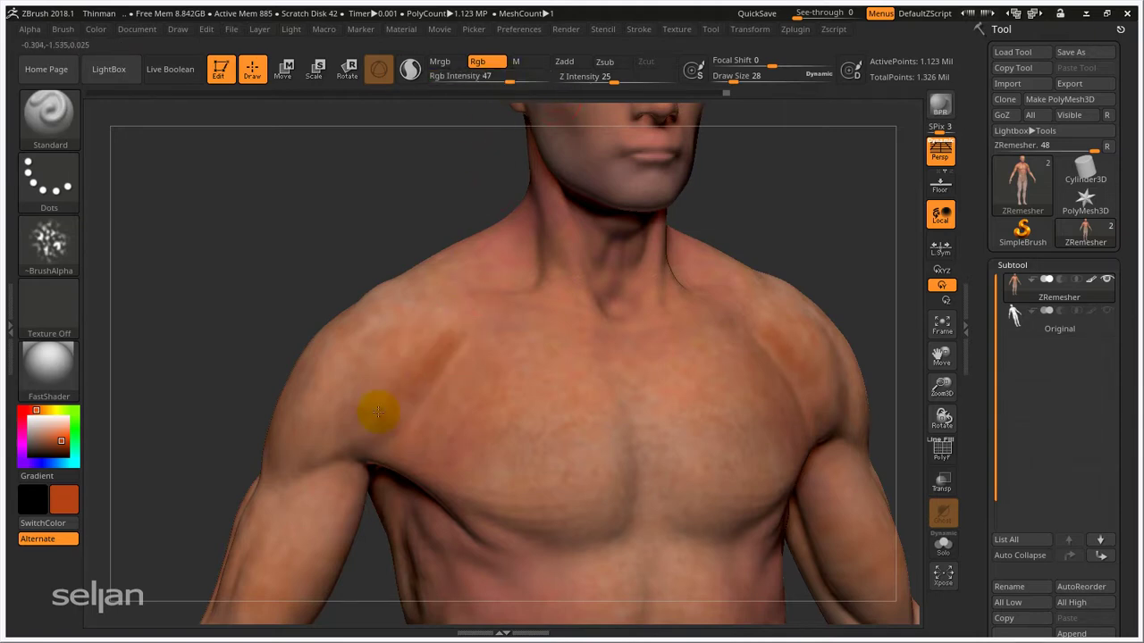
mouse_move(439, 349)
right_down()
mouse_move(405, 357)
mouse_move(380, 386)
right_up()
mouse_move(384, 413)
mouse_down()
mouse_move(414, 362)
mouse_move(393, 397)
mouse_up()
right_drag(434, 365, 384, 322)
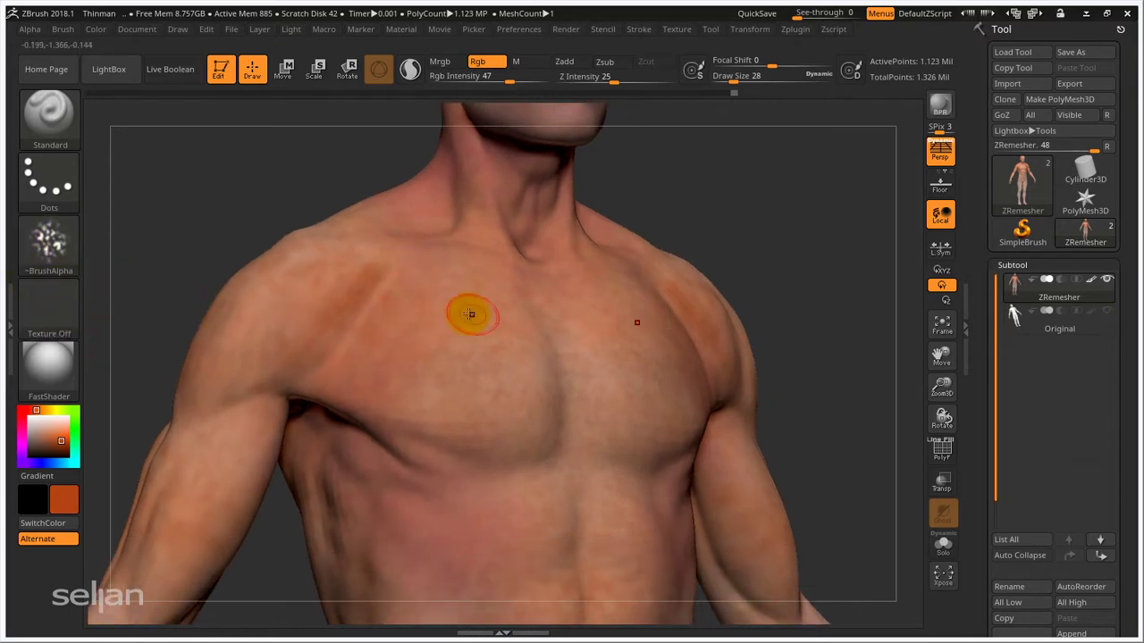
Step: Turn off the brush alpha and paint dark orange strokes on the front of the shoulders and the neck
click(49, 241)
click(127, 256)
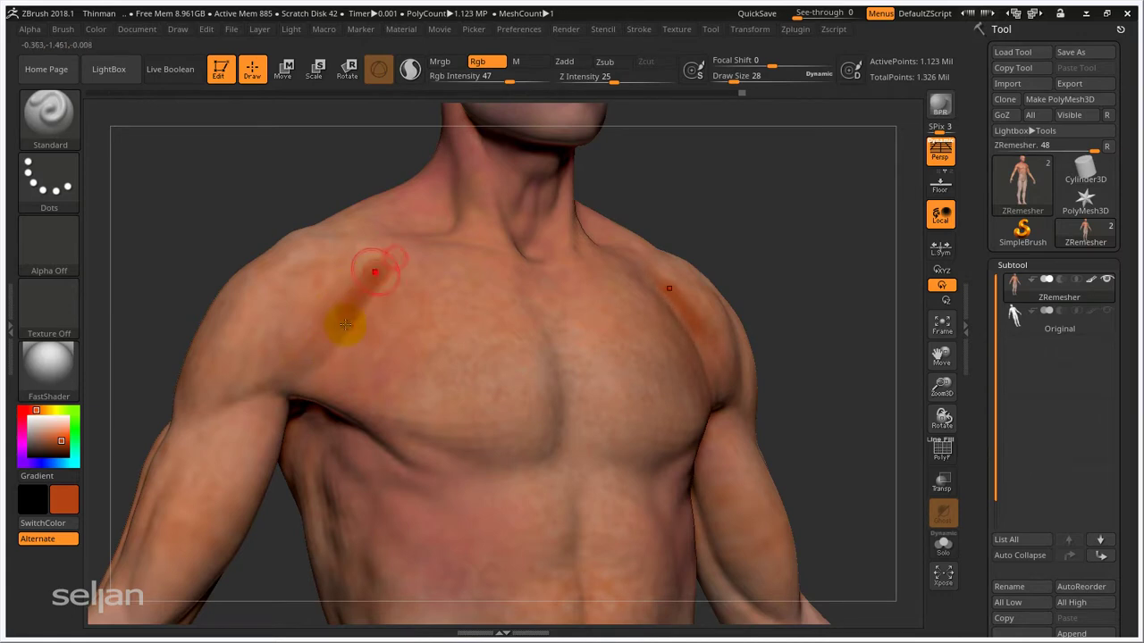
right_drag(439, 401, 392, 297)
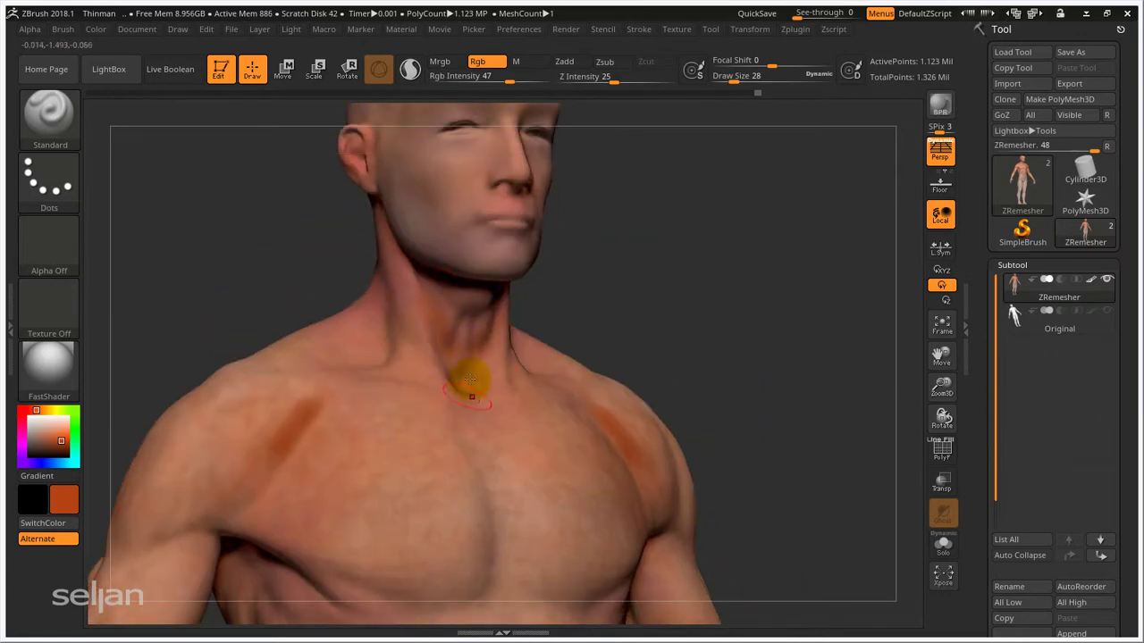
ctrl+right_drag(470, 379, 460, 319)
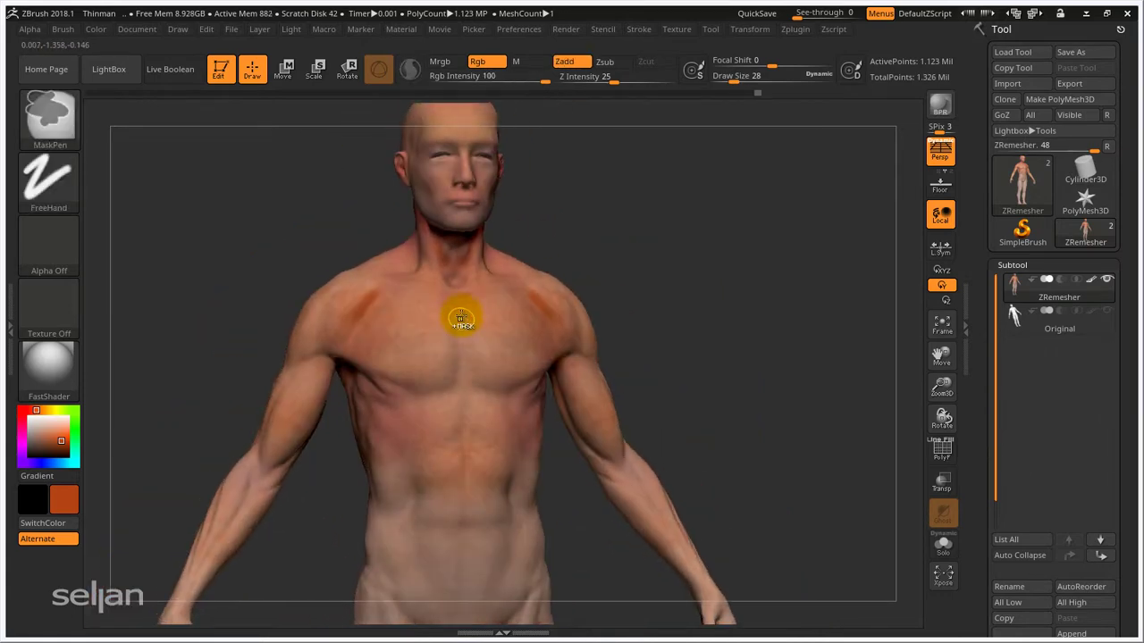
Step: Undo the latest dark orange strokes on the shoulders and neck
key(ctrl+z)
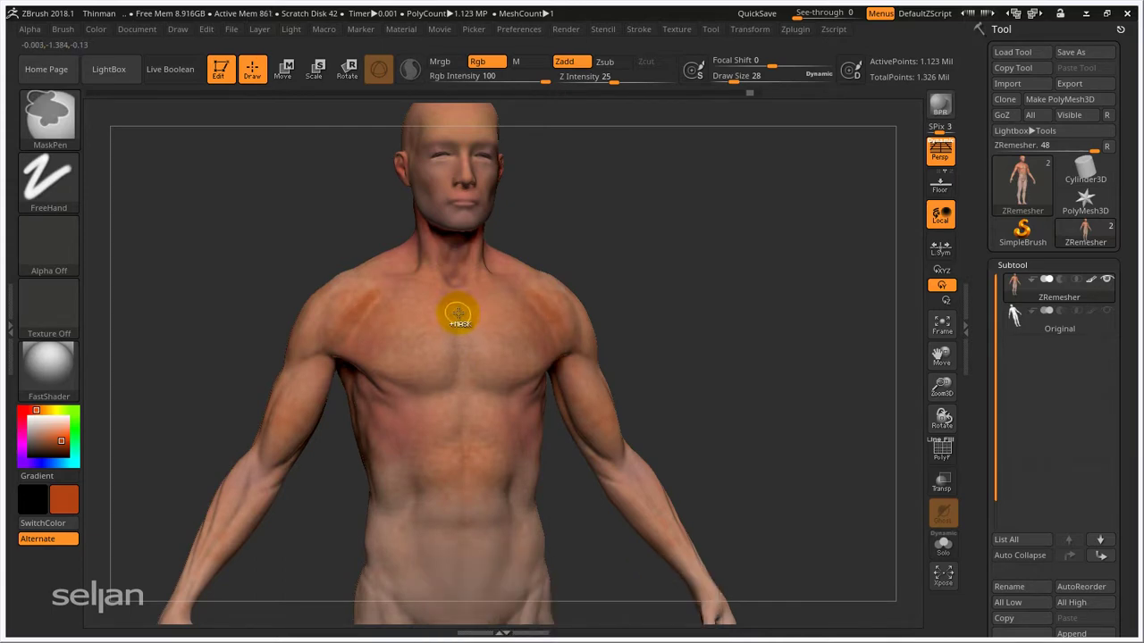
key(ctrl+z)
alt+right_drag(471, 299, 507, 379)
mouse_move(433, 349)
alt+right_down()
mouse_move(567, 331)
mouse_move(523, 307)
alt+right_up()
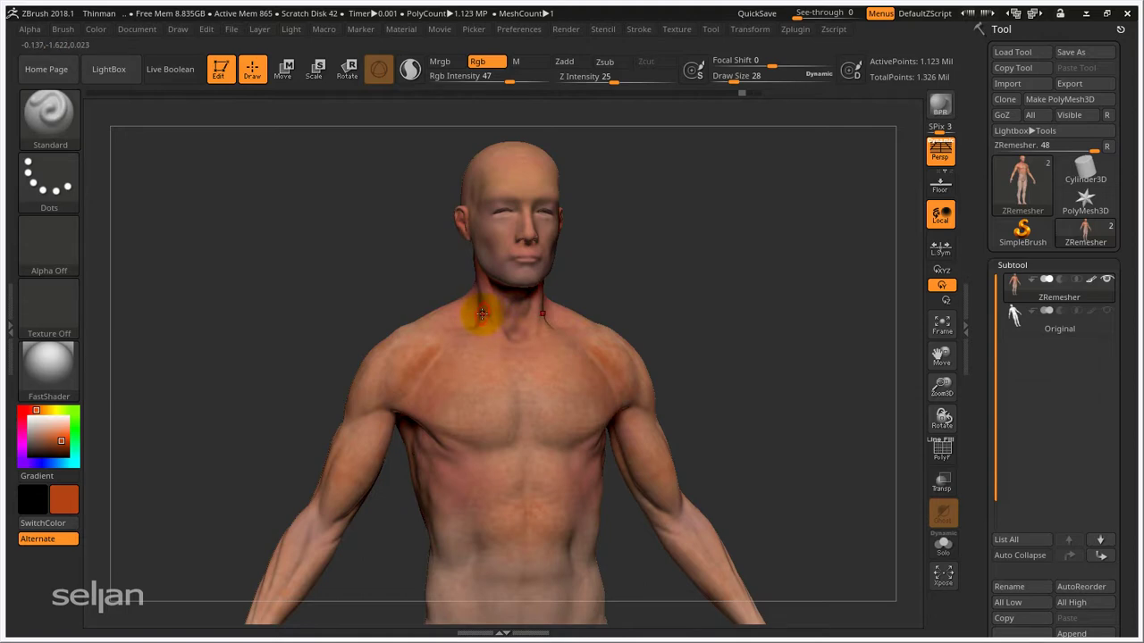
alt+right_drag(482, 315, 536, 302)
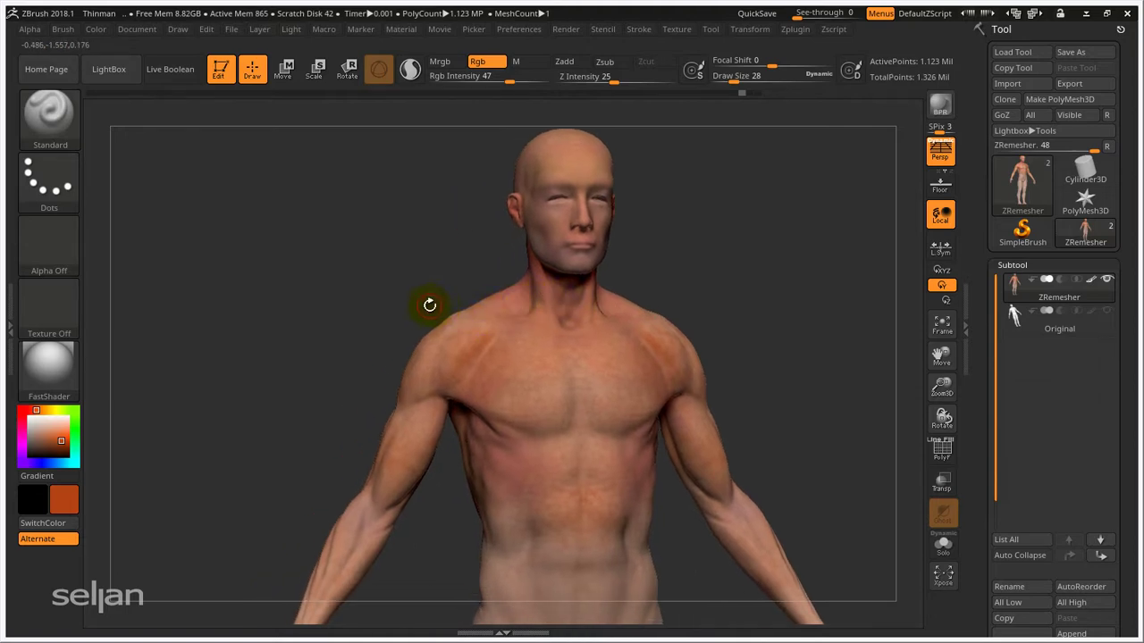
Step: Import the image A_Skintones.jpg from the ZbrushBeginner folder as a texture
click(679, 30)
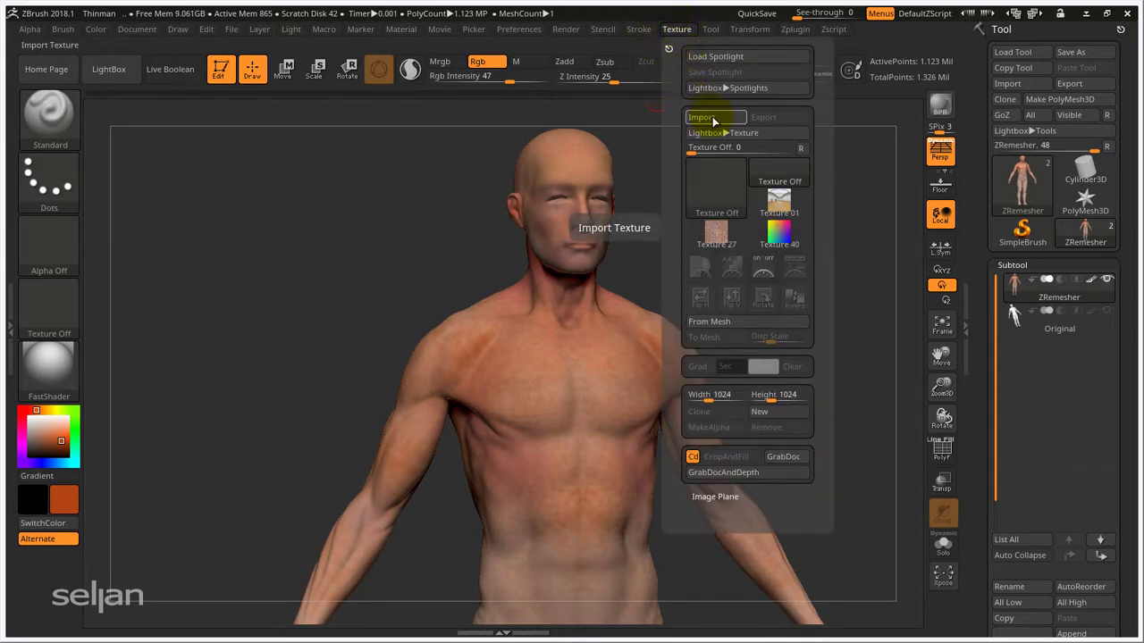
click(714, 119)
click(447, 234)
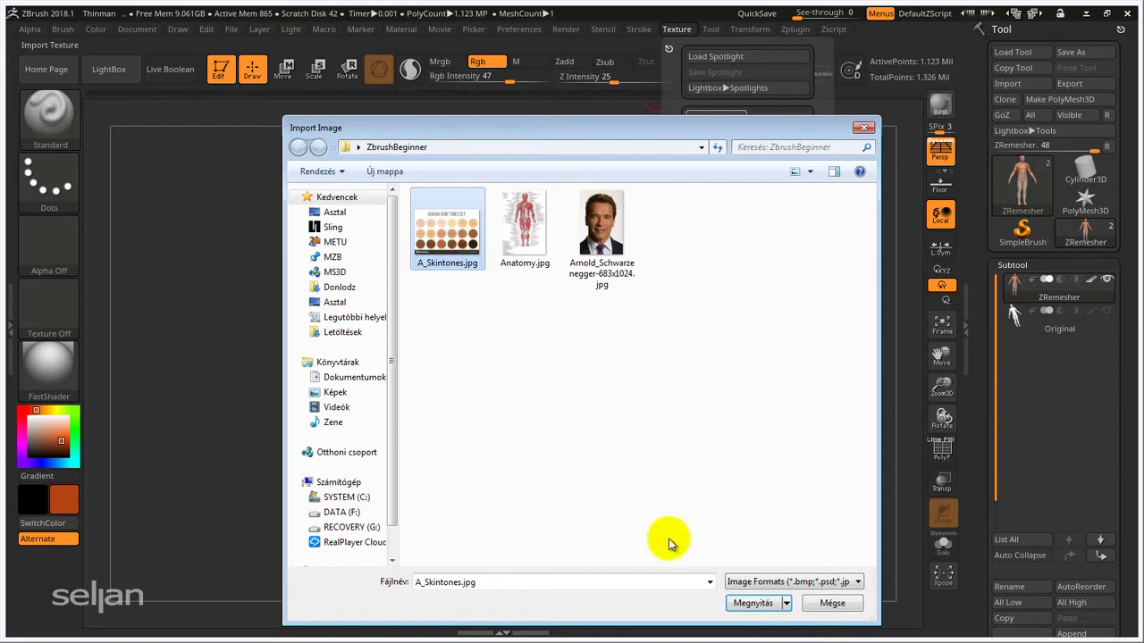
click(753, 603)
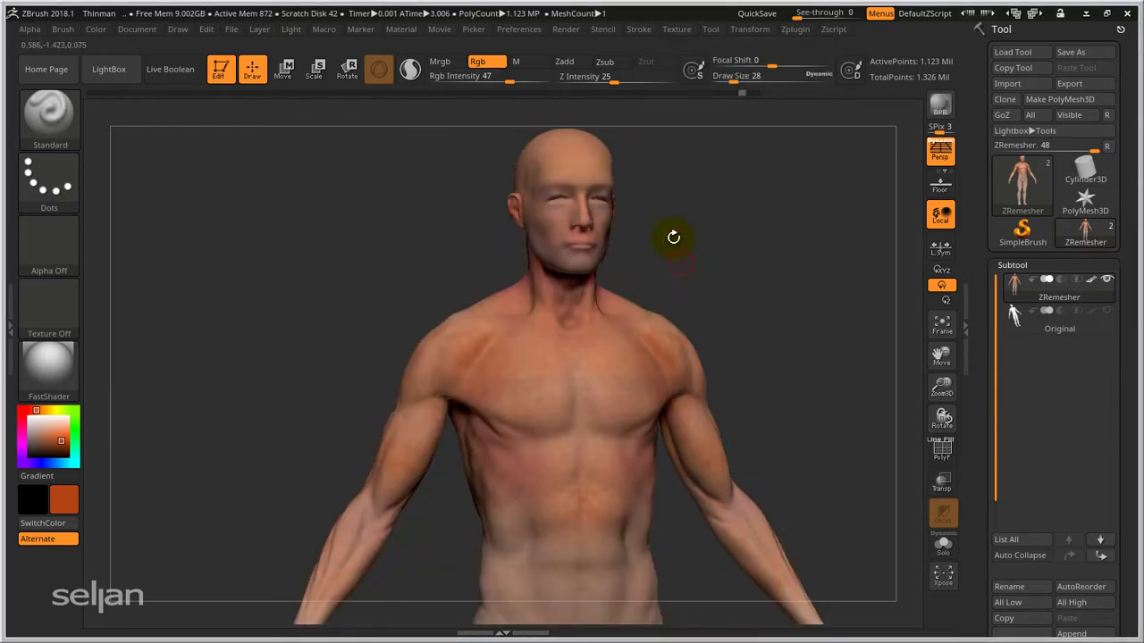
Step: Select the A_Skintones texture and add it to Spotlight
click(679, 30)
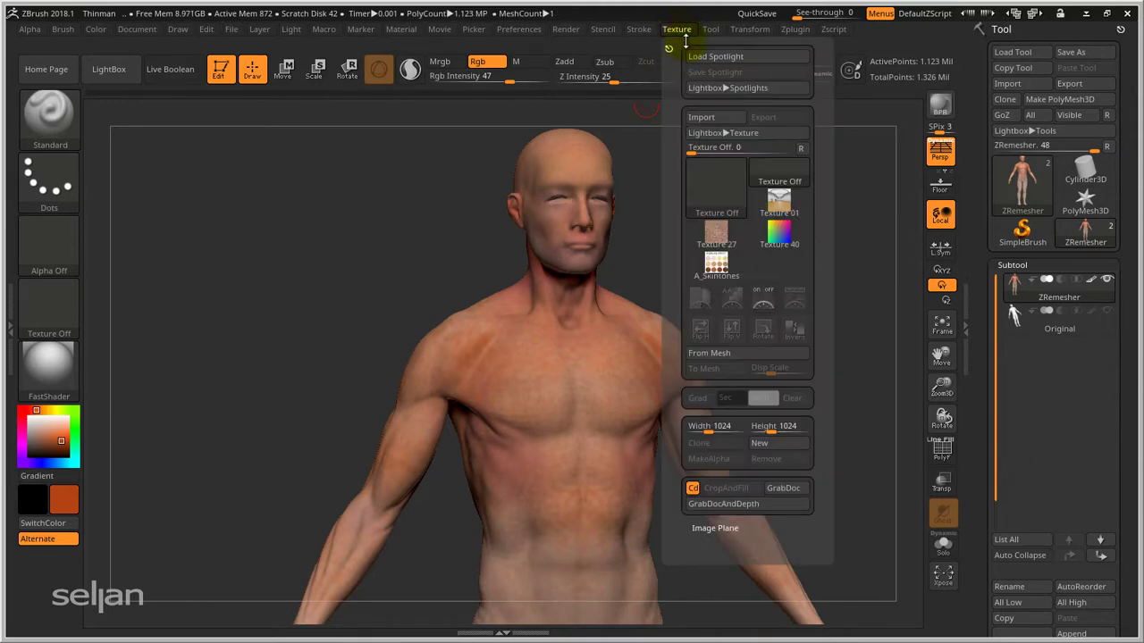
click(716, 264)
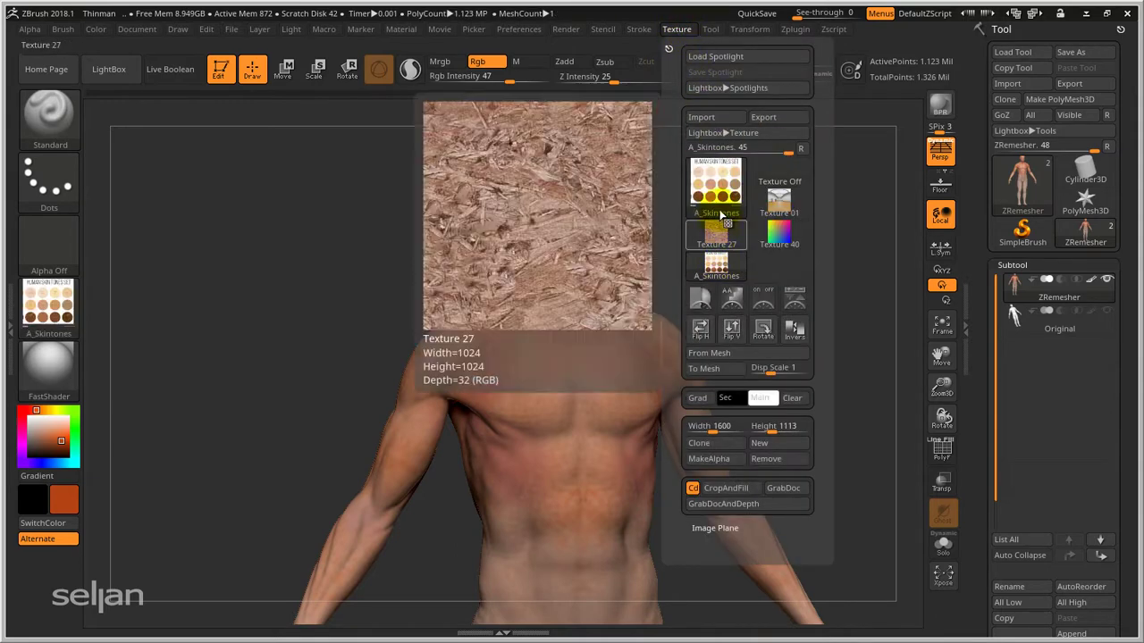
mouse_move(728, 217)
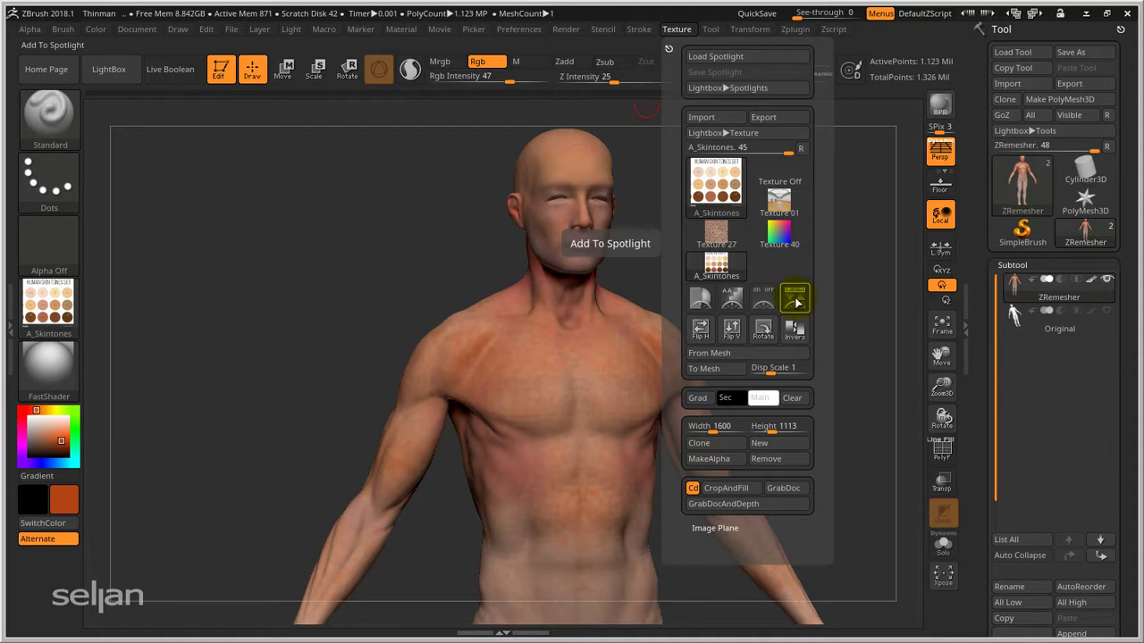
click(796, 303)
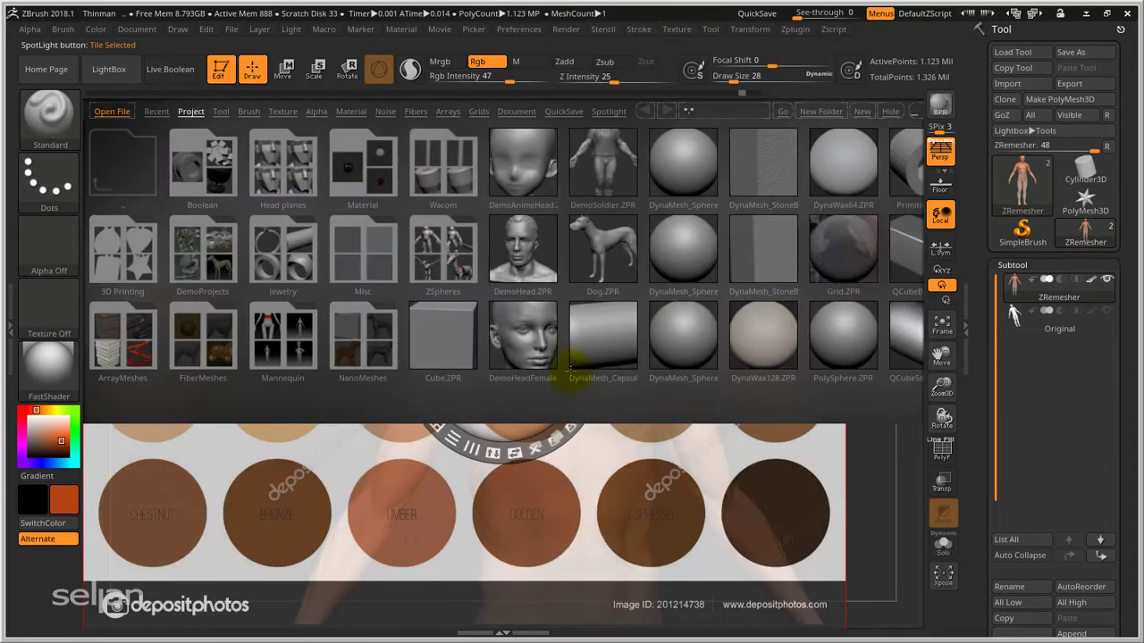
Step: Scale down the skin-tone chart in Spotlight and place it in the canvas's upper-left area, clear of the figure's torso
click(589, 454)
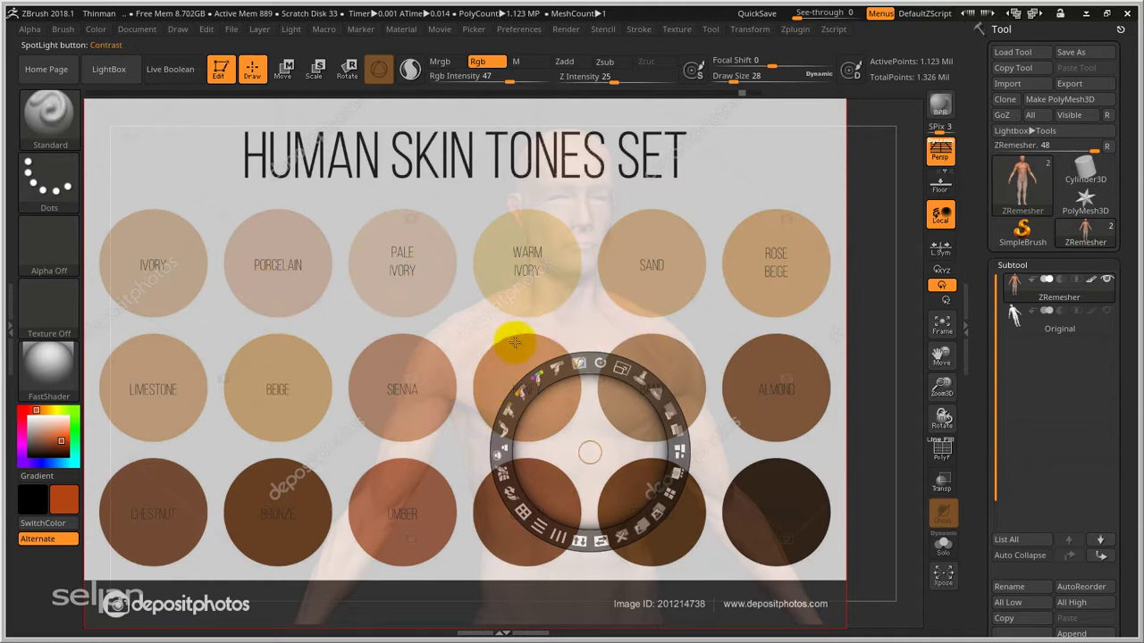
drag(588, 453, 655, 271)
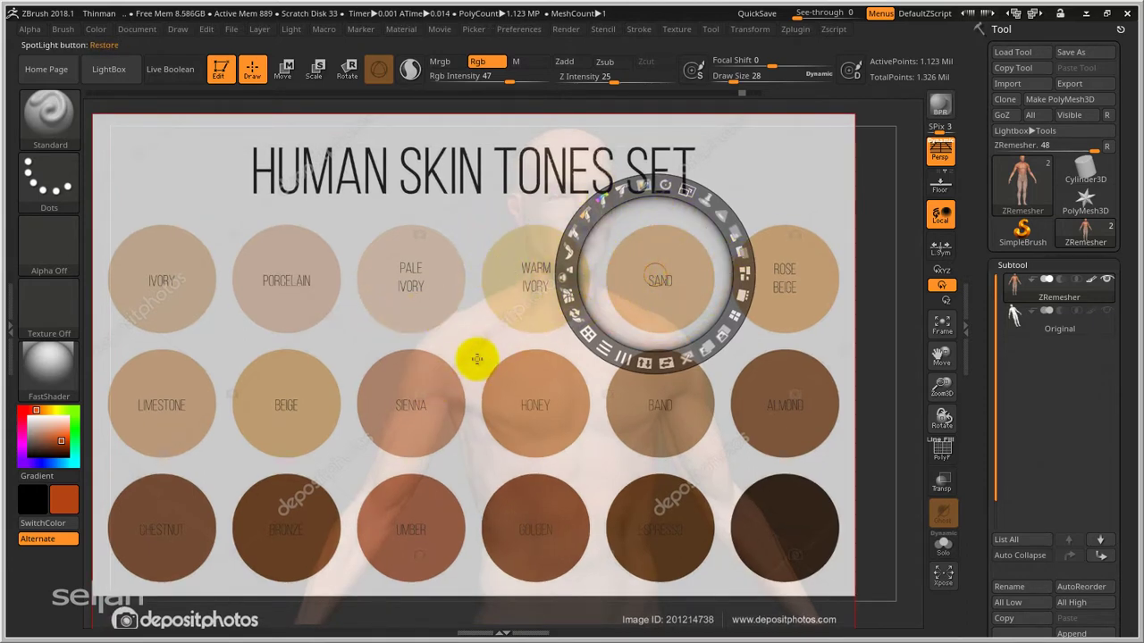
click(493, 335)
mouse_move(494, 335)
mouse_down()
mouse_move(497, 388)
mouse_move(565, 350)
mouse_move(553, 294)
mouse_move(504, 334)
mouse_move(282, 282)
mouse_move(477, 341)
mouse_up()
mouse_move(511, 306)
mouse_down()
mouse_move(531, 311)
mouse_move(528, 301)
mouse_up()
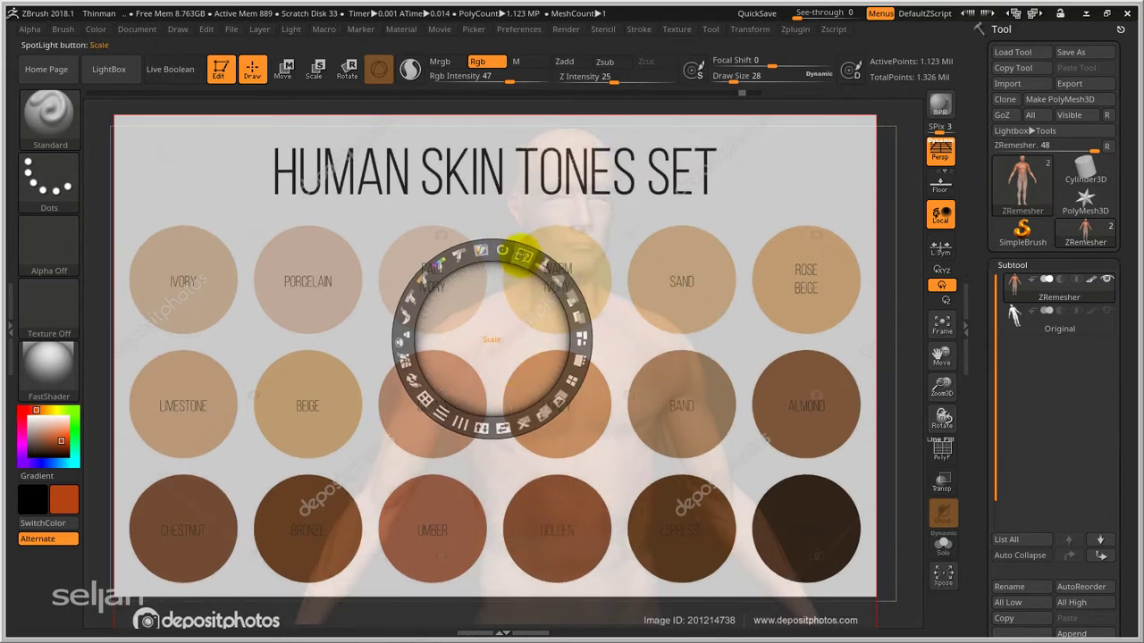
drag(524, 258, 319, 217)
drag(309, 264, 569, 204)
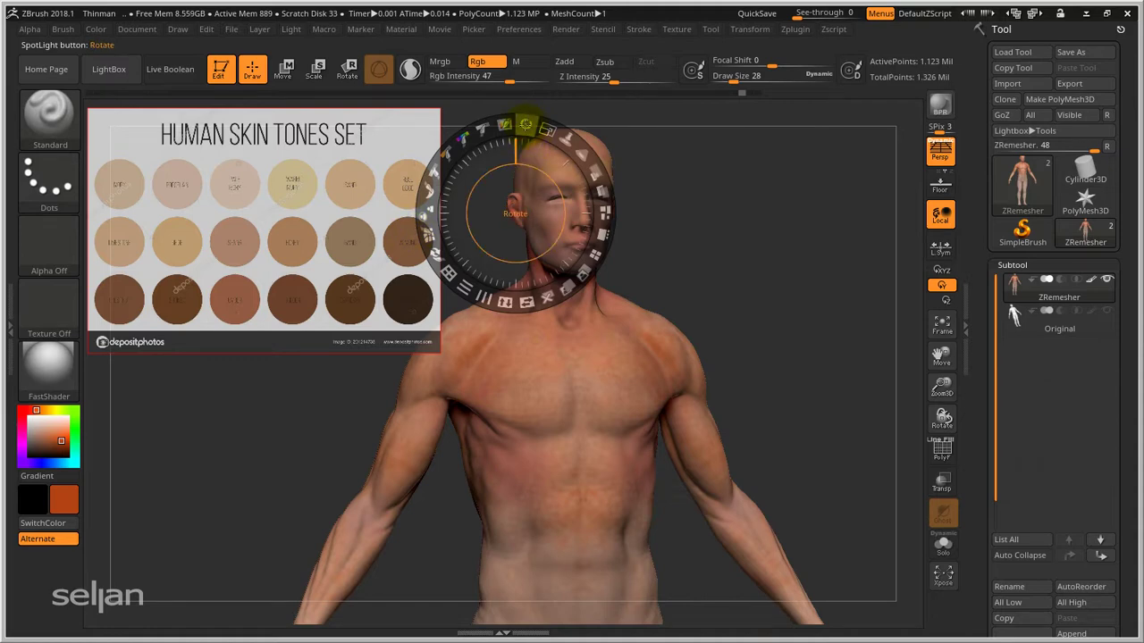
Step: Try rotating the skin-tone chart and turn it back upright, then centre the Spotlight dial on it and leave Spotlight editing
drag(525, 125, 487, 130)
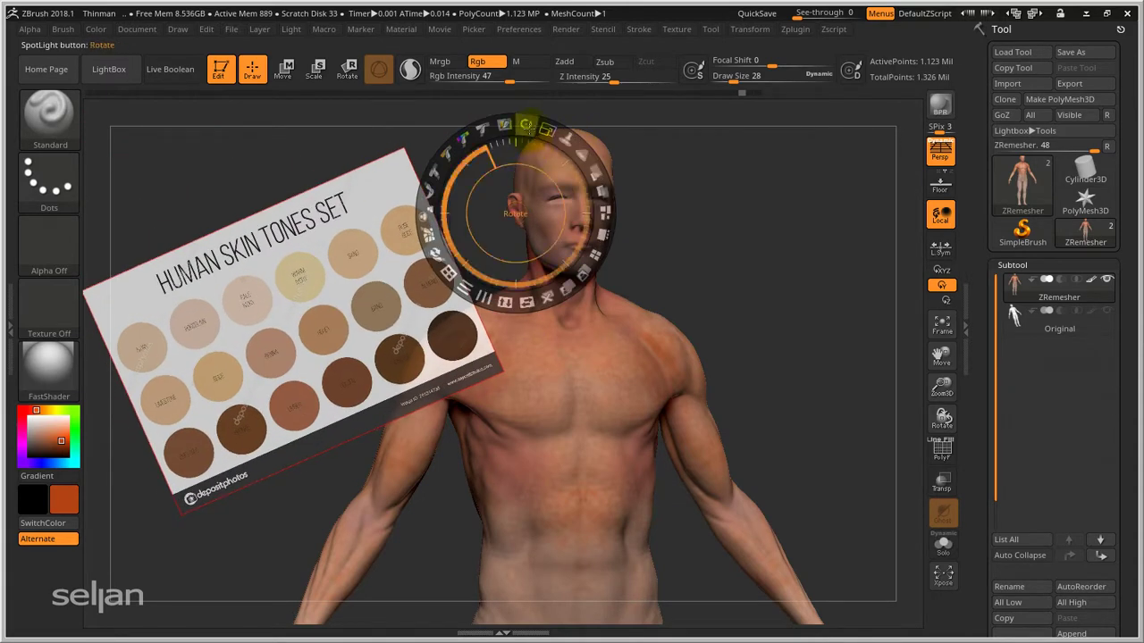
drag(526, 125, 563, 137)
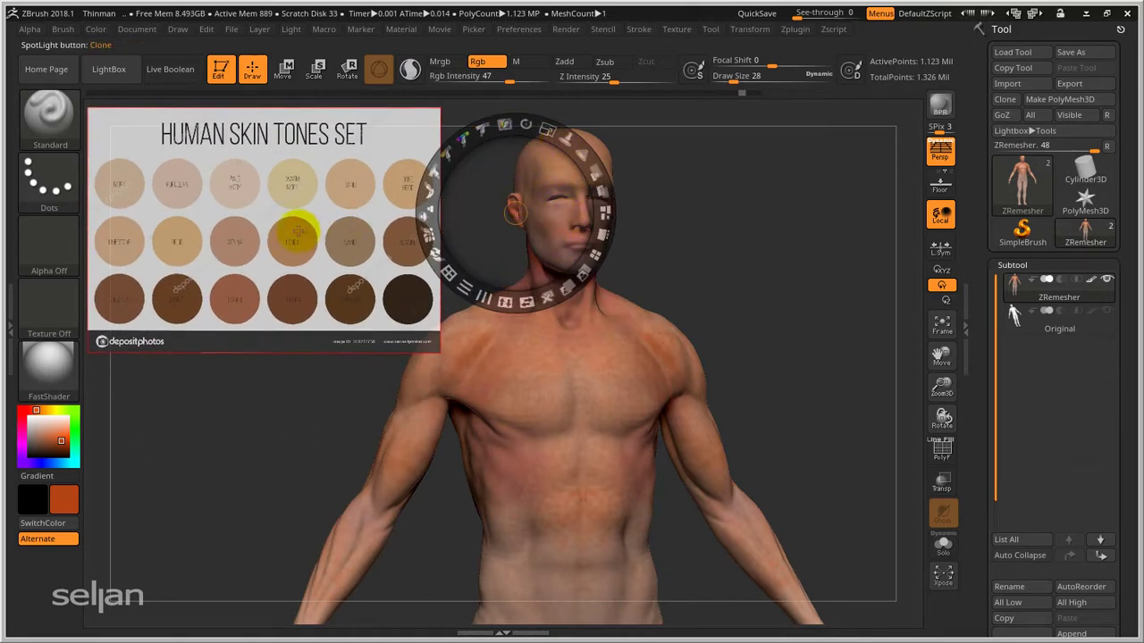
mouse_move(547, 131)
mouse_down()
mouse_move(576, 147)
mouse_move(547, 133)
mouse_up()
drag(514, 210, 269, 209)
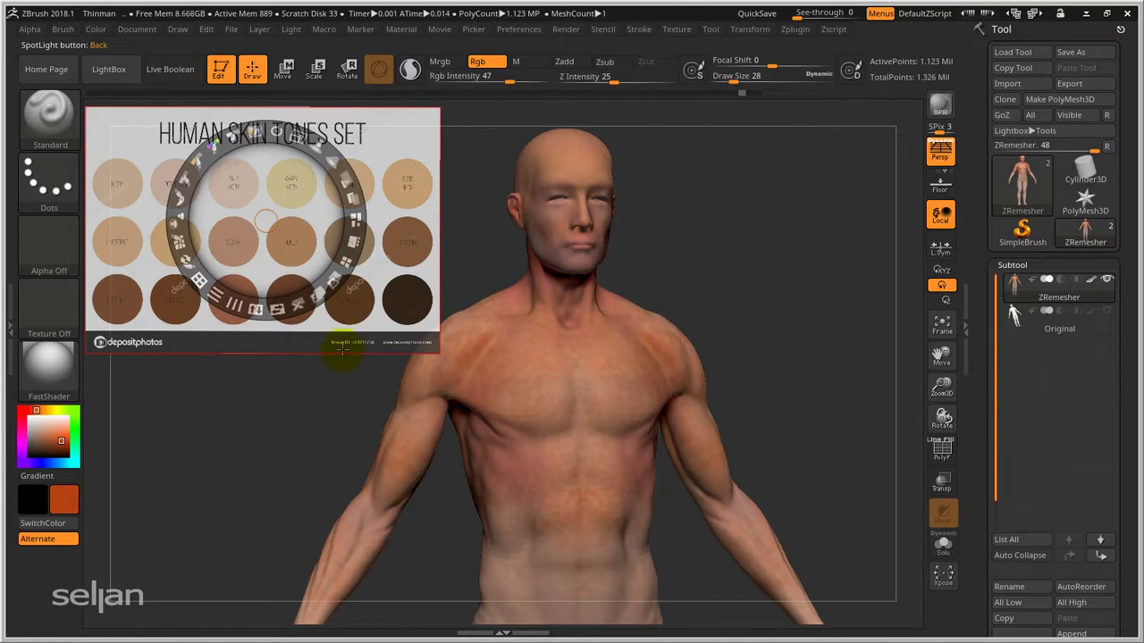
key(z)
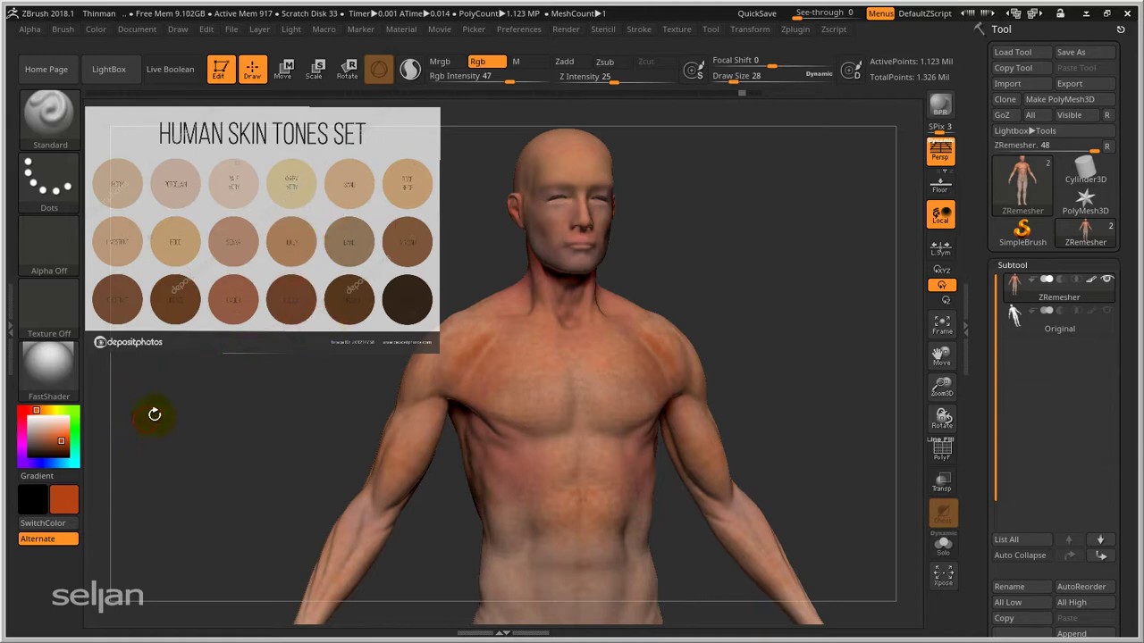
Step: Try to pick a paint colour from the chart's darker swatches with Spotlight editing off
click(50, 436)
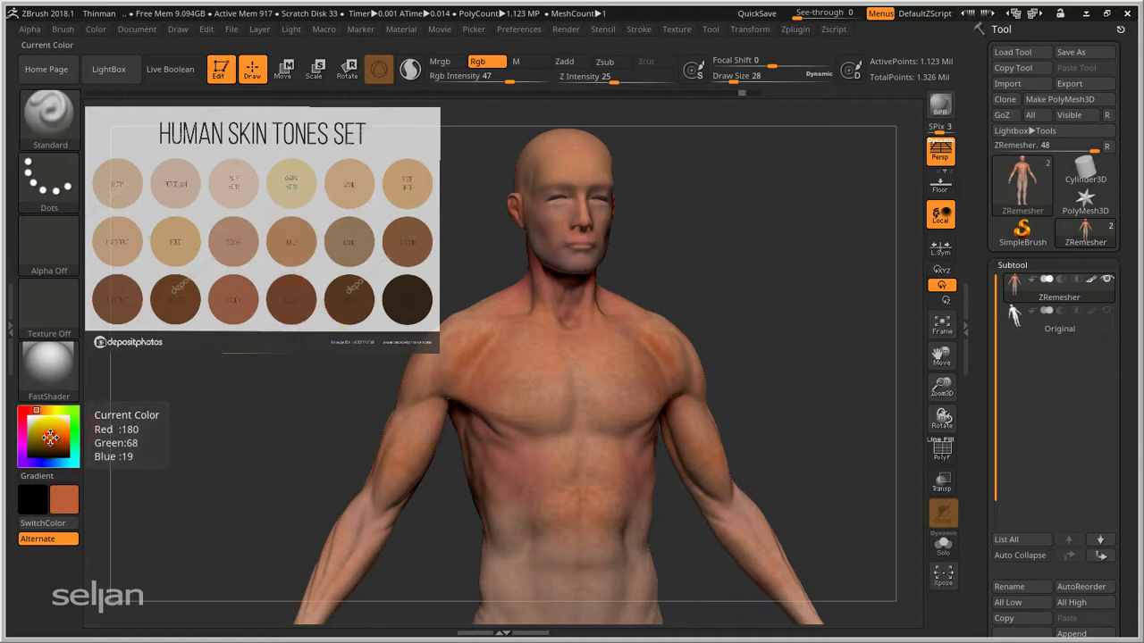
drag(50, 436, 161, 393)
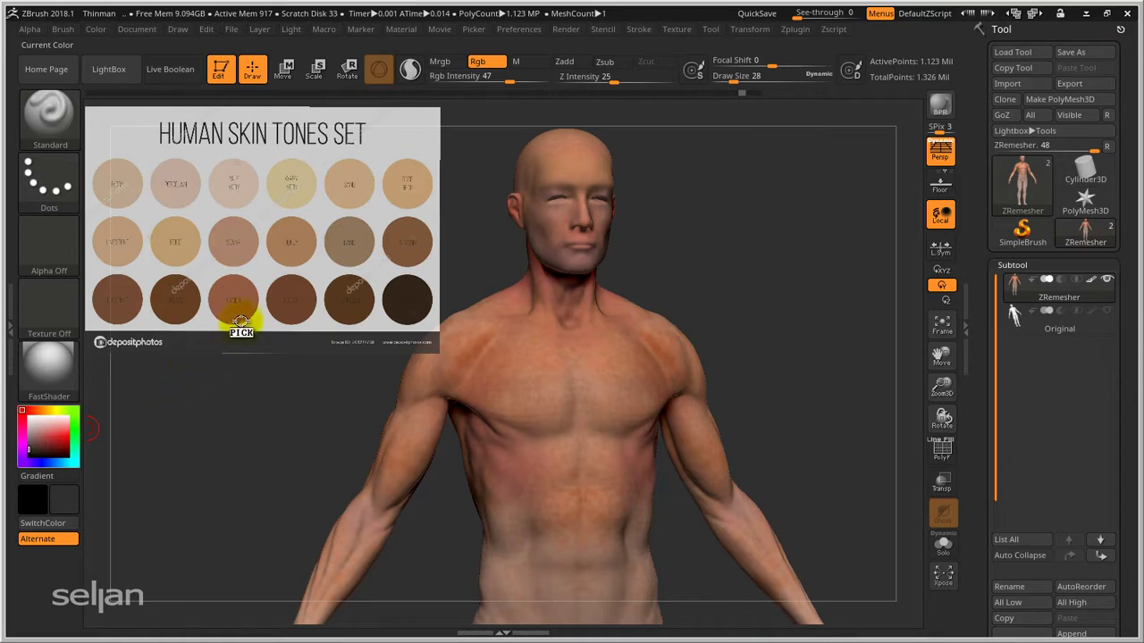
drag(241, 308, 281, 300)
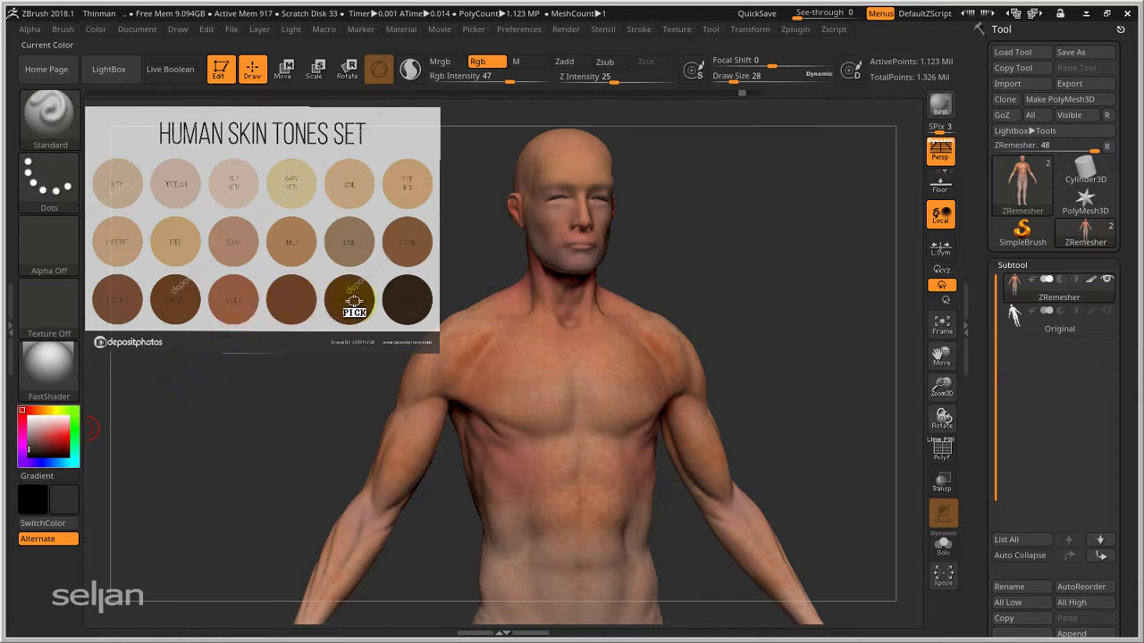
mouse_move(353, 301)
mouse_down()
mouse_move(349, 246)
mouse_move(407, 248)
mouse_move(353, 243)
mouse_move(270, 269)
mouse_move(293, 247)
mouse_move(224, 245)
mouse_move(286, 234)
mouse_move(247, 235)
mouse_move(301, 245)
mouse_move(316, 288)
mouse_move(357, 300)
mouse_up()
mouse_move(451, 313)
mouse_down()
mouse_move(465, 329)
mouse_move(474, 321)
mouse_move(479, 349)
mouse_move(513, 358)
mouse_move(510, 375)
mouse_move(474, 340)
mouse_move(536, 322)
mouse_move(436, 354)
mouse_move(416, 388)
mouse_move(438, 350)
mouse_move(456, 344)
mouse_move(345, 296)
mouse_move(262, 294)
mouse_move(268, 244)
mouse_move(222, 239)
mouse_move(217, 250)
mouse_up()
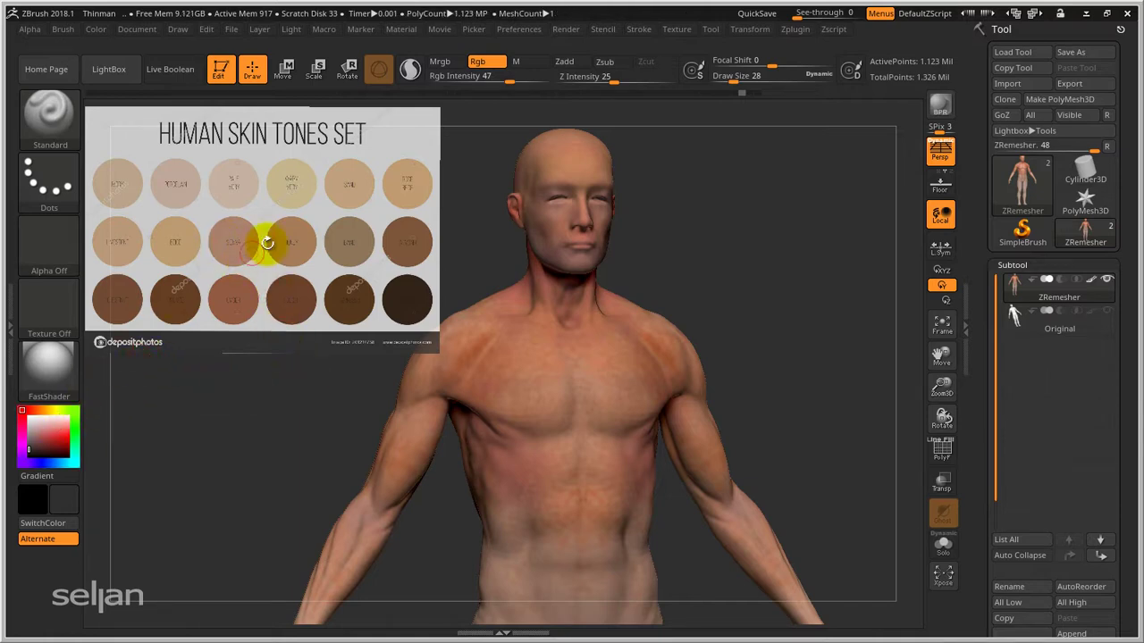
Step: Reactivate Spotlight editing, pick the Bronze swatch's brown as the paint colour, and leave Spotlight editing
key(z)
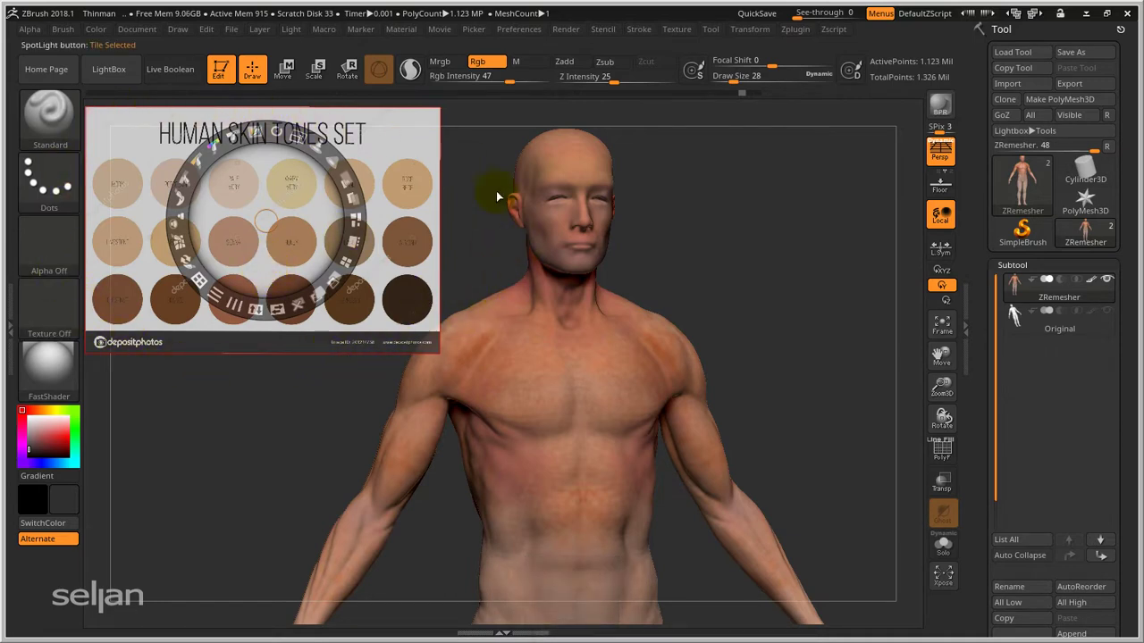
drag(57, 436, 180, 315)
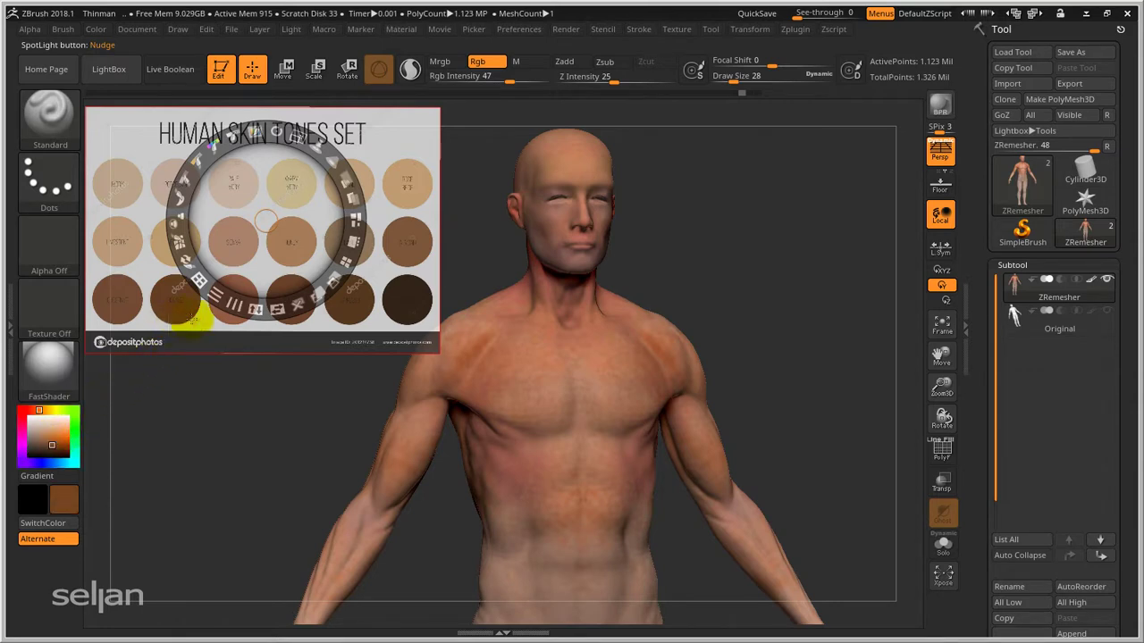
key(z)
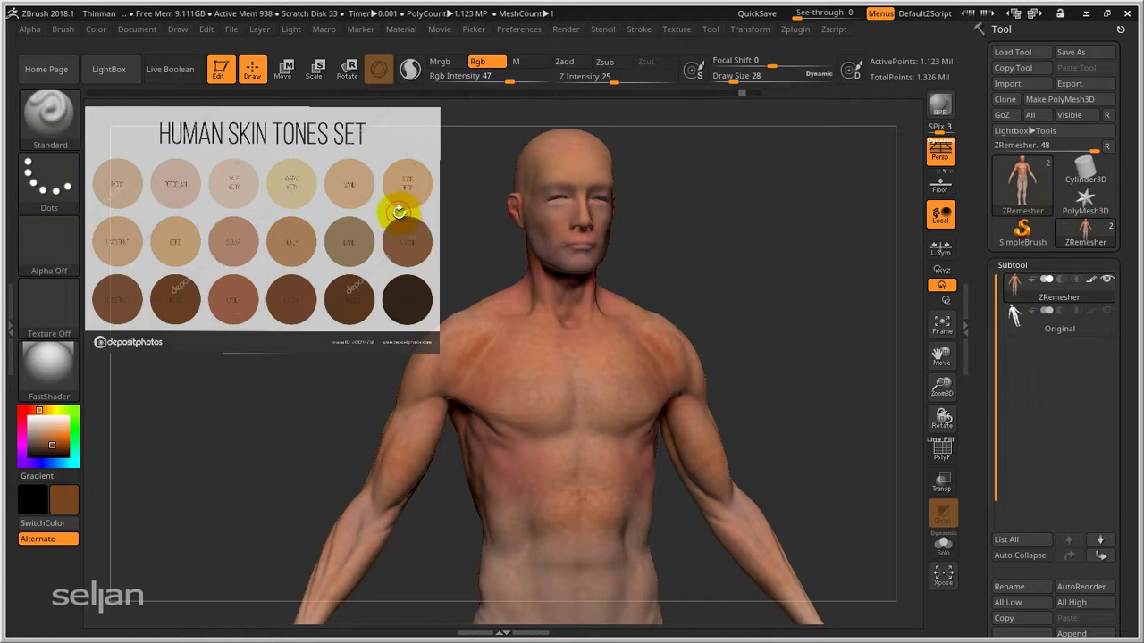
Step: Set the draw size to 192 and paint part of the skin-tone chart's image onto the figure's upper back
mouse_move(593, 341)
alt+right_down()
mouse_move(510, 267)
mouse_move(577, 327)
mouse_move(460, 336)
mouse_move(600, 317)
mouse_move(515, 311)
mouse_move(563, 331)
mouse_move(631, 325)
mouse_move(576, 314)
mouse_move(429, 248)
alt+right_up()
key(s)
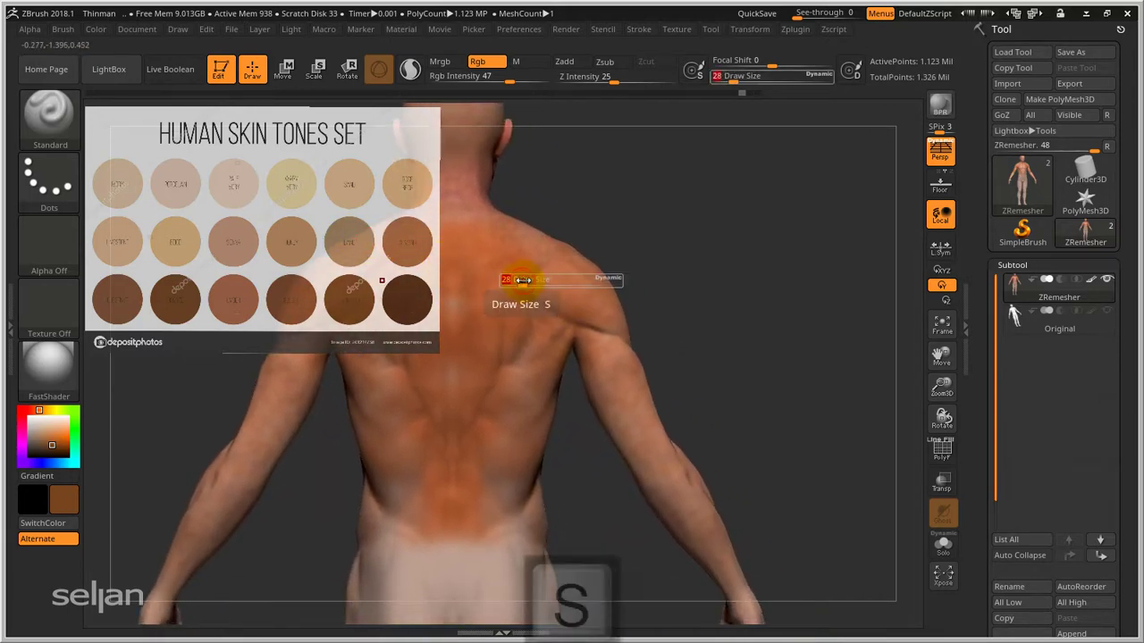
drag(510, 277, 554, 281)
alt+right_drag(590, 275, 487, 255)
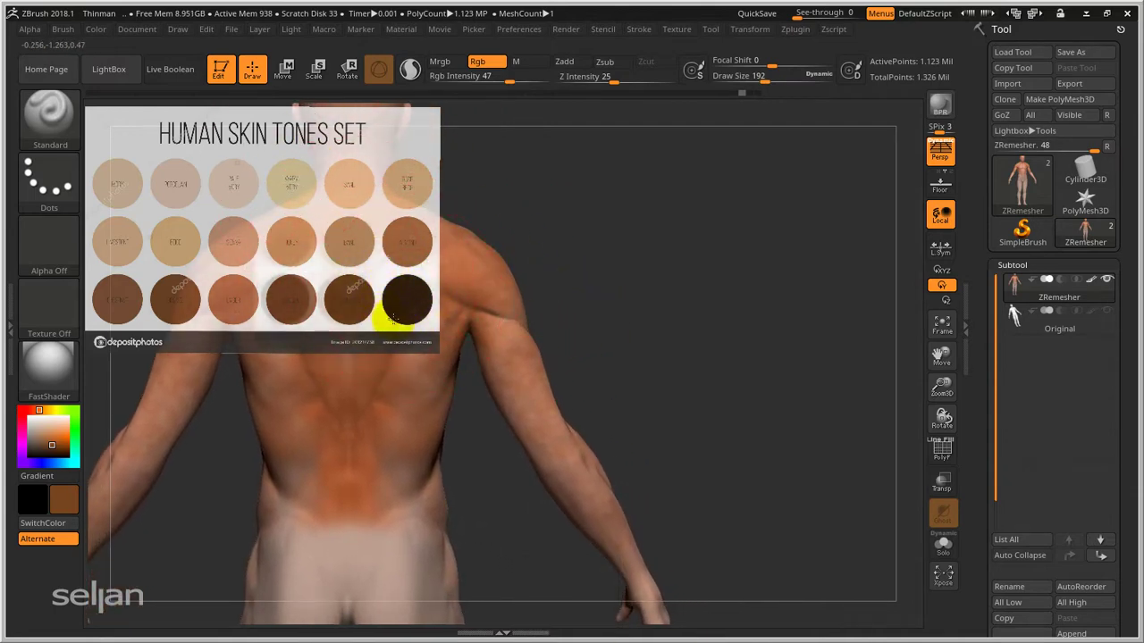
right_drag(527, 278, 757, 315)
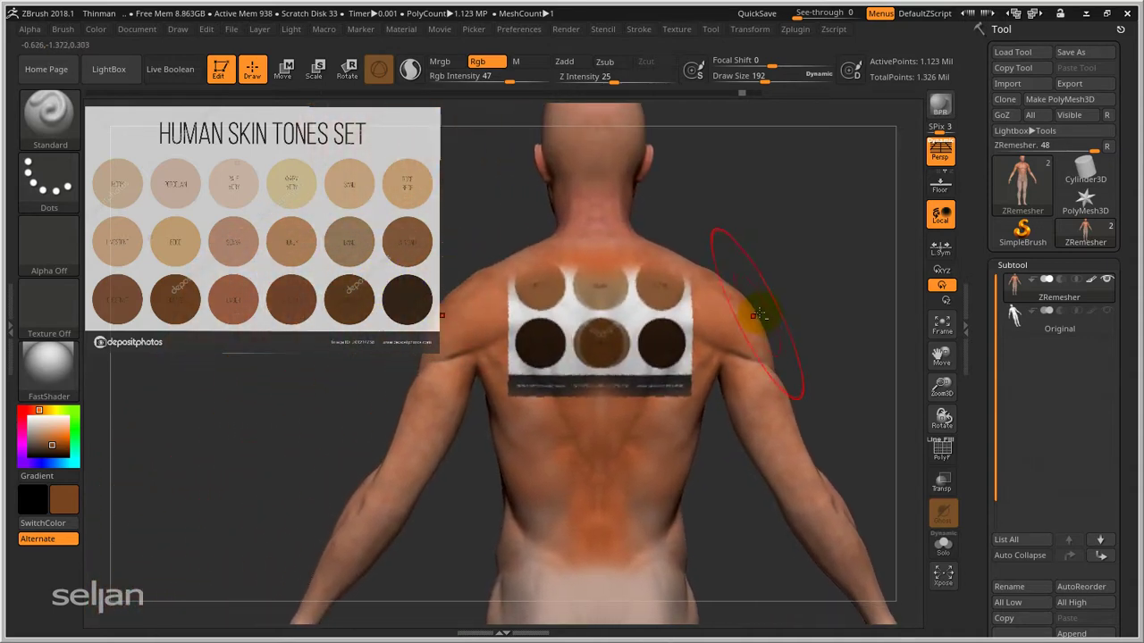
Step: Paint the corner of the chart's image onto the backs of both shoulders
drag(778, 280, 753, 276)
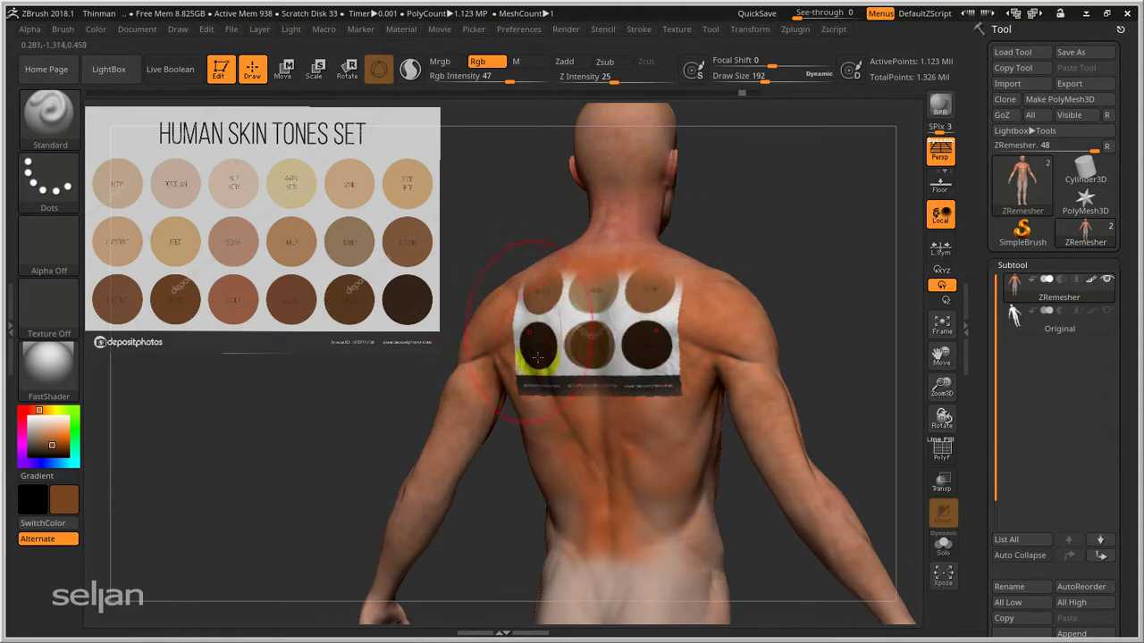
right_drag(715, 324, 510, 360)
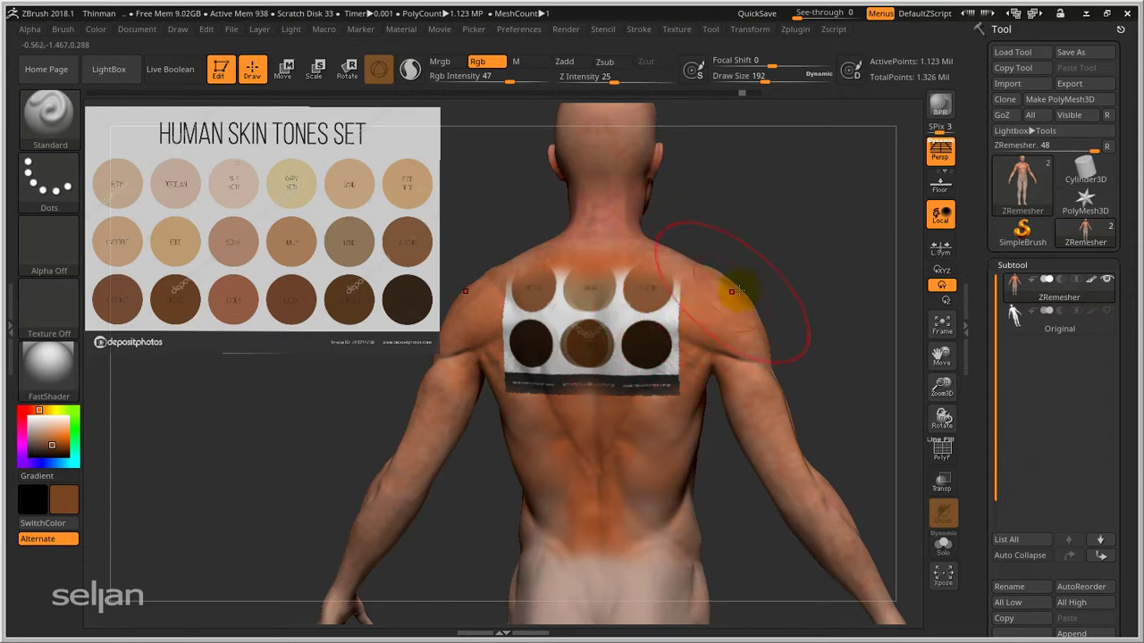
mouse_move(735, 306)
right_down()
mouse_move(458, 280)
mouse_move(613, 302)
mouse_move(572, 308)
mouse_move(620, 390)
right_up()
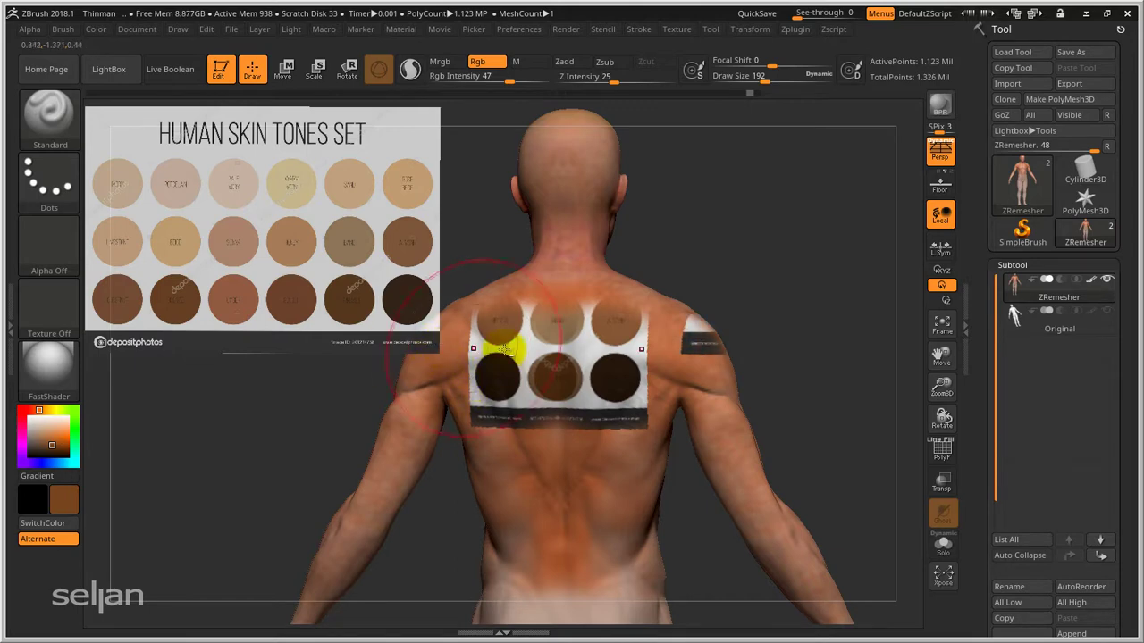
mouse_move(503, 349)
alt+right_down()
mouse_move(605, 375)
mouse_move(523, 307)
mouse_move(582, 395)
mouse_move(595, 331)
alt+right_up()
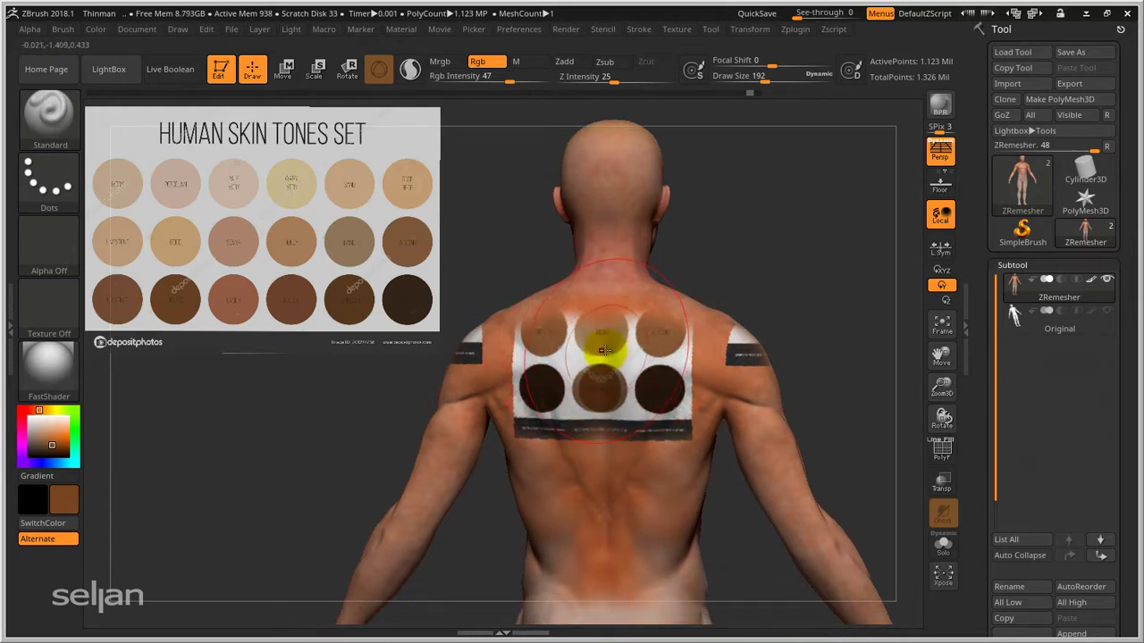
Step: Turn off Spotlight projection in the brush's Samples settings and pick a light tan from the chart as the paint colour
click(66, 30)
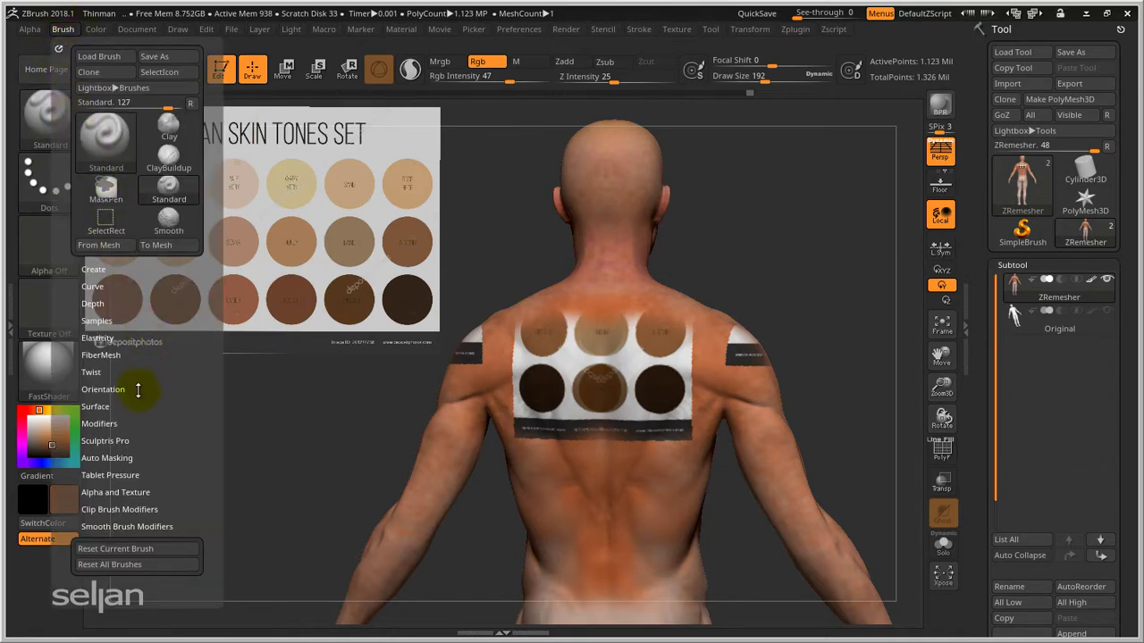
click(98, 319)
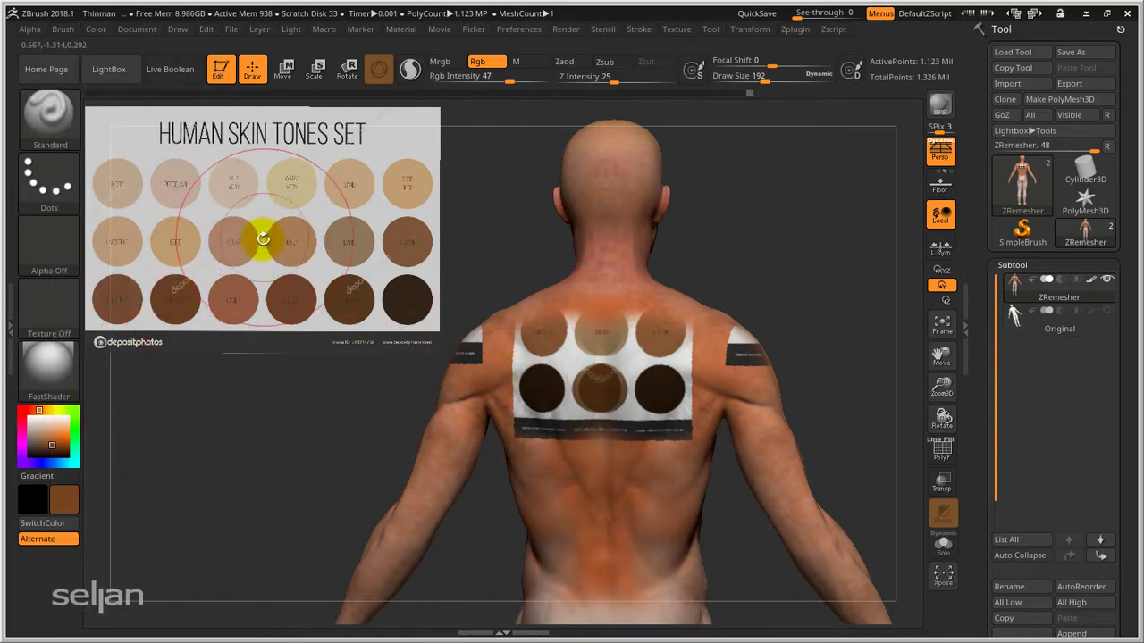
key(z)
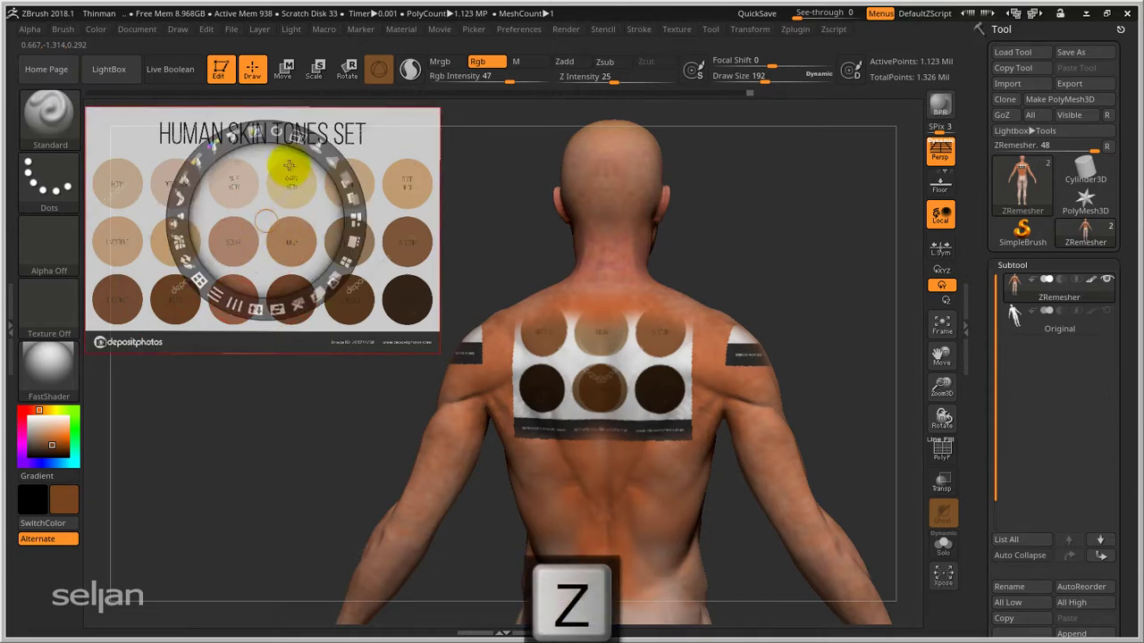
drag(49, 435, 145, 355)
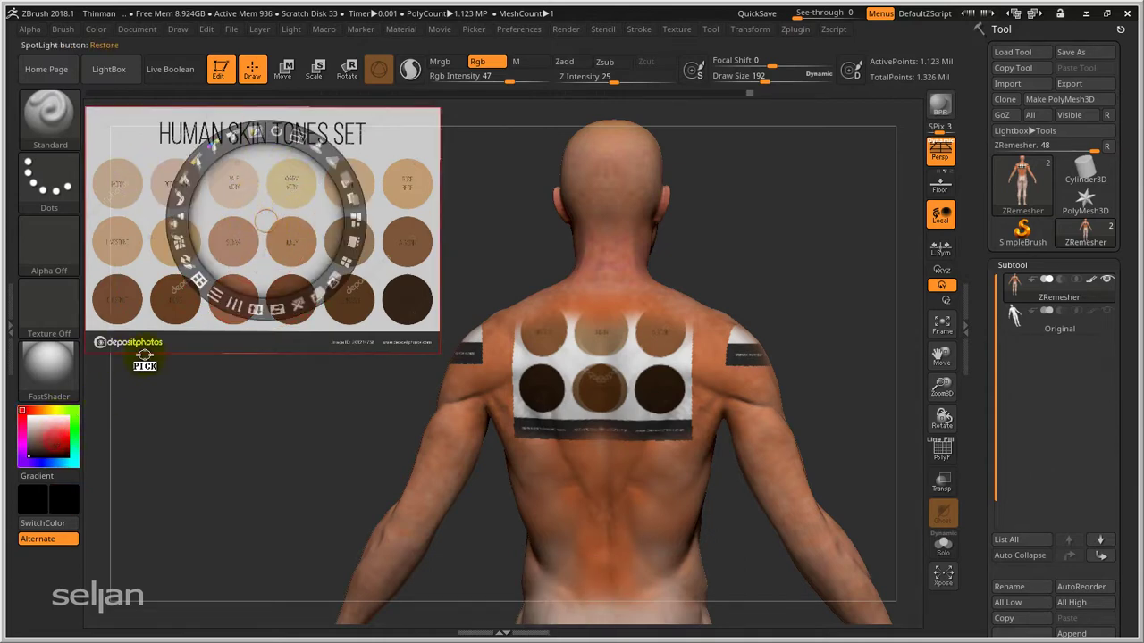
key(c)
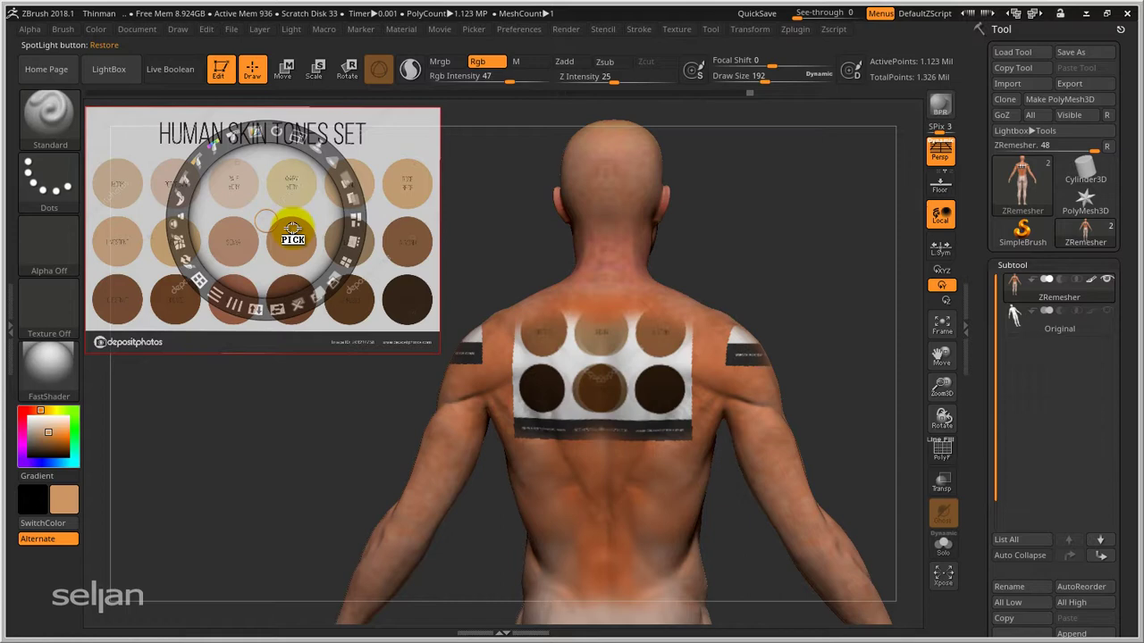
key(z)
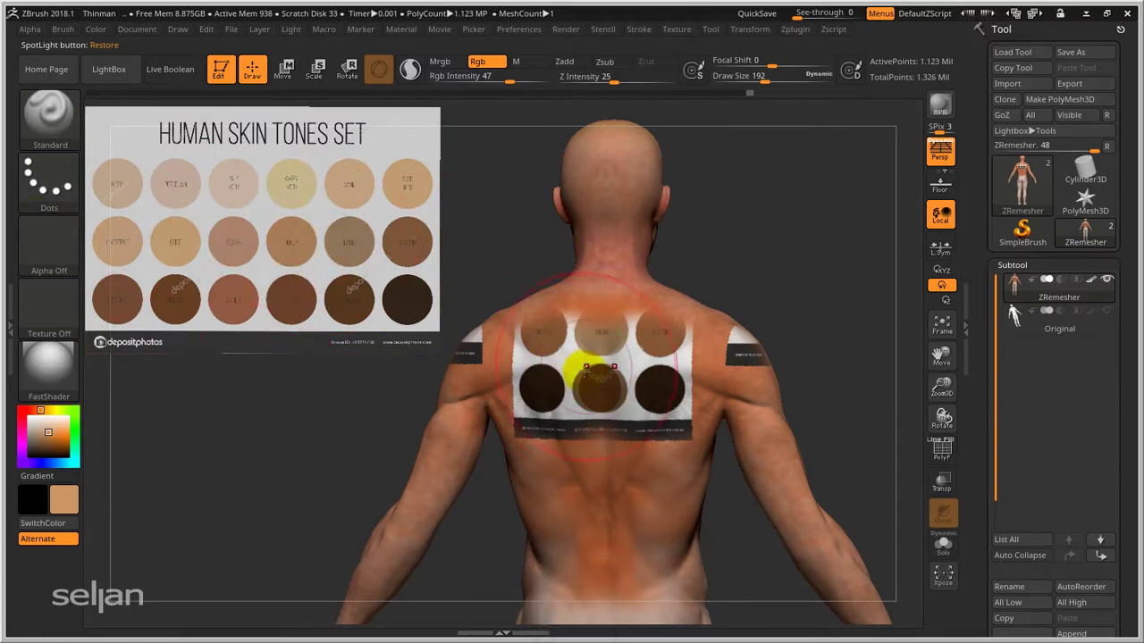
Step: Paint light tan over the chart image on the upper back, reducing the draw size to 105
click(623, 370)
mouse_move(617, 370)
mouse_down()
mouse_move(608, 319)
mouse_move(536, 388)
mouse_move(689, 350)
mouse_move(684, 370)
mouse_up()
key(s)
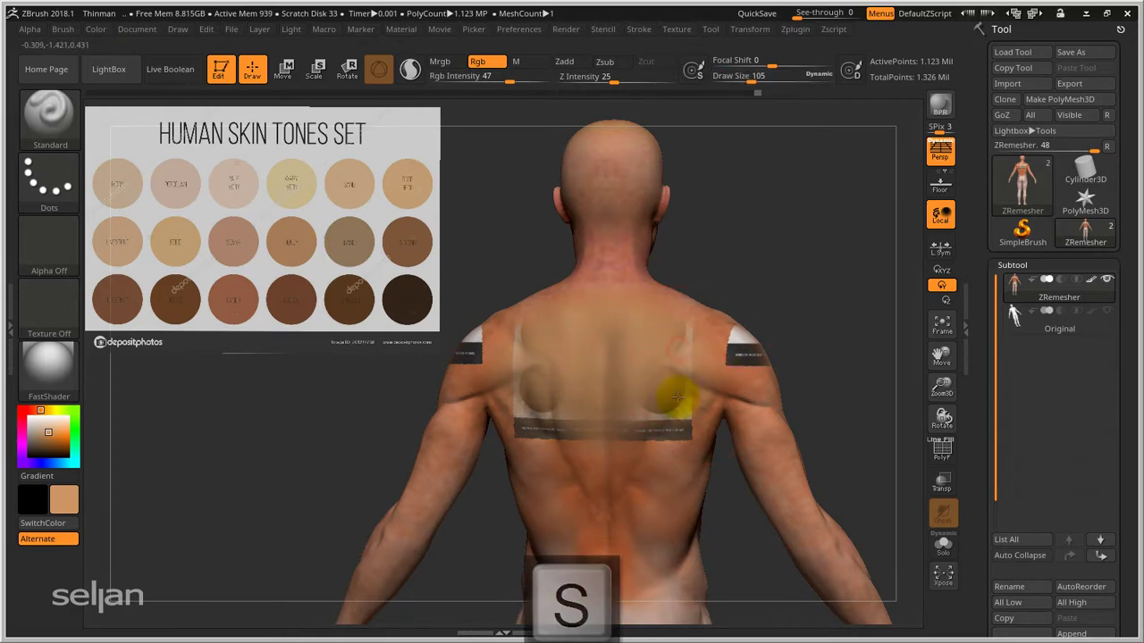
right_drag(591, 377, 584, 375)
mouse_move(584, 375)
mouse_down()
mouse_move(562, 403)
mouse_move(630, 375)
mouse_up()
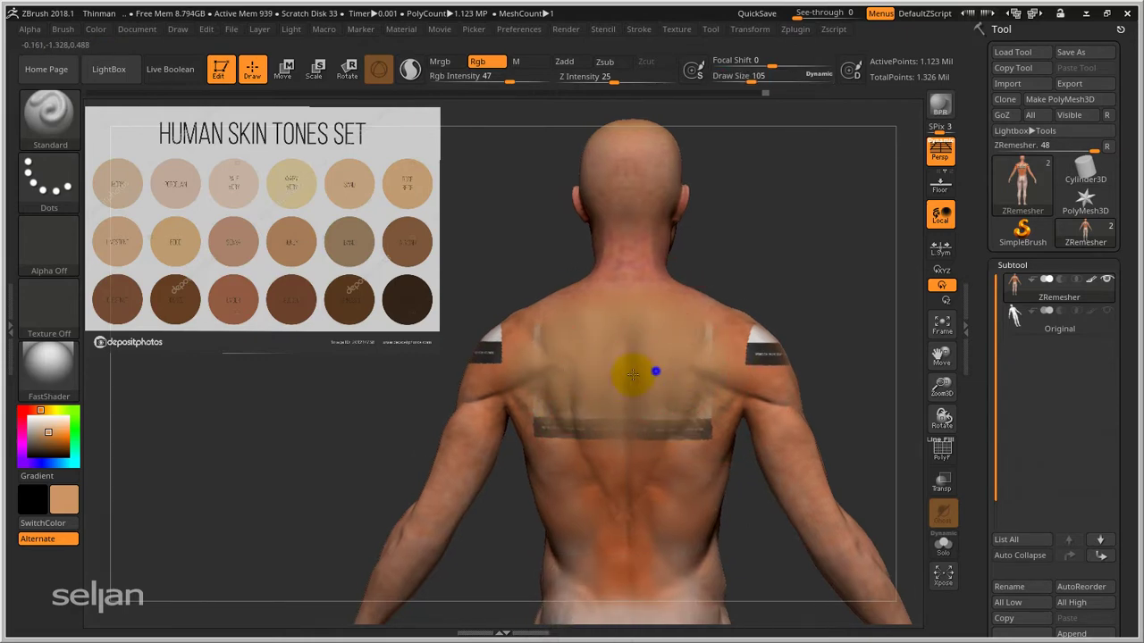
mouse_move(631, 376)
right_down()
mouse_move(688, 371)
mouse_move(544, 376)
right_up()
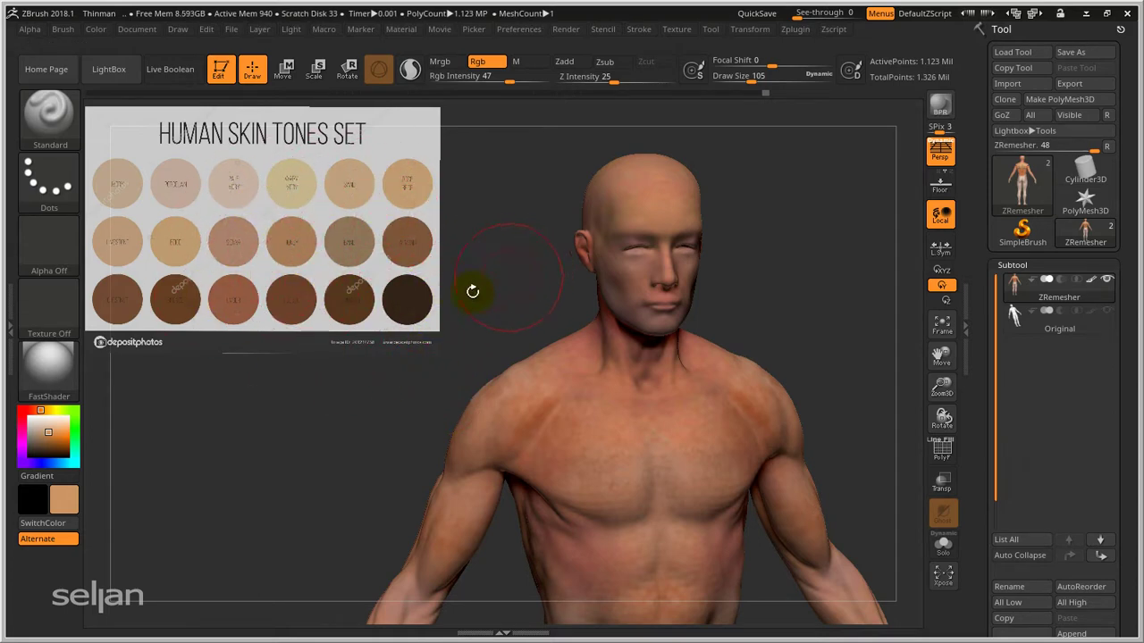
Step: Import the portrait photo Arnold_Schwarzenegger-683x1024.jpg from the ZbrushBeginner folder as a texture
drag(557, 260, 491, 315)
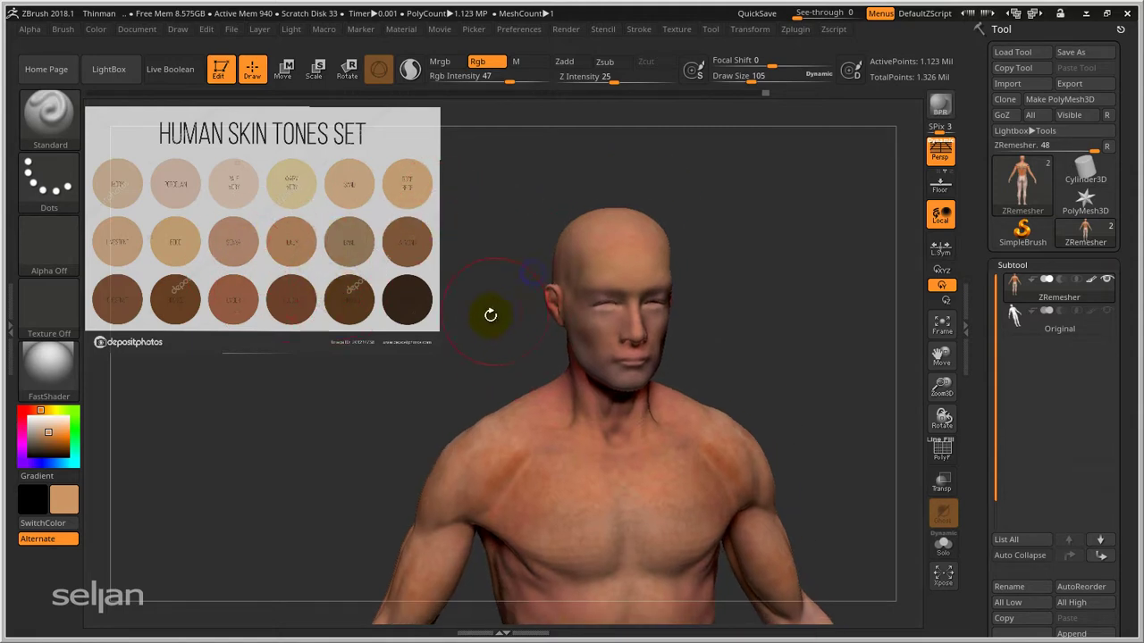
right_click(490, 313)
alt+right_drag(498, 297, 505, 248)
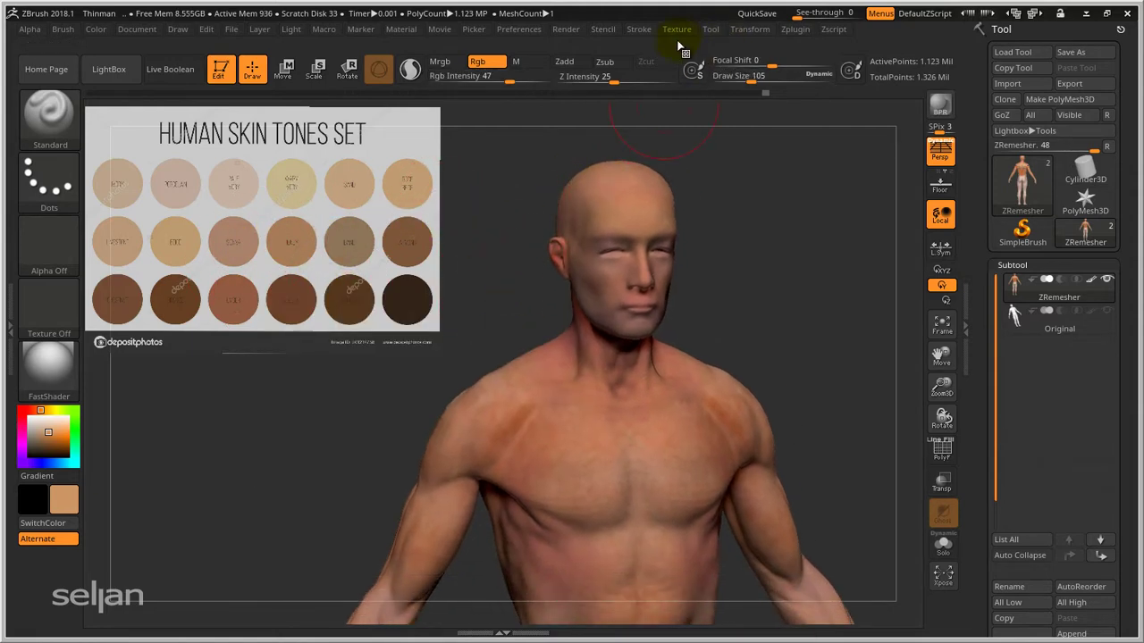
click(672, 35)
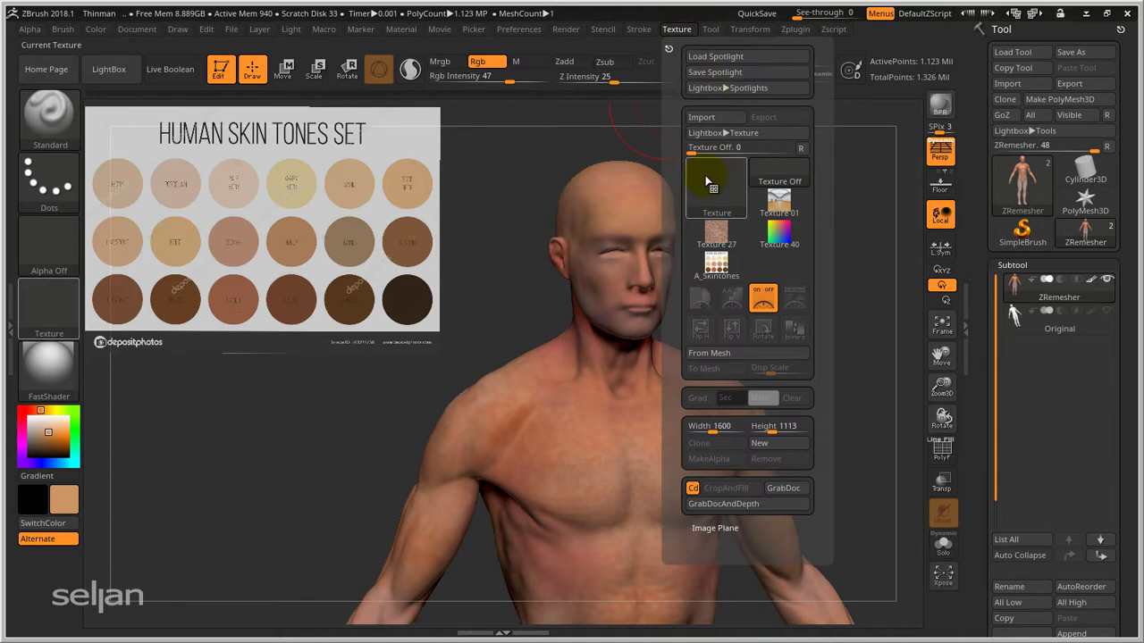
click(710, 184)
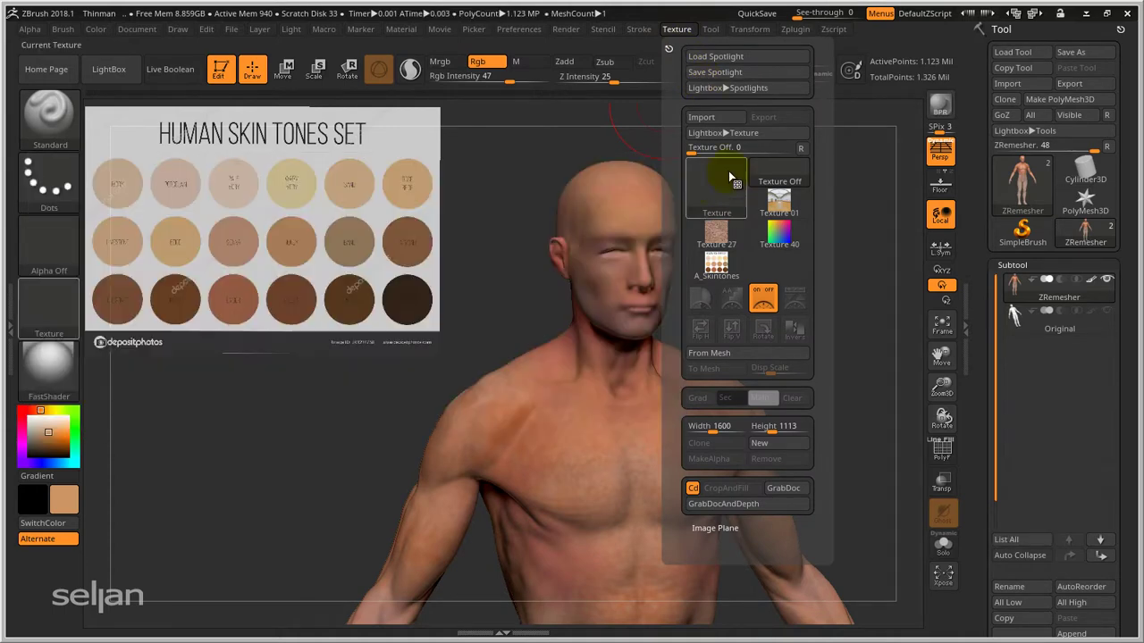
click(701, 123)
click(601, 223)
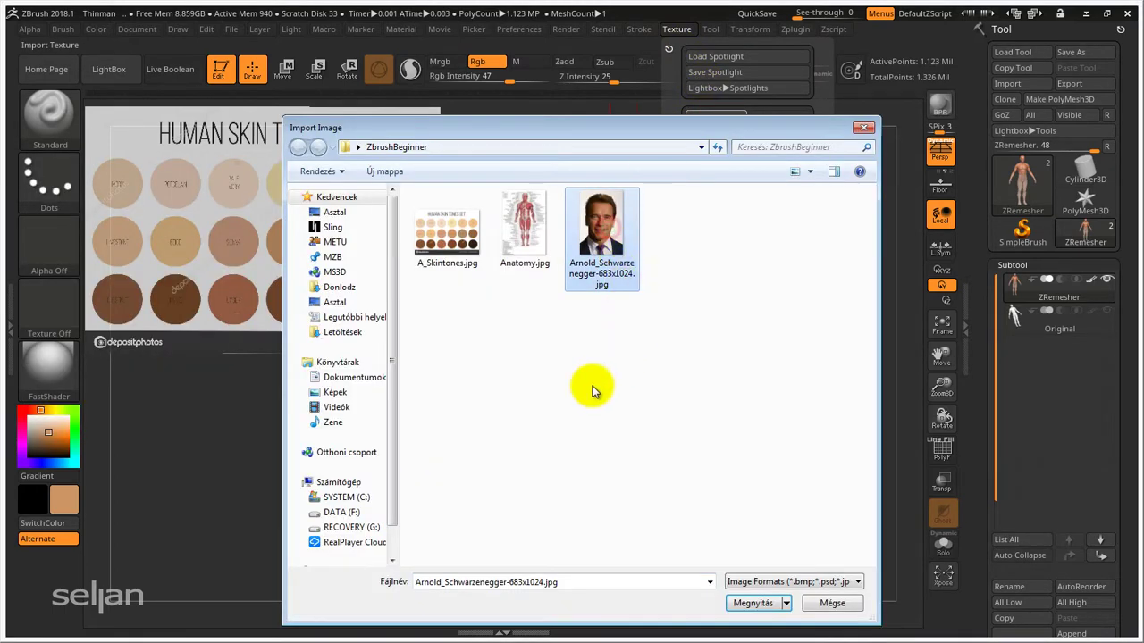
click(751, 603)
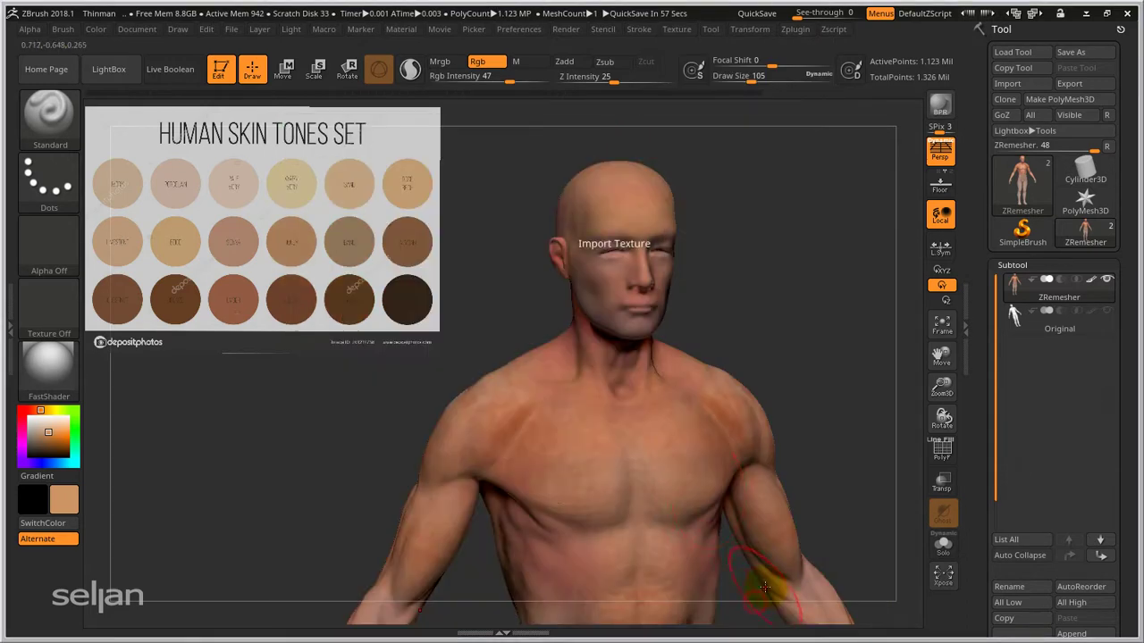
Step: Select the imported portrait texture, add it to Spotlight and dismiss the LightBox browser
click(681, 30)
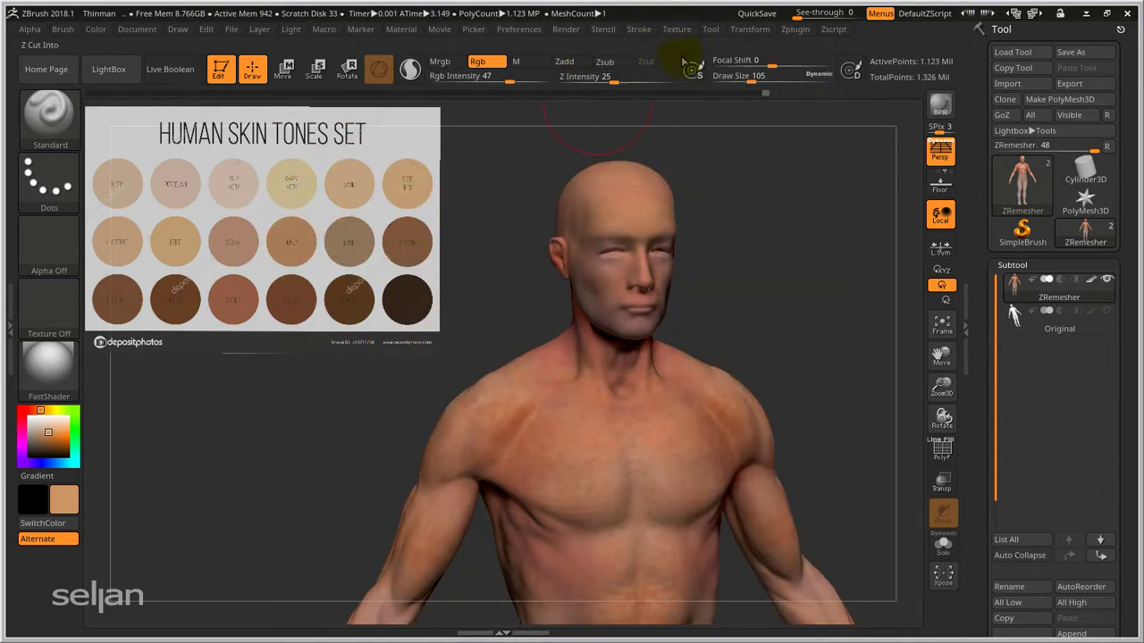
click(676, 30)
click(780, 263)
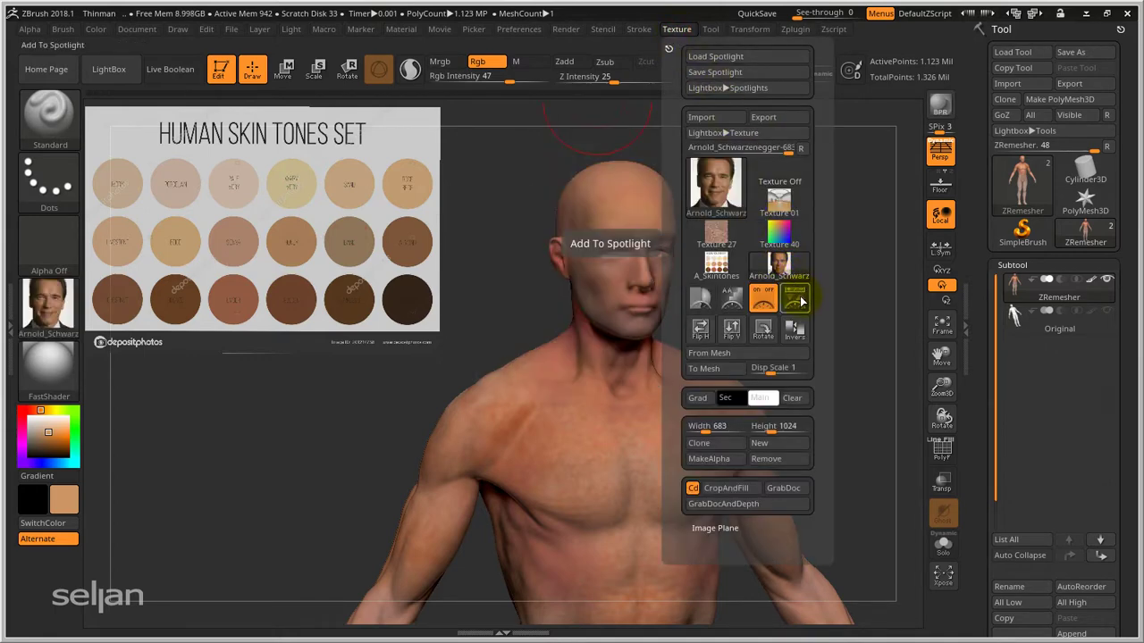
click(802, 302)
key(comma)
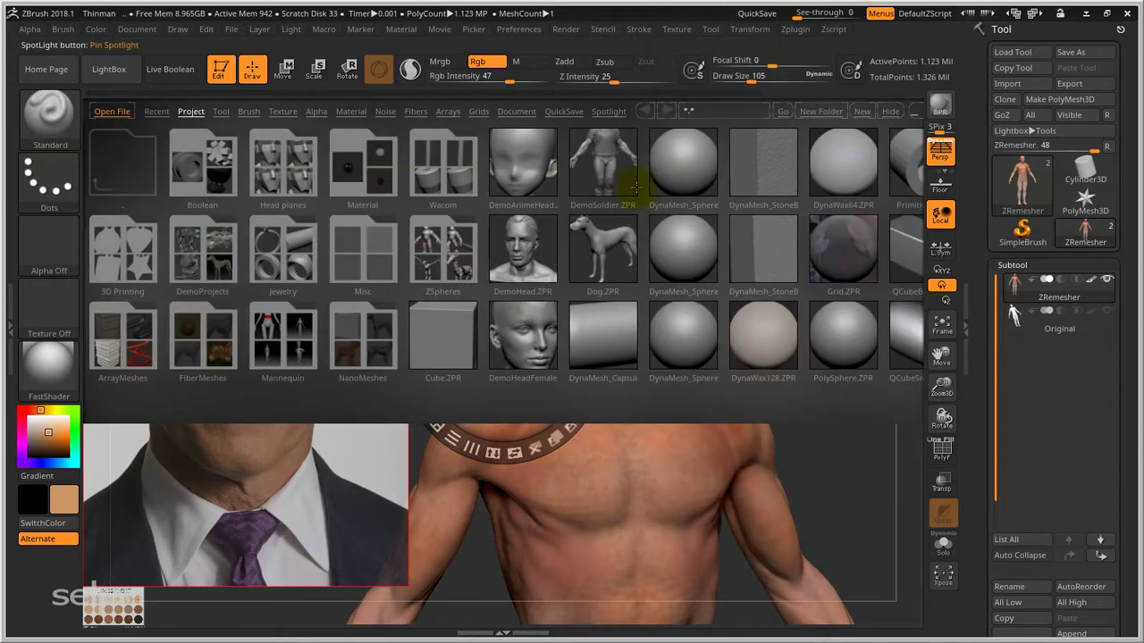
key(comma)
Step: Scale the portrait photo down slightly in Spotlight and move it over the figure's head
click(326, 463)
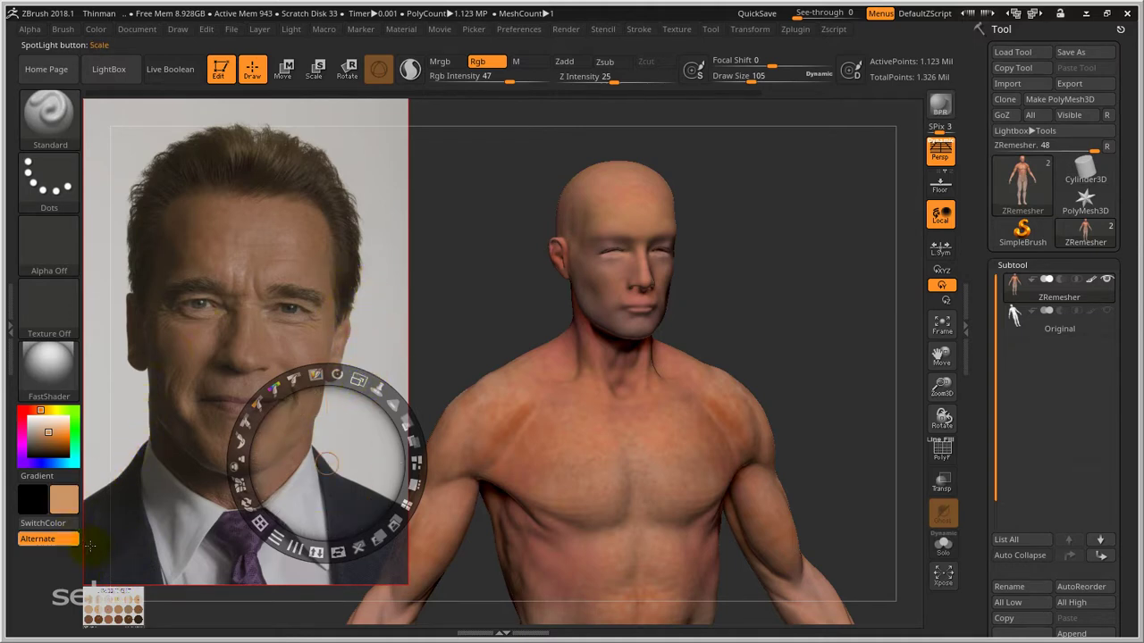
mouse_move(356, 382)
mouse_down()
mouse_move(342, 386)
mouse_move(378, 394)
mouse_move(334, 379)
mouse_move(352, 381)
mouse_up()
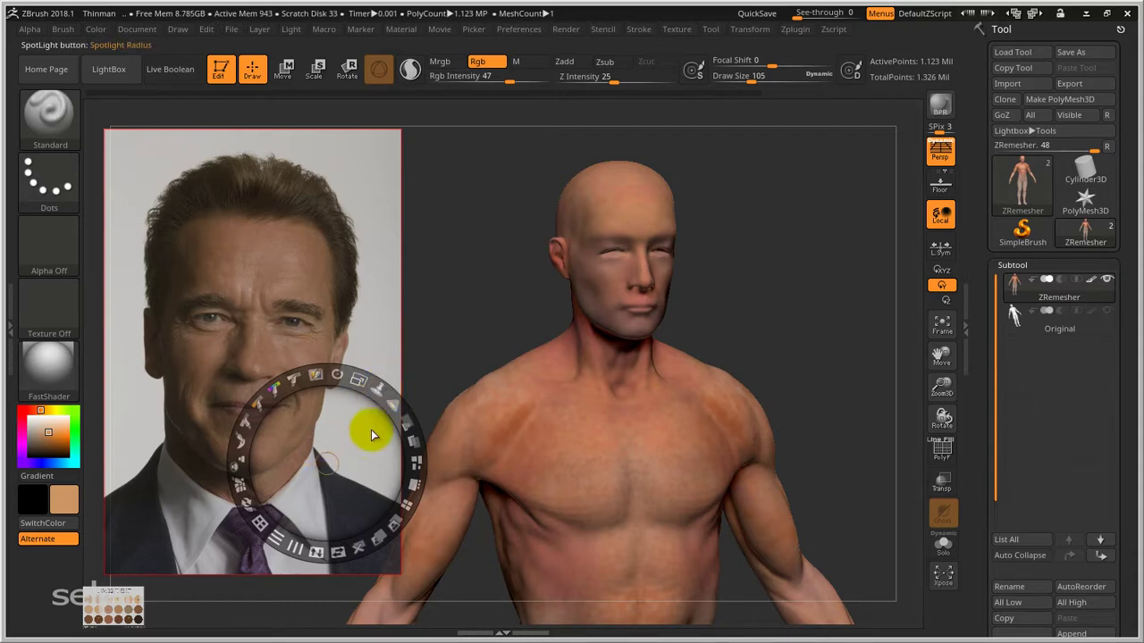
mouse_move(400, 413)
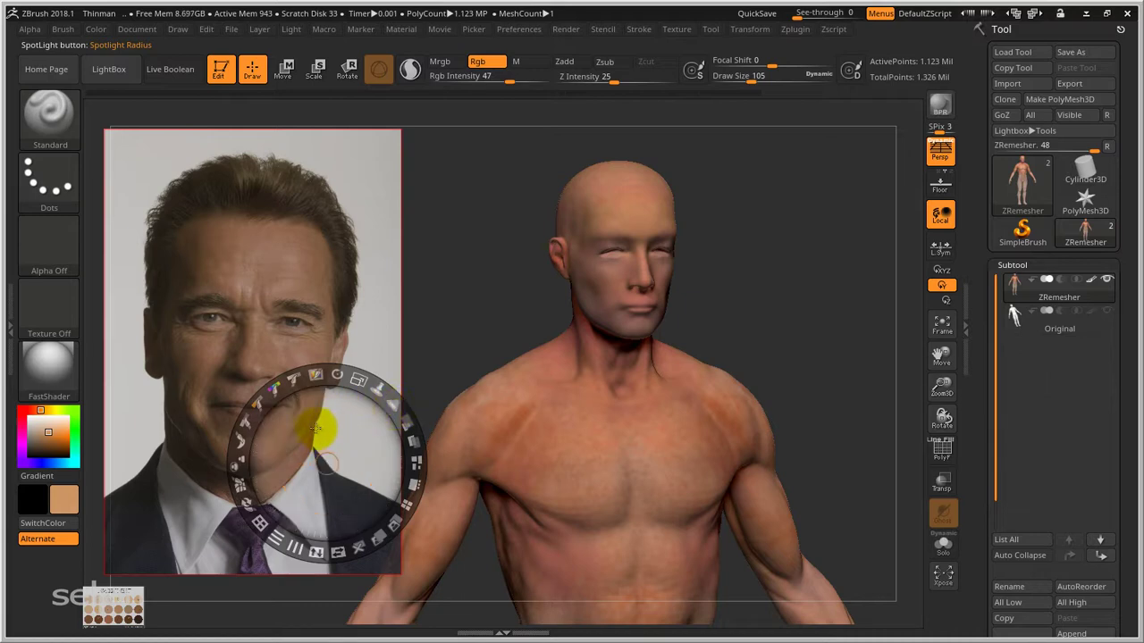
drag(318, 429, 647, 376)
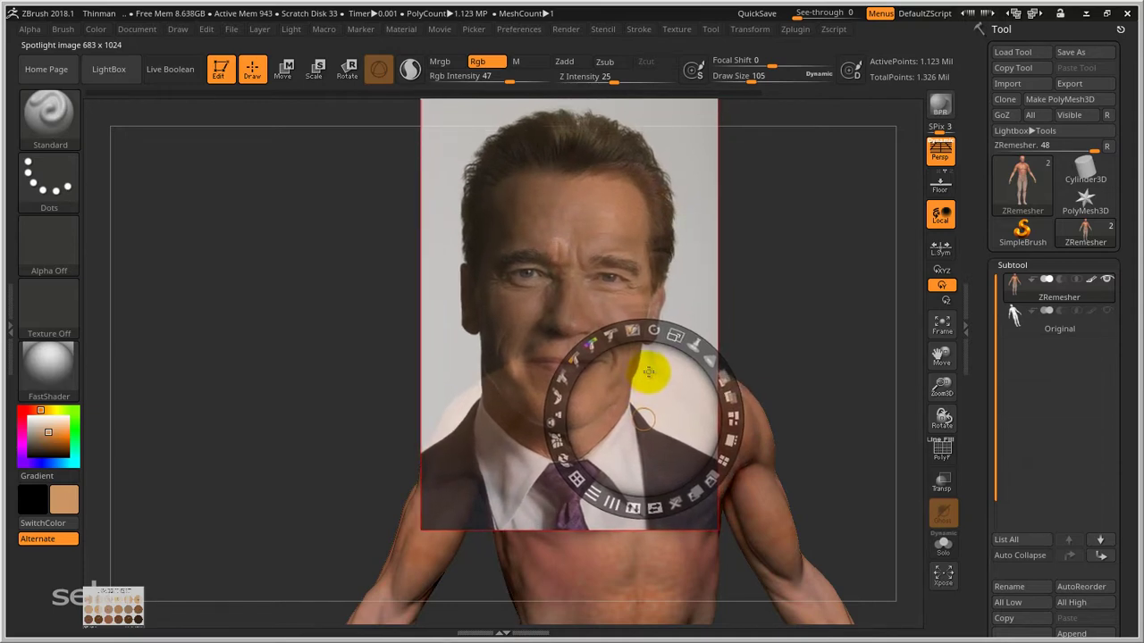
Step: Leave Spotlight editing and enlarge and turn the figure to line its head up with the portrait photo
key(z)
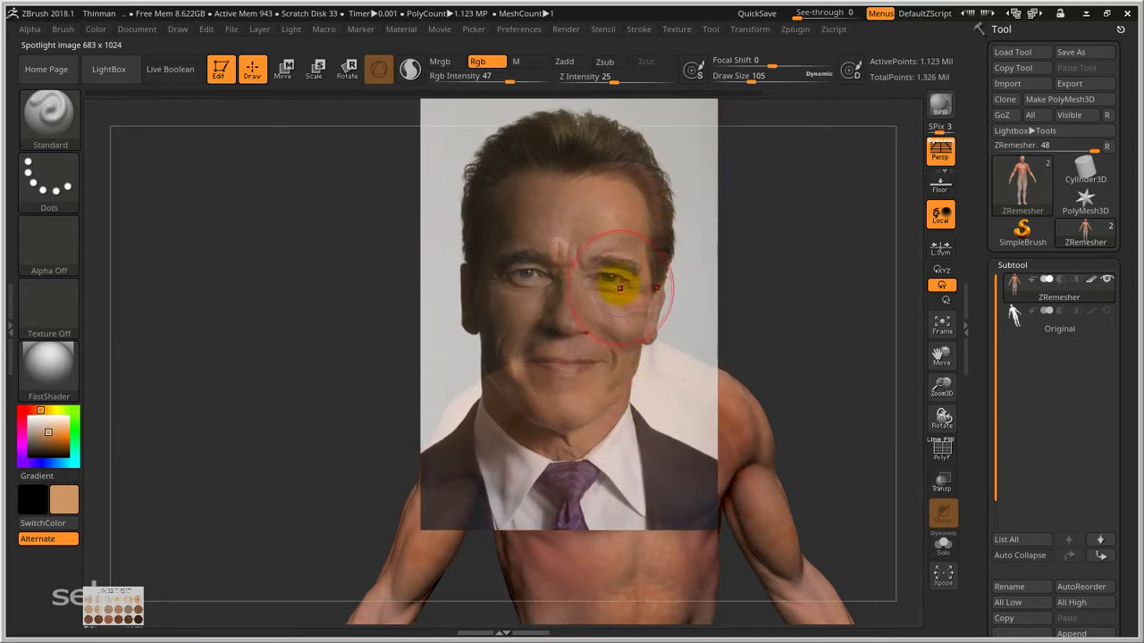
ctrl+right_drag(618, 287, 659, 331)
mouse_move(638, 316)
alt+right_down()
mouse_move(590, 399)
mouse_move(612, 445)
alt+right_up()
mouse_move(576, 386)
right_down()
mouse_move(557, 383)
mouse_move(574, 383)
right_up()
mouse_move(584, 378)
alt+right_down()
mouse_move(570, 291)
mouse_move(616, 346)
alt+right_up()
mouse_move(627, 331)
alt+right_down()
mouse_move(643, 353)
mouse_move(633, 348)
mouse_move(667, 348)
mouse_move(651, 352)
mouse_move(638, 334)
mouse_move(657, 337)
alt+right_up()
right_click(649, 337)
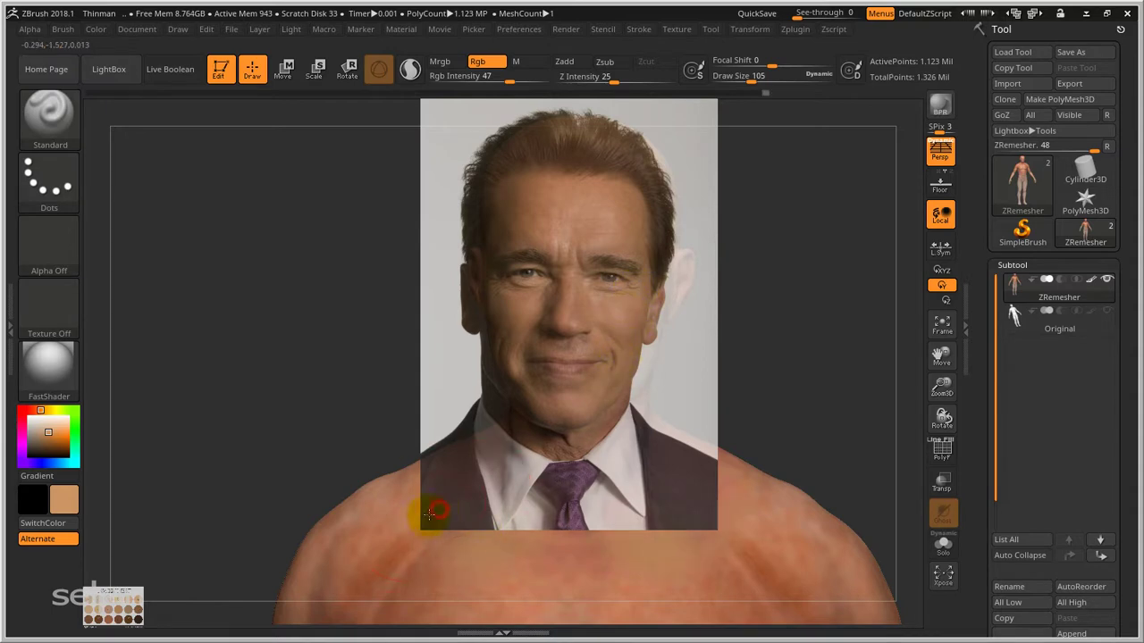
Step: Turn on Spotlight Projection in the brush's Samples settings and paint the aligned portrait photo onto the figure's face
mouse_move(430, 499)
right_down()
mouse_move(408, 487)
mouse_move(447, 498)
mouse_move(296, 509)
mouse_move(302, 528)
right_up()
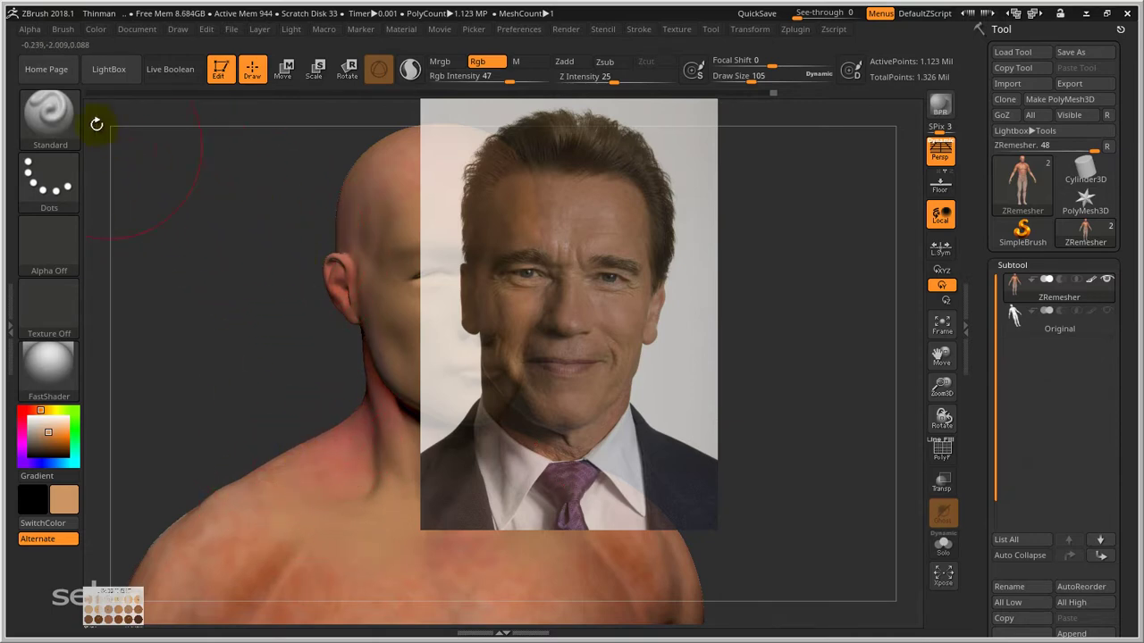
click(64, 29)
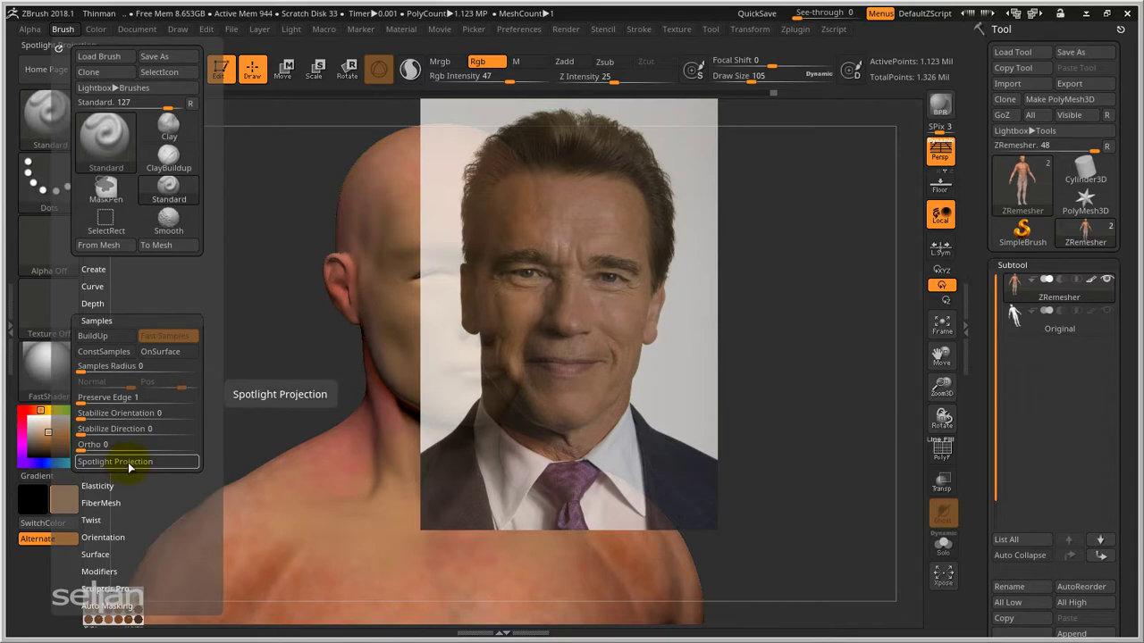
click(130, 462)
mouse_move(285, 333)
mouse_down()
mouse_move(396, 340)
mouse_move(349, 350)
mouse_move(360, 360)
mouse_move(344, 354)
mouse_move(375, 340)
mouse_up()
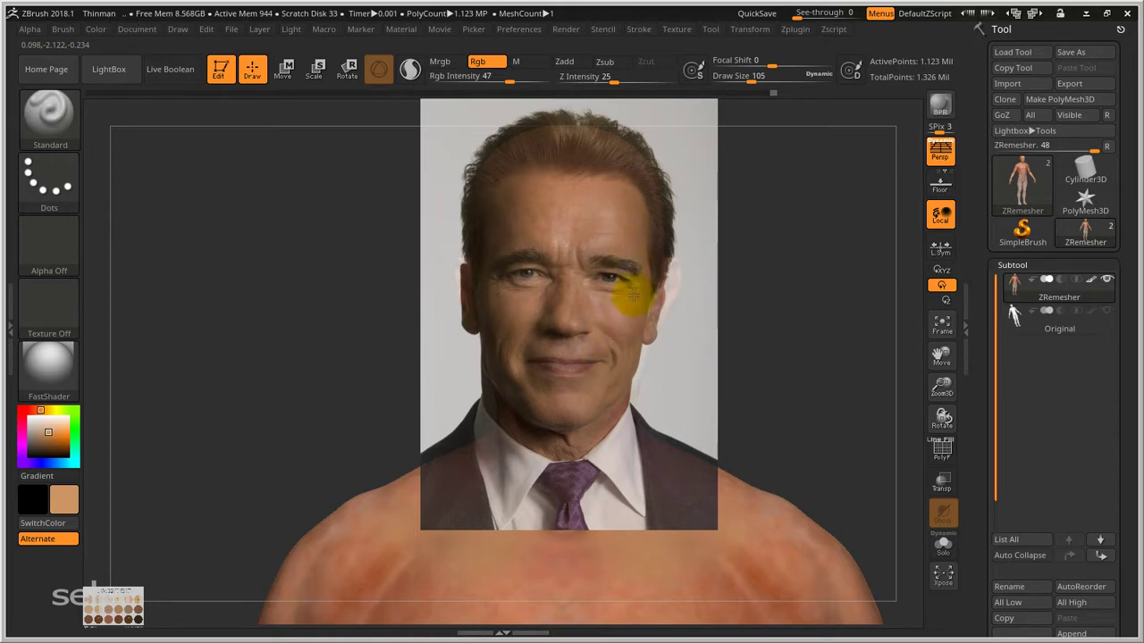
drag(408, 370, 307, 378)
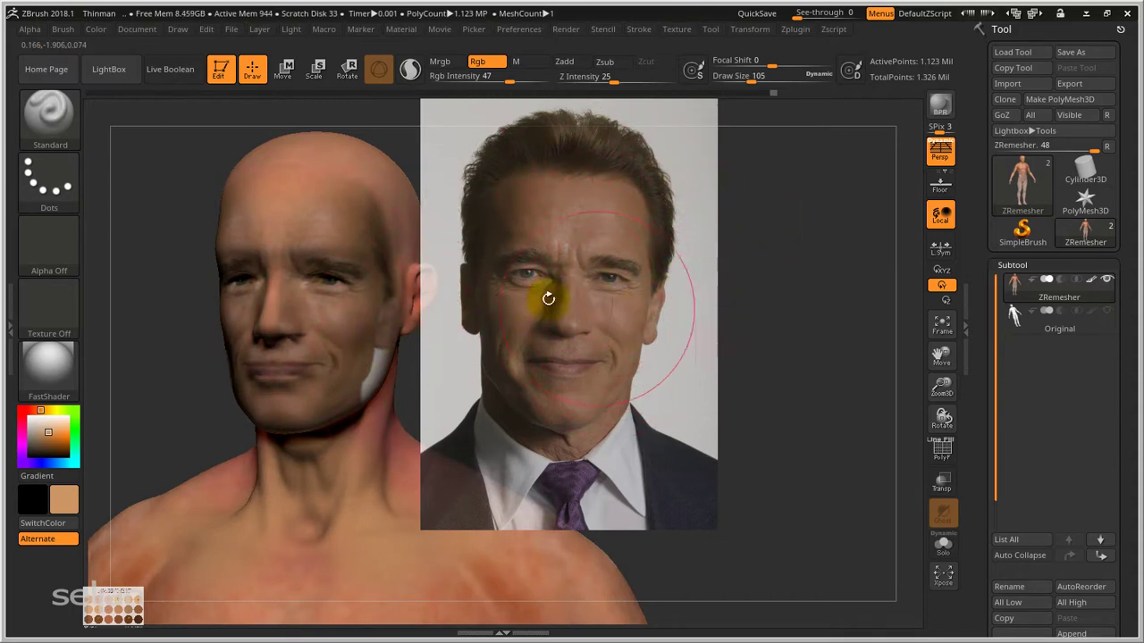
drag(541, 294, 564, 323)
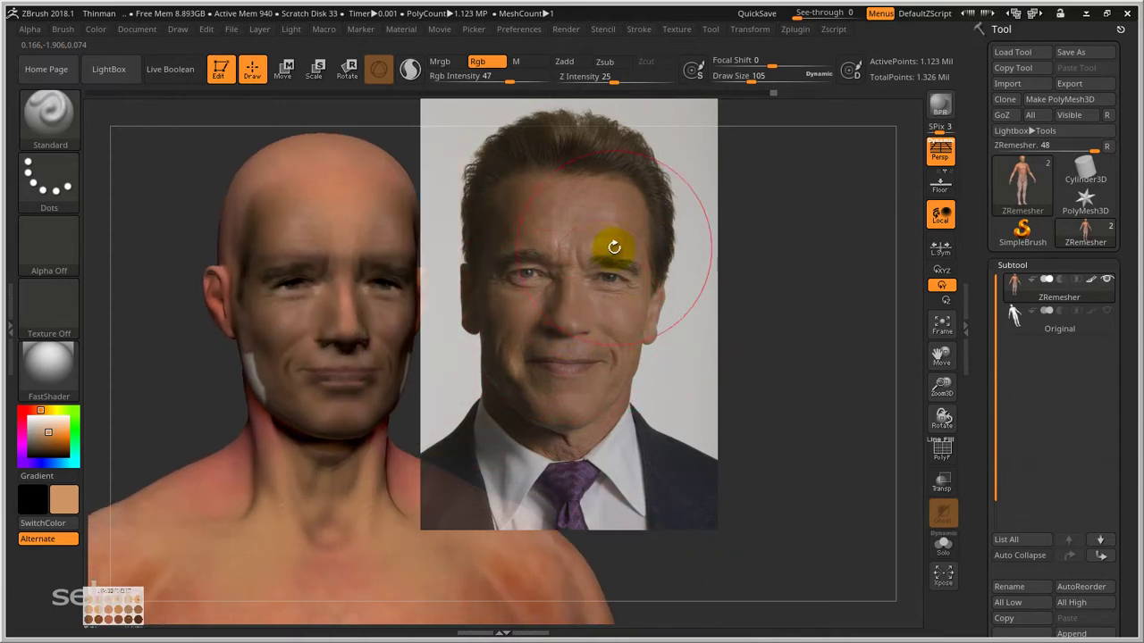
Step: Switch Spotlight between editing and painting, and hide and redisplay the portrait photo
key(z)
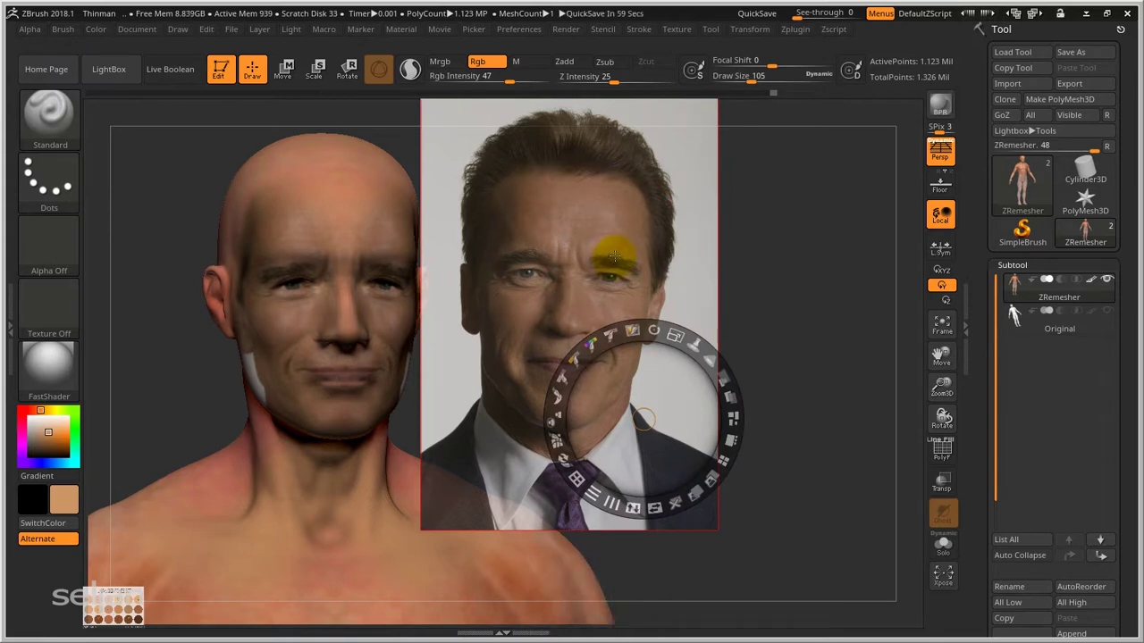
key(shift)
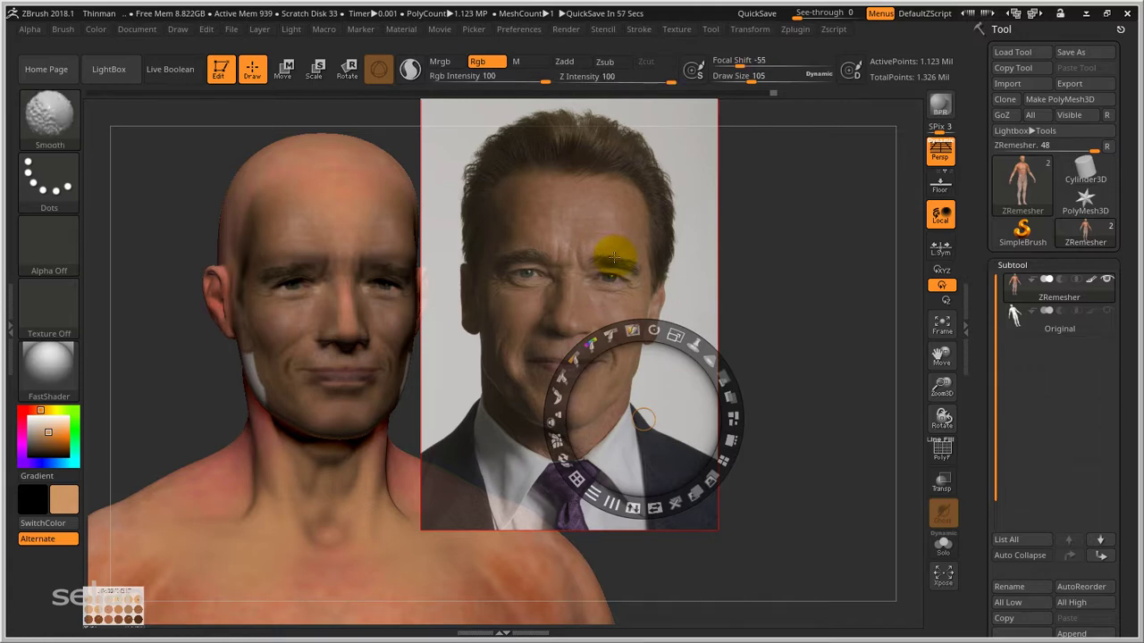
key(shift+z)
key(shift+z)
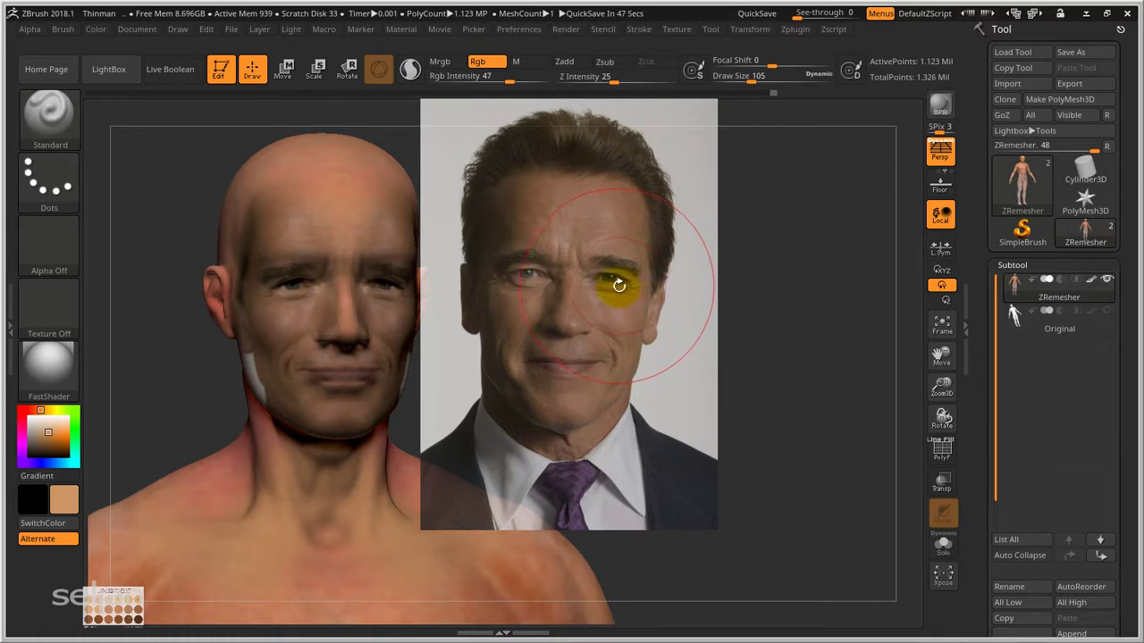
Step: Adjust the Spotlight Radius so the portrait photo shows only around the brush, and return to painting
key(z)
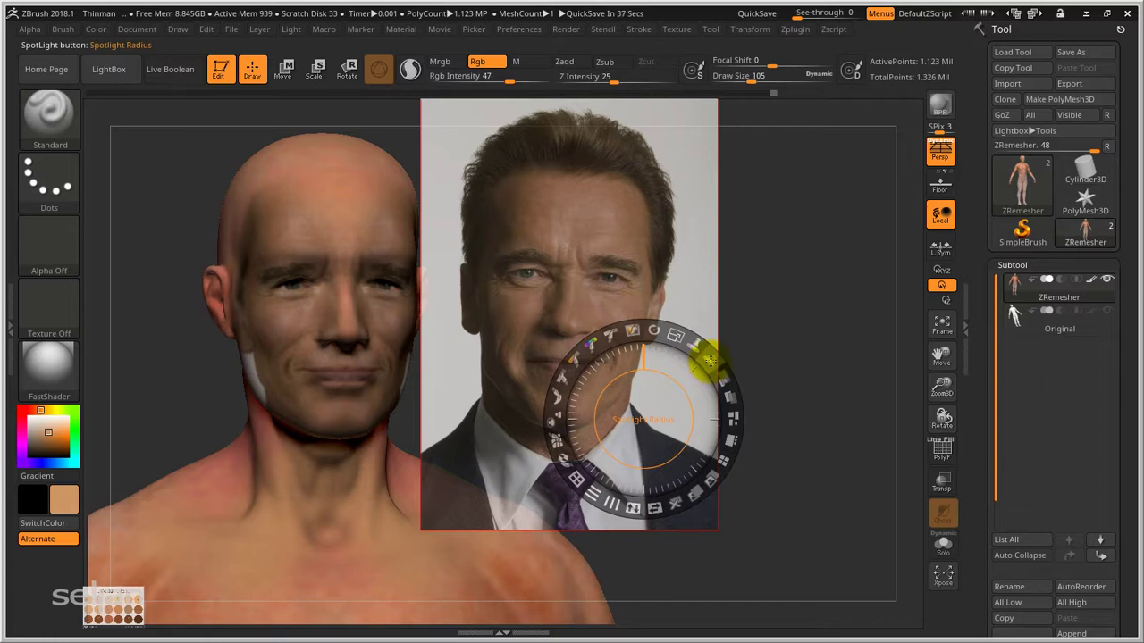
mouse_move(706, 357)
mouse_down()
mouse_move(684, 338)
mouse_move(648, 333)
mouse_move(695, 339)
mouse_move(726, 392)
mouse_move(707, 362)
mouse_up()
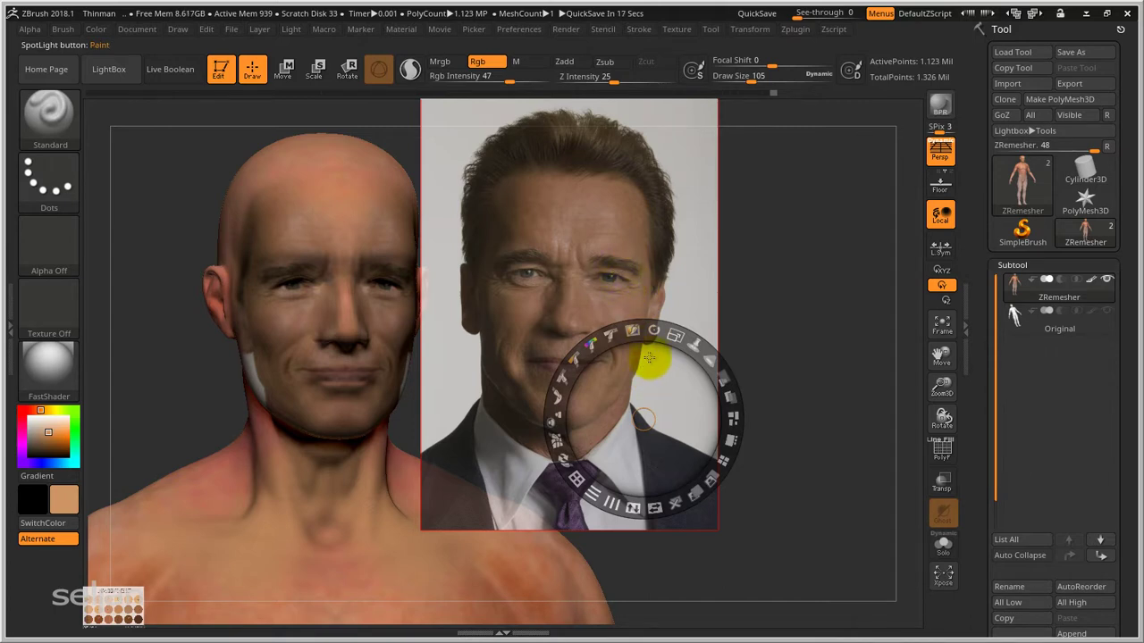
key(z)
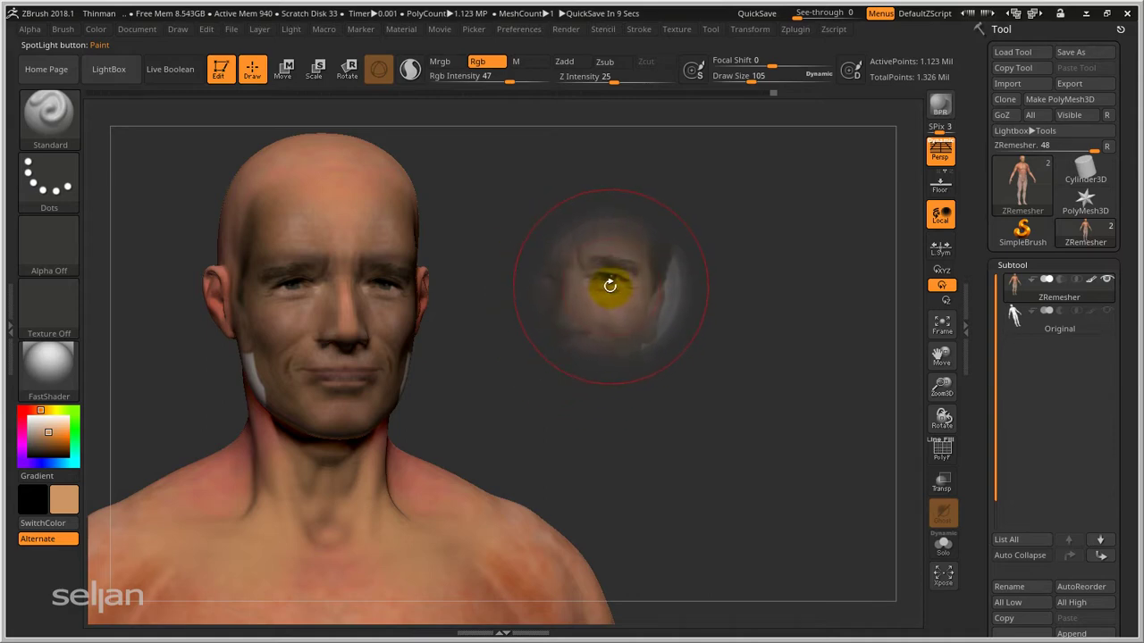
Step: Bring the head back to a front view and paint more of the portrait photo over the face at draw size 105
drag(573, 284, 525, 313)
mouse_move(528, 312)
alt+right_down()
mouse_move(566, 311)
mouse_move(595, 265)
alt+right_up()
mouse_move(596, 270)
mouse_down()
mouse_move(613, 248)
mouse_move(603, 255)
mouse_up()
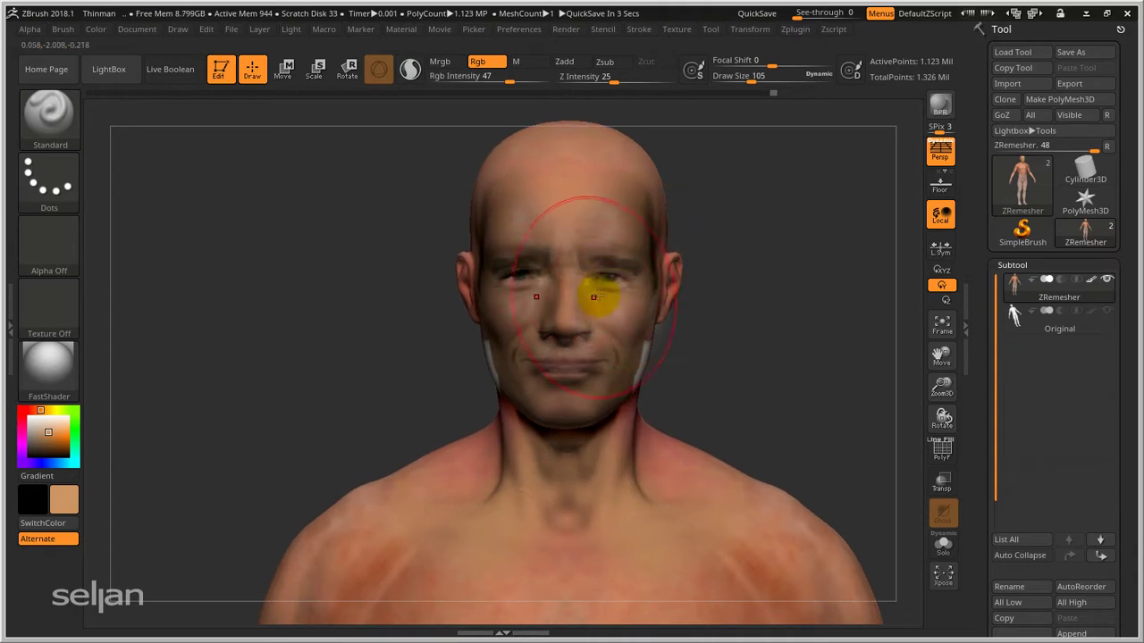
right_drag(618, 291, 616, 297)
drag(617, 298, 601, 304)
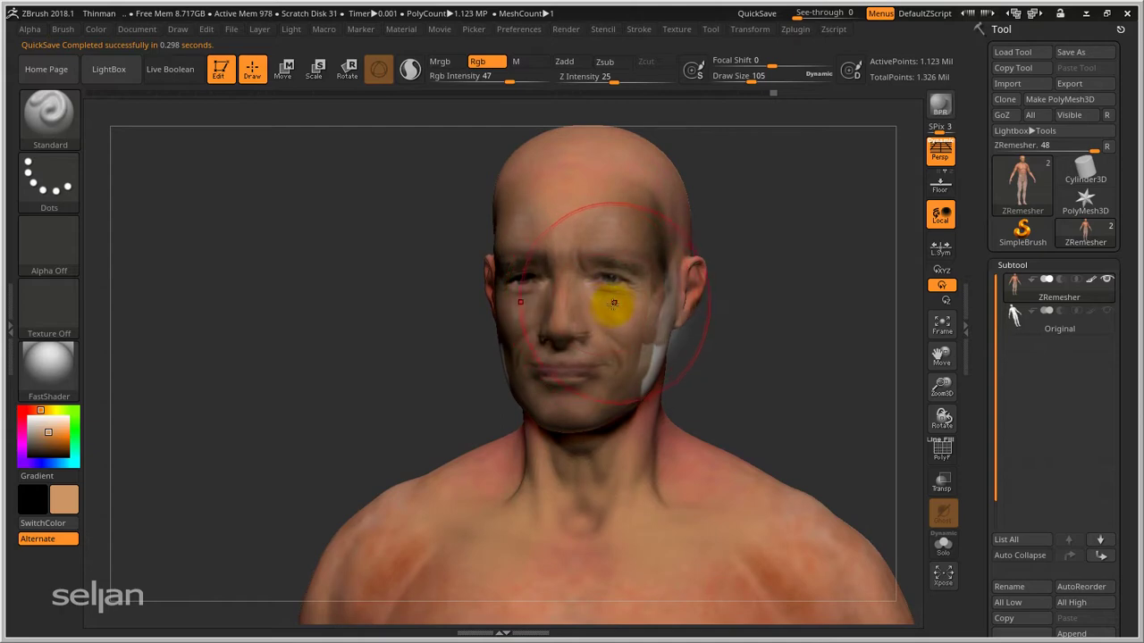
right_click(614, 310)
right_click(614, 303)
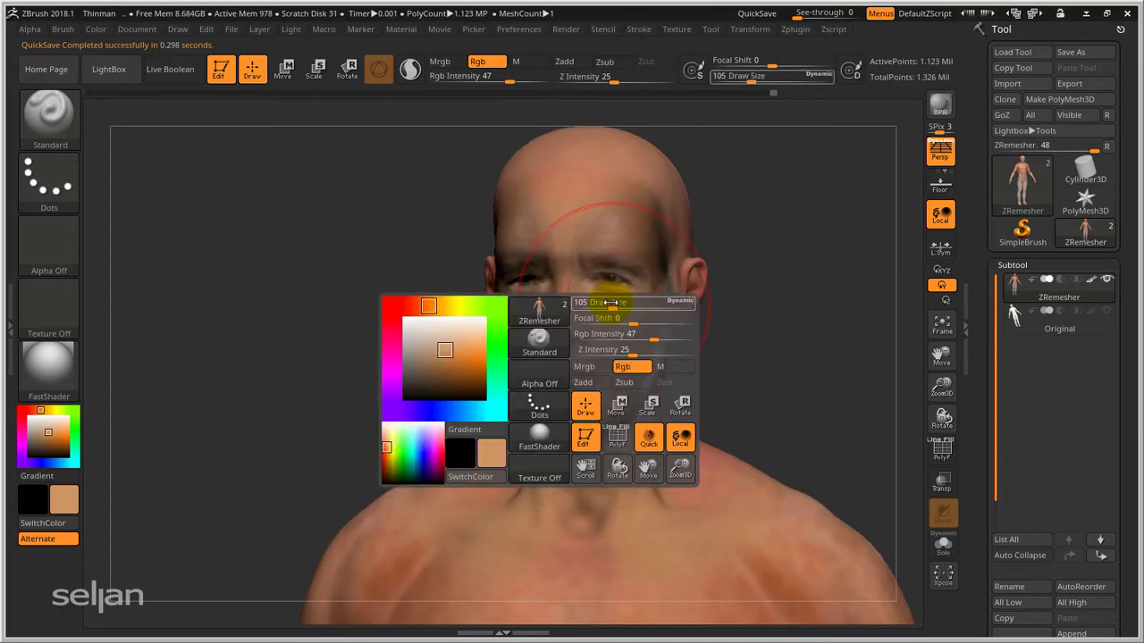
mouse_move(604, 324)
mouse_down()
mouse_move(574, 376)
mouse_move(617, 285)
mouse_move(650, 288)
mouse_up()
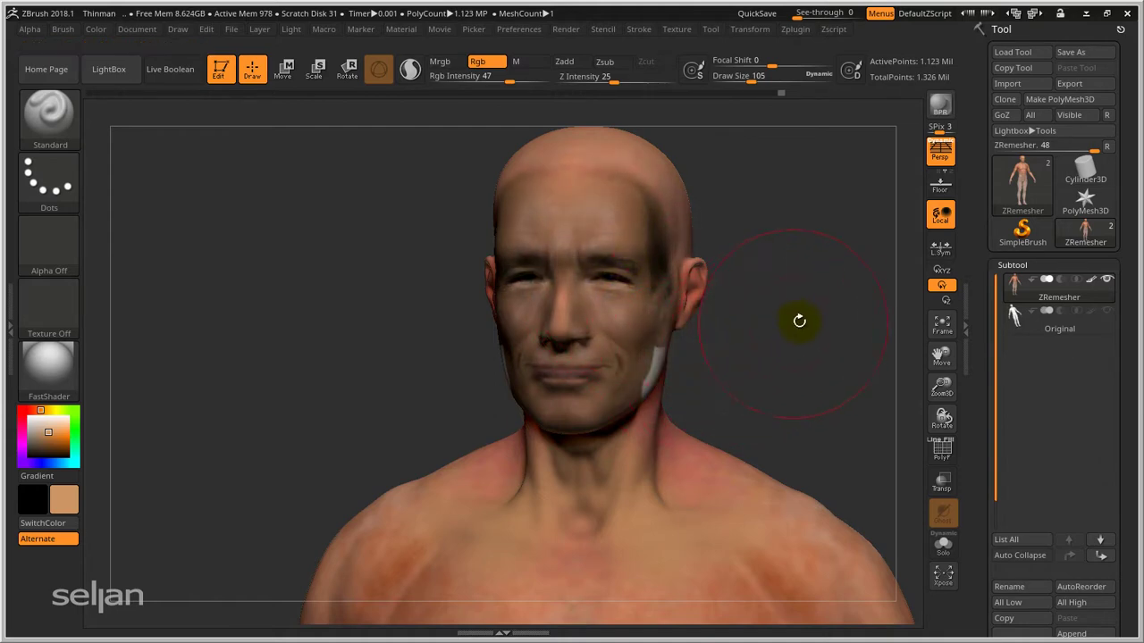
Step: Hide Spotlight and examine the projected face with the head turned slightly to the side
key(shift+z)
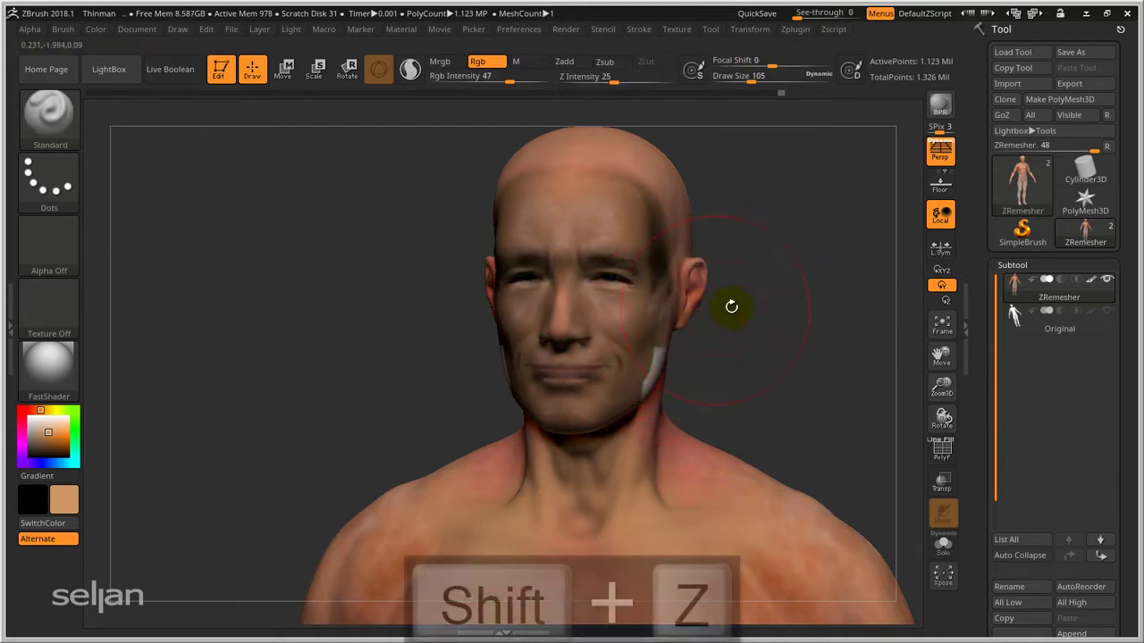
mouse_move(732, 307)
mouse_down()
mouse_move(715, 319)
mouse_move(546, 261)
mouse_up()
right_drag(663, 308, 643, 279)
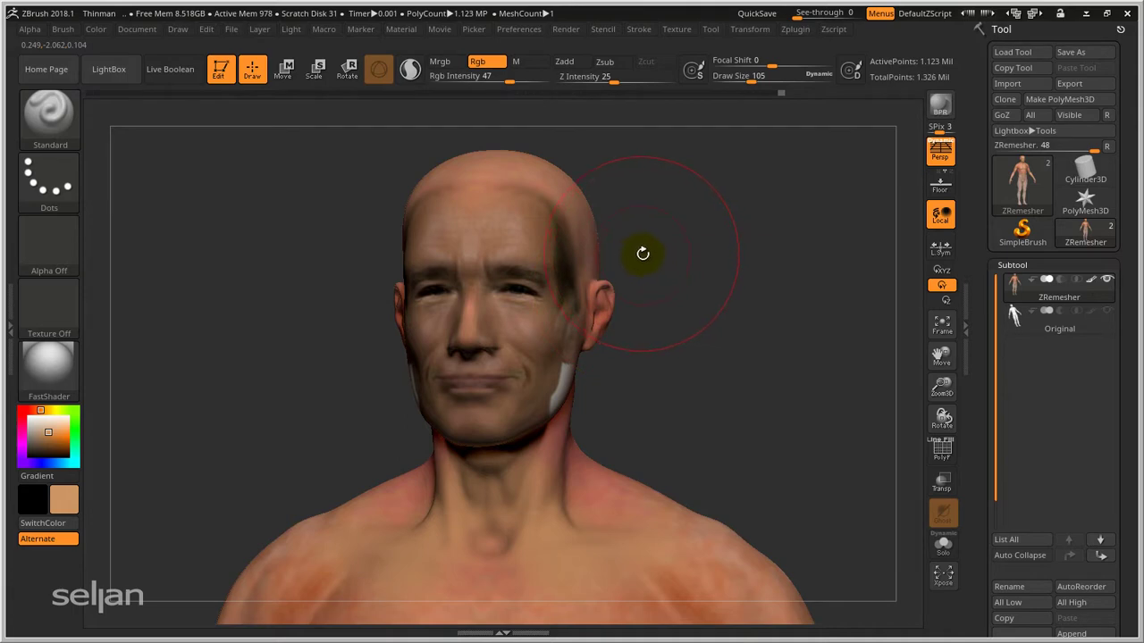
Step: Return to Spotlight editing and lower the portrait photo's opacity so the head shows through it
key(z)
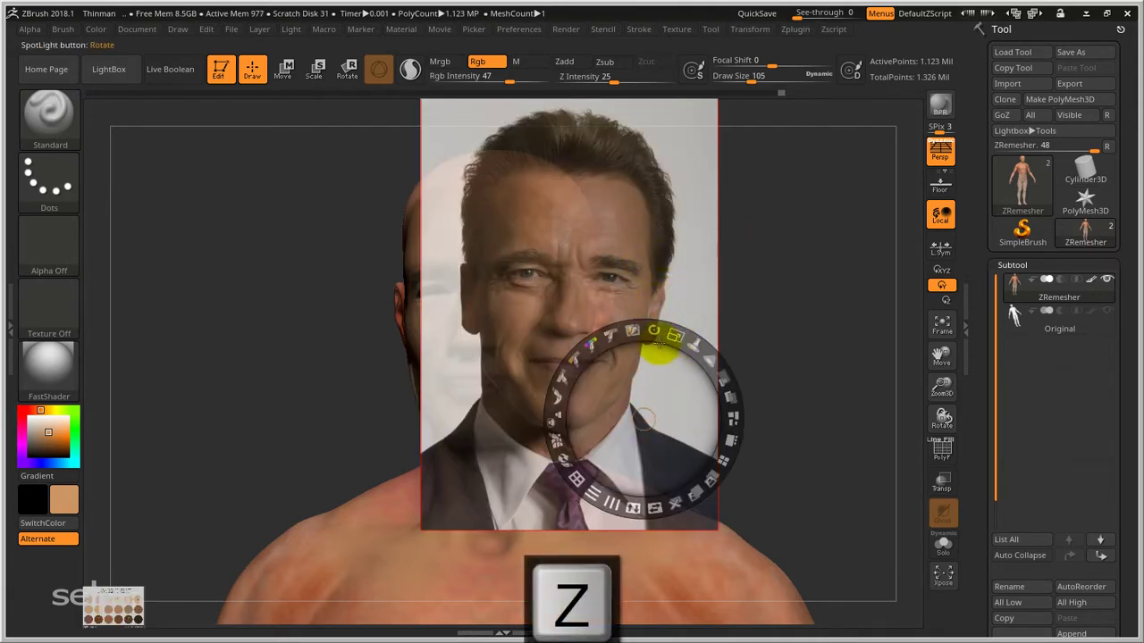
mouse_move(720, 380)
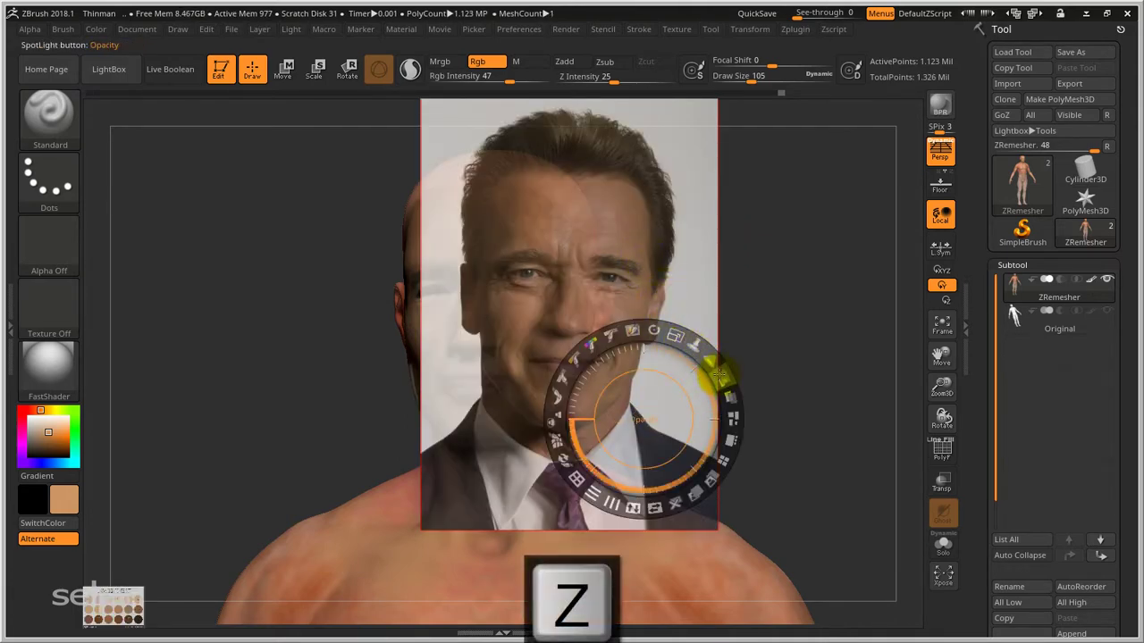
drag(719, 380, 698, 352)
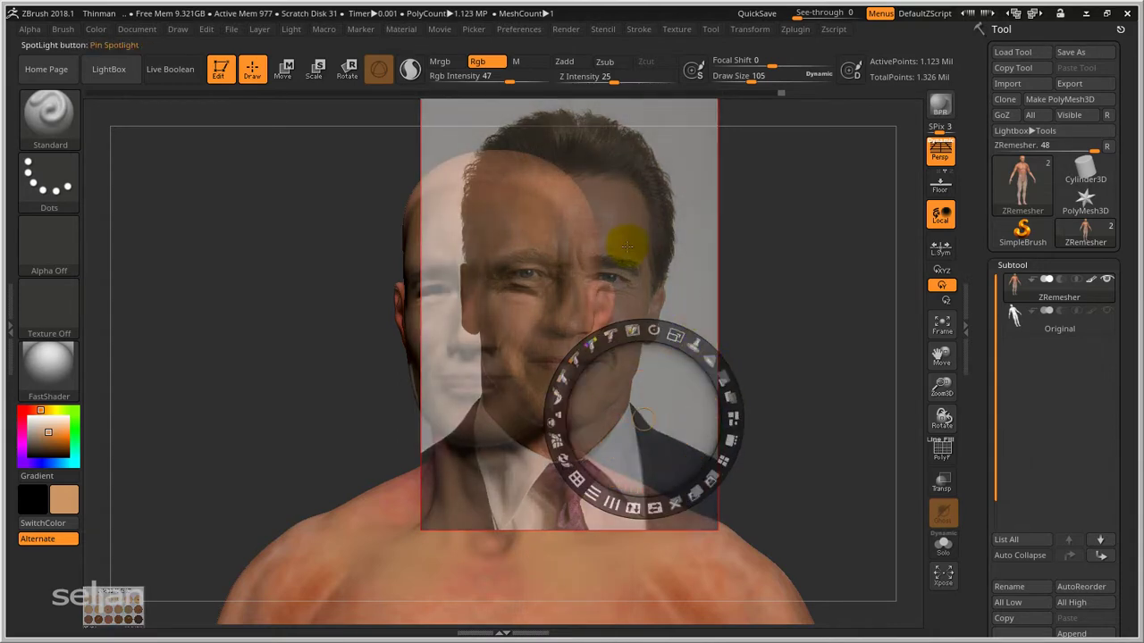
Step: Align the portrait photo over the head so the facial features match, and return to painting
drag(628, 245, 554, 283)
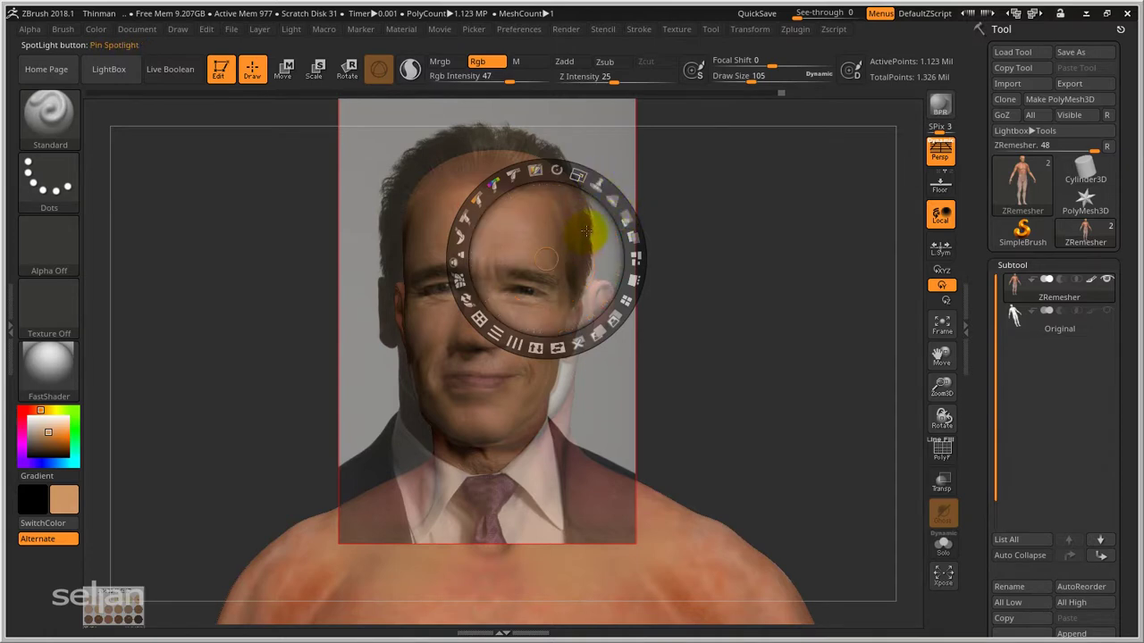
drag(590, 227, 587, 227)
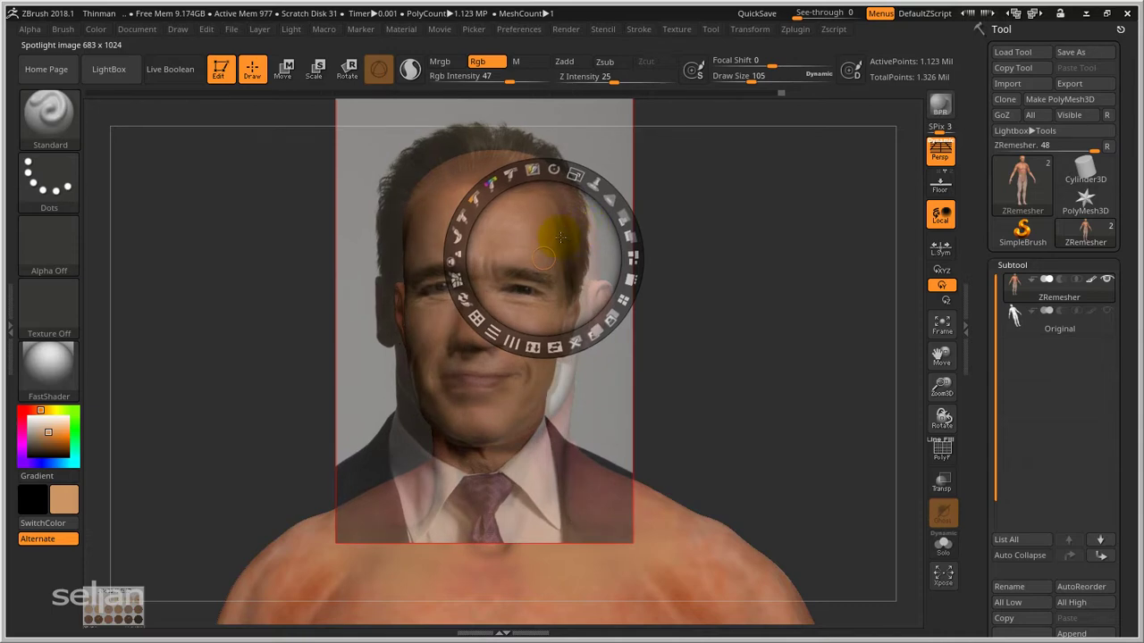
key(z)
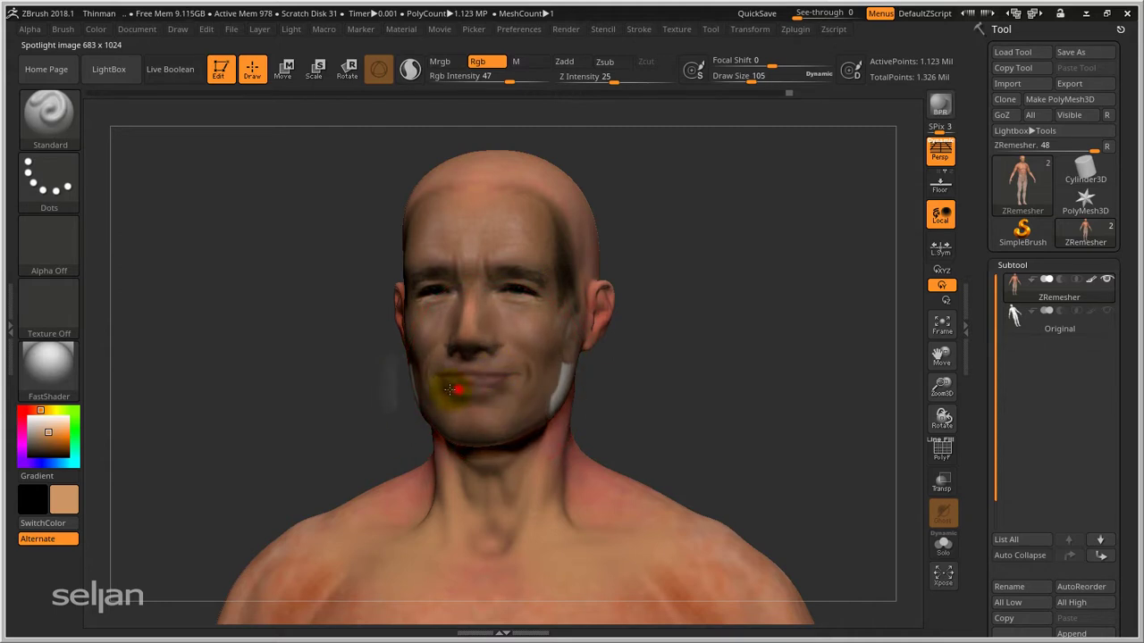
Step: Turn the head slightly and paint the portrait photo's mouth and chin onto the lower face
right_drag(565, 384, 492, 370)
drag(492, 370, 518, 367)
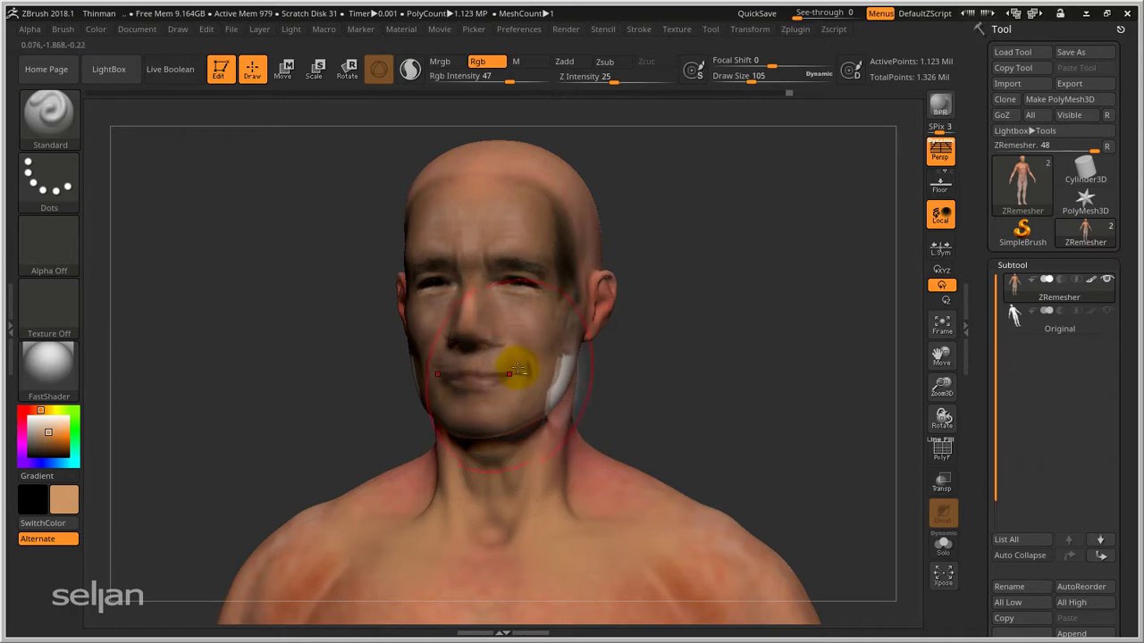
right_drag(518, 367, 510, 374)
right_click(504, 372)
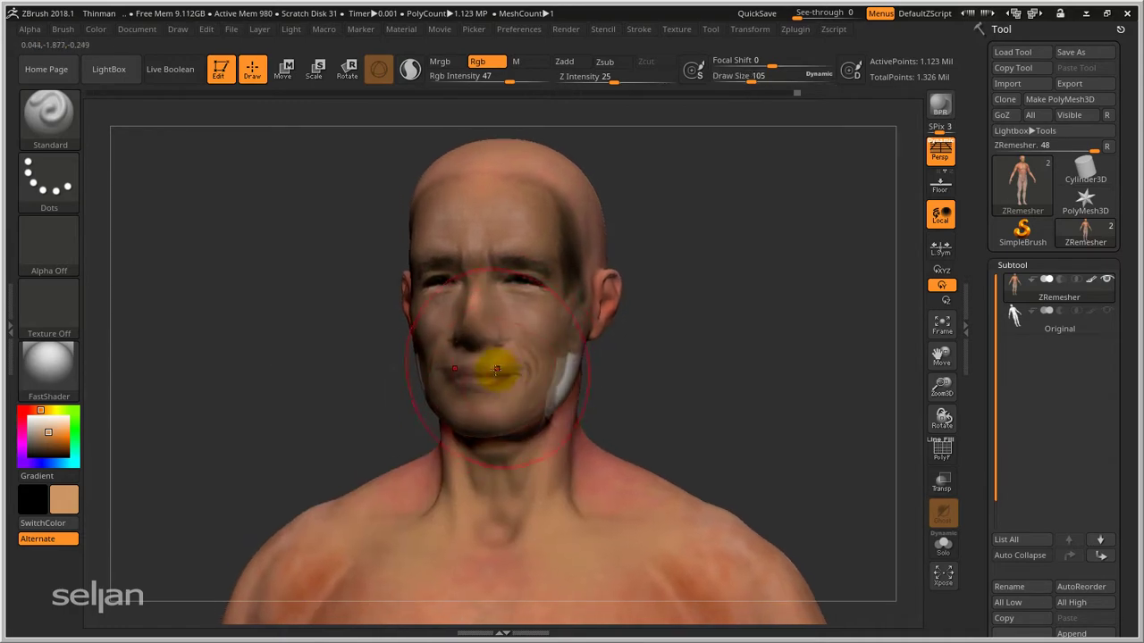
mouse_move(502, 376)
mouse_down()
mouse_move(515, 383)
mouse_move(555, 361)
mouse_up()
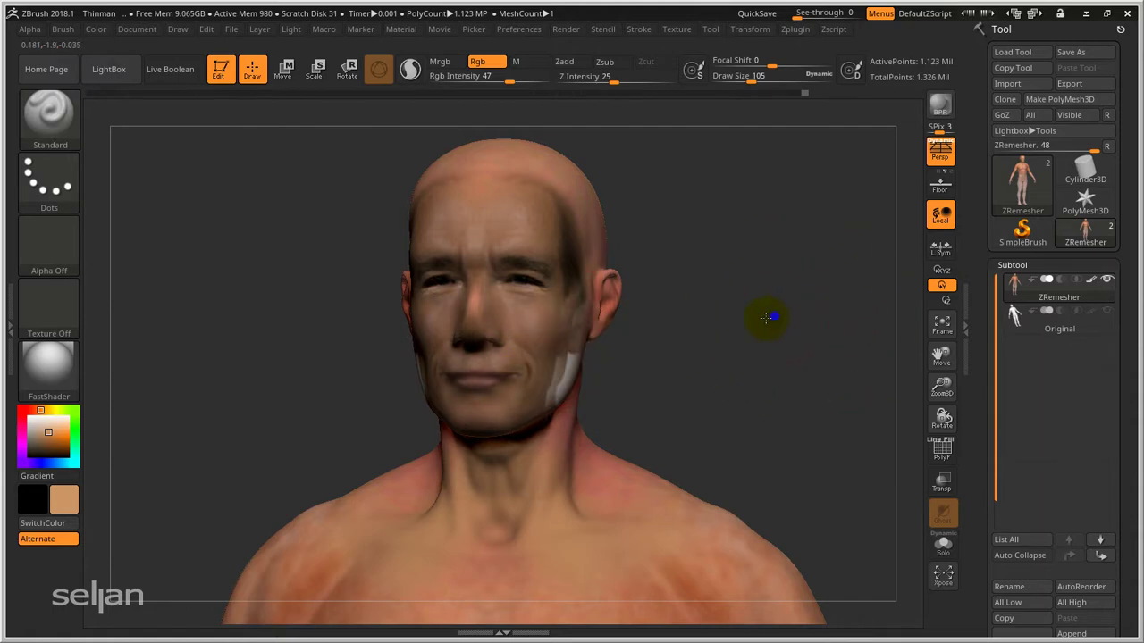
Step: Try painting the misaligned portrait photo onto the jaw and chest, and undo those strokes
drag(769, 317, 689, 286)
key(shift+z)
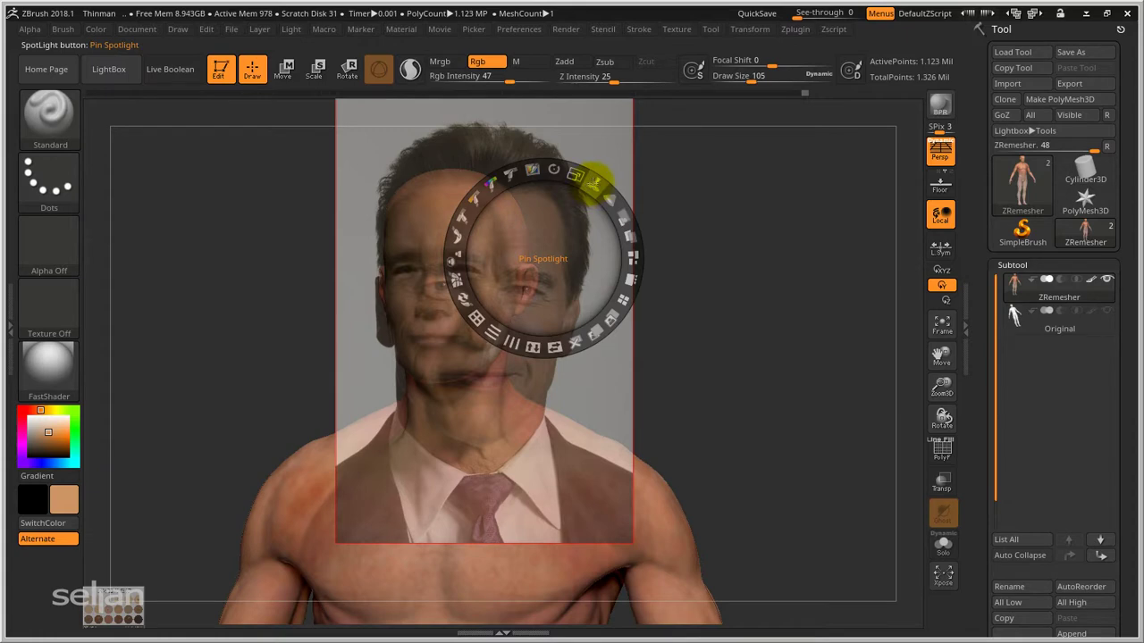
key(z)
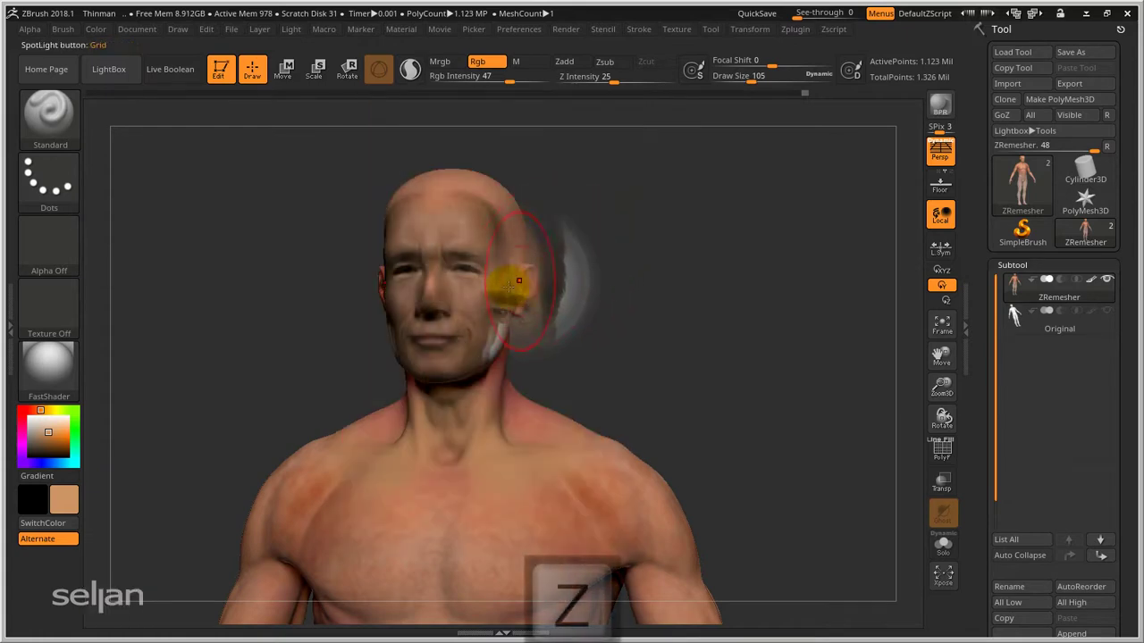
drag(471, 251, 473, 241)
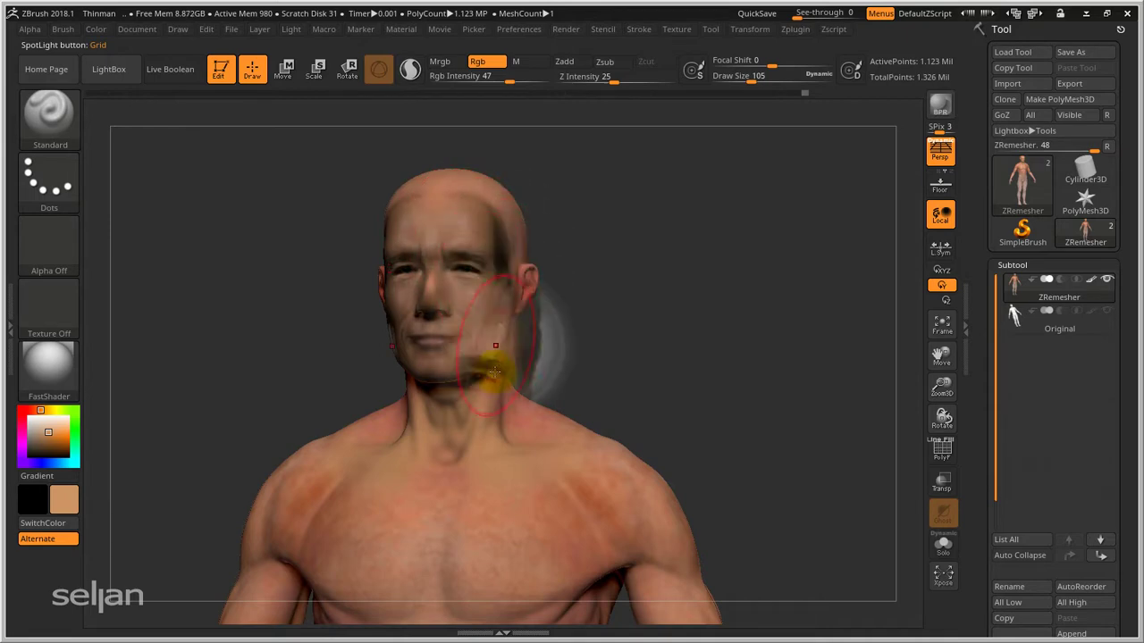
mouse_move(510, 512)
mouse_down()
mouse_move(549, 482)
mouse_move(531, 503)
mouse_move(645, 500)
mouse_up()
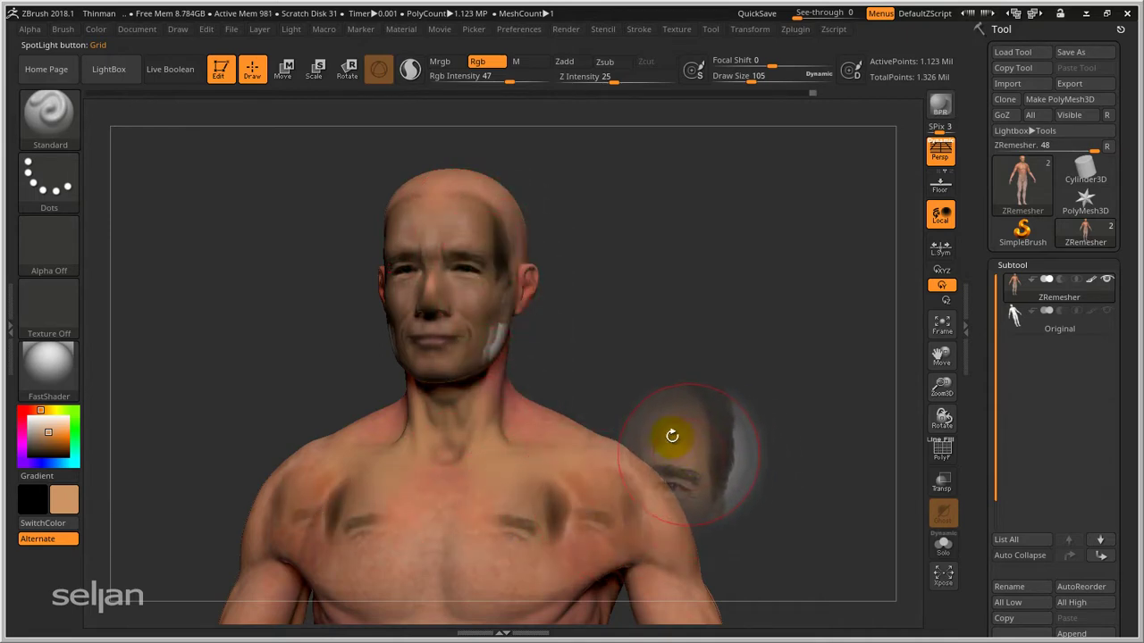
key(ctrl+z)
key(ctrl+z)
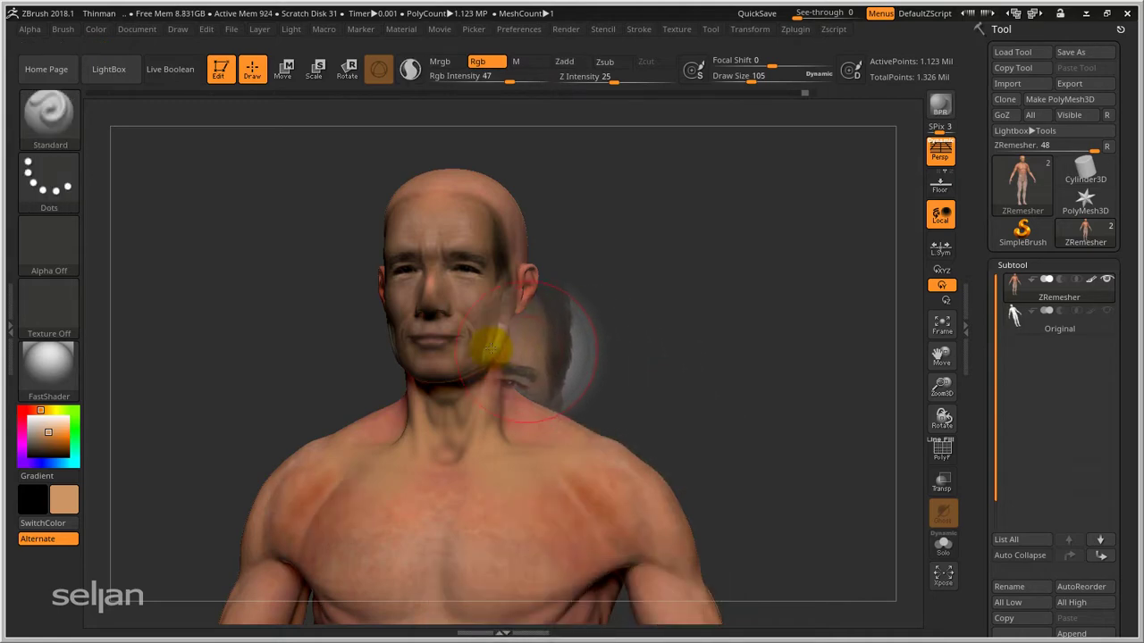
Step: Return to Spotlight editing, enlarge the human skin tones chart with Scale and place it partly behind the portrait photo
key(z)
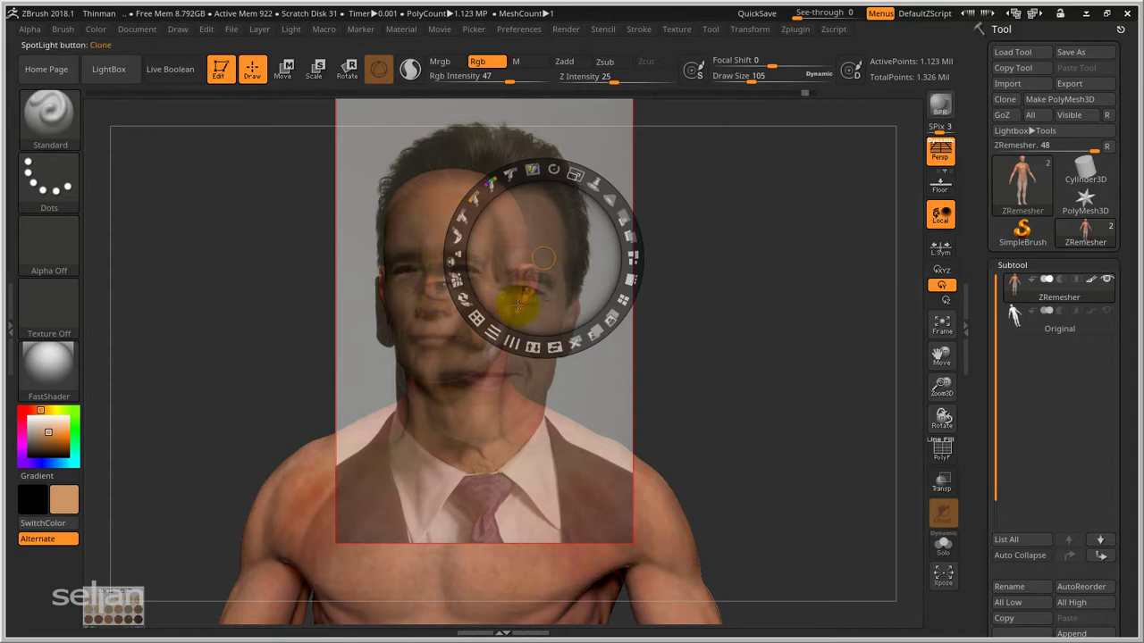
drag(611, 215, 619, 208)
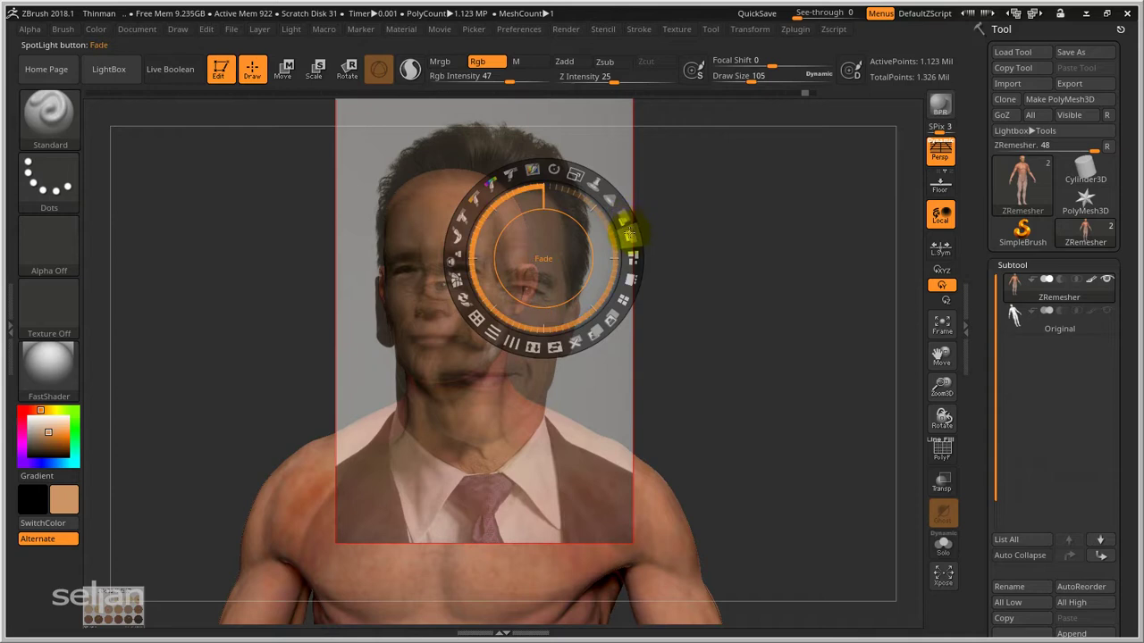
mouse_move(629, 237)
mouse_down()
mouse_move(588, 186)
mouse_move(618, 253)
mouse_move(603, 192)
mouse_move(624, 248)
mouse_up()
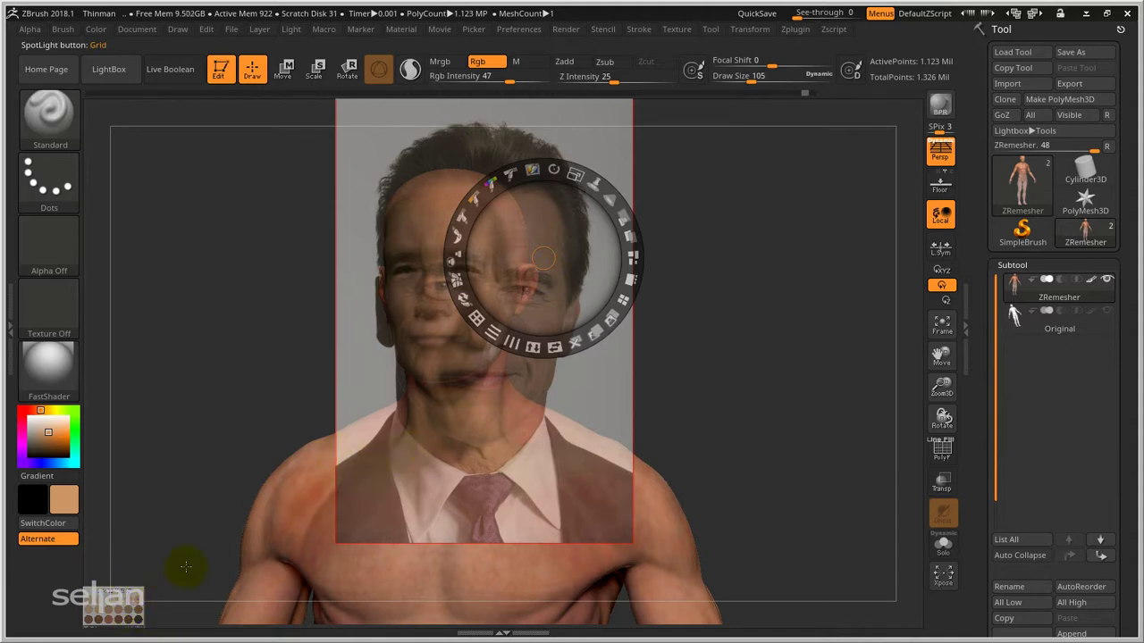
drag(116, 615, 231, 506)
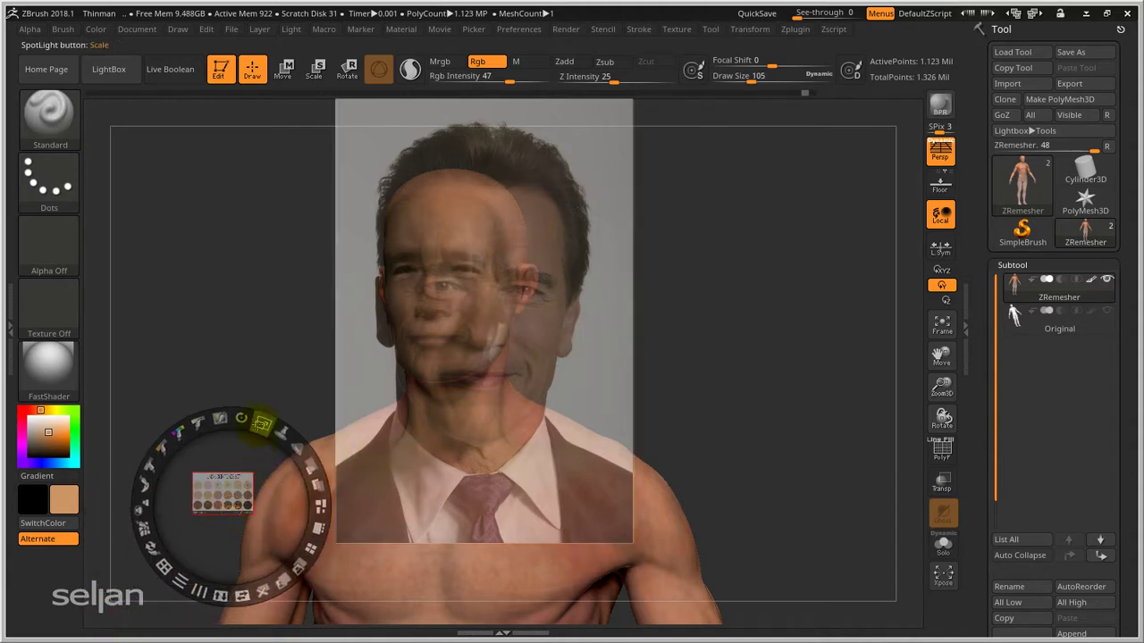
drag(261, 423, 332, 587)
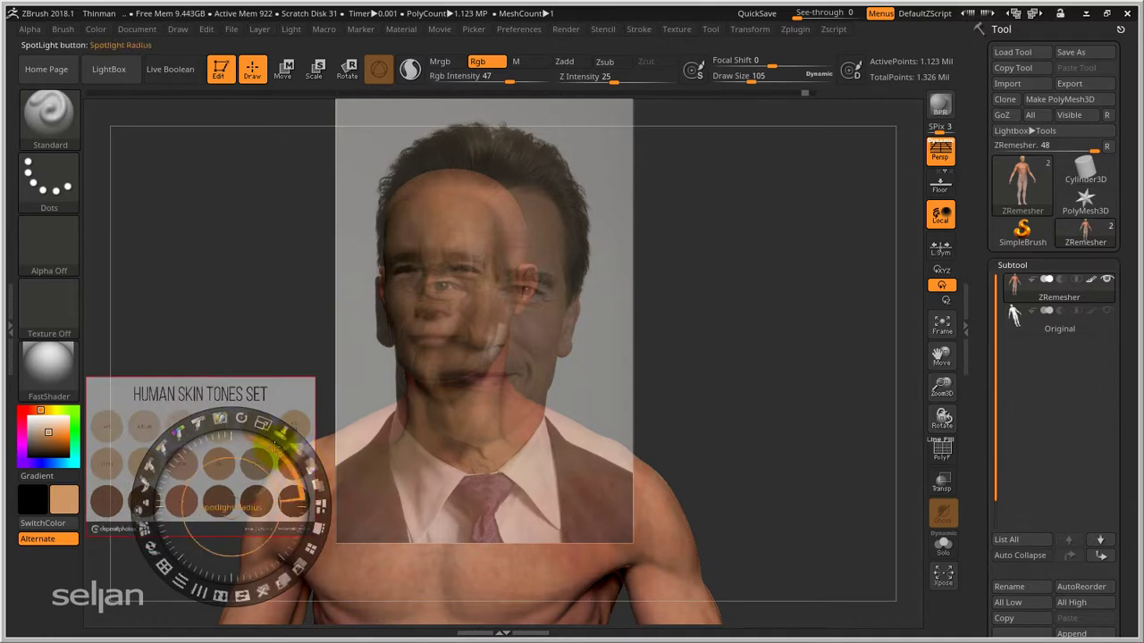
drag(272, 443, 358, 352)
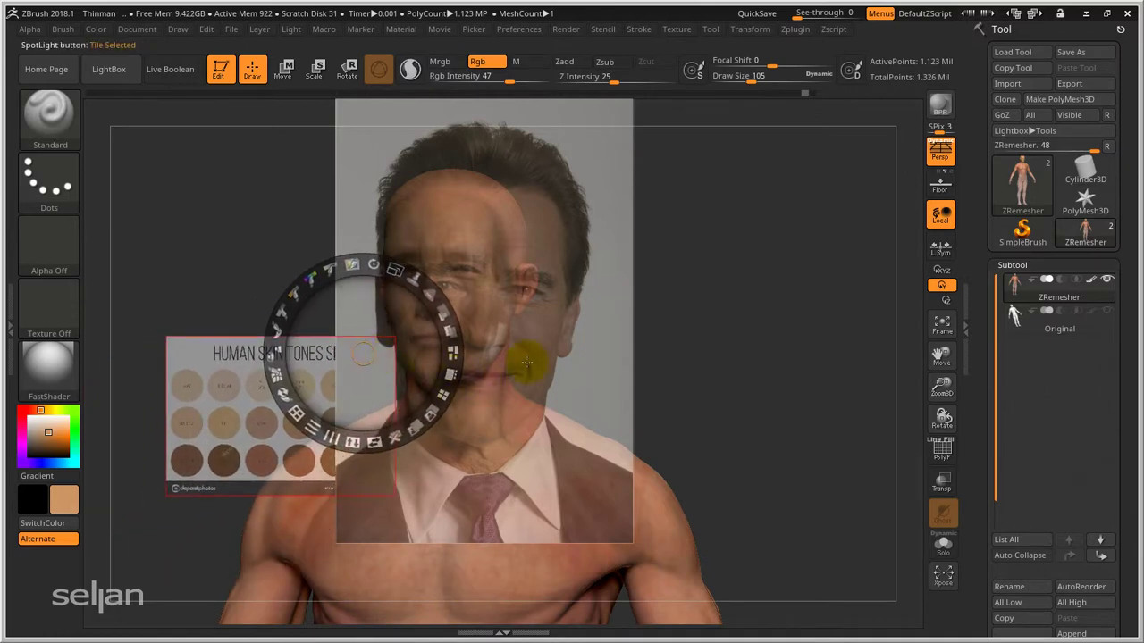
Step: Select the portrait photo, try fading it against the skin tones chart, and restore its full Fade
click(555, 347)
click(537, 358)
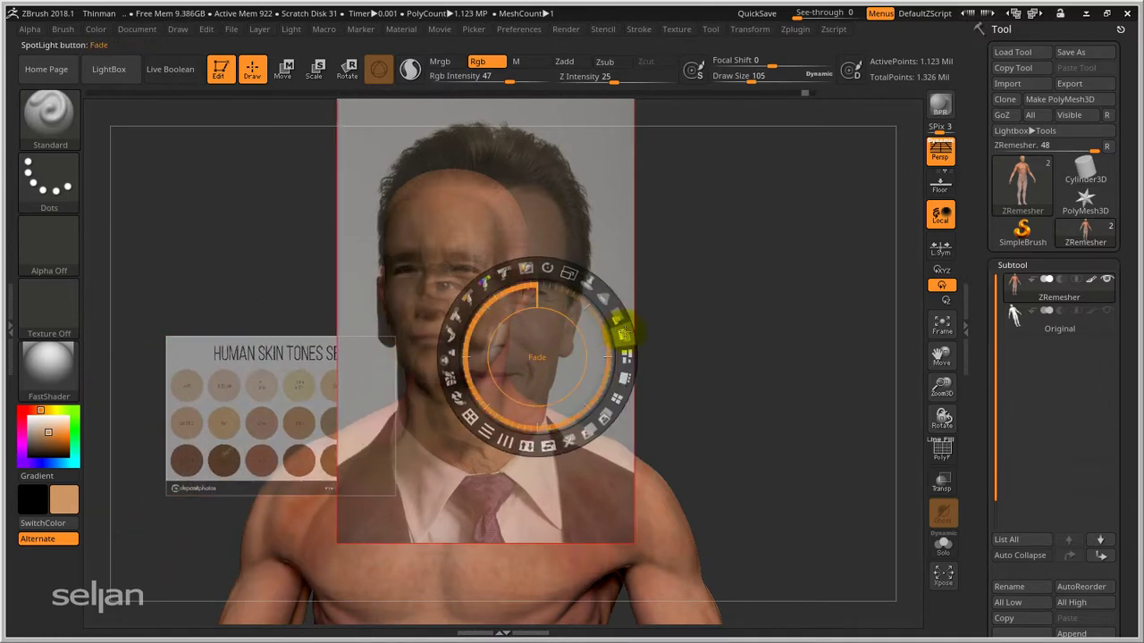
mouse_move(621, 332)
mouse_down()
mouse_move(605, 319)
mouse_move(607, 298)
mouse_move(612, 323)
mouse_up()
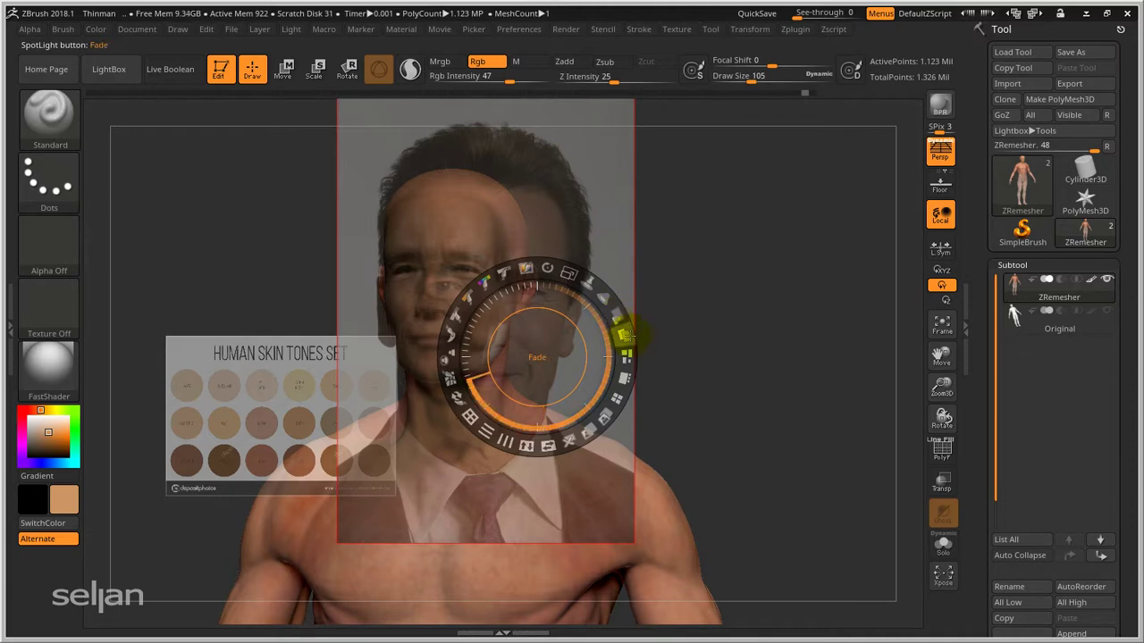
drag(630, 336, 617, 399)
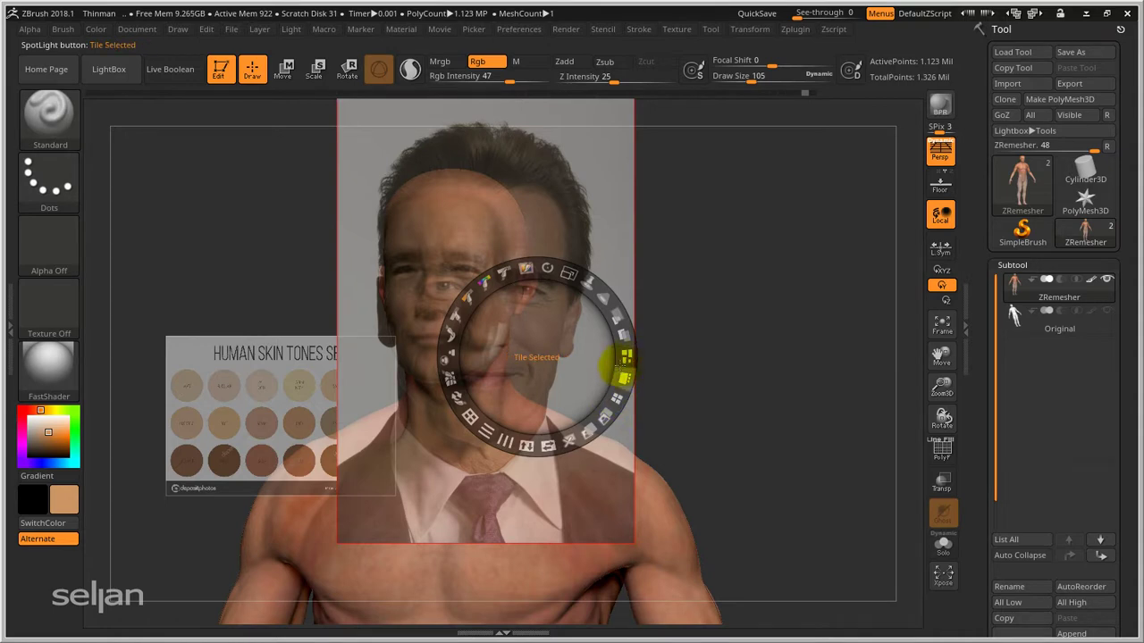
Step: Try the Spotlight tiling layouts on both images, including Tile Selected, and finish with Tile Unified
click(626, 357)
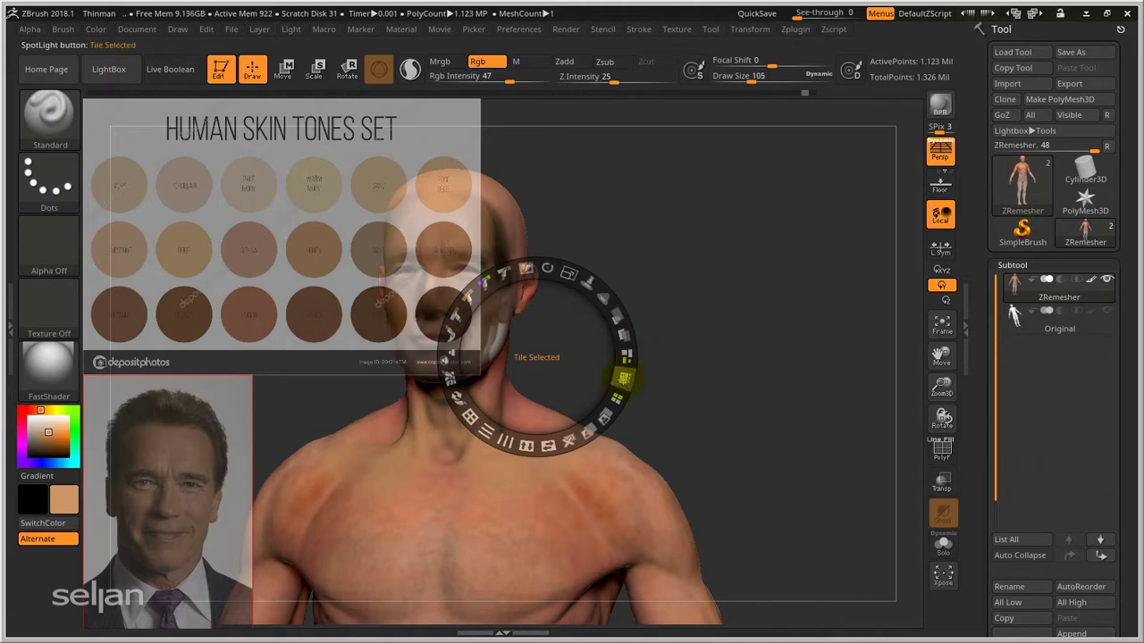
click(623, 379)
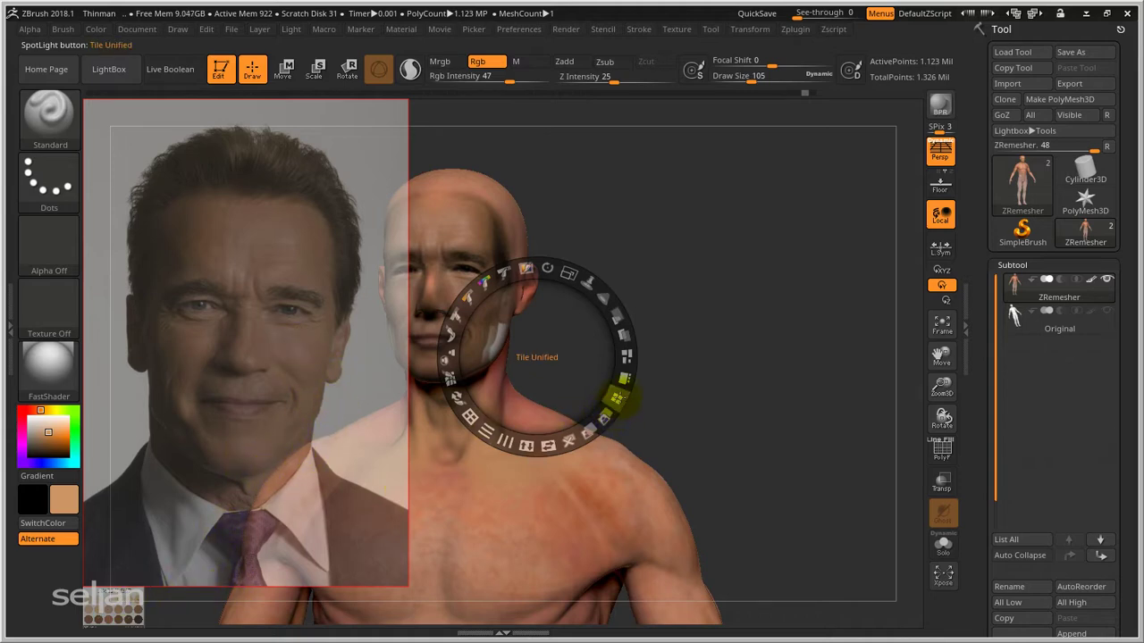
click(617, 398)
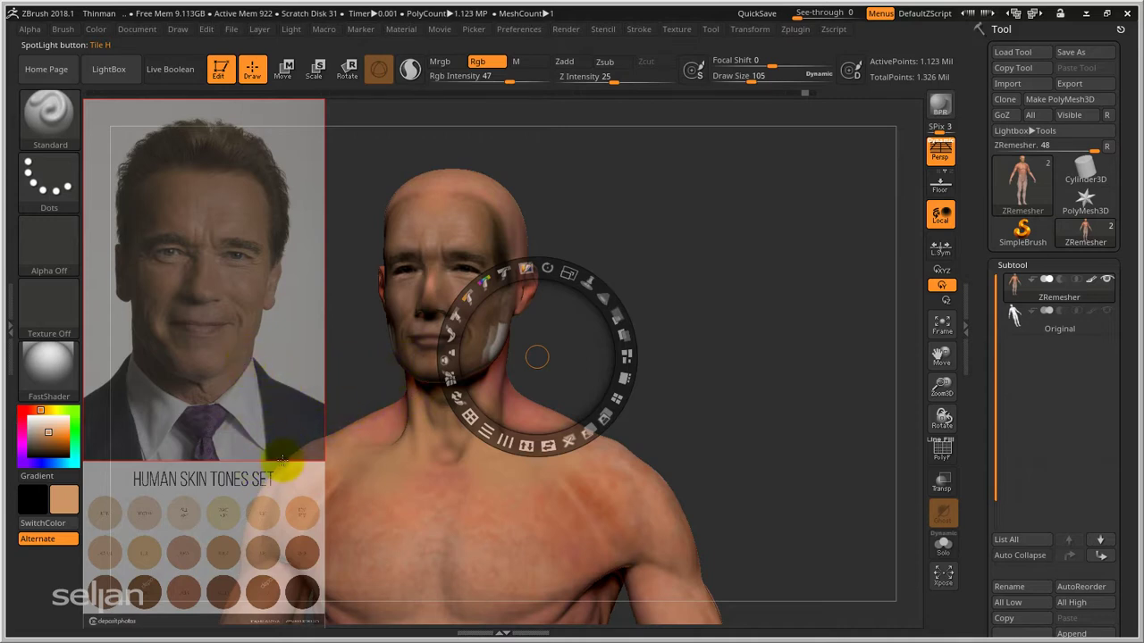
Step: Move the skin tones chart and the portrait photo so they overlap over the chest, and paint the images onto it
drag(228, 511, 439, 452)
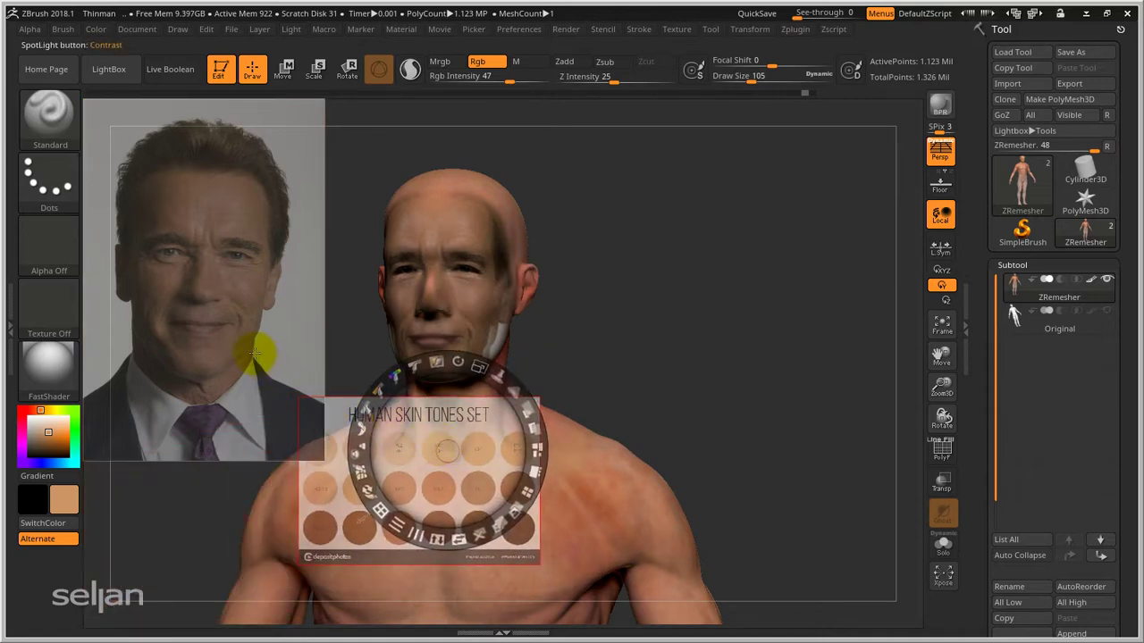
drag(231, 315, 477, 523)
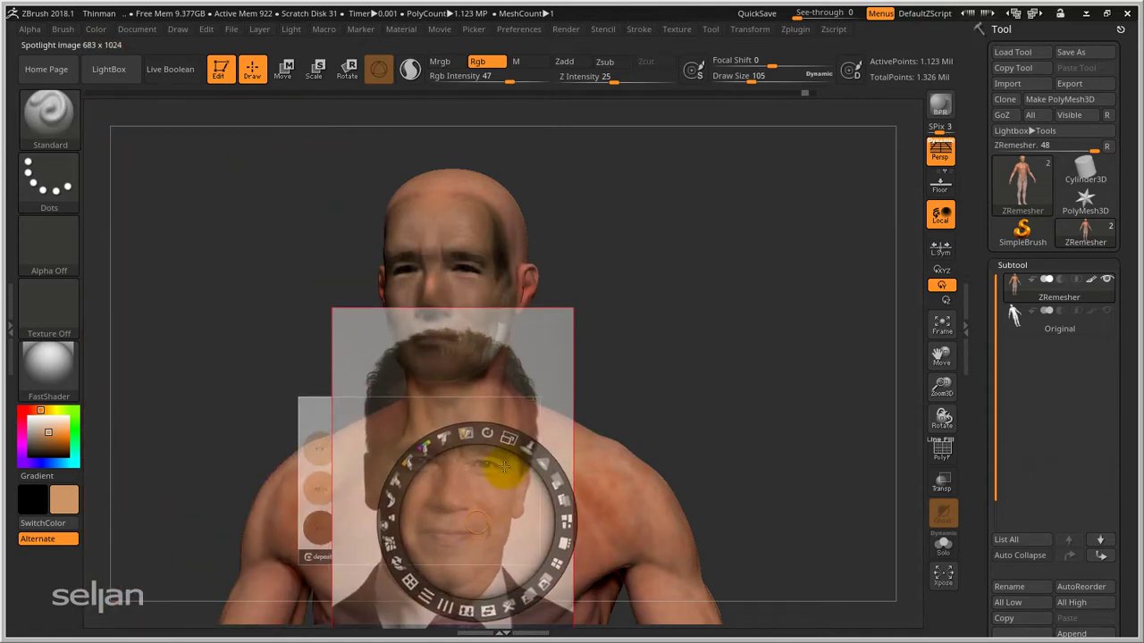
key(z)
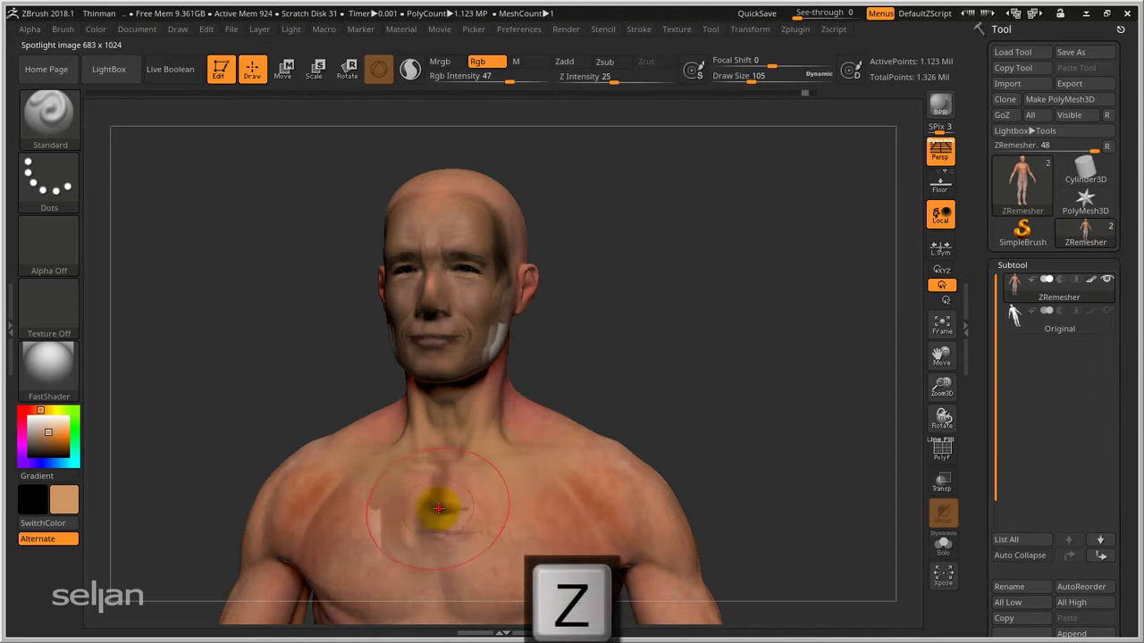
mouse_move(428, 485)
mouse_down()
mouse_move(365, 523)
mouse_move(439, 503)
mouse_up()
Step: Lower the portrait photo's Fade so the skin tones chart blends through it, paint the blend across the chest and check it
key(z)
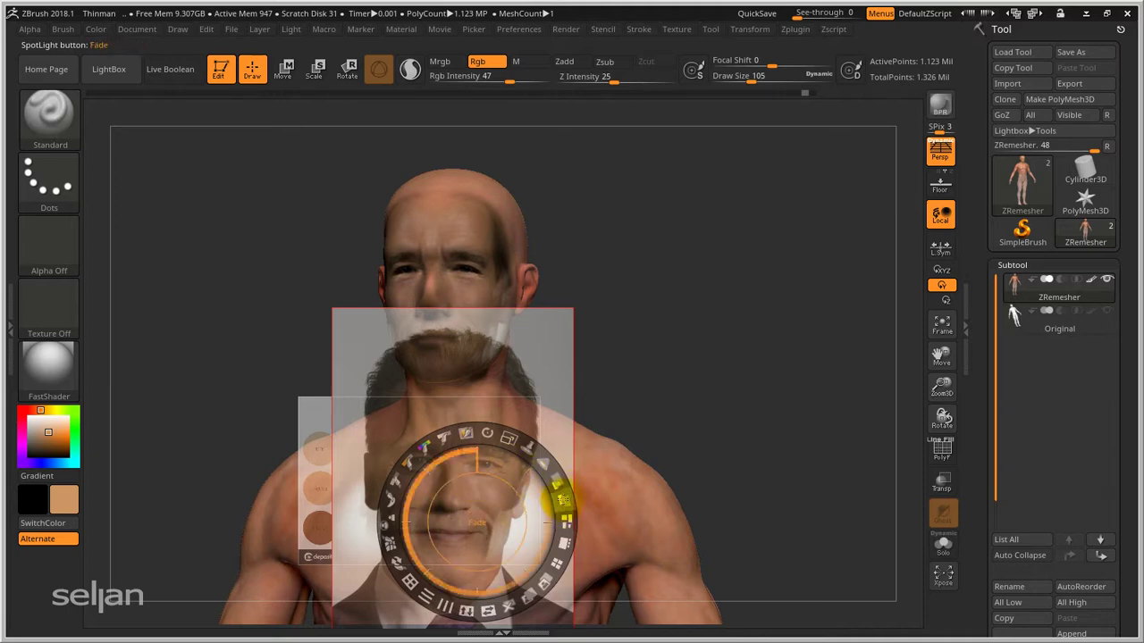
drag(562, 499, 531, 471)
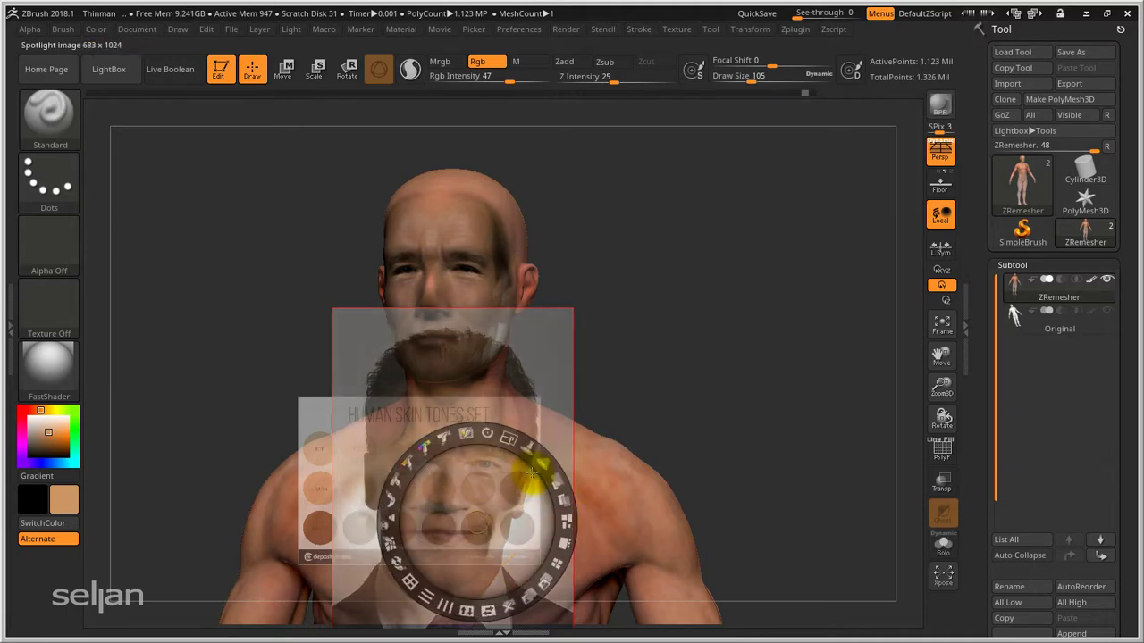
key(z)
mouse_move(514, 471)
mouse_down()
mouse_move(462, 510)
mouse_move(485, 493)
mouse_move(459, 485)
mouse_move(510, 517)
mouse_move(566, 450)
mouse_up()
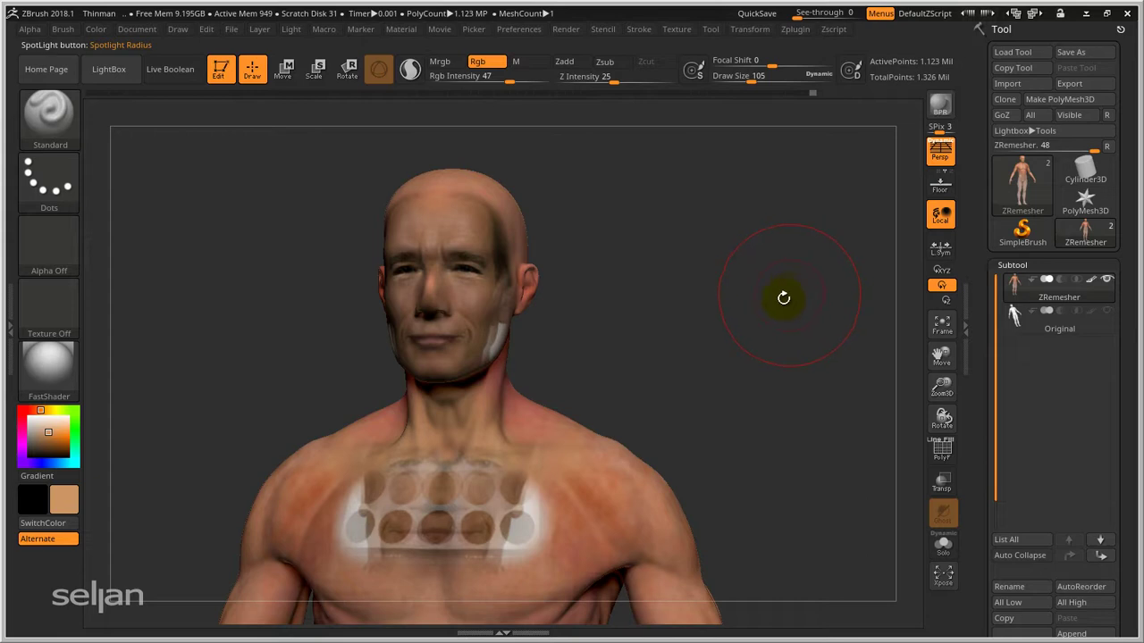
drag(778, 289, 684, 282)
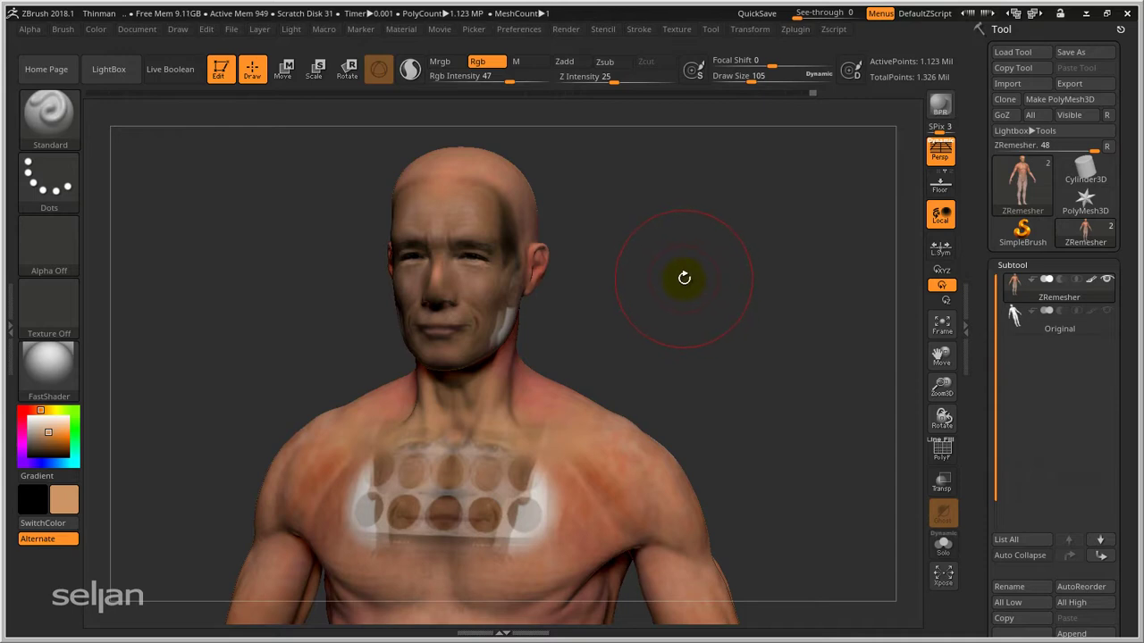
Step: Rearrange the Spotlight images with Tile Unified, nudge the portrait photo slightly and raise its Fade again
key(z)
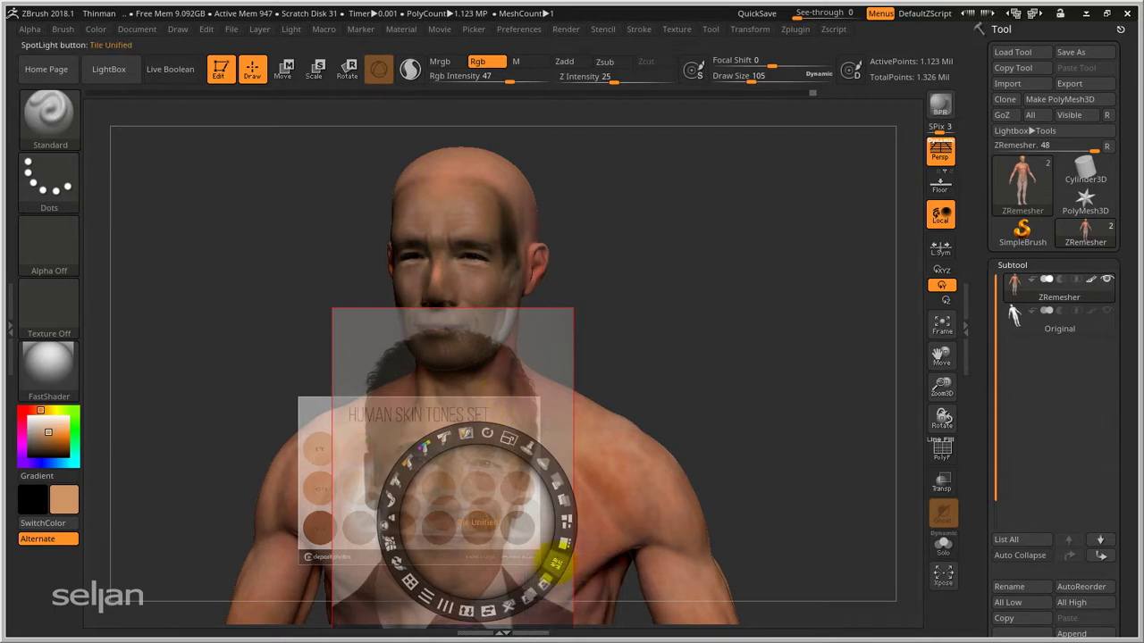
click(555, 563)
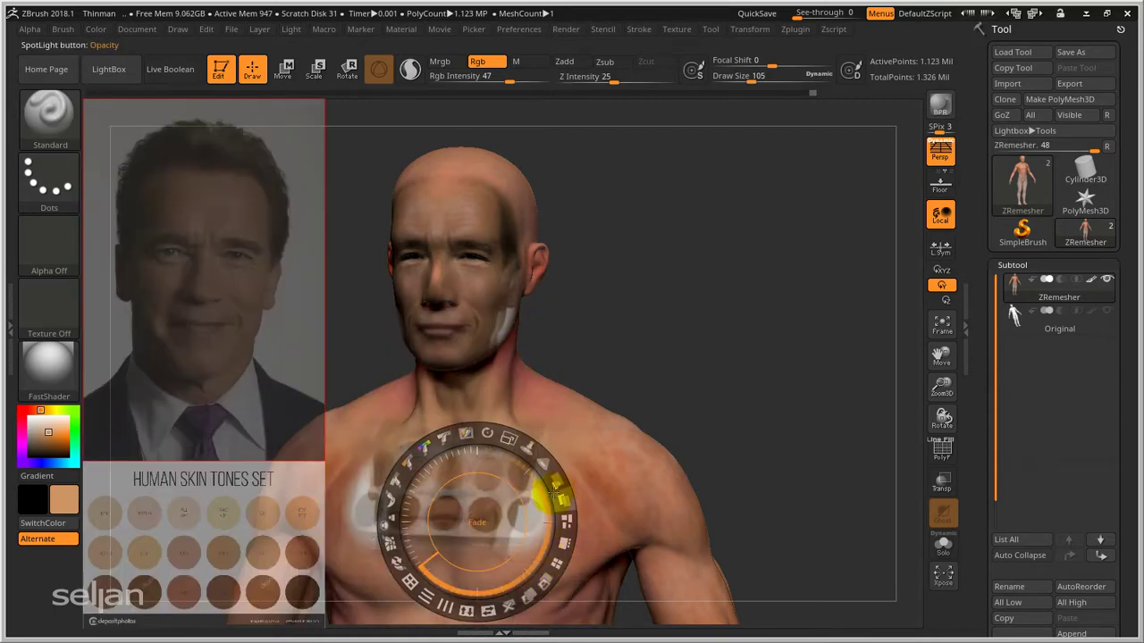
click(305, 367)
drag(274, 346, 281, 342)
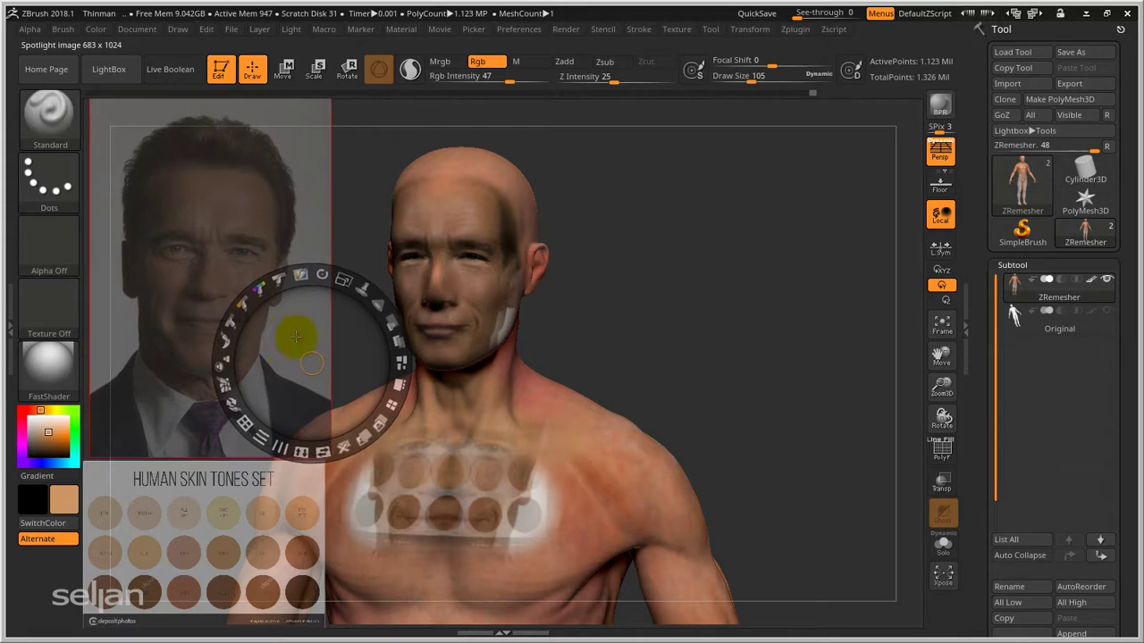
click(399, 342)
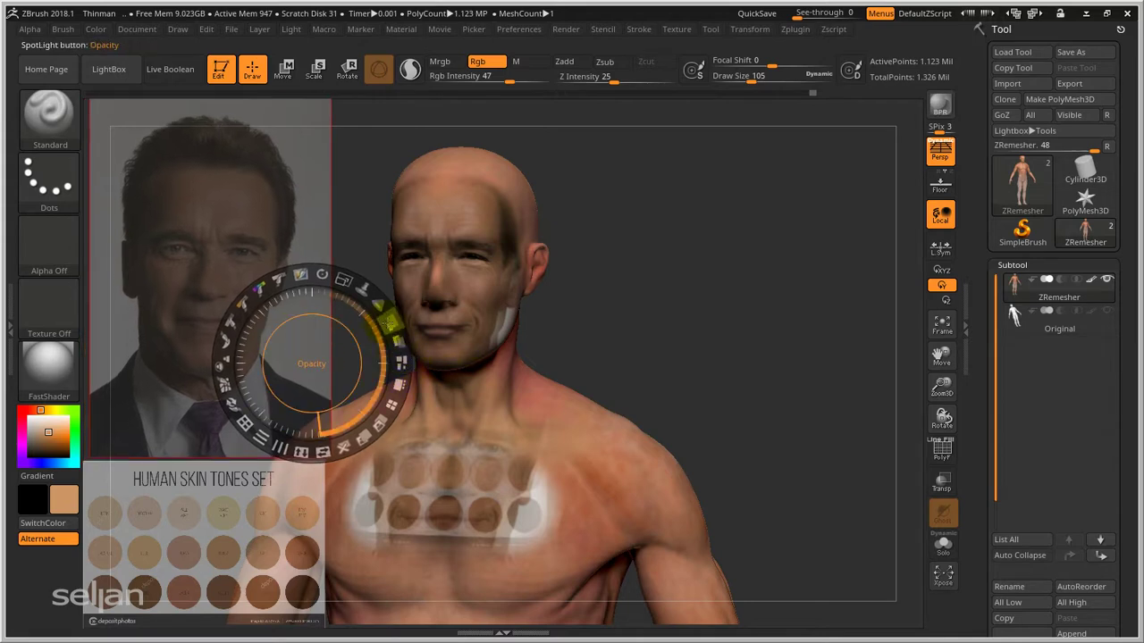
drag(393, 338, 384, 423)
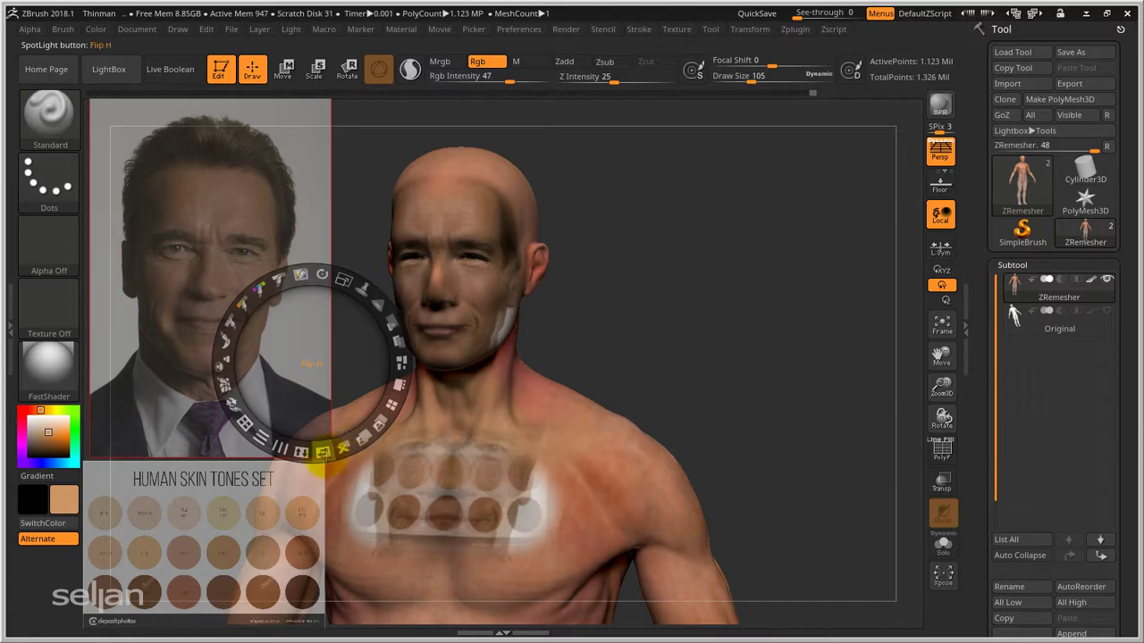
Step: Try Spotlight's Flip H, Flip V, Tile H and Tile Proportional controls on the portrait photo
click(323, 452)
click(326, 455)
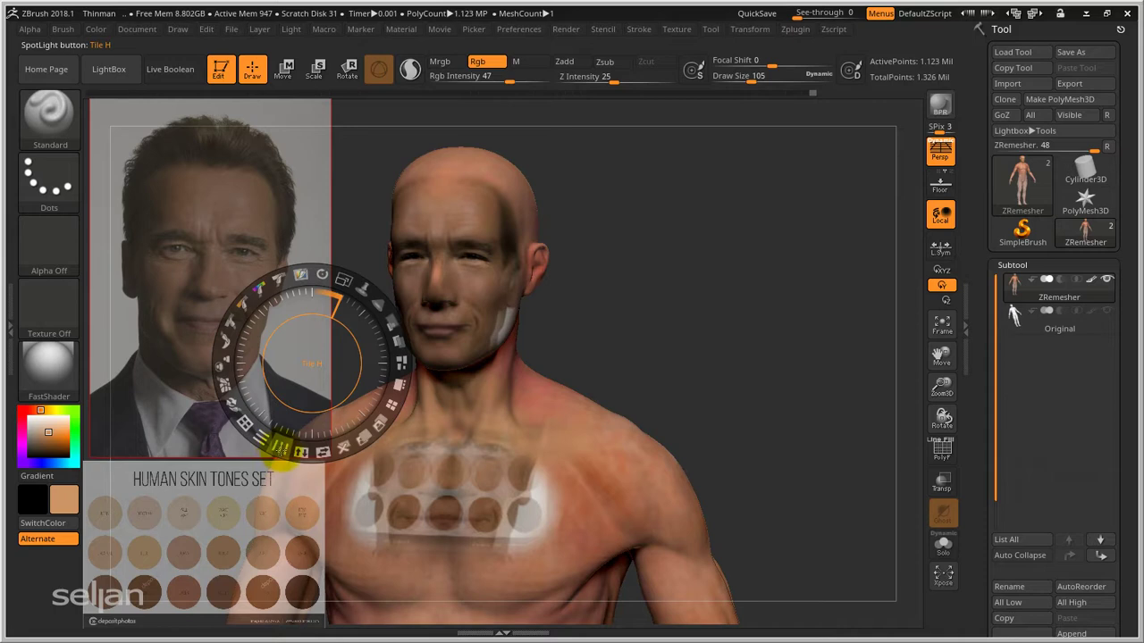
click(279, 449)
mouse_move(279, 449)
mouse_down()
mouse_move(245, 430)
mouse_move(286, 454)
mouse_up()
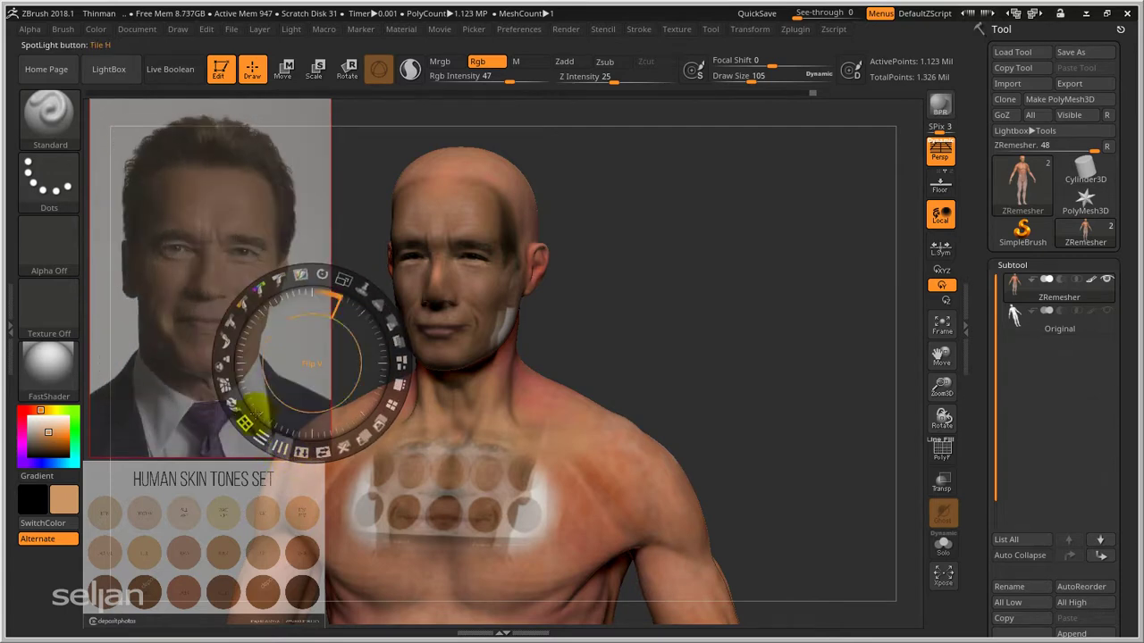
drag(255, 407, 259, 409)
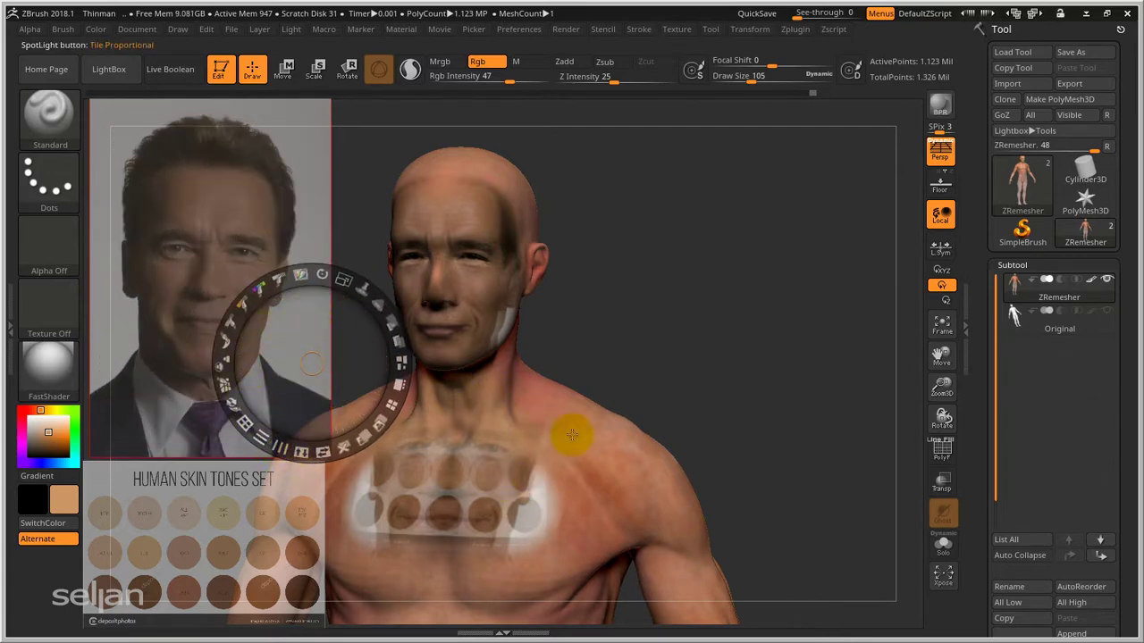
drag(257, 439, 251, 416)
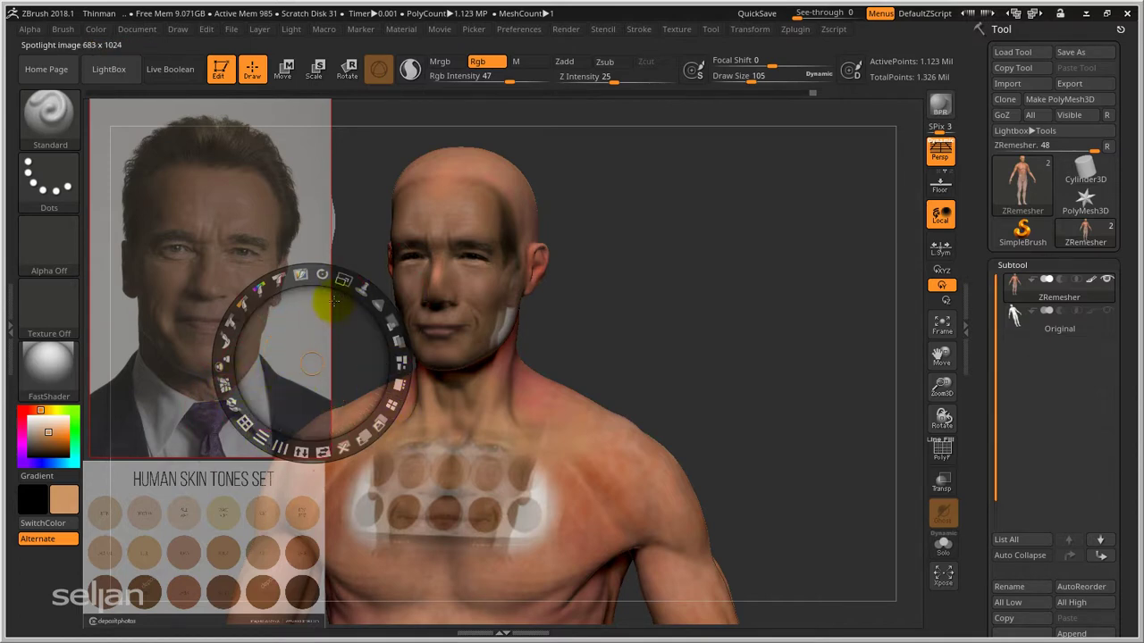
Step: Enlarge the portrait photo over the figure's head and chest, and raise its Opacity until it is fully solid
drag(345, 281, 591, 407)
click(688, 411)
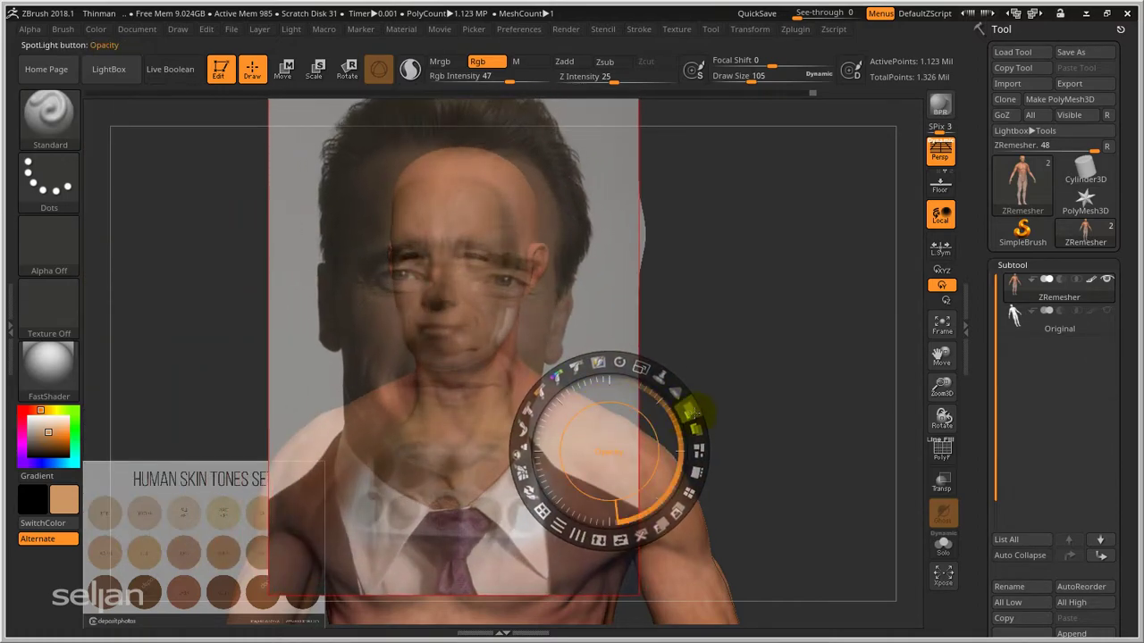
drag(691, 411, 628, 474)
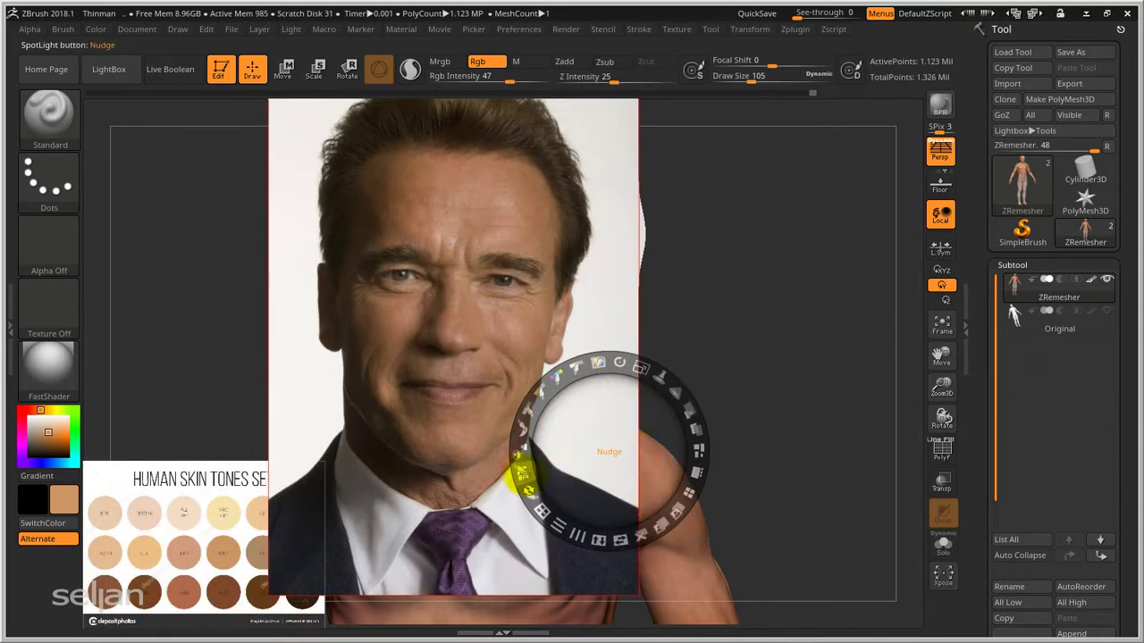
Step: Distort the eye and eyebrow on the portrait's brighter side with Nudge, and brush the area back to its original state
click(521, 473)
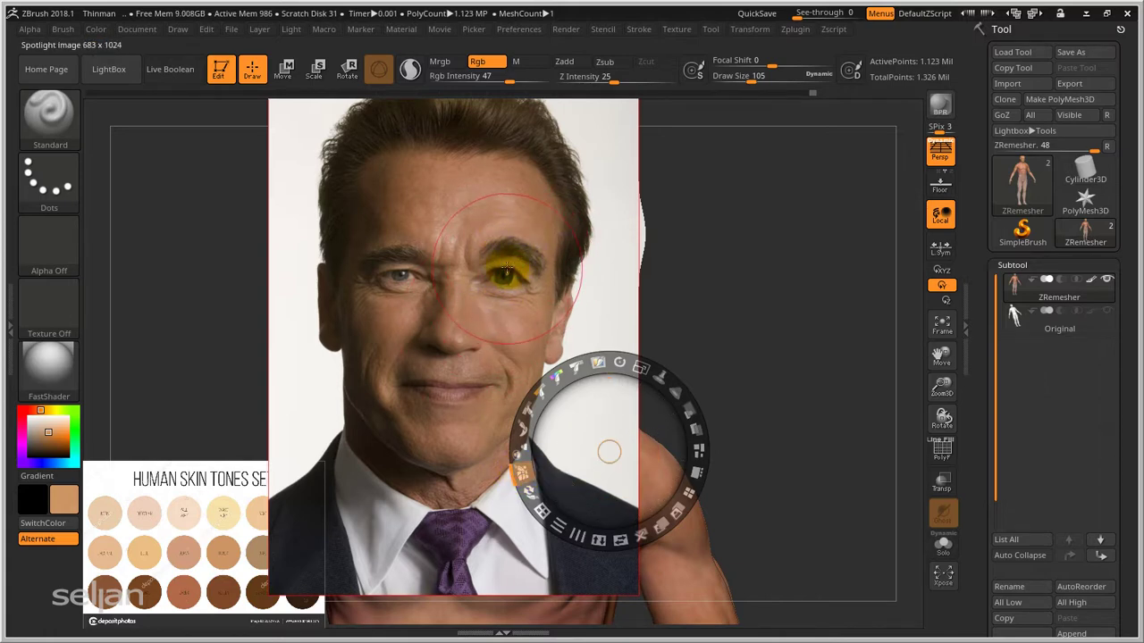
mouse_move(496, 261)
mouse_down()
mouse_move(528, 268)
mouse_move(502, 243)
mouse_up()
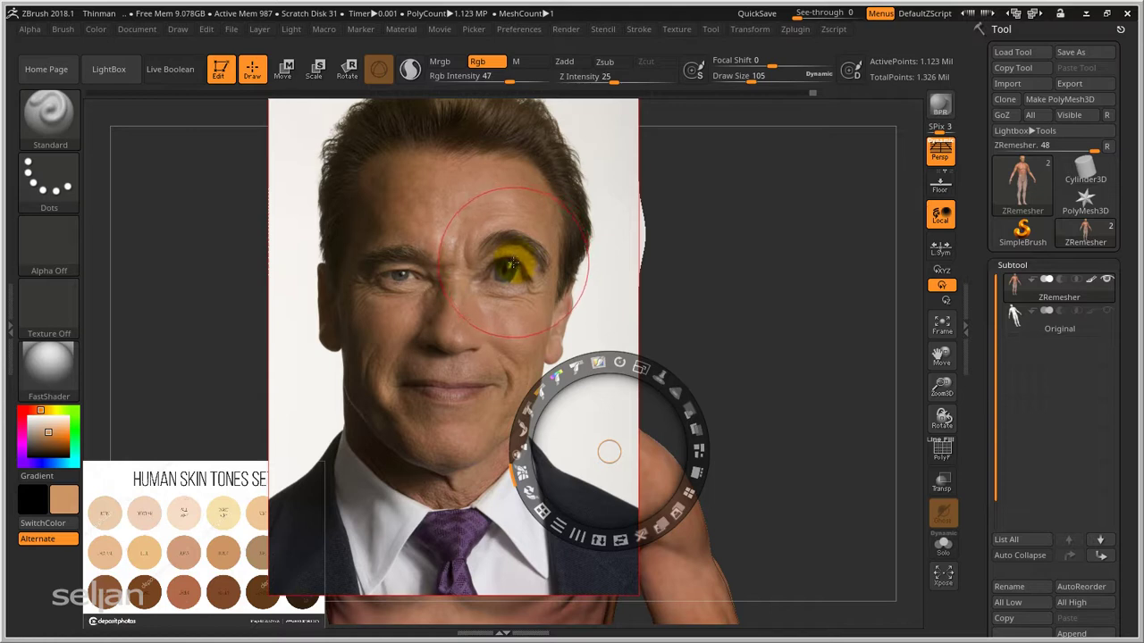
key(ctrl+z)
key(shift+f)
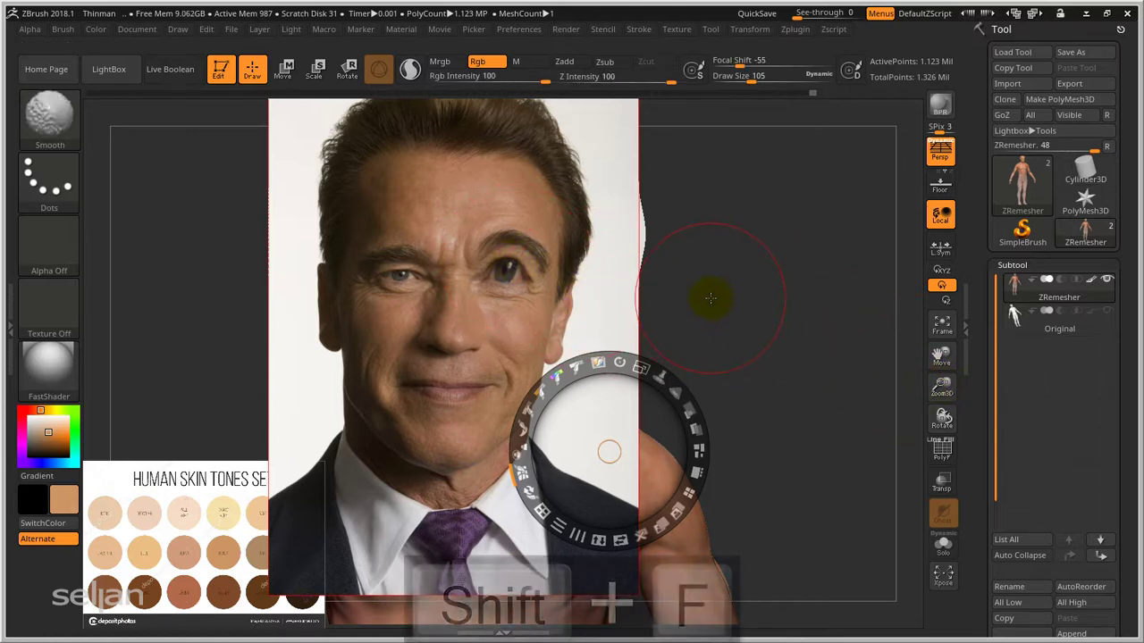
mouse_move(686, 300)
mouse_down()
mouse_move(501, 272)
mouse_move(540, 256)
mouse_move(527, 266)
mouse_move(505, 226)
mouse_up()
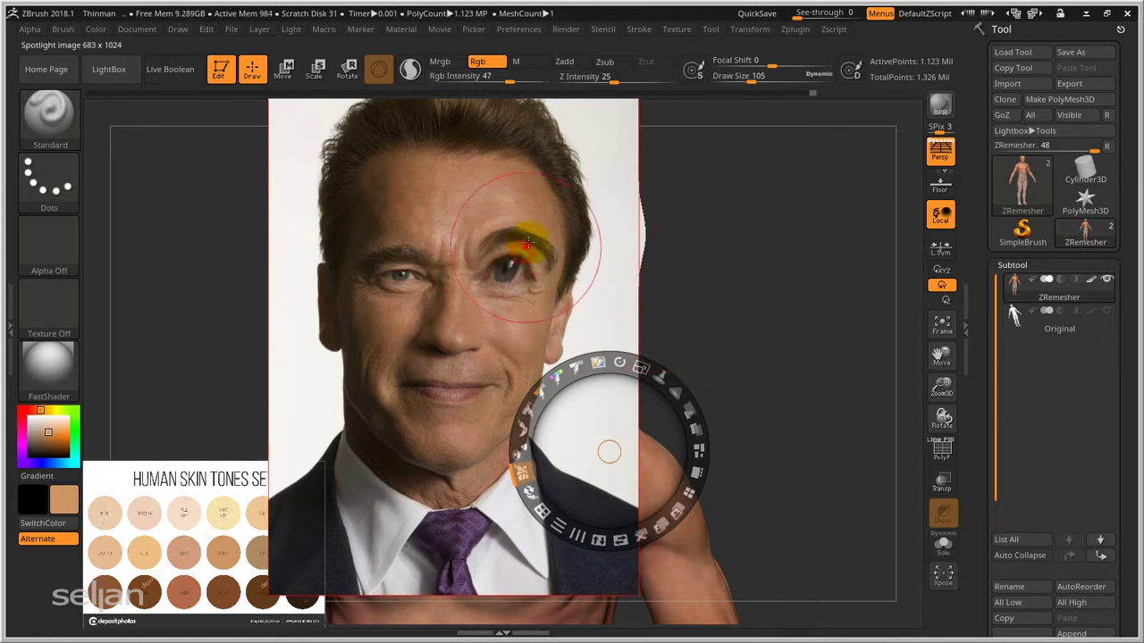
key(shift)
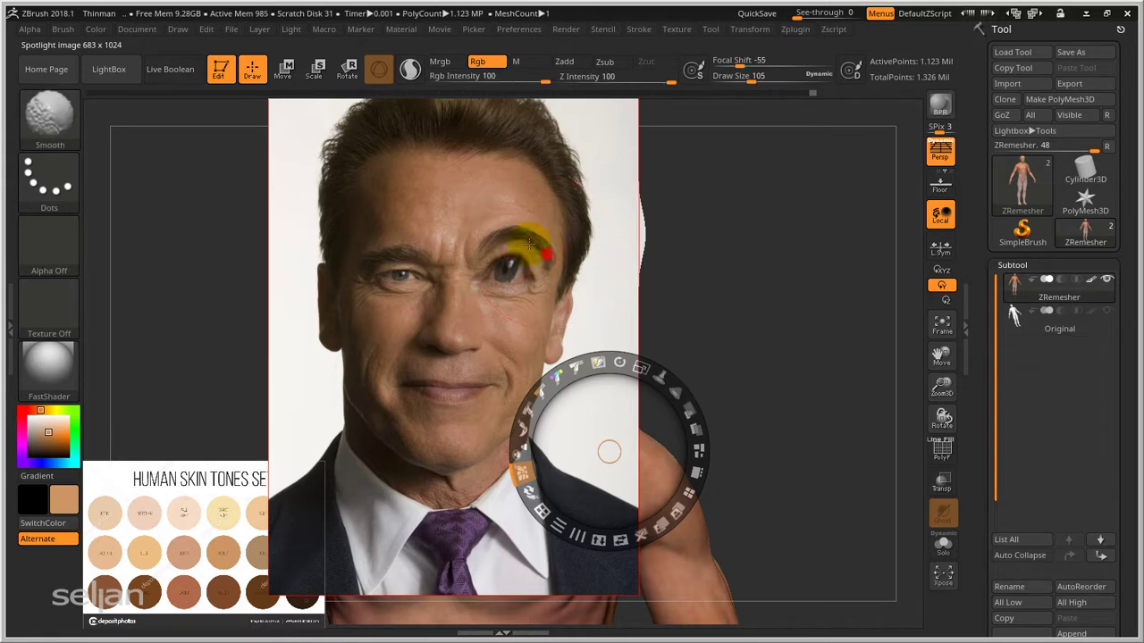
mouse_move(544, 260)
shift+mouse_down()
mouse_move(512, 262)
mouse_move(527, 288)
shift+mouse_up()
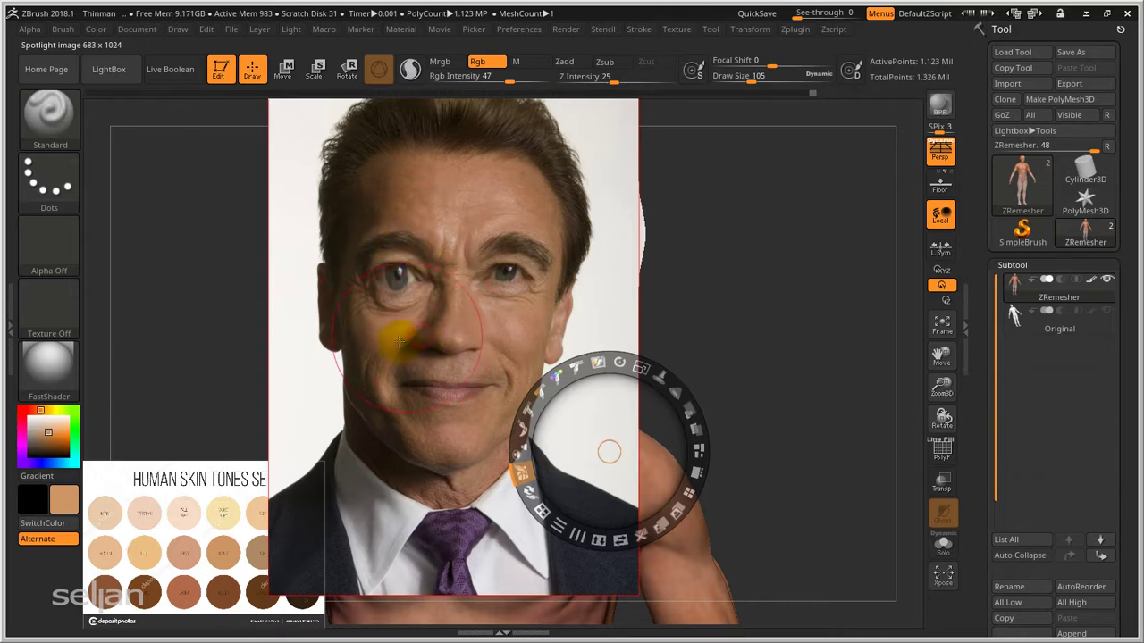
Step: Nudge the areas around both of the portrait's eyes, and partly restore the original shape
mouse_move(510, 291)
mouse_down()
mouse_move(511, 335)
mouse_move(531, 302)
mouse_up()
mouse_move(500, 263)
mouse_down()
mouse_move(511, 272)
mouse_move(502, 290)
mouse_move(517, 268)
mouse_up()
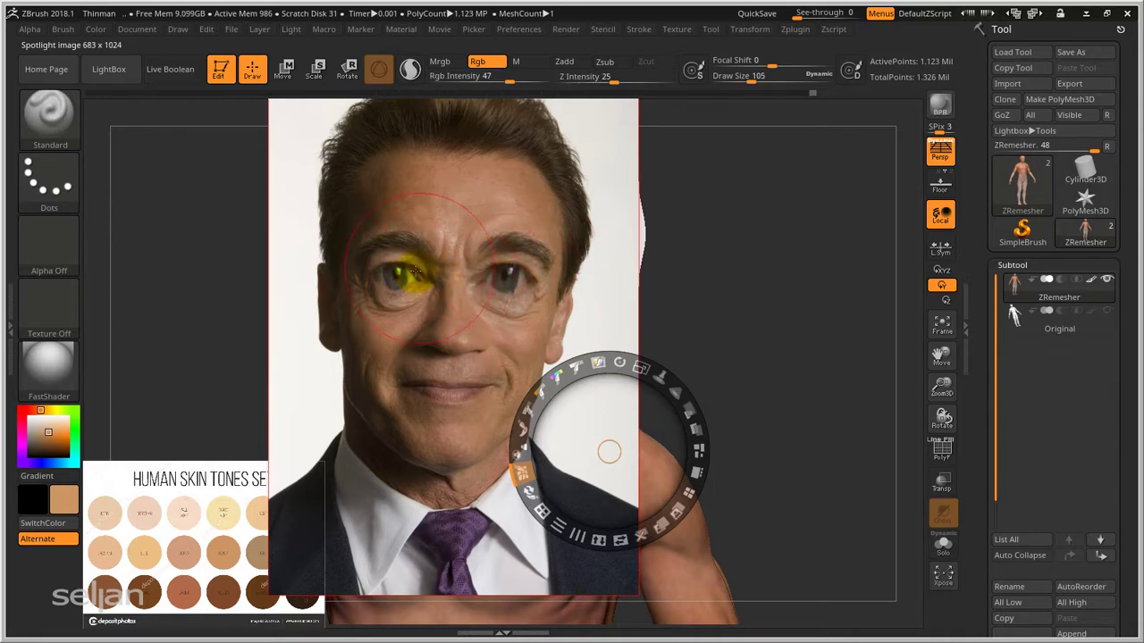
mouse_move(399, 290)
shift+mouse_down()
mouse_move(395, 275)
mouse_move(416, 284)
mouse_move(500, 273)
mouse_move(540, 287)
mouse_move(378, 322)
mouse_move(574, 329)
shift+mouse_up()
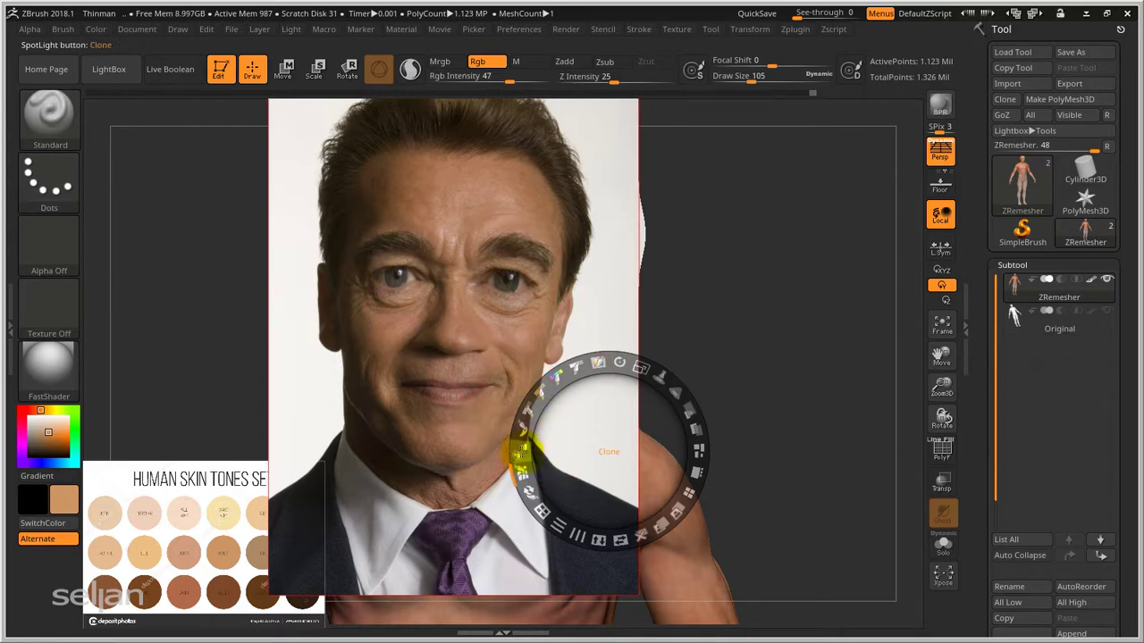
Step: Clone the white background over the portrait's ear and cheek, and begin restoring the covered area
drag(520, 438, 564, 315)
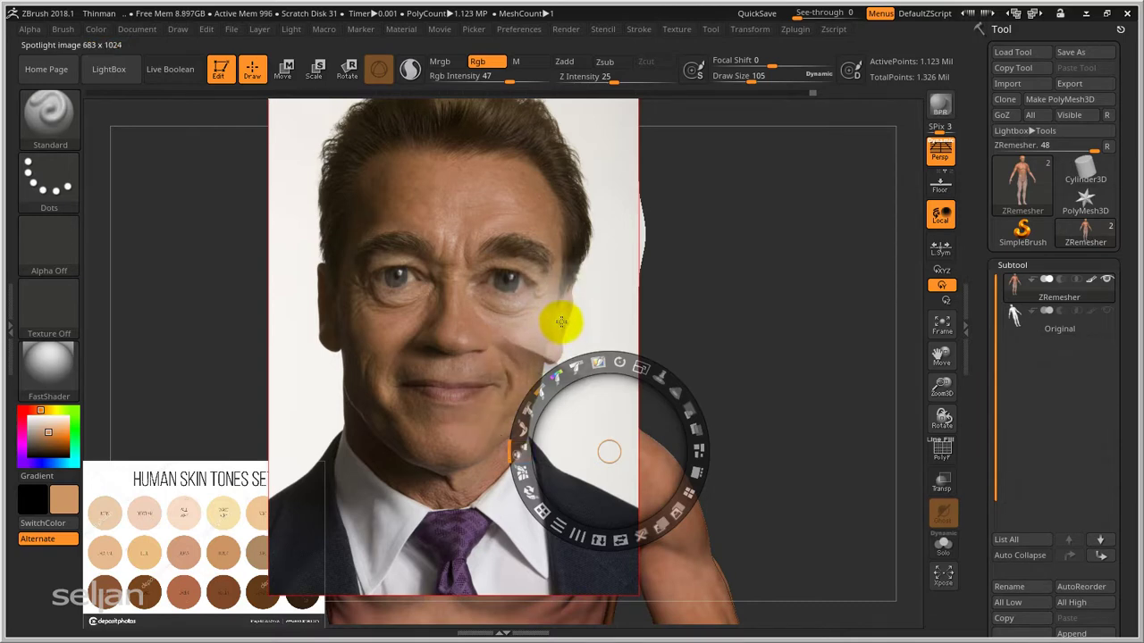
drag(561, 323, 557, 322)
shift+click(564, 324)
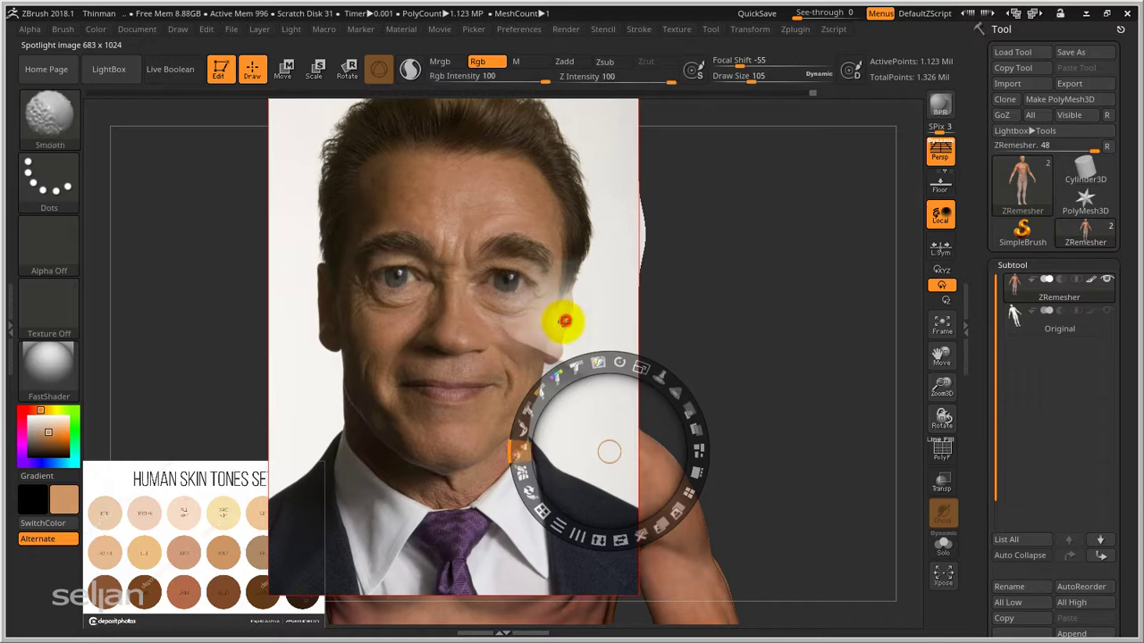
Step: Recentre the Spotlight dial to clone the portrait's eye onto the neck and collar, and its mouth onto the shirt
mouse_move(539, 366)
mouse_down()
mouse_move(542, 313)
mouse_move(473, 357)
mouse_move(523, 370)
mouse_move(631, 444)
mouse_move(608, 453)
mouse_move(605, 427)
mouse_move(609, 453)
mouse_move(510, 454)
mouse_move(492, 441)
mouse_move(503, 258)
mouse_move(503, 300)
mouse_up()
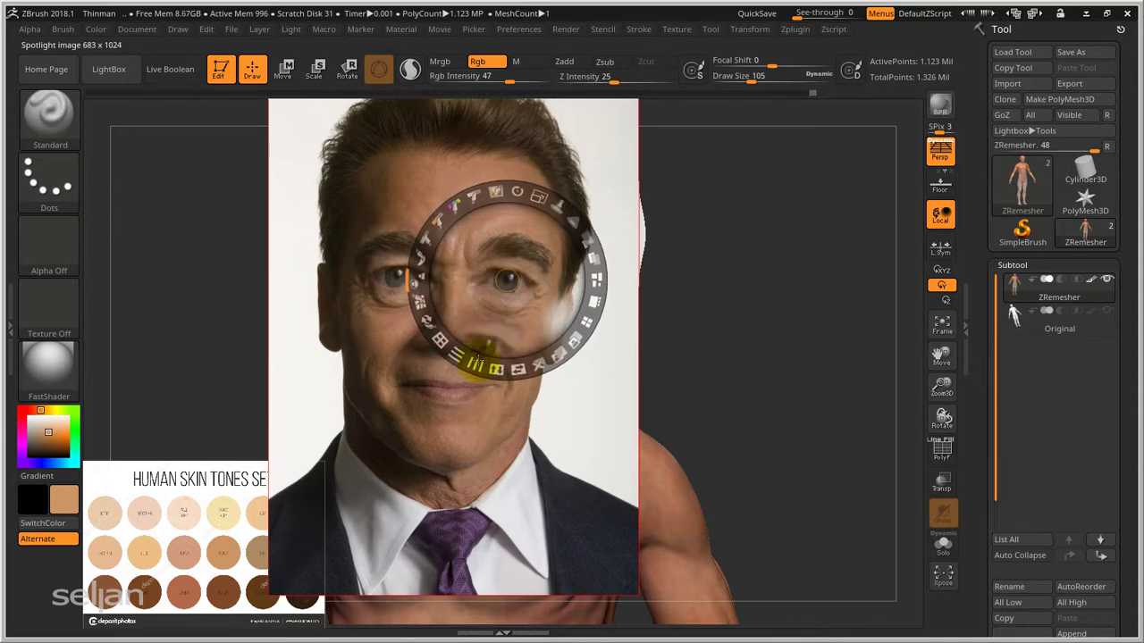
drag(545, 457, 531, 461)
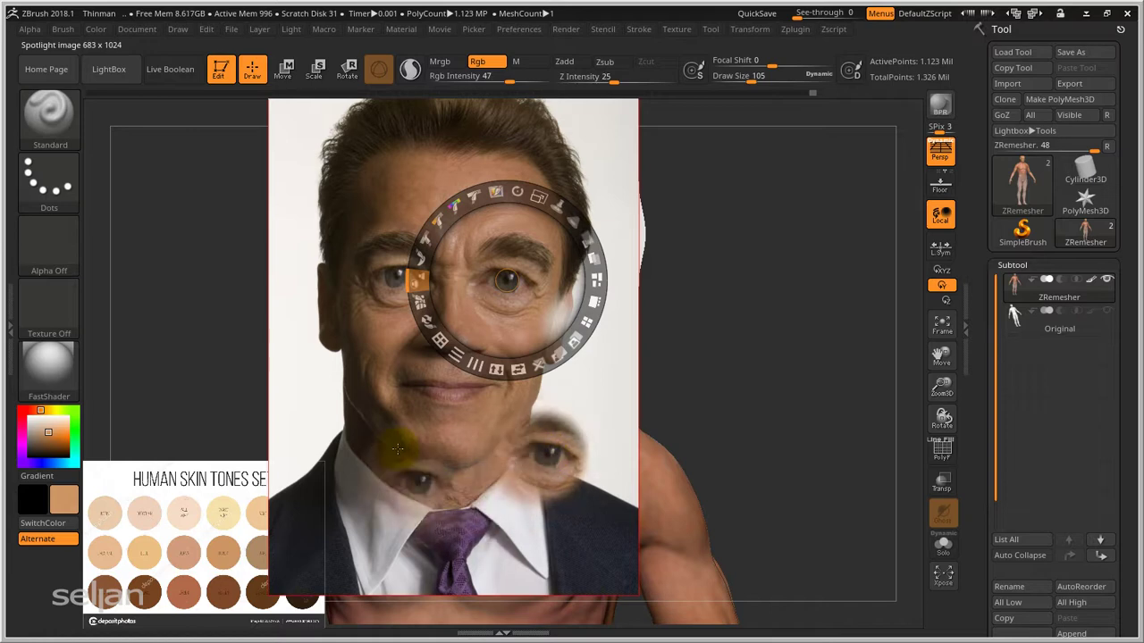
drag(505, 278, 447, 384)
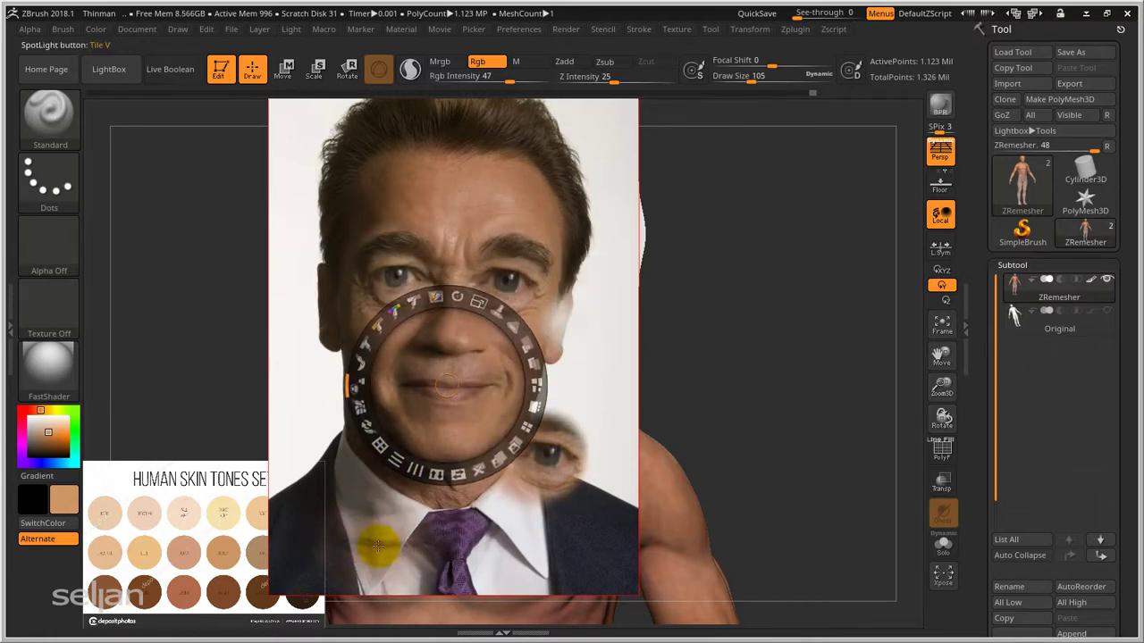
mouse_move(384, 543)
mouse_down()
mouse_move(366, 536)
mouse_move(384, 536)
mouse_move(434, 454)
mouse_up()
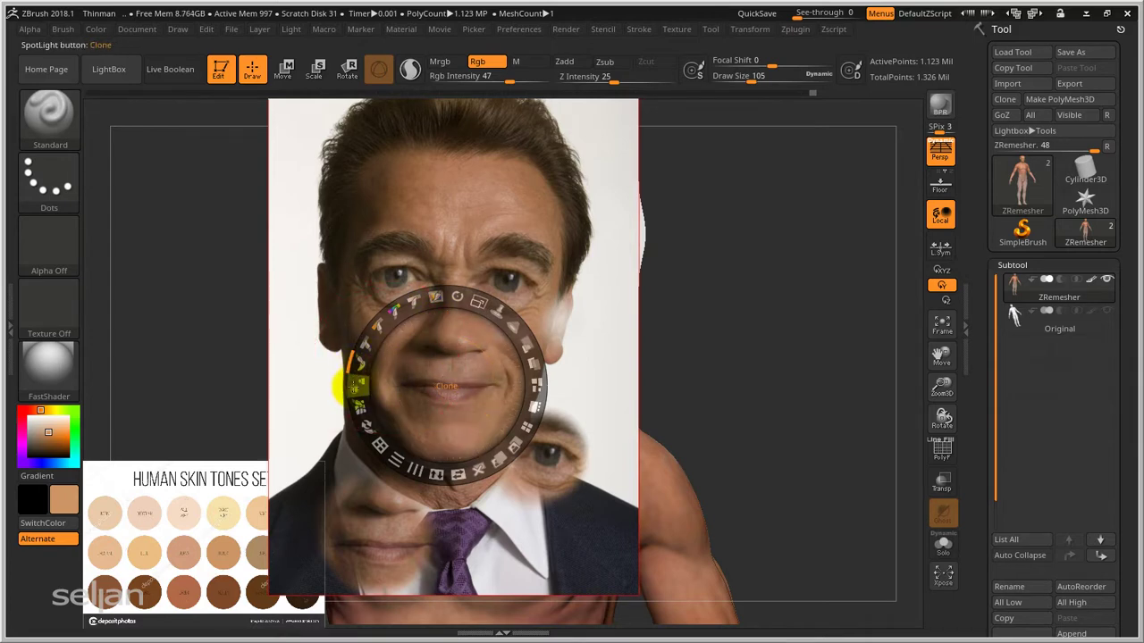
Step: Smudge the portrait's eyebrows into the forehead, and increase the Contrast around the eyes
click(357, 409)
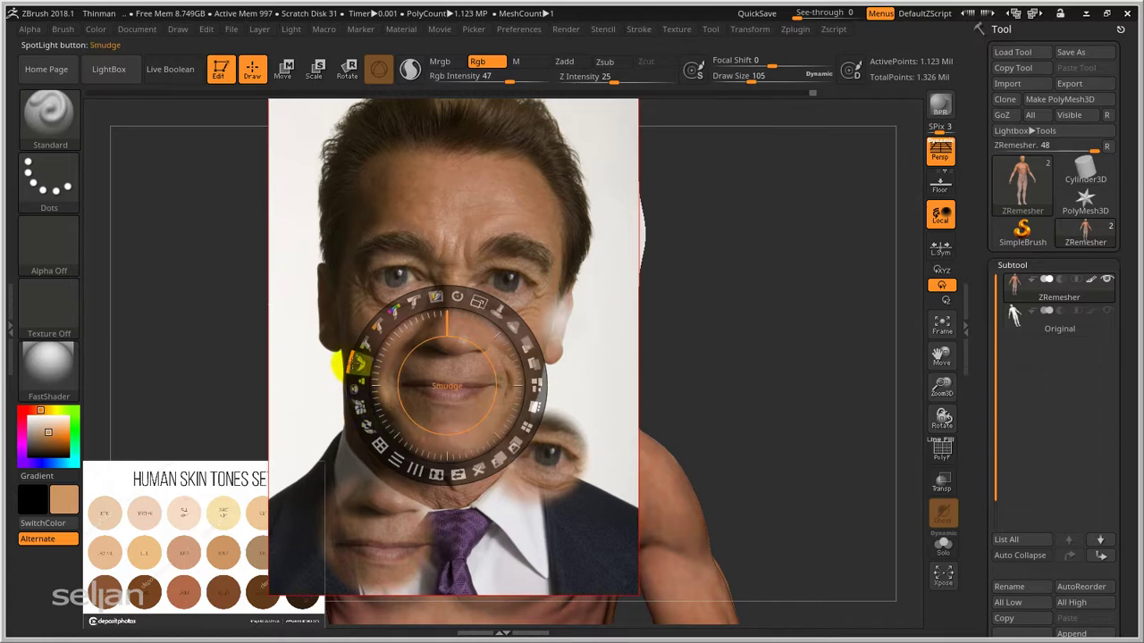
click(355, 363)
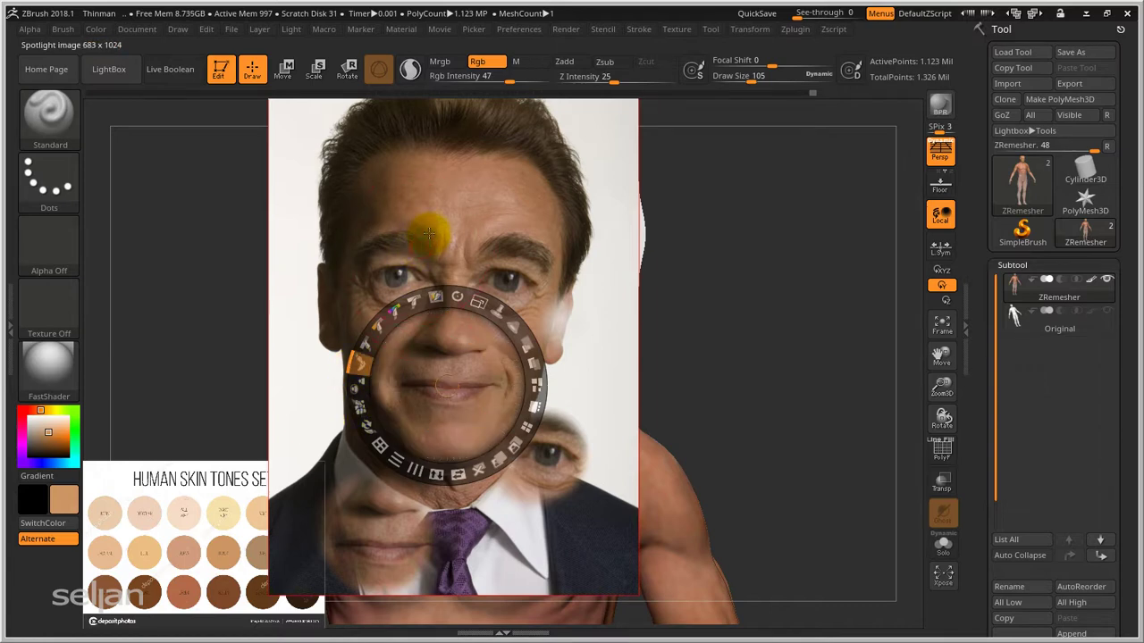
mouse_move(467, 244)
mouse_down()
mouse_move(539, 237)
mouse_move(393, 236)
mouse_move(389, 221)
mouse_up()
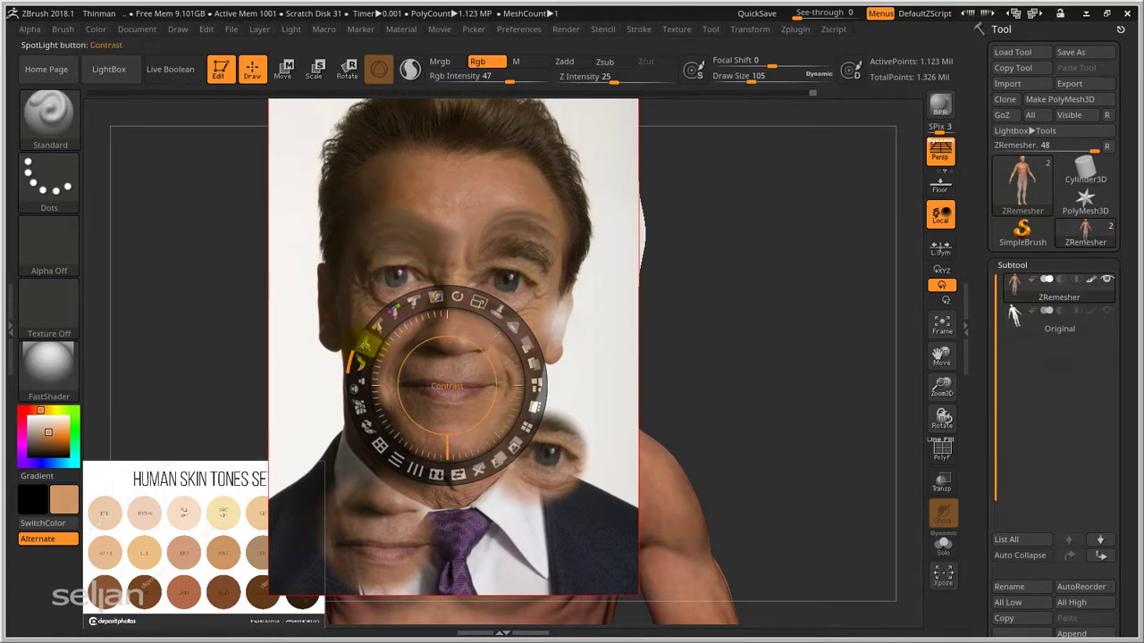
click(366, 346)
drag(411, 267, 395, 248)
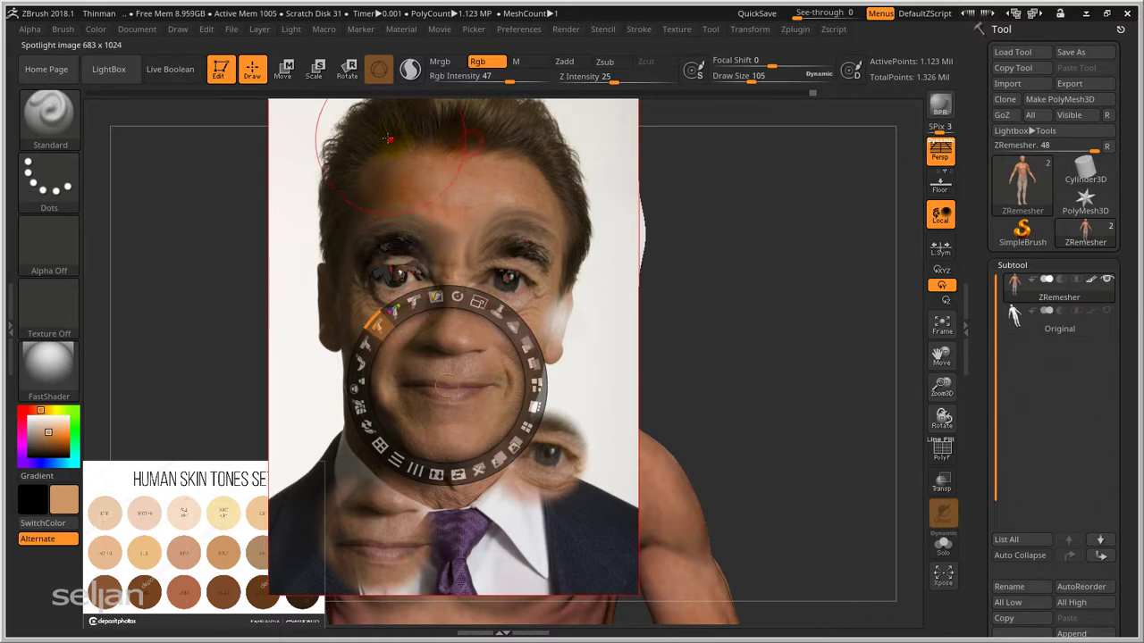
Step: Brush colour saturation changes across the portrait's forehead, intensifying the orange tones and graying a patch near the hairline
drag(465, 161, 444, 194)
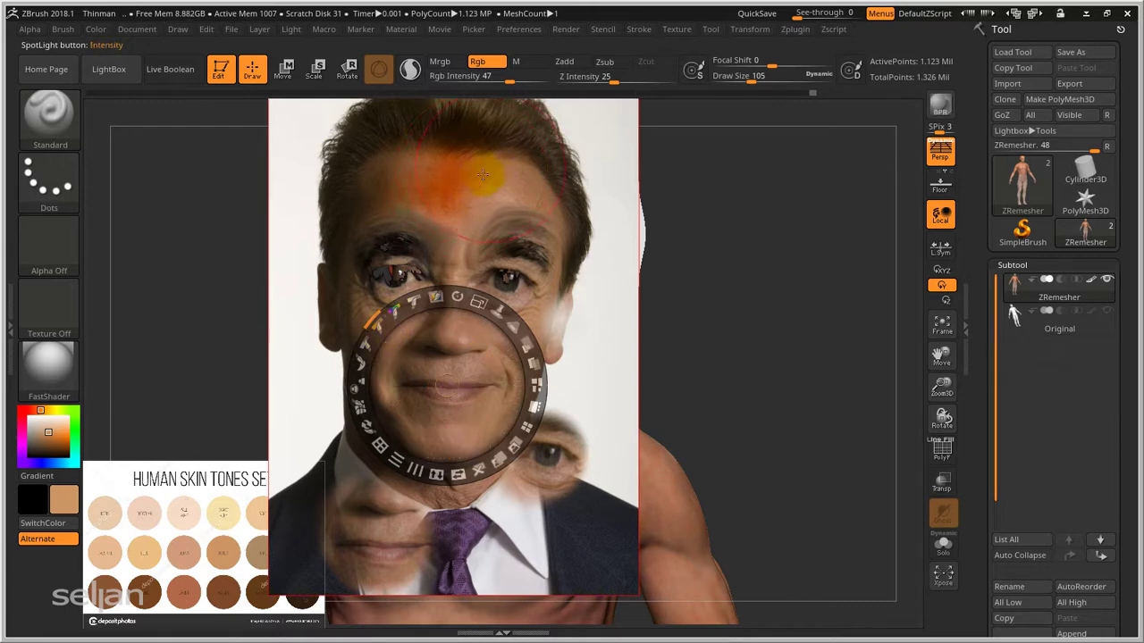
mouse_move(489, 167)
mouse_down()
mouse_move(442, 189)
mouse_move(493, 152)
mouse_move(408, 145)
mouse_move(465, 161)
mouse_move(435, 162)
mouse_move(534, 173)
mouse_move(522, 170)
mouse_up()
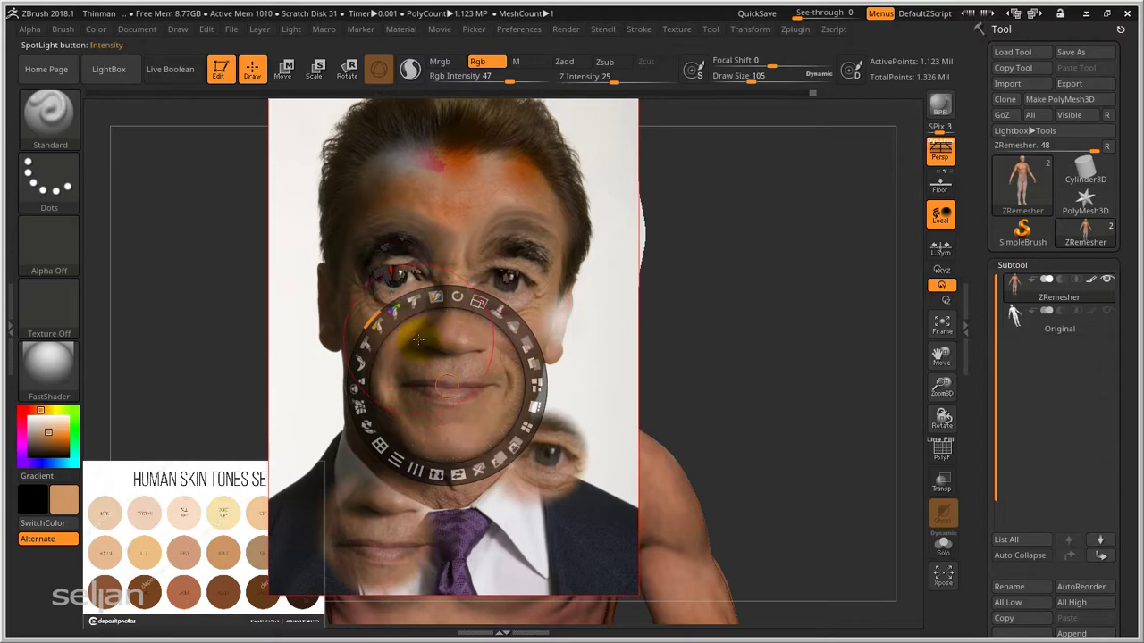
mouse_move(378, 327)
mouse_down()
mouse_move(420, 302)
mouse_move(449, 293)
mouse_move(370, 327)
mouse_move(467, 299)
mouse_move(377, 324)
mouse_up()
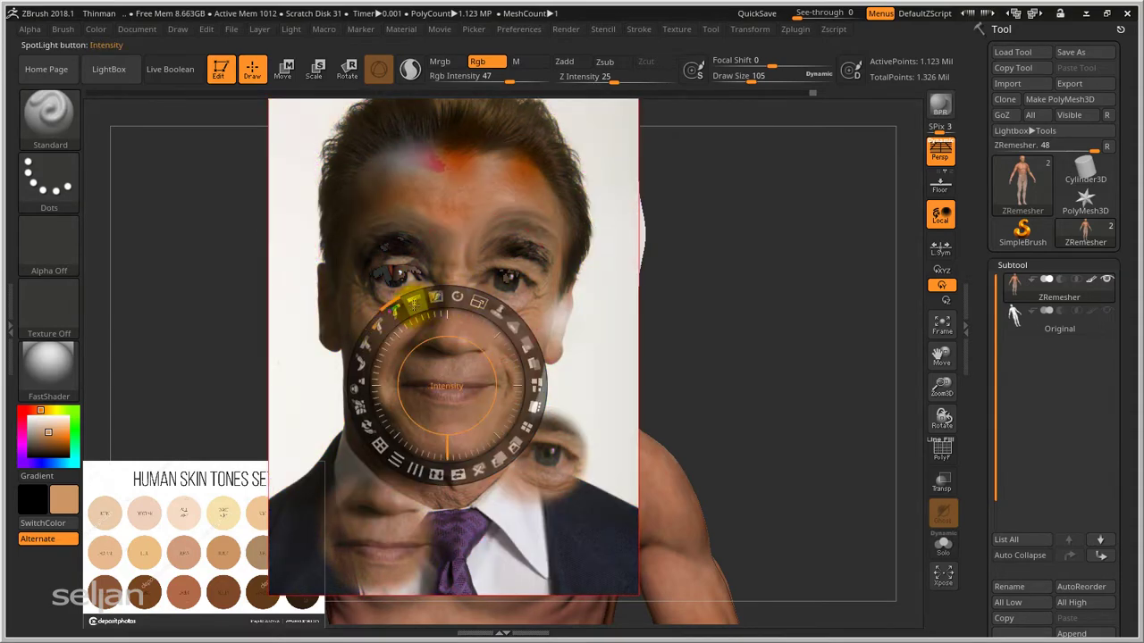
Step: Brighten the whole portrait photo by raising its Intensity, and try the Spotlight Paint option
drag(419, 303, 456, 297)
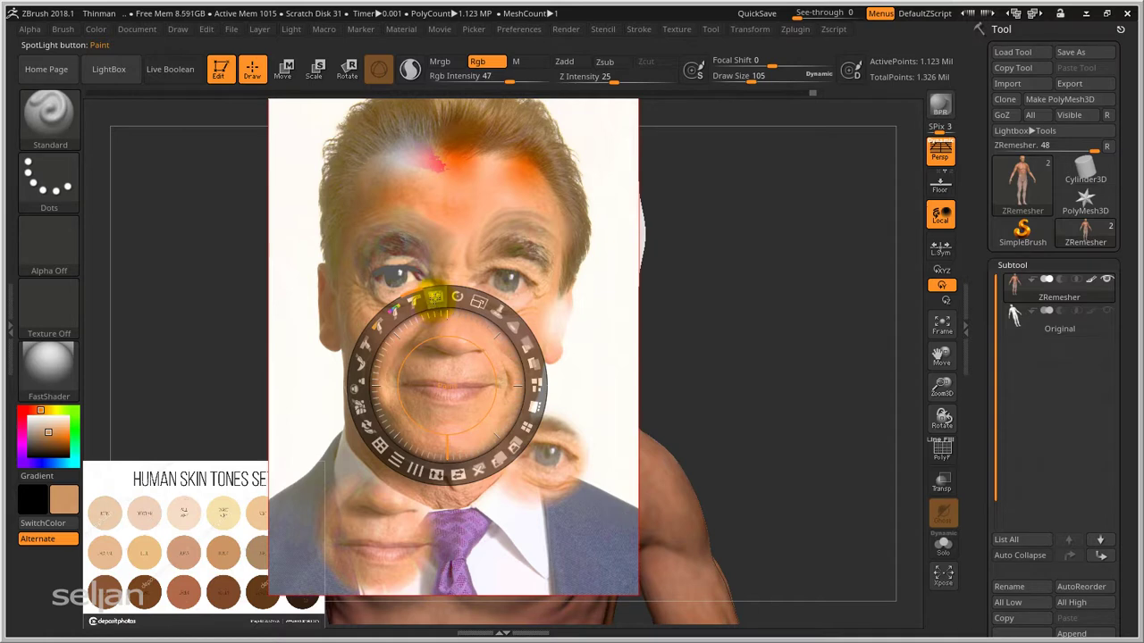
click(437, 302)
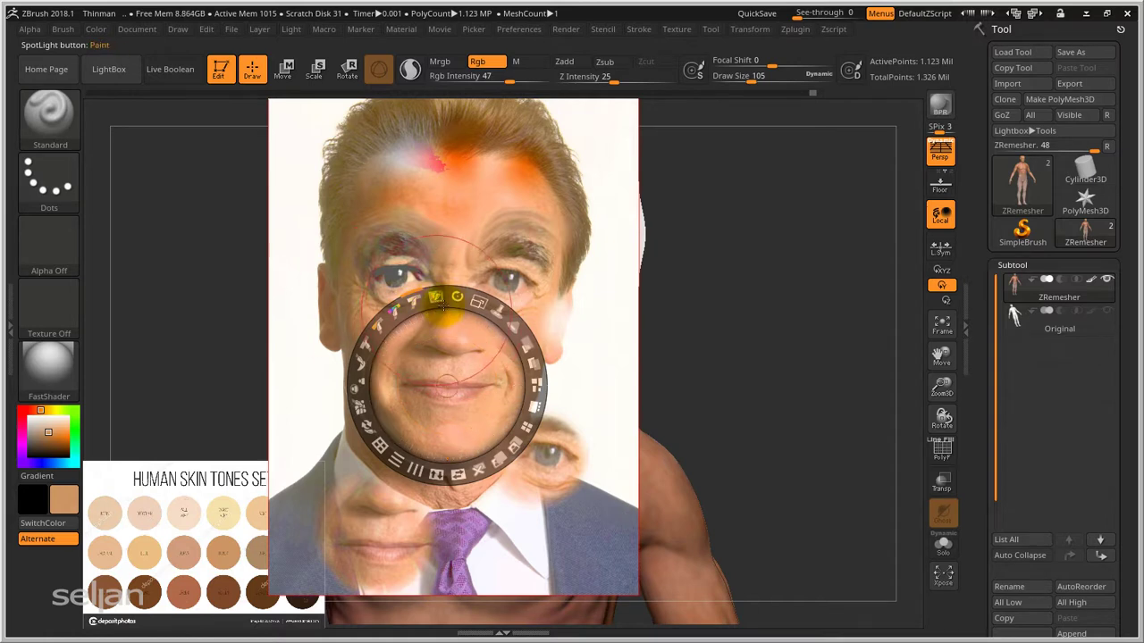
click(436, 298)
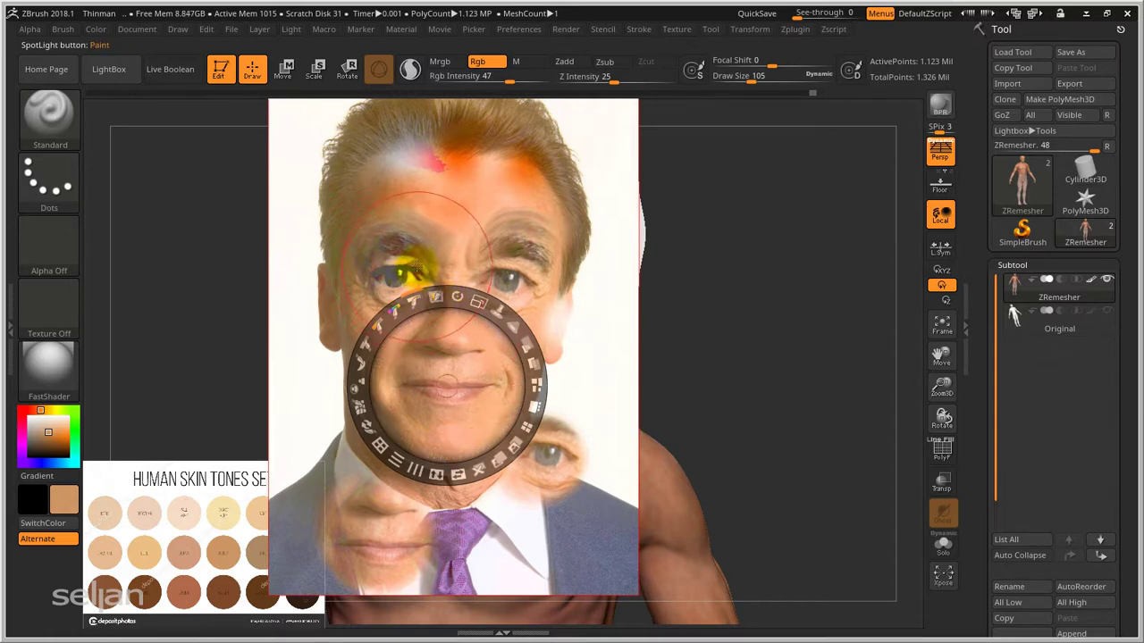
click(435, 297)
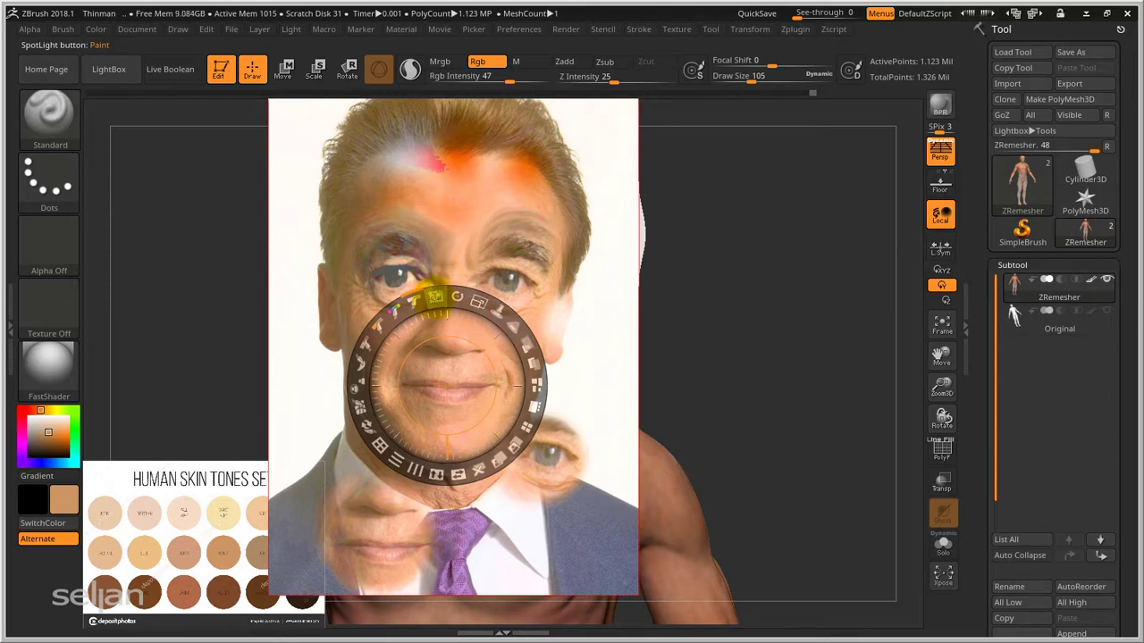
Step: Lower the portrait photo's Intensity until its darkest areas become transparent, and paint the image onto the upper chest
drag(416, 303, 380, 356)
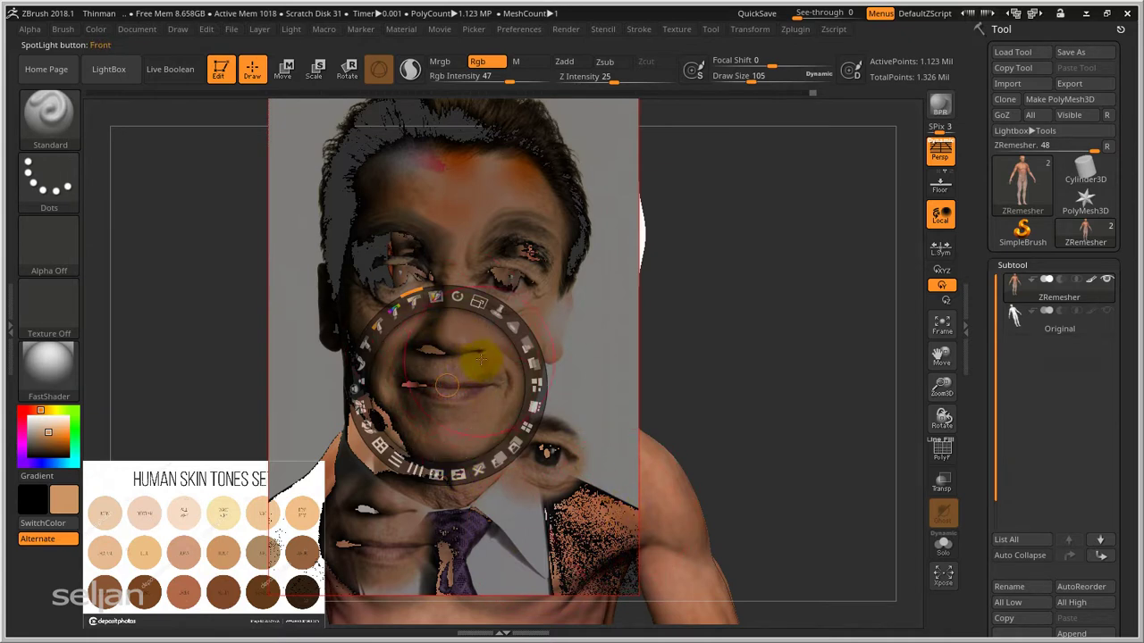
key(z)
mouse_move(593, 519)
mouse_down()
mouse_move(603, 504)
mouse_move(556, 527)
mouse_move(564, 503)
mouse_move(604, 506)
mouse_move(589, 541)
mouse_up()
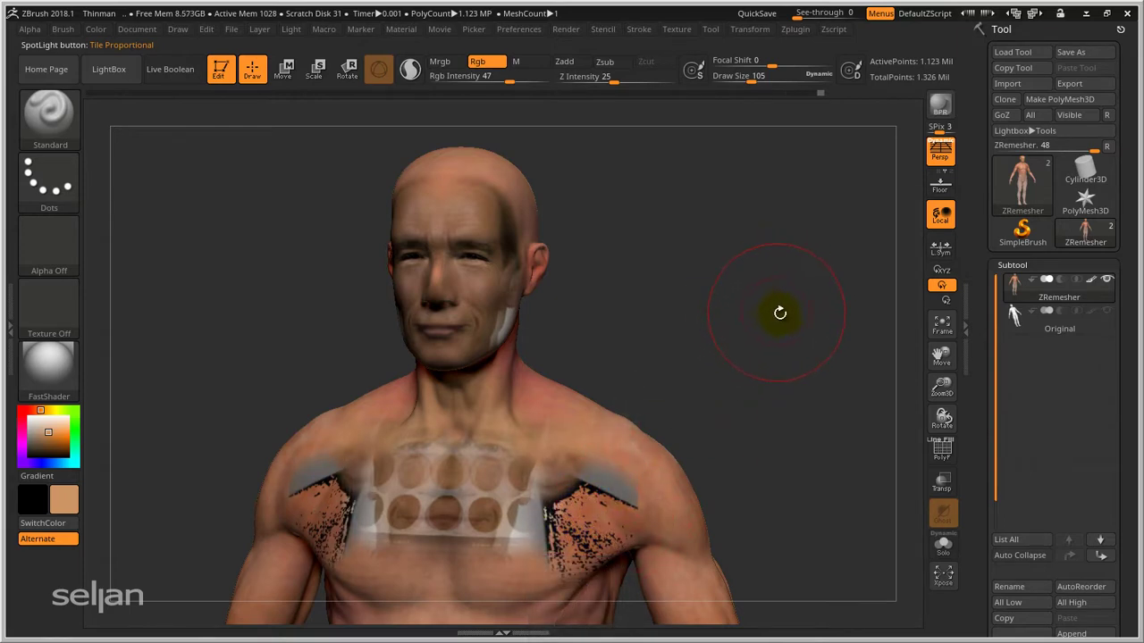
Step: Turn Spotlight off and step back through the undo history to before the images were painted on the face and chest
drag(716, 244, 705, 258)
mouse_move(721, 301)
mouse_down()
mouse_move(754, 273)
mouse_move(727, 300)
mouse_move(745, 309)
mouse_move(733, 292)
mouse_move(733, 304)
mouse_up()
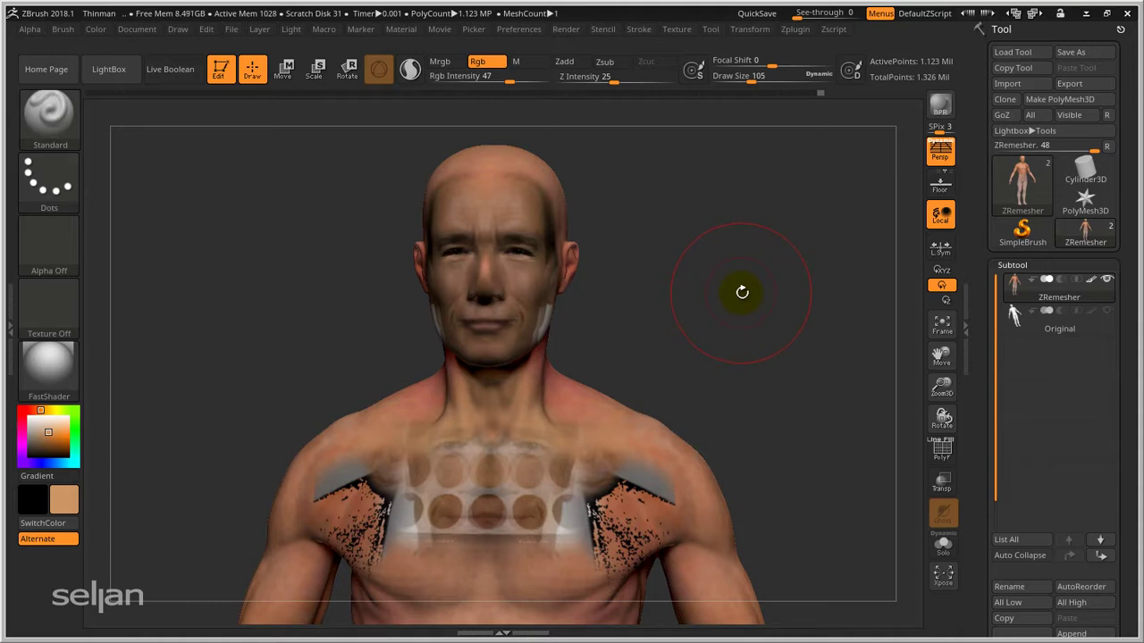
drag(741, 290, 719, 291)
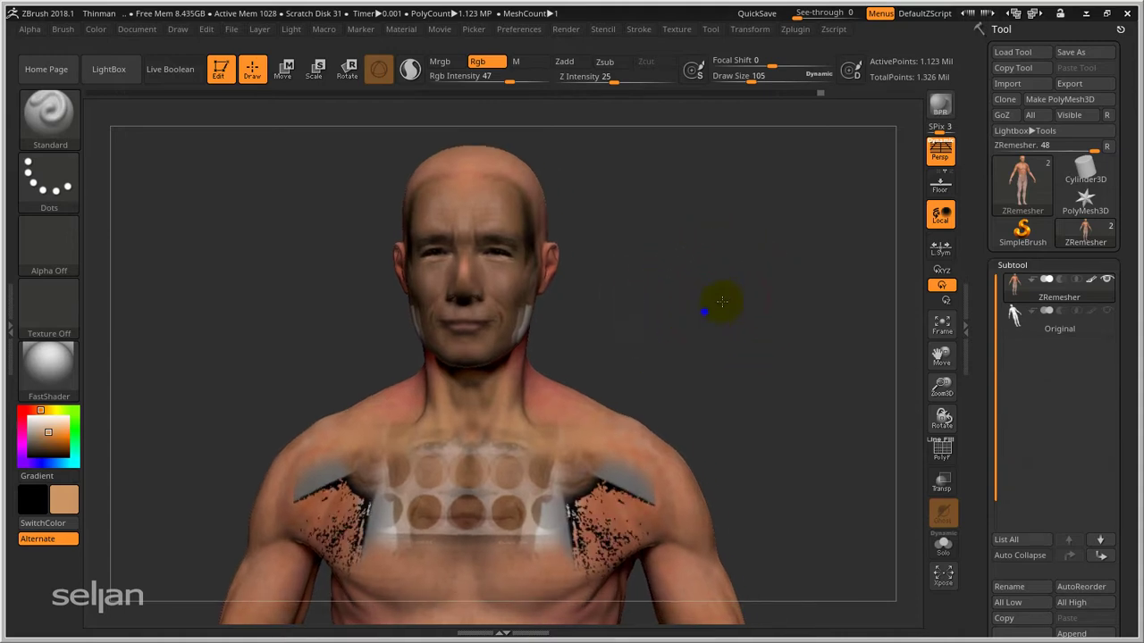
mouse_move(722, 302)
mouse_down()
mouse_move(739, 268)
mouse_move(760, 314)
mouse_move(714, 266)
mouse_move(722, 291)
mouse_move(738, 292)
mouse_move(730, 342)
mouse_move(715, 296)
mouse_up()
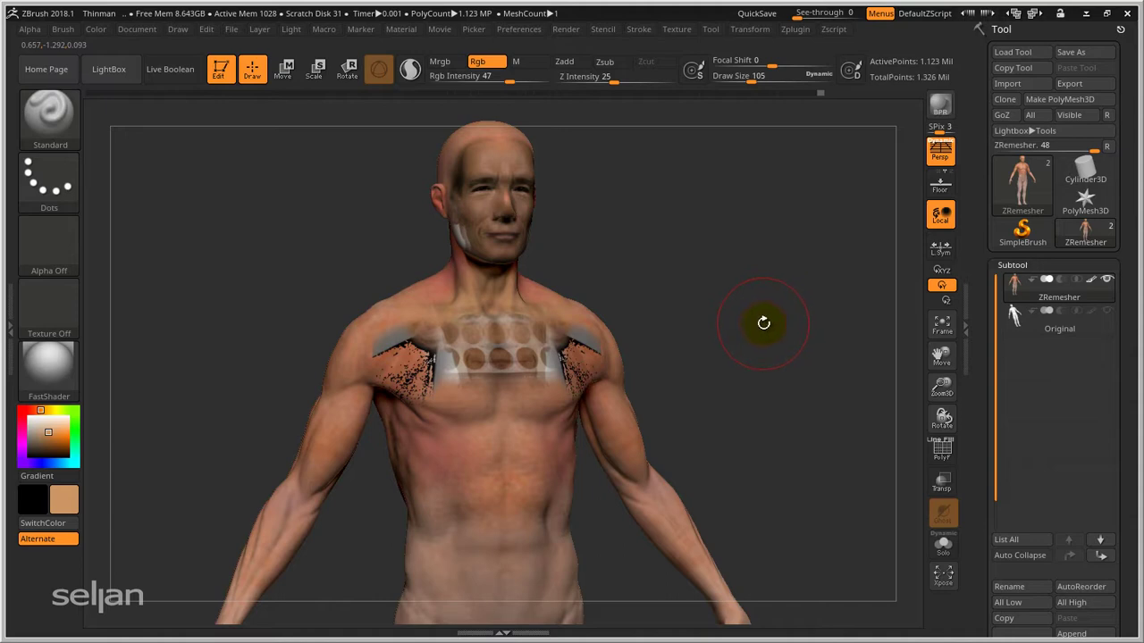
drag(763, 322, 621, 232)
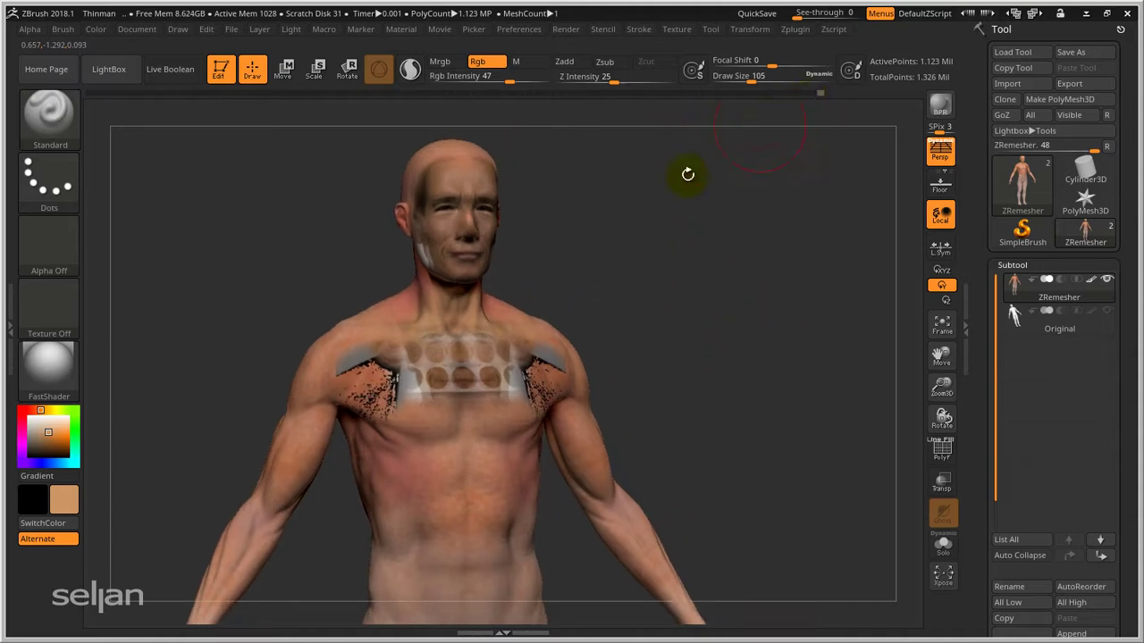
key(shift+z)
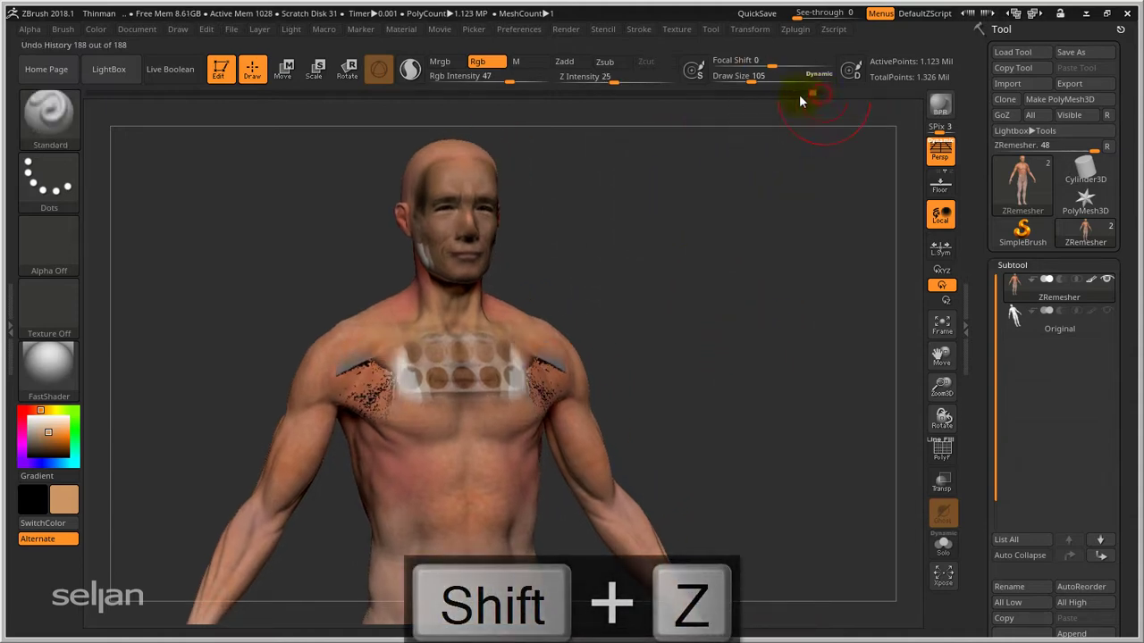
drag(799, 95, 731, 102)
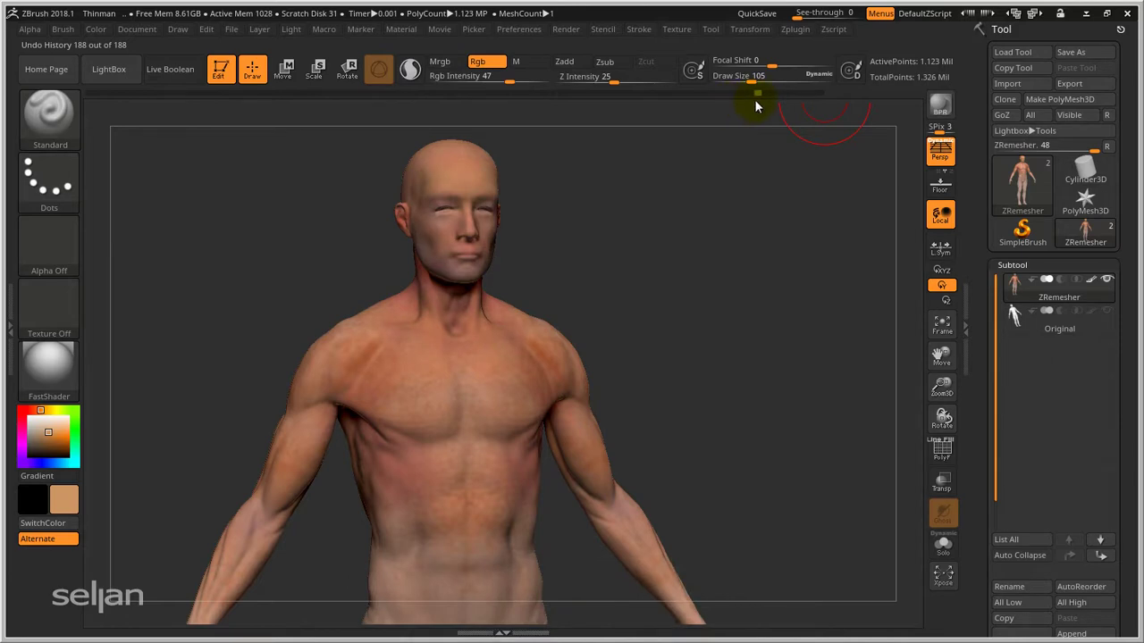
mouse_move(646, 297)
alt+right_down()
mouse_move(728, 283)
mouse_move(728, 313)
mouse_move(706, 308)
alt+right_up()
drag(747, 318, 724, 341)
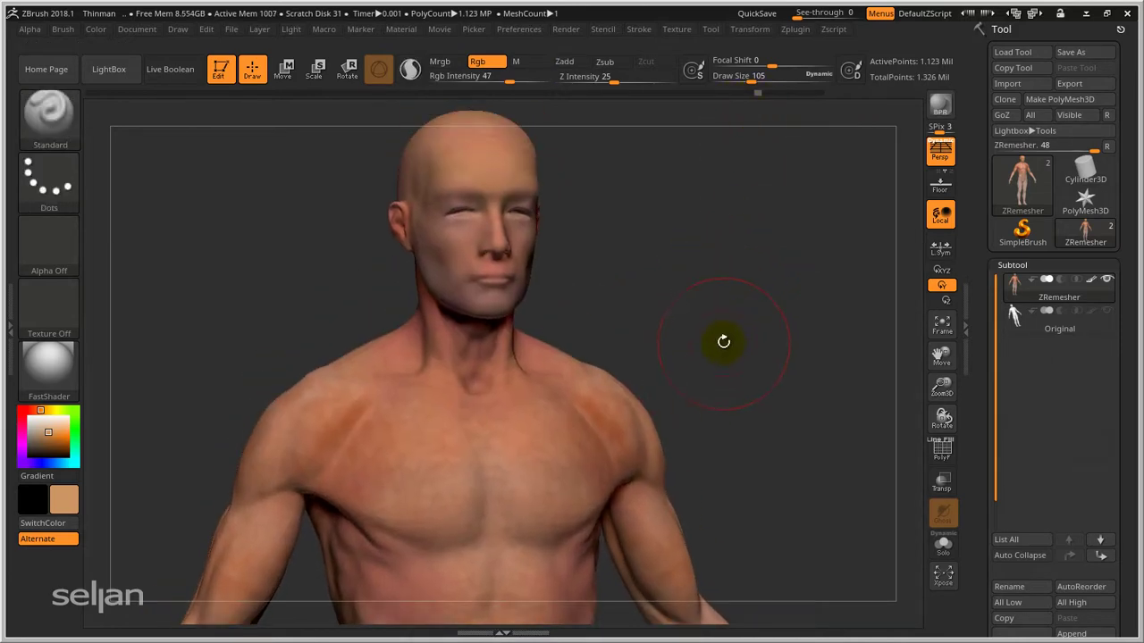